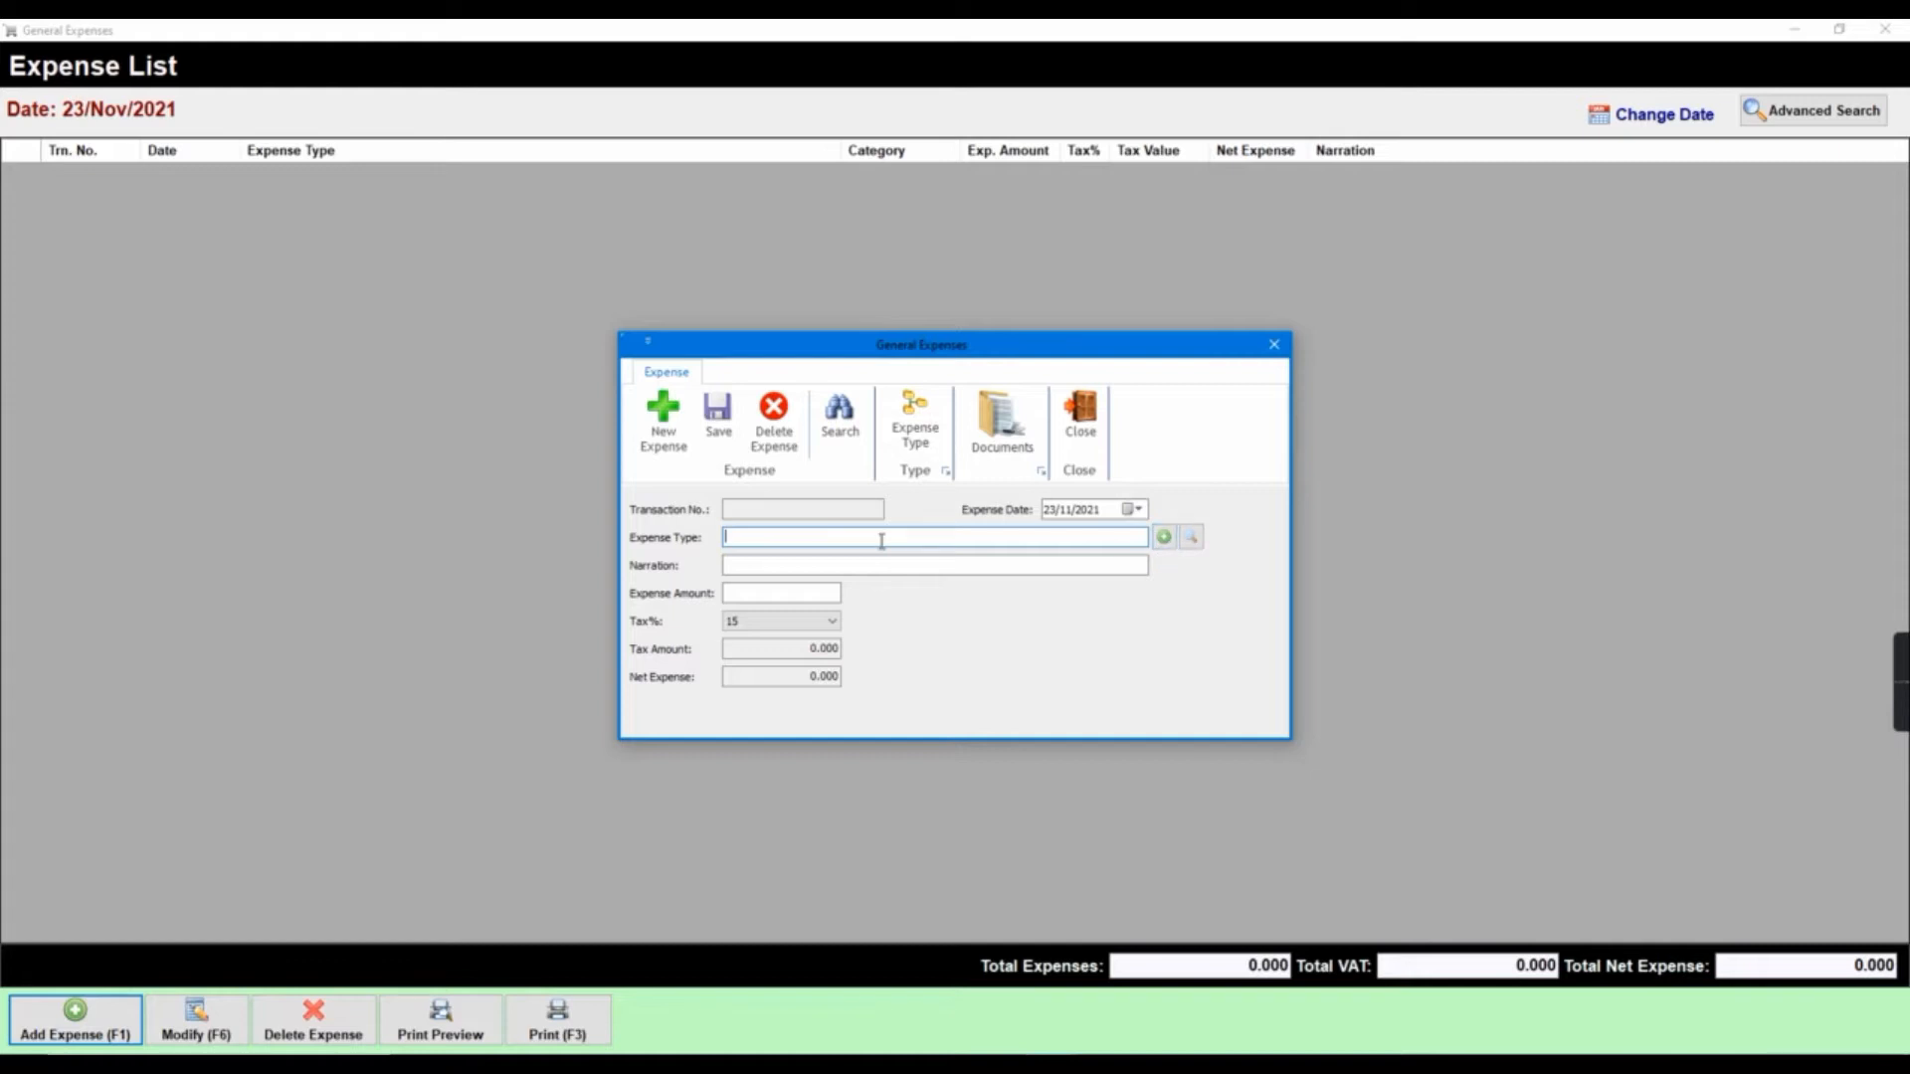
# Create and save a new expense type named "Petrol Exprense" with No Tax as its applicable tax
pyautogui.click(1164, 538)
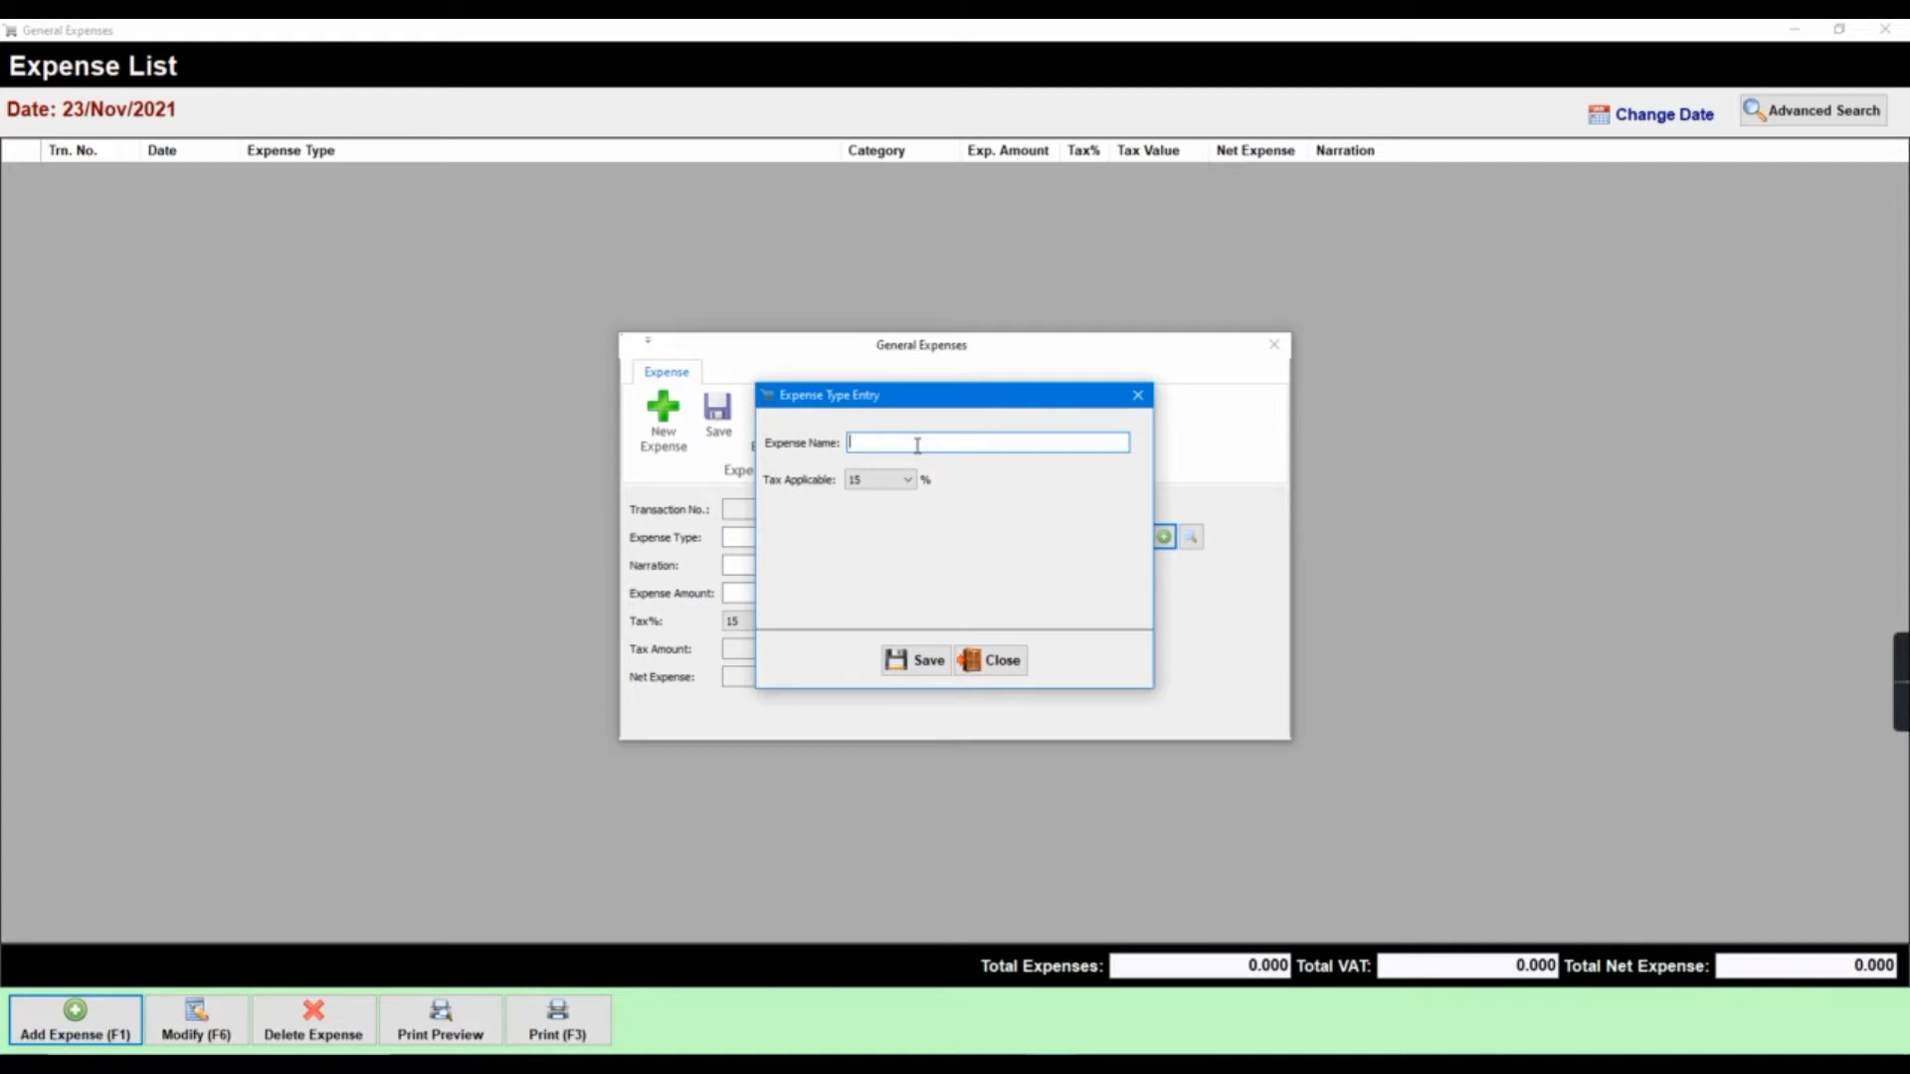
pyautogui.write('Petrol Exprense')
pyautogui.click(908, 481)
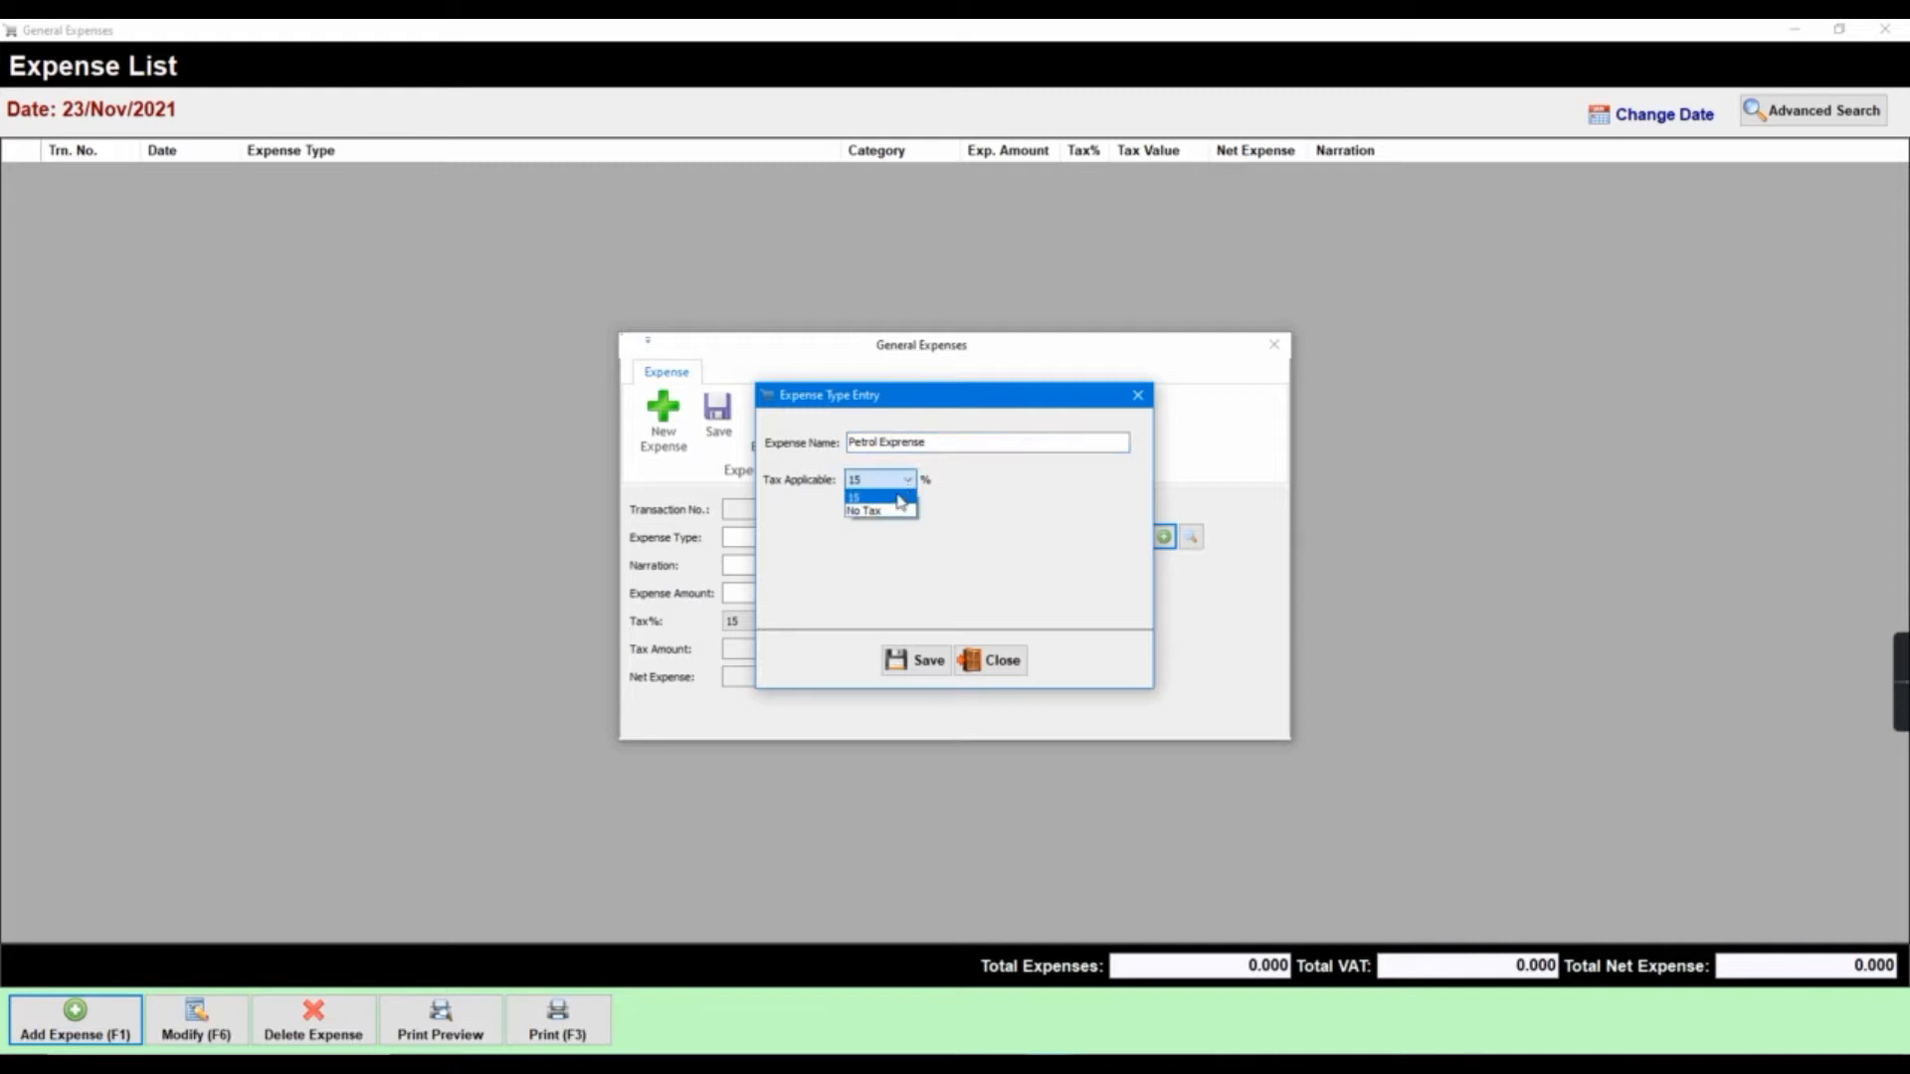
pyautogui.click(886, 511)
pyautogui.click(912, 663)
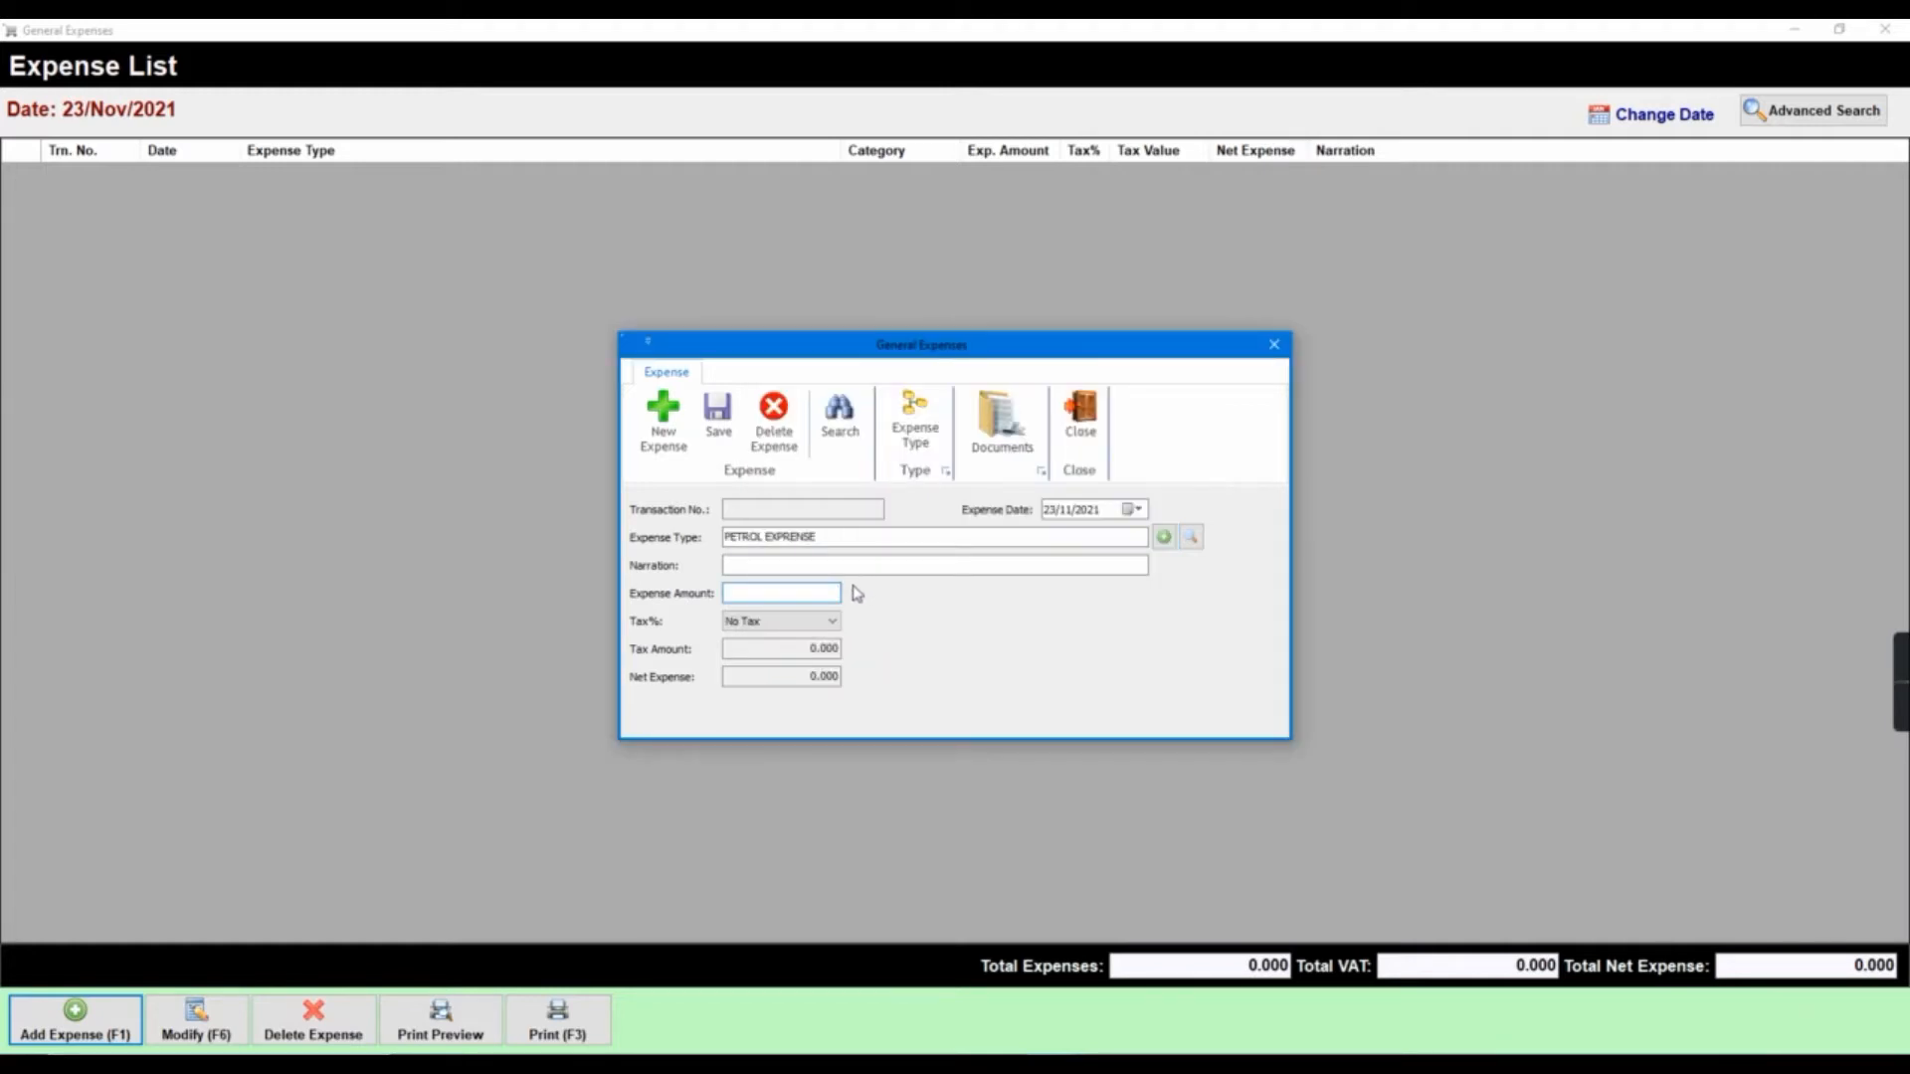
# Record a PETROL EXPRENSE expense of 25, save it and close the expense entry form
pyautogui.moveTo(852, 537); pyautogui.dragTo(699, 540)
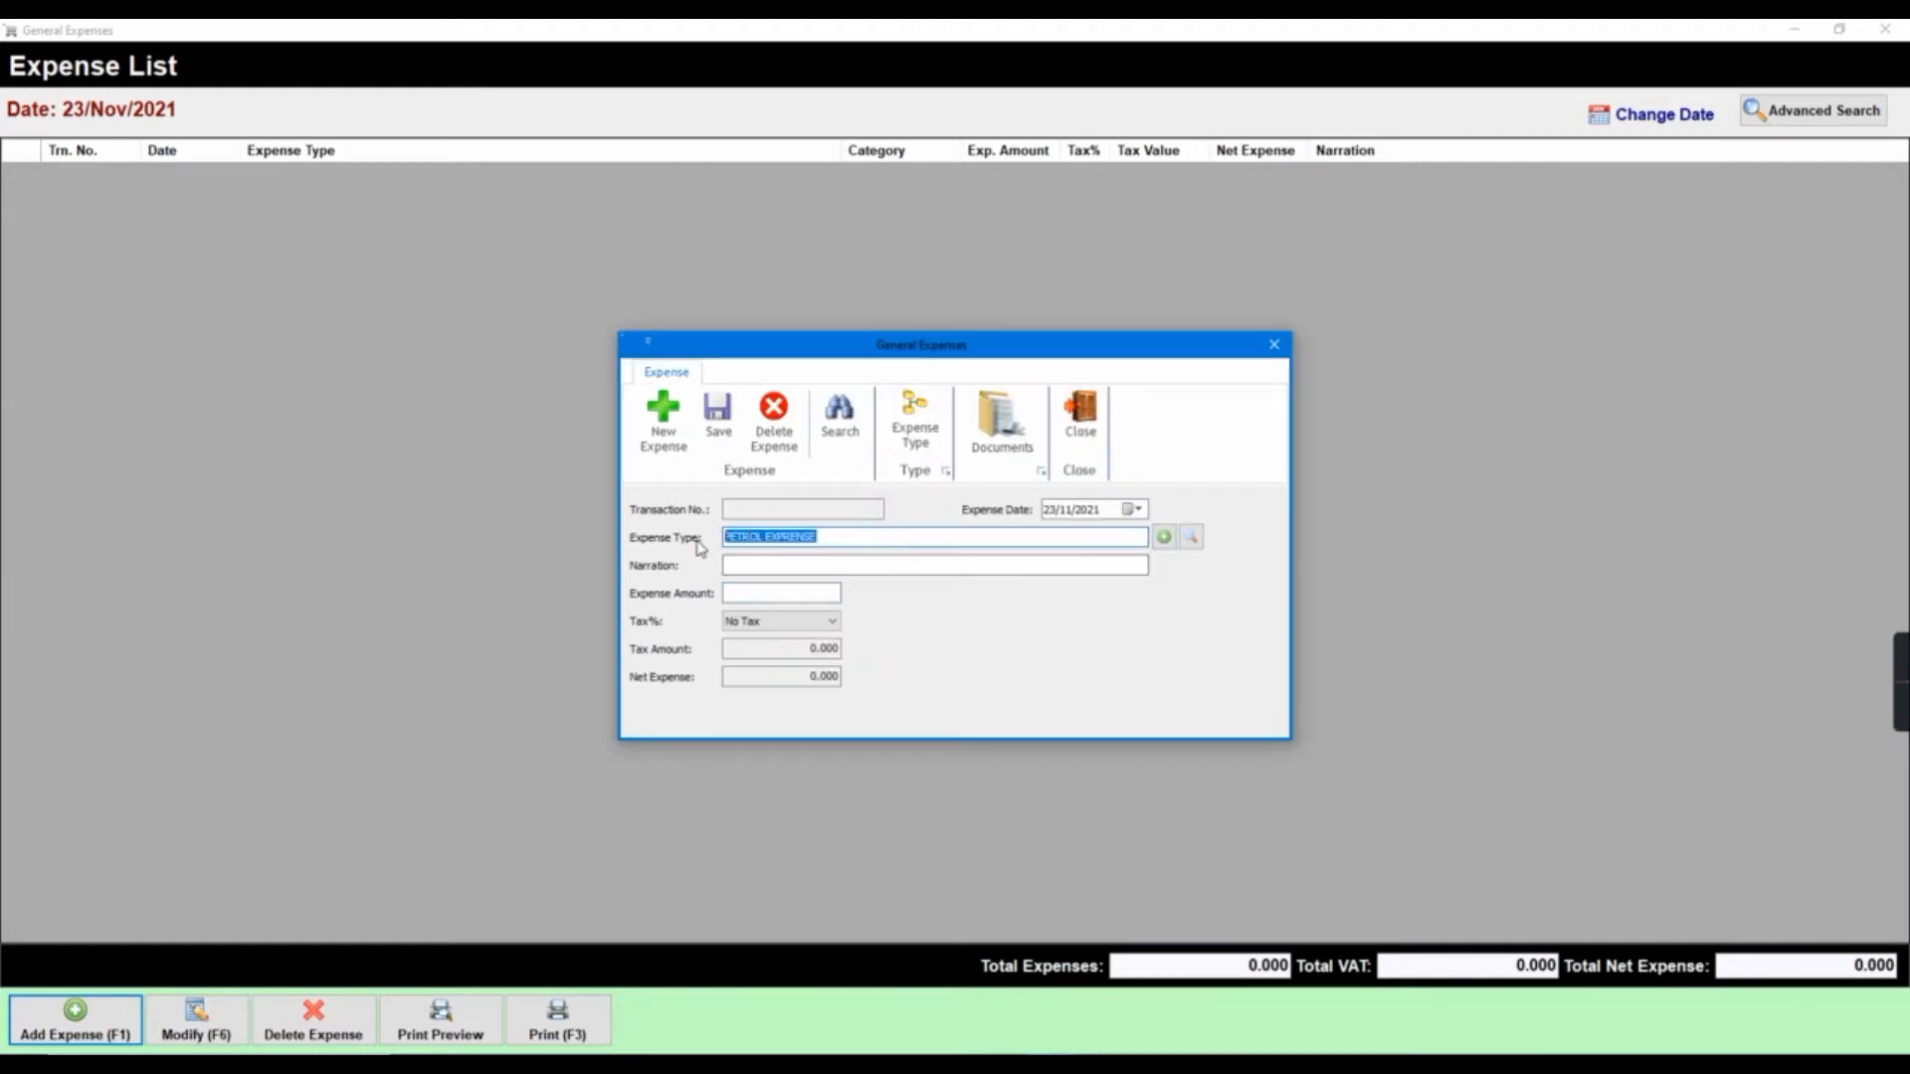
pyautogui.write('P')
pyautogui.press('Tab')
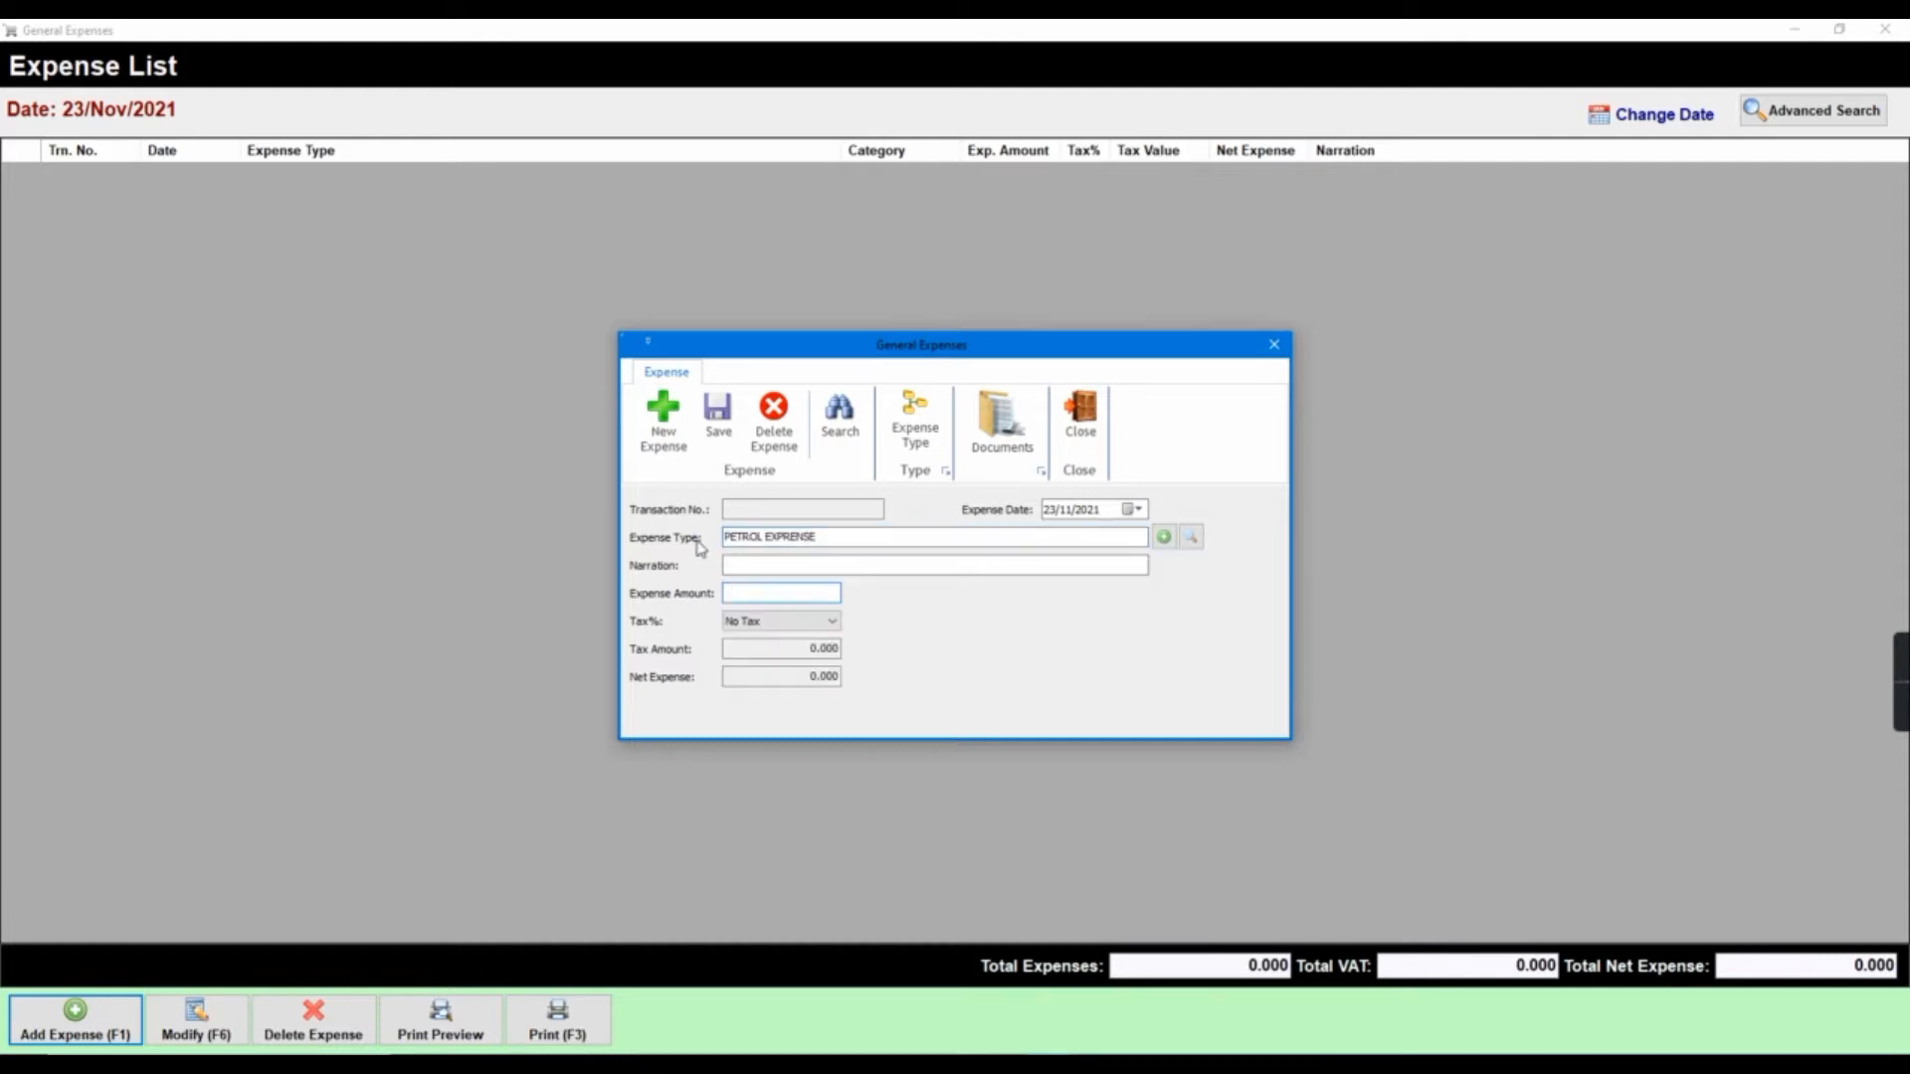
pyautogui.write('25')
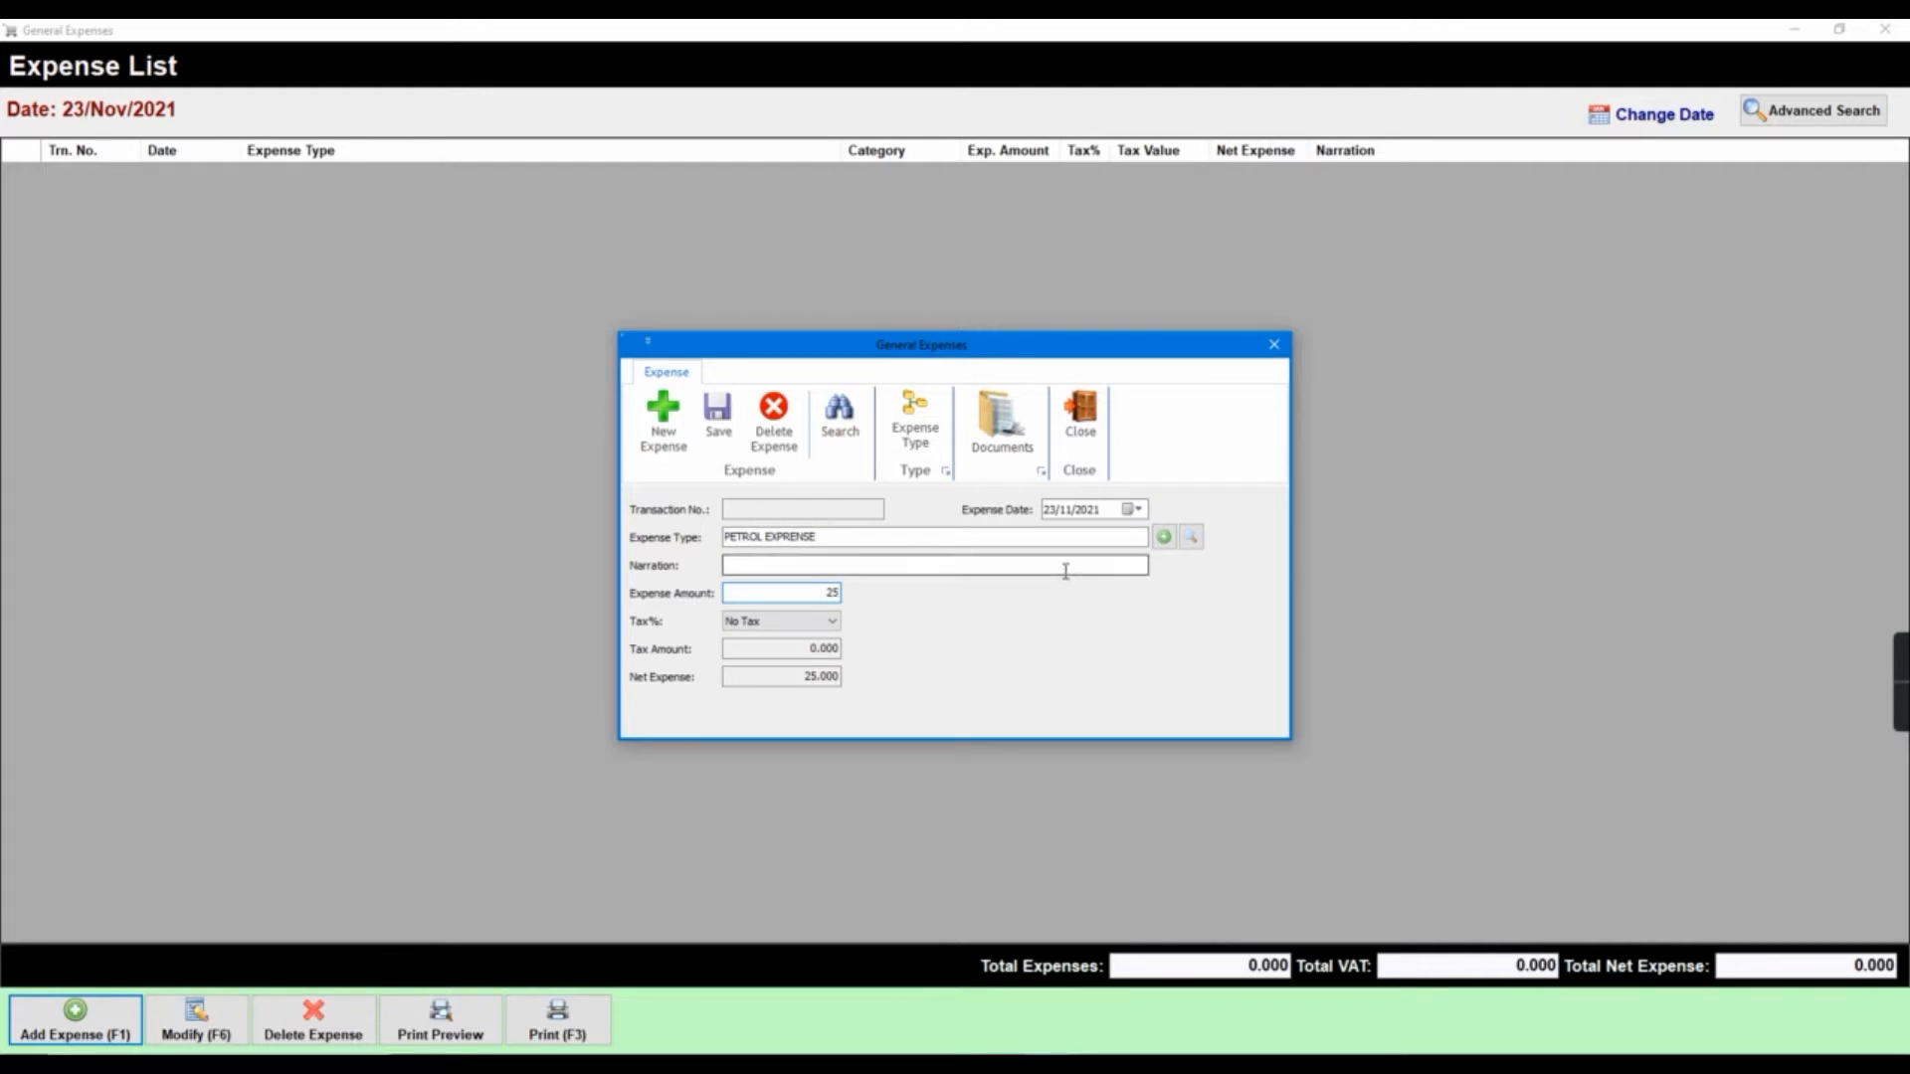
pyautogui.click(717, 423)
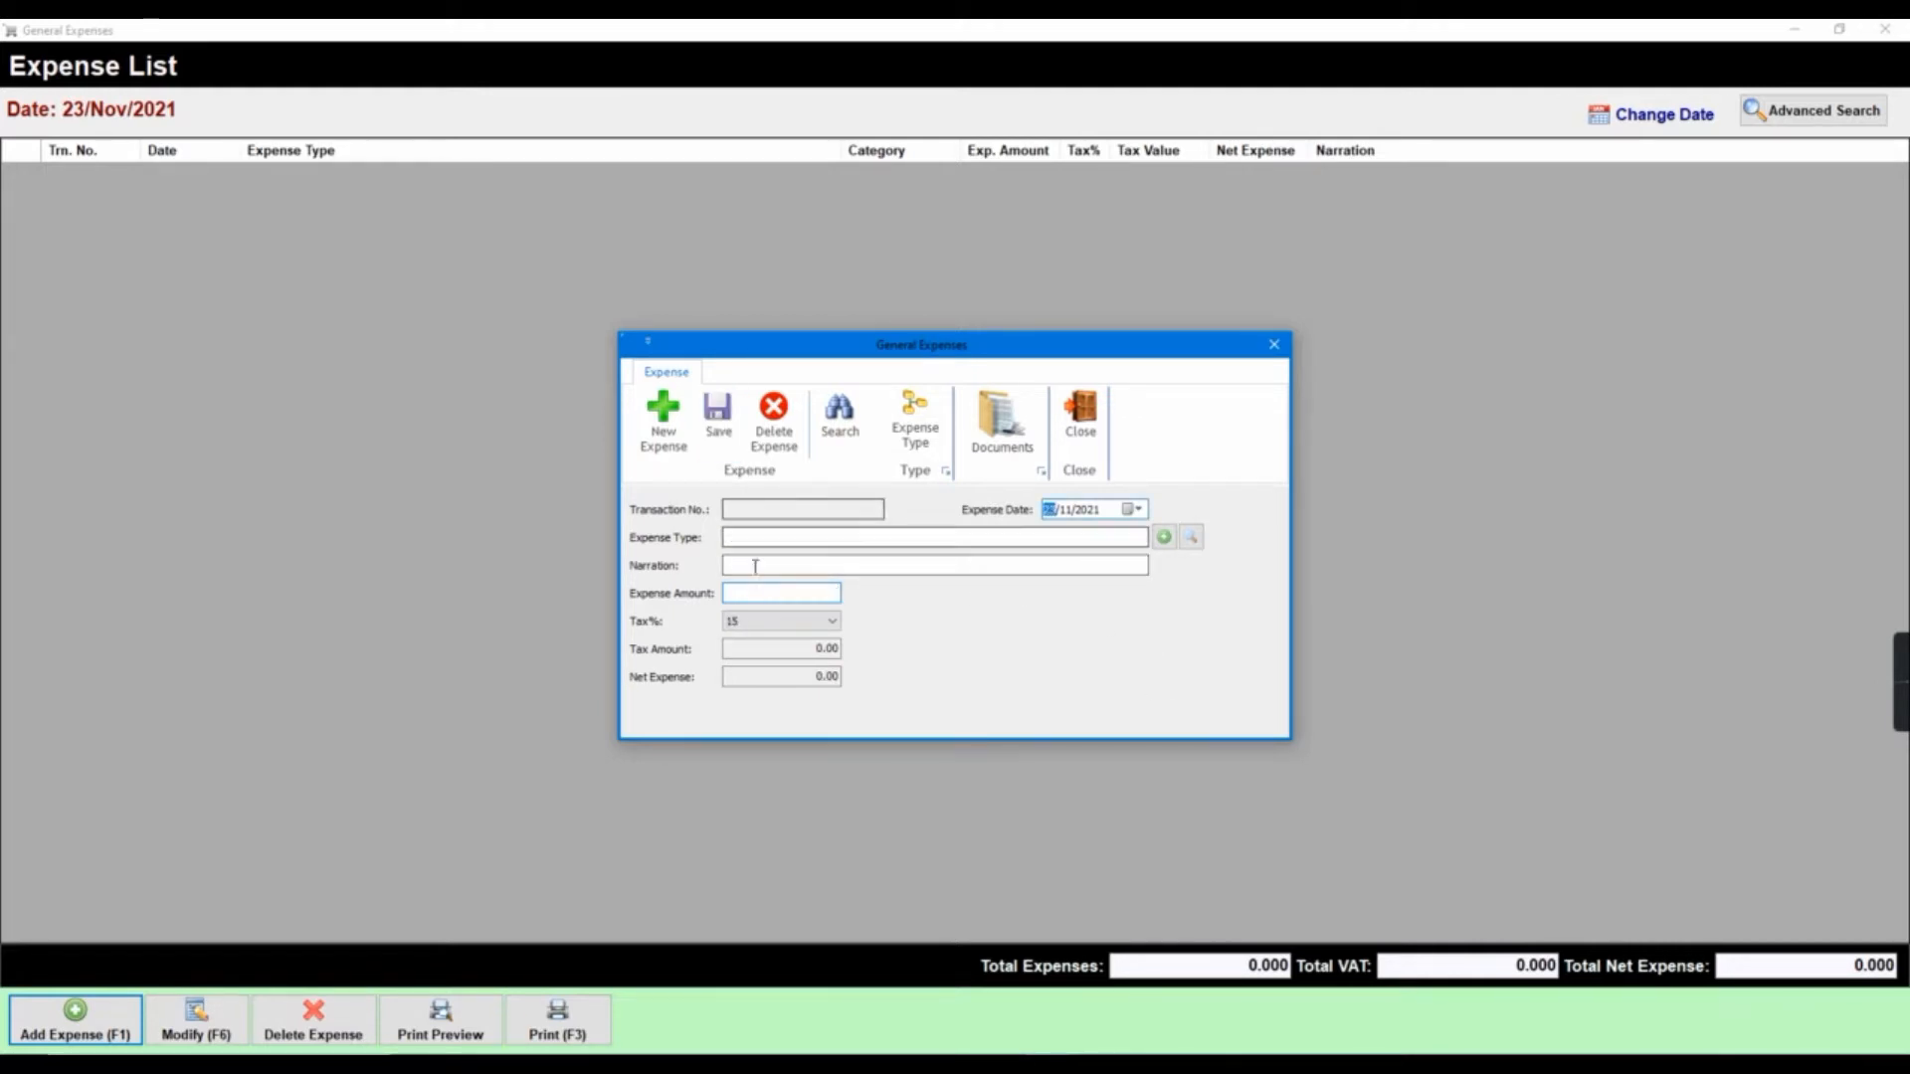
pyautogui.click(1079, 428)
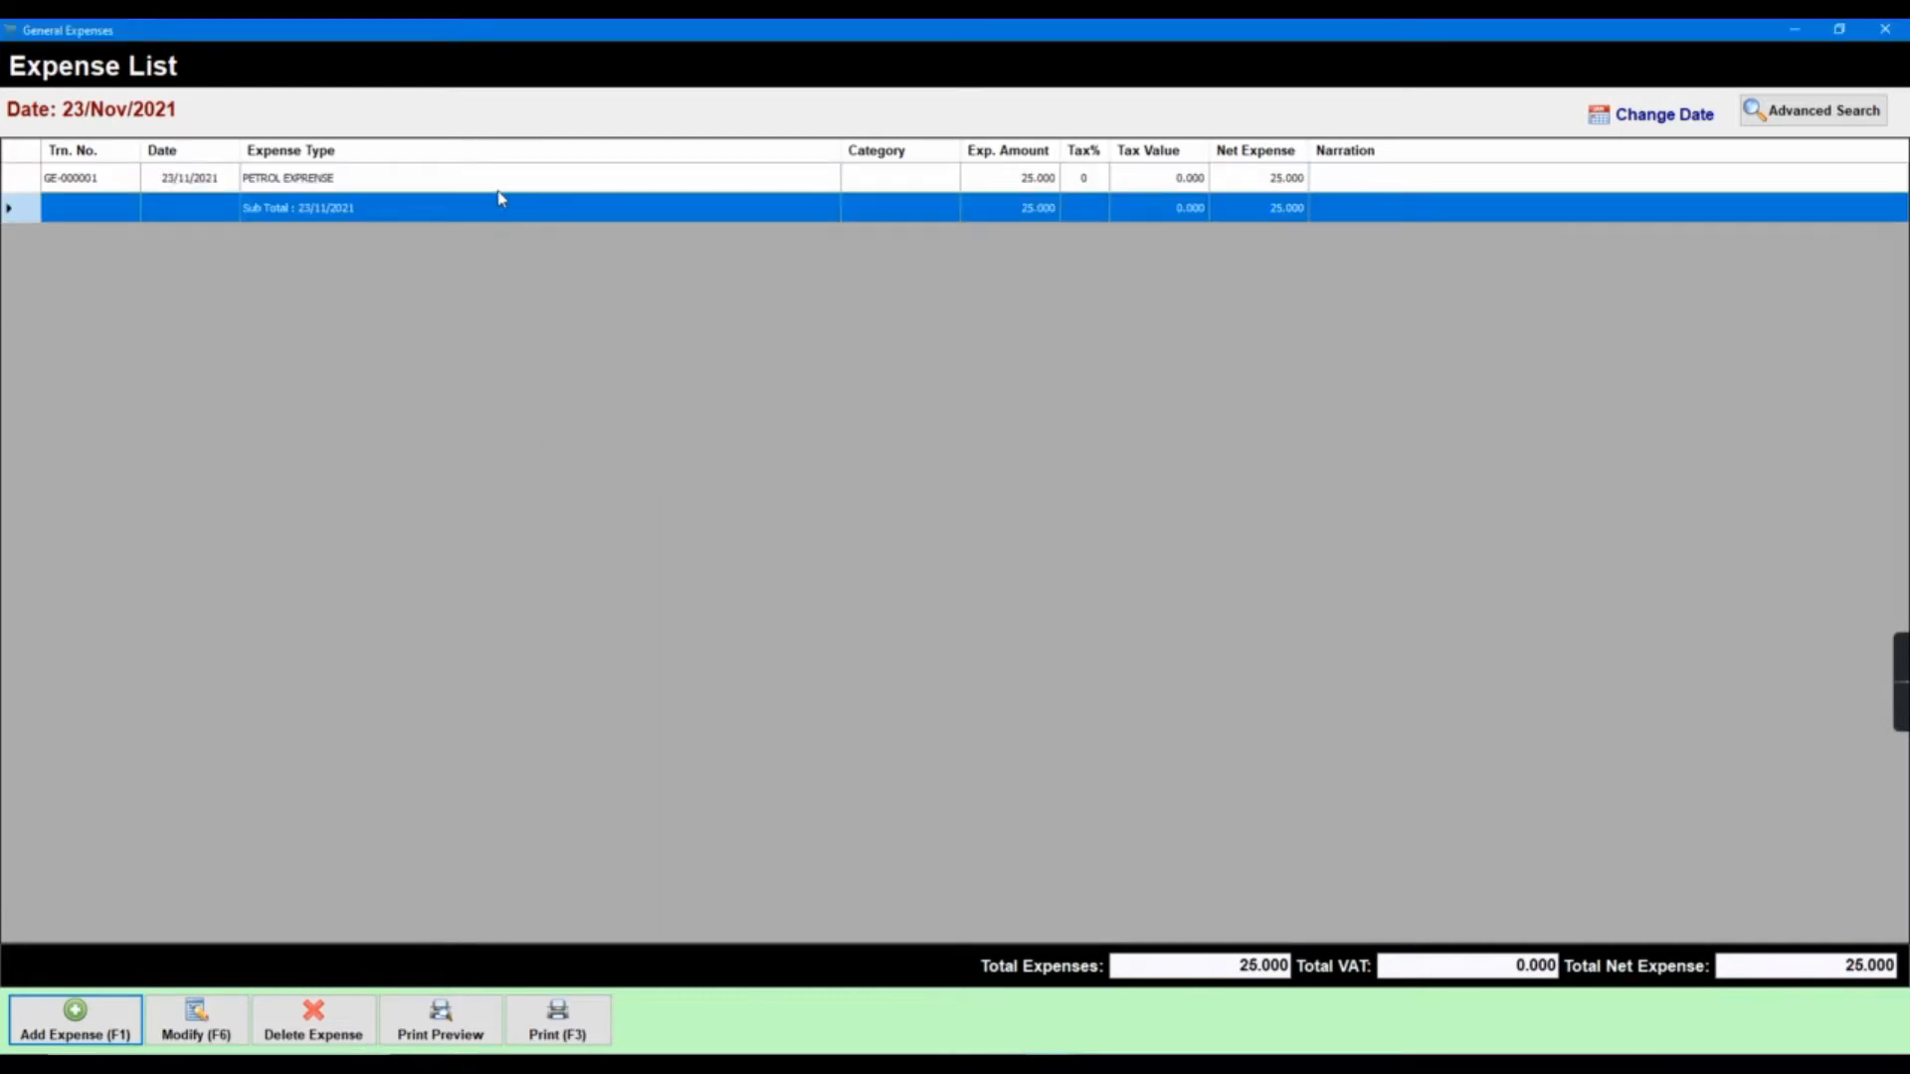
# Open the advanced search of the expense list and activate its expense type filter
pyautogui.click(1795, 122)
pyautogui.click(531, 104)
pyautogui.write('pr')
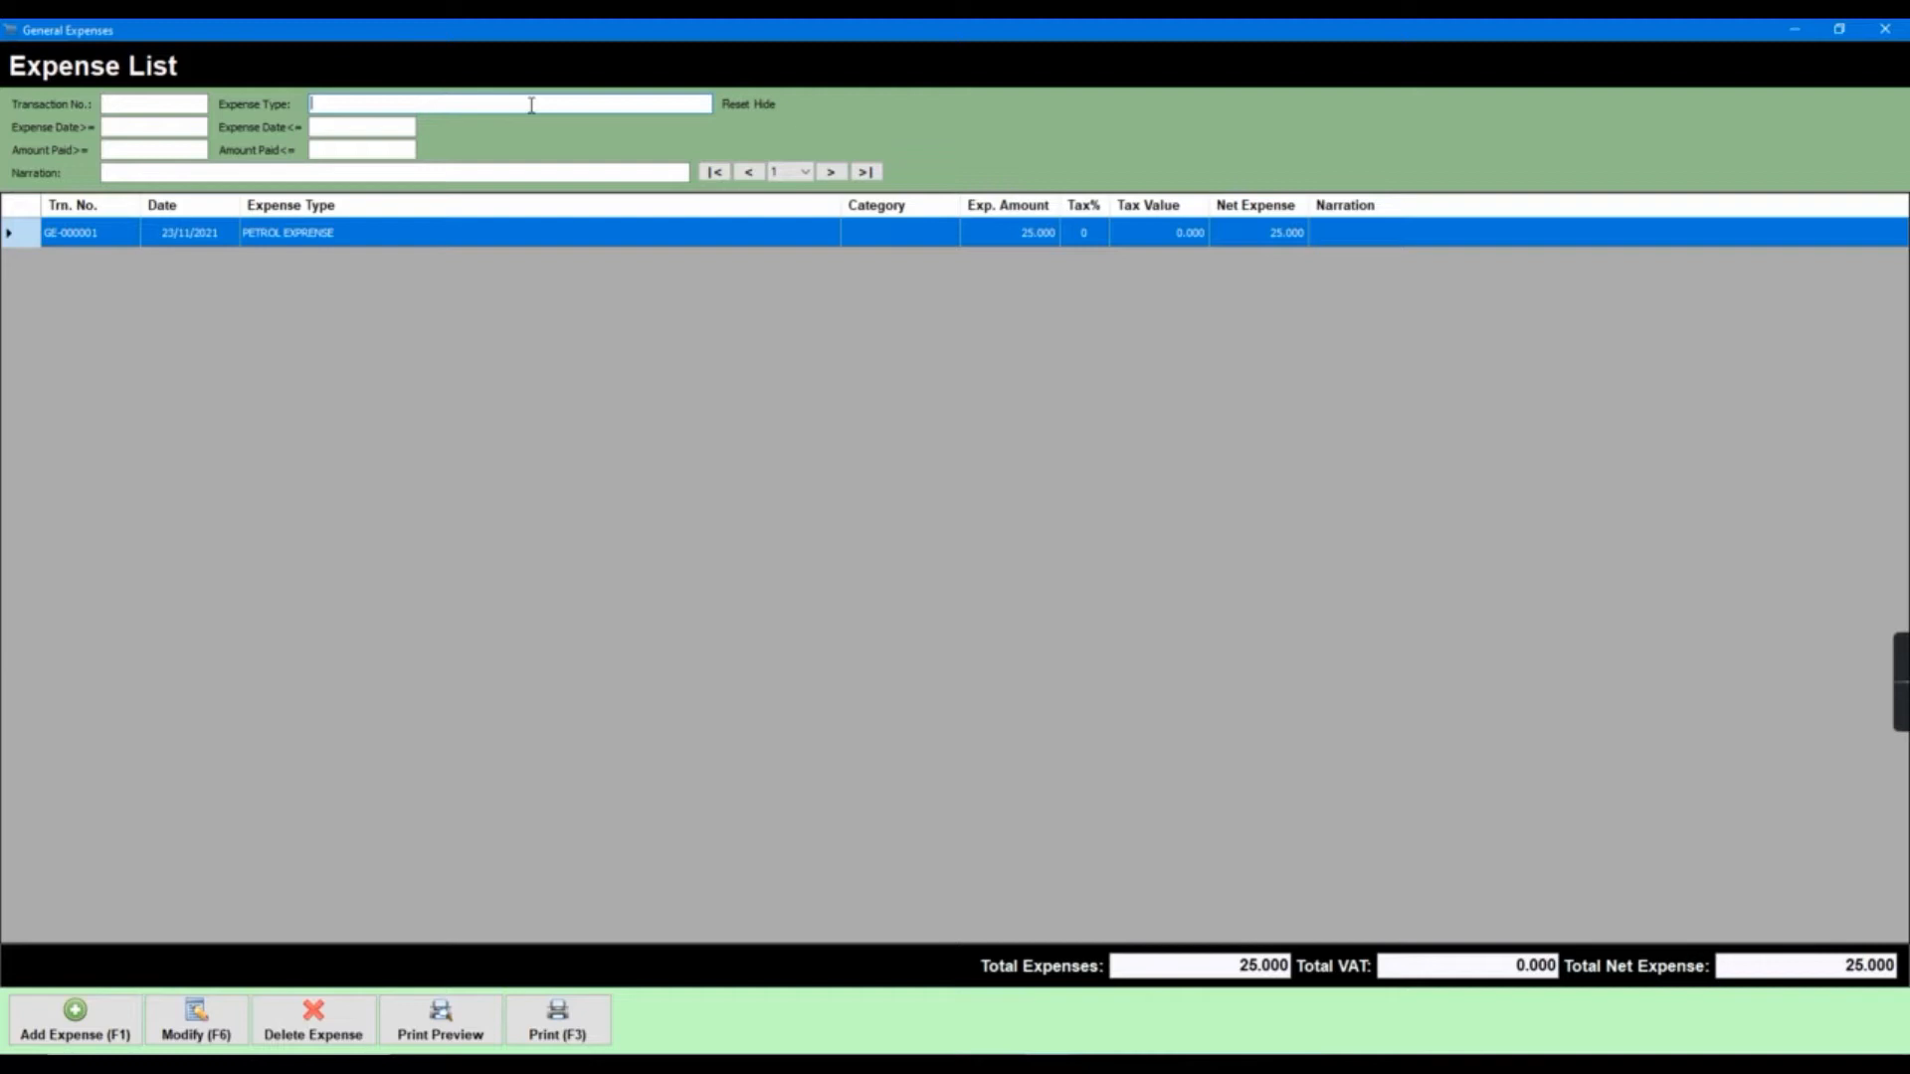
# Preview the general expense list for printing, then close the preview and the expense list
pyautogui.click(481, 1027)
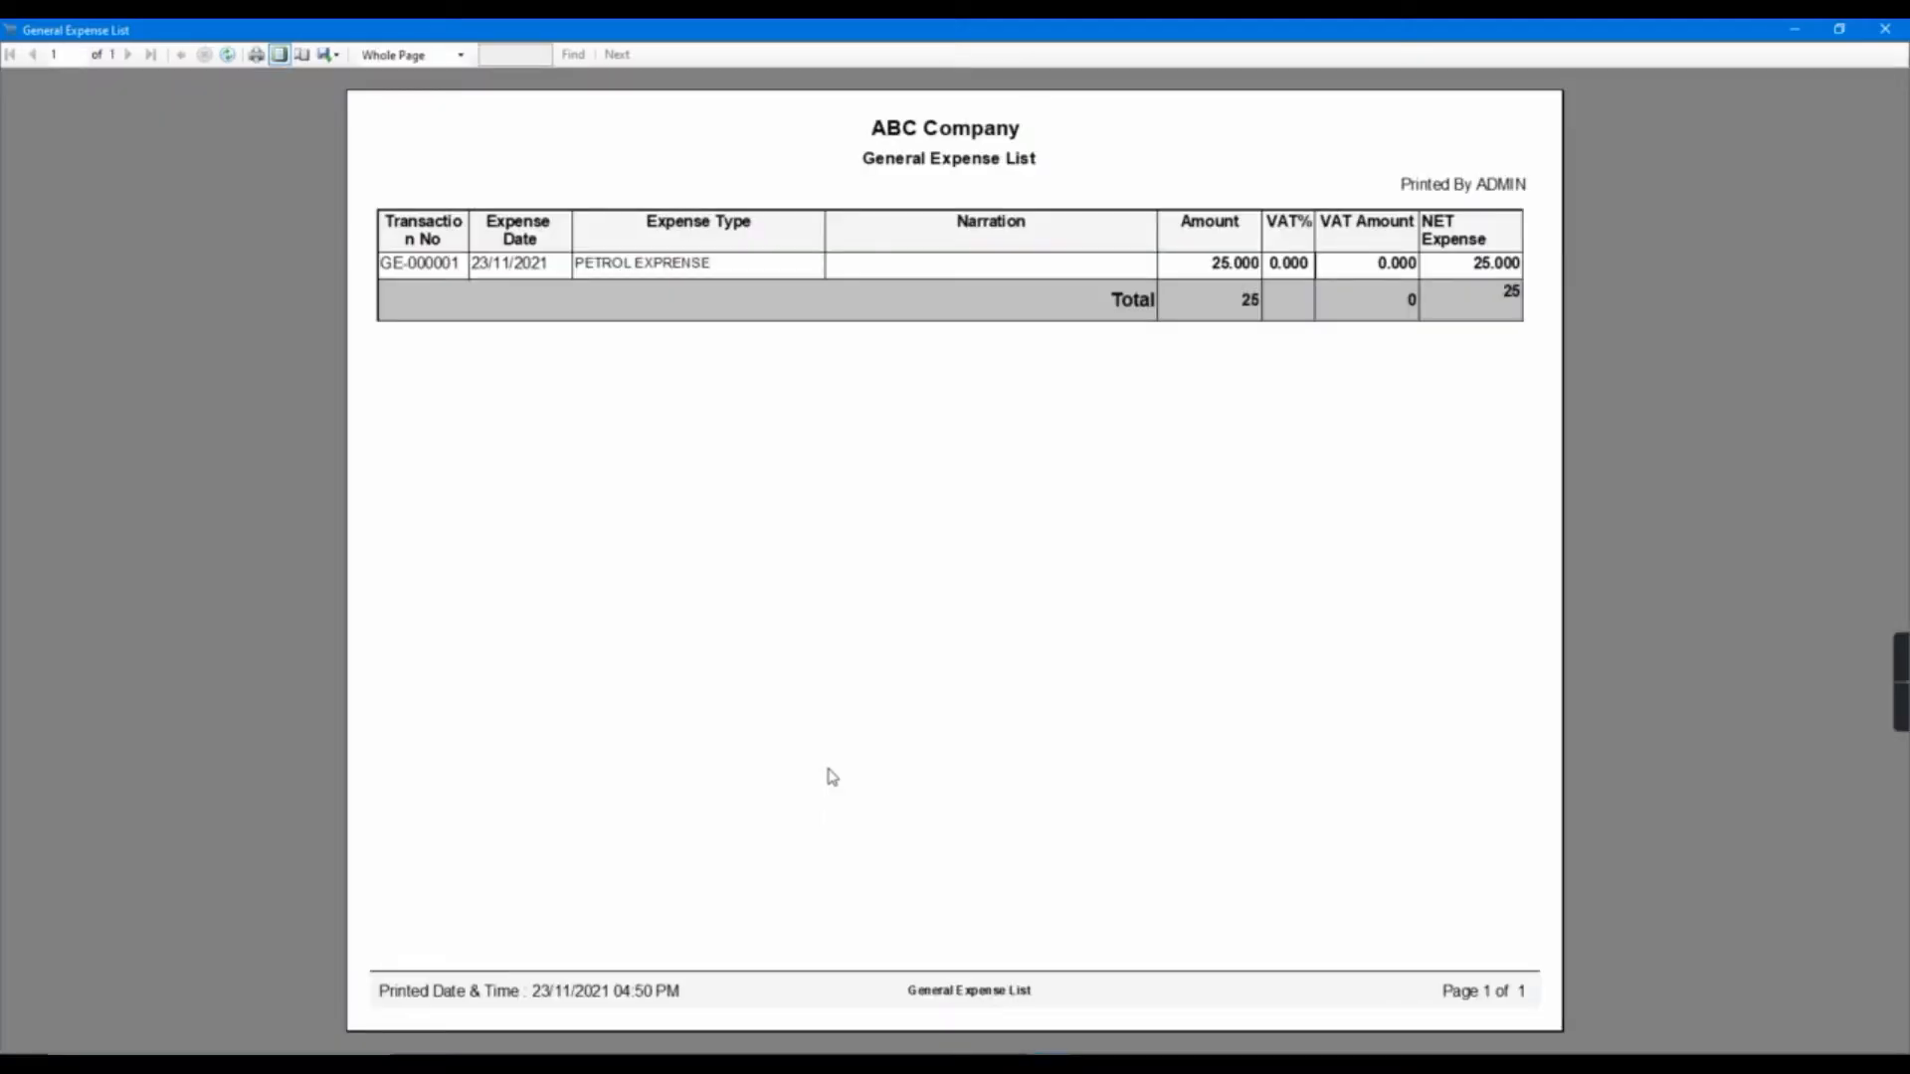
pyautogui.click(1884, 29)
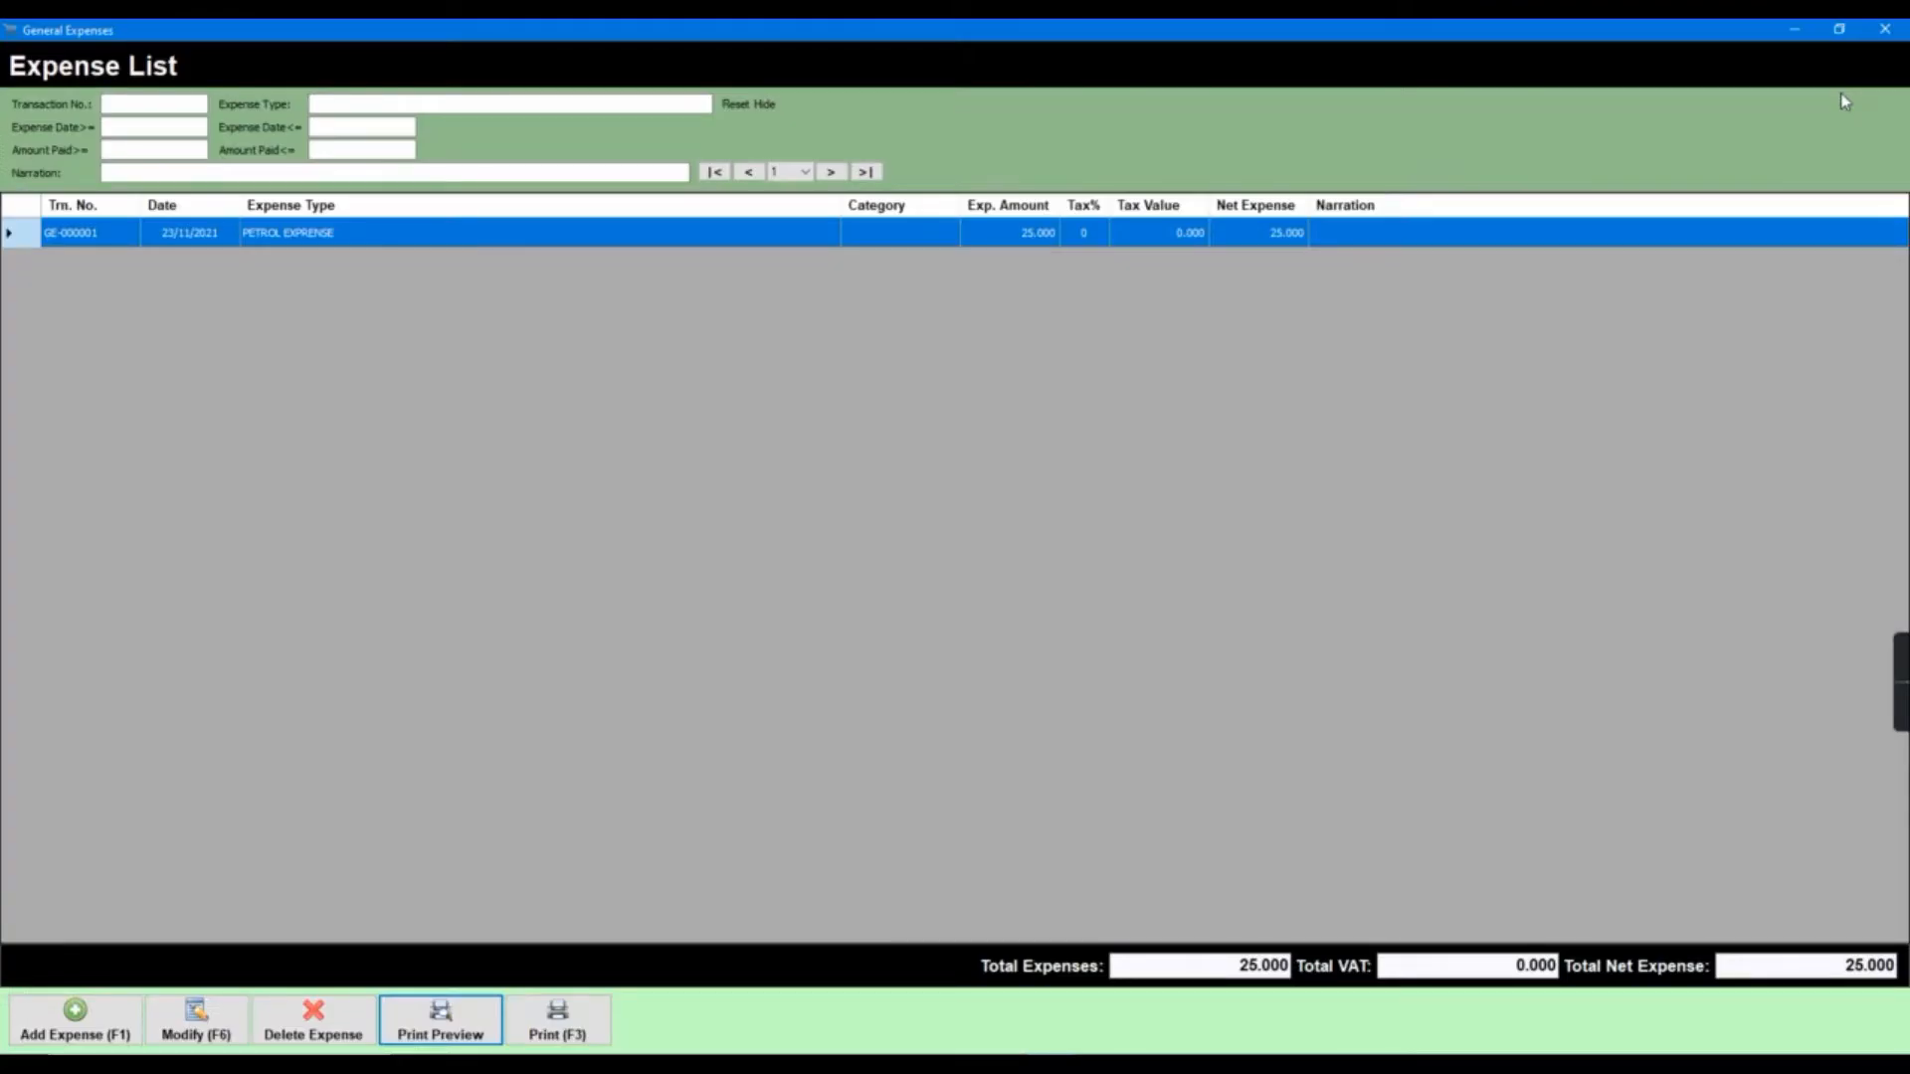
pyautogui.click(1884, 29)
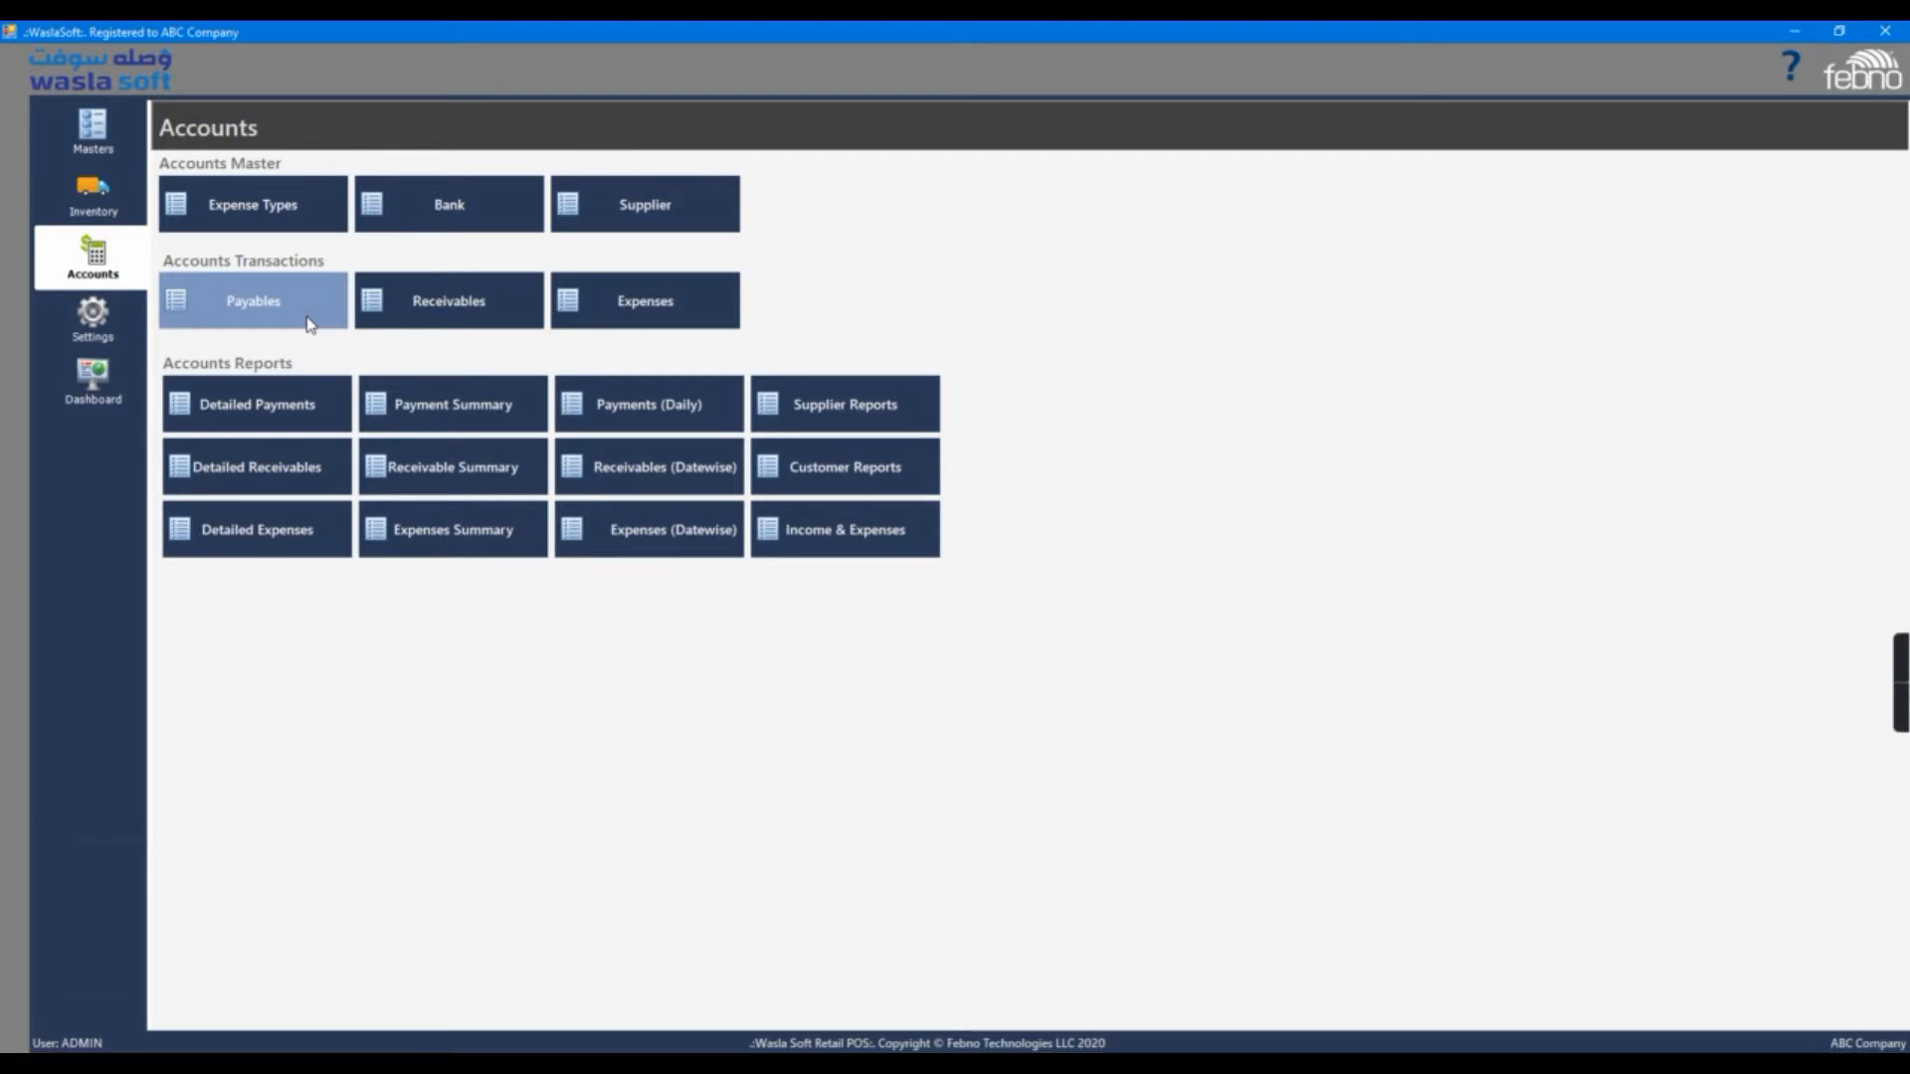
# Open an inventory purchase entry, choose "Supplier" as the supplier and use Credit as the payment mode
pyautogui.click(117, 209)
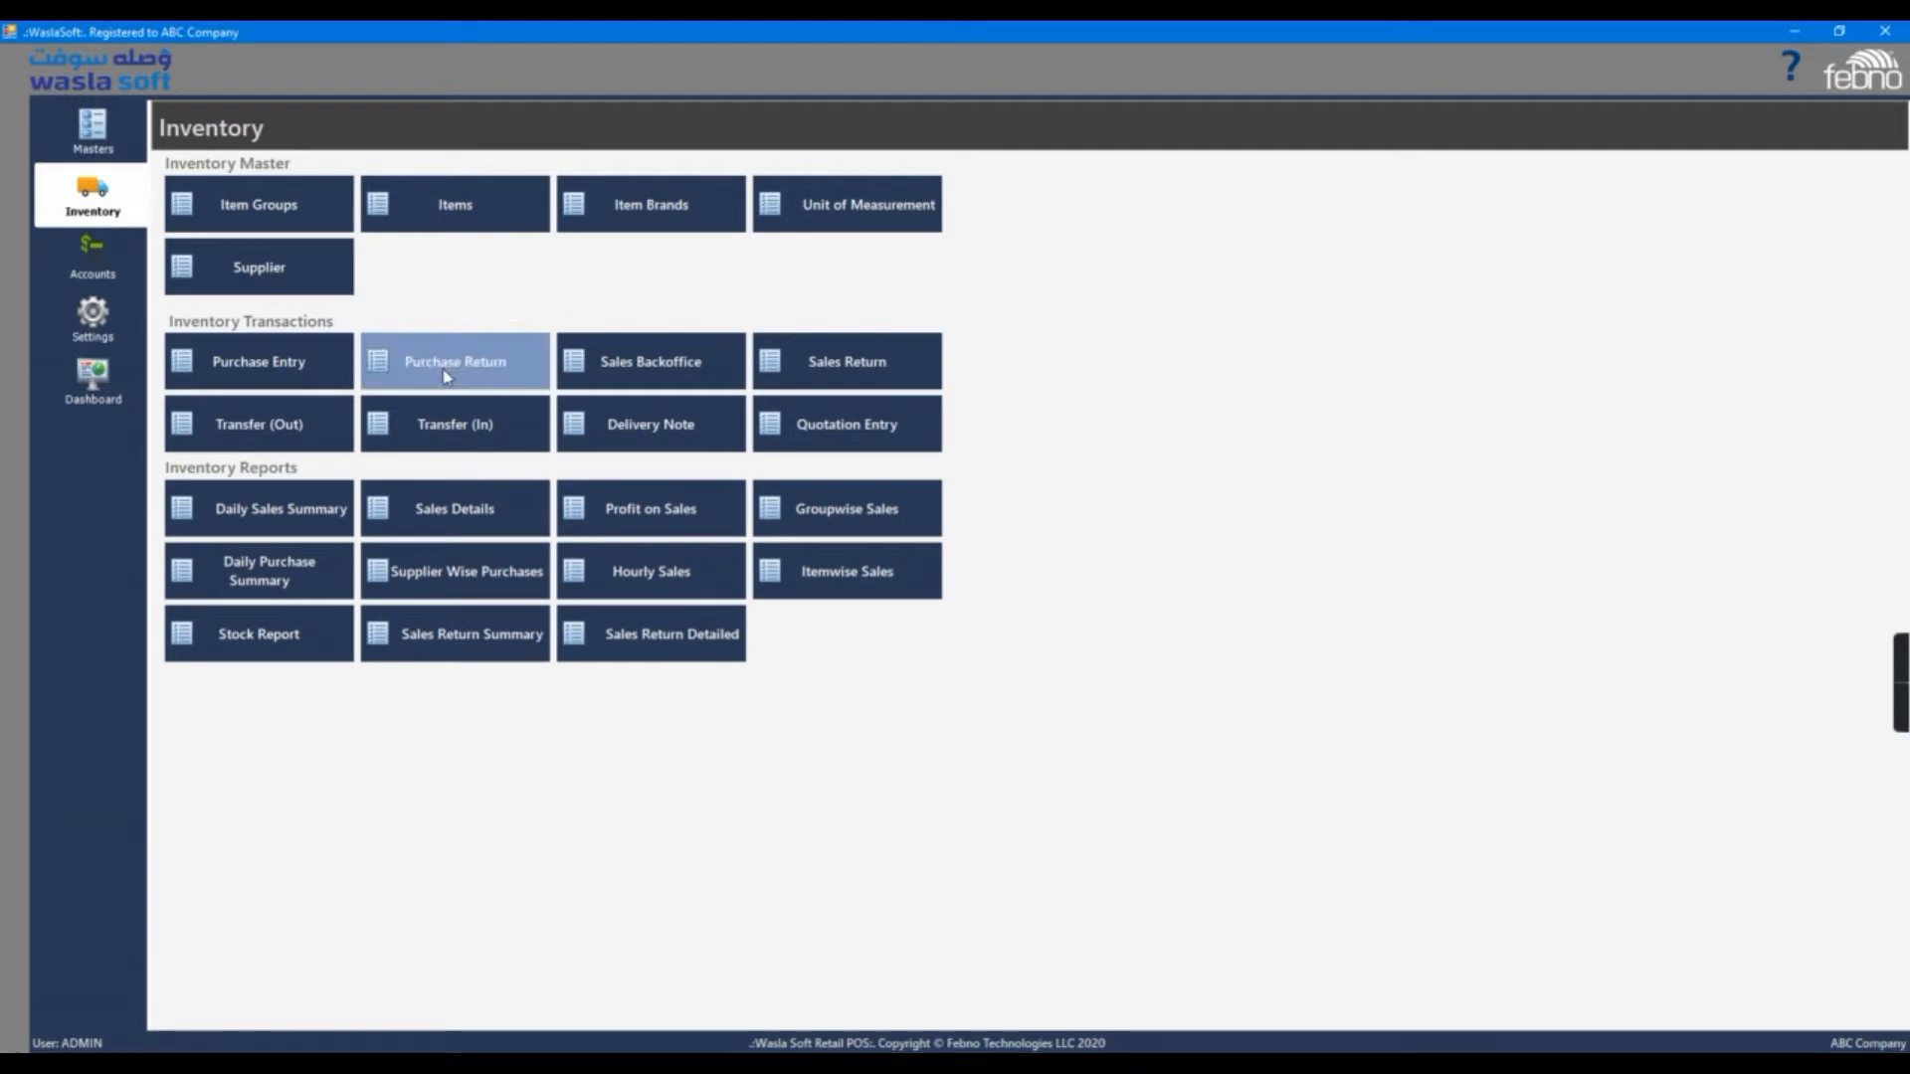
pyautogui.click(284, 379)
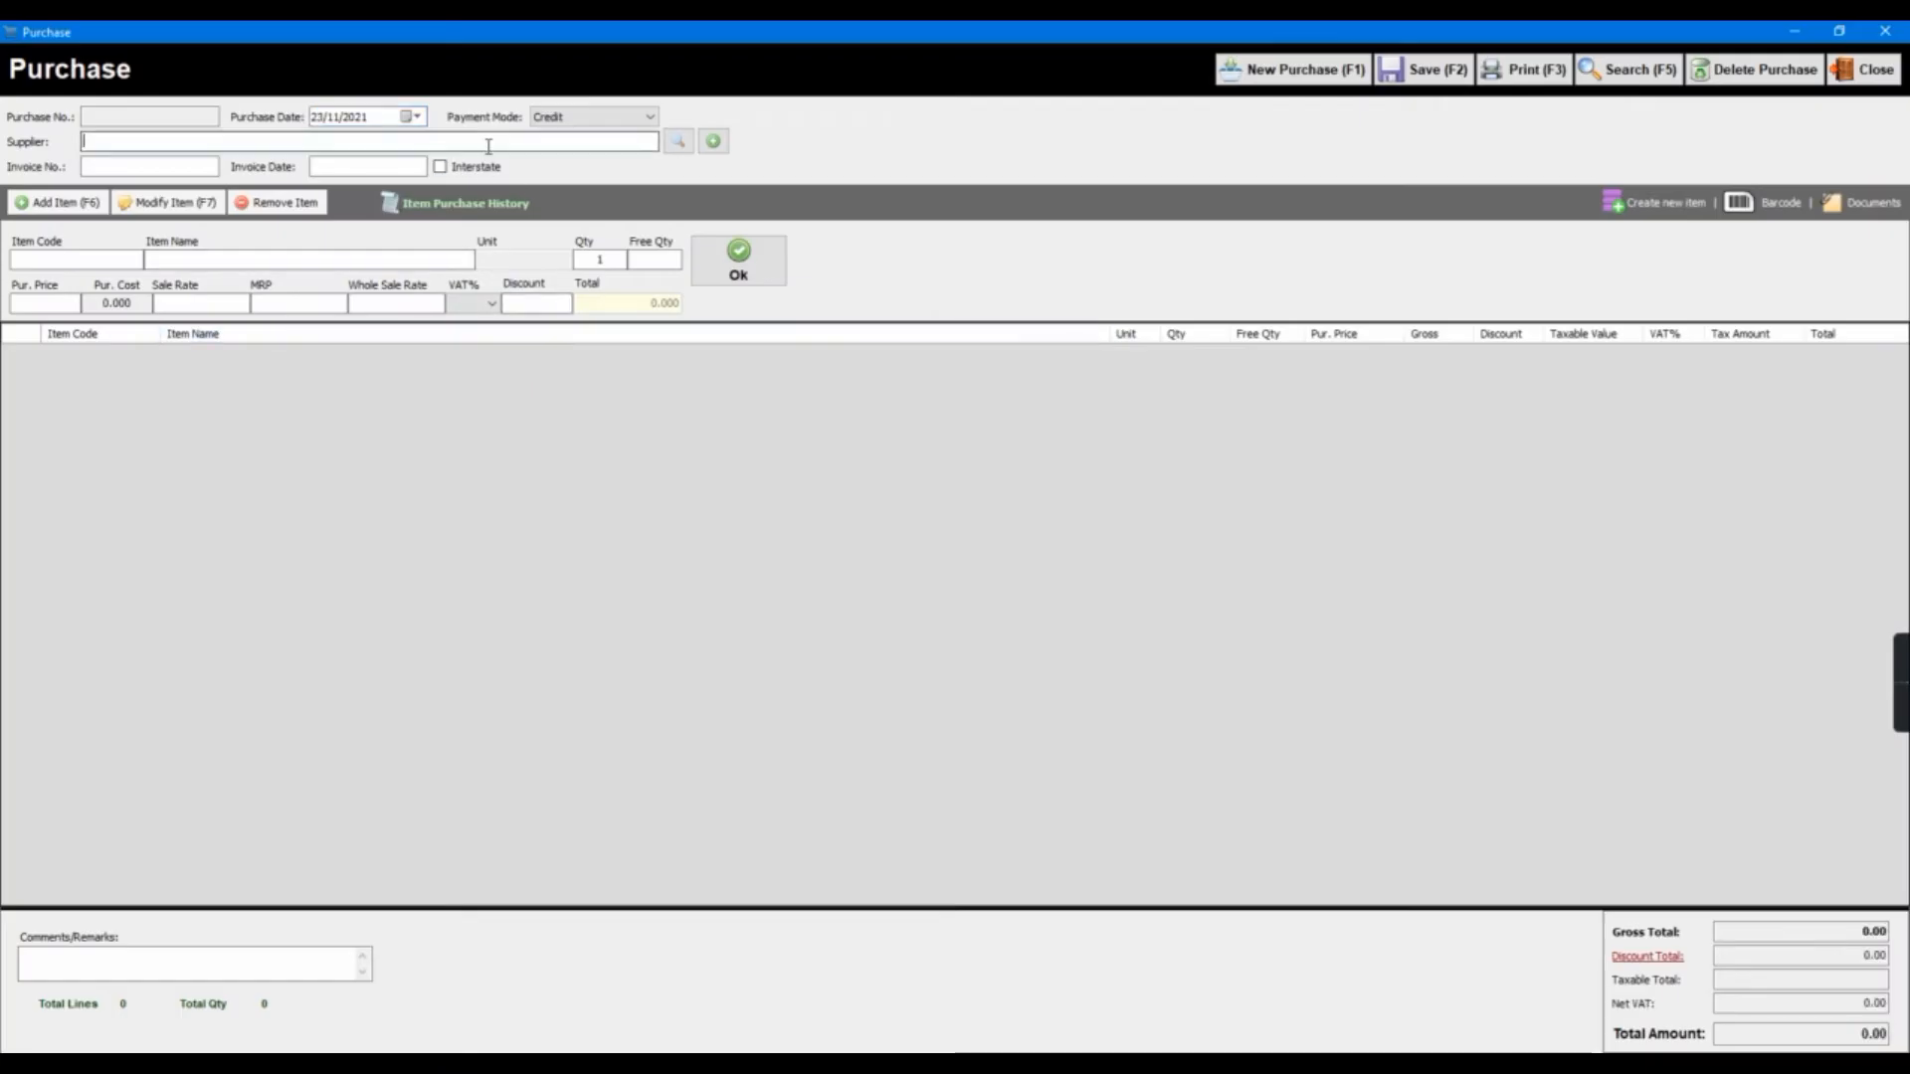
pyautogui.click(489, 146)
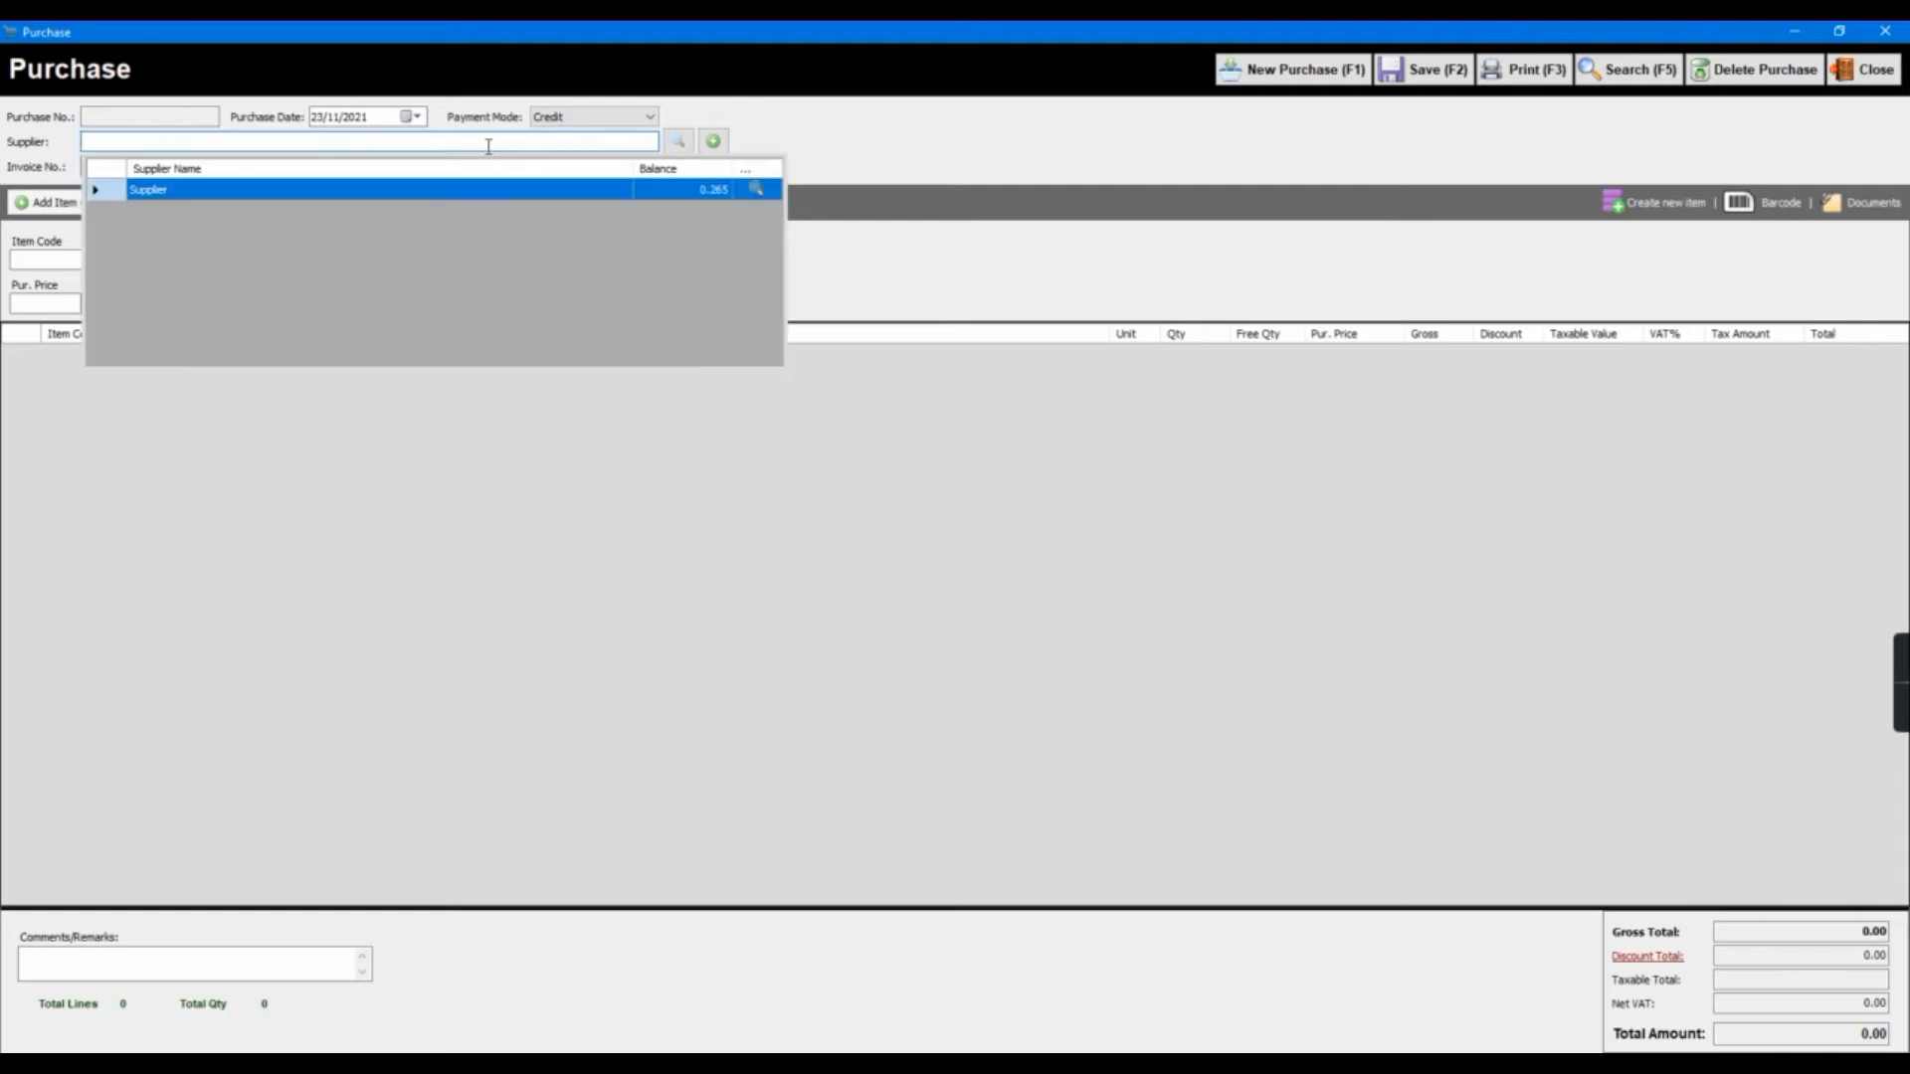
pyautogui.press('Return')
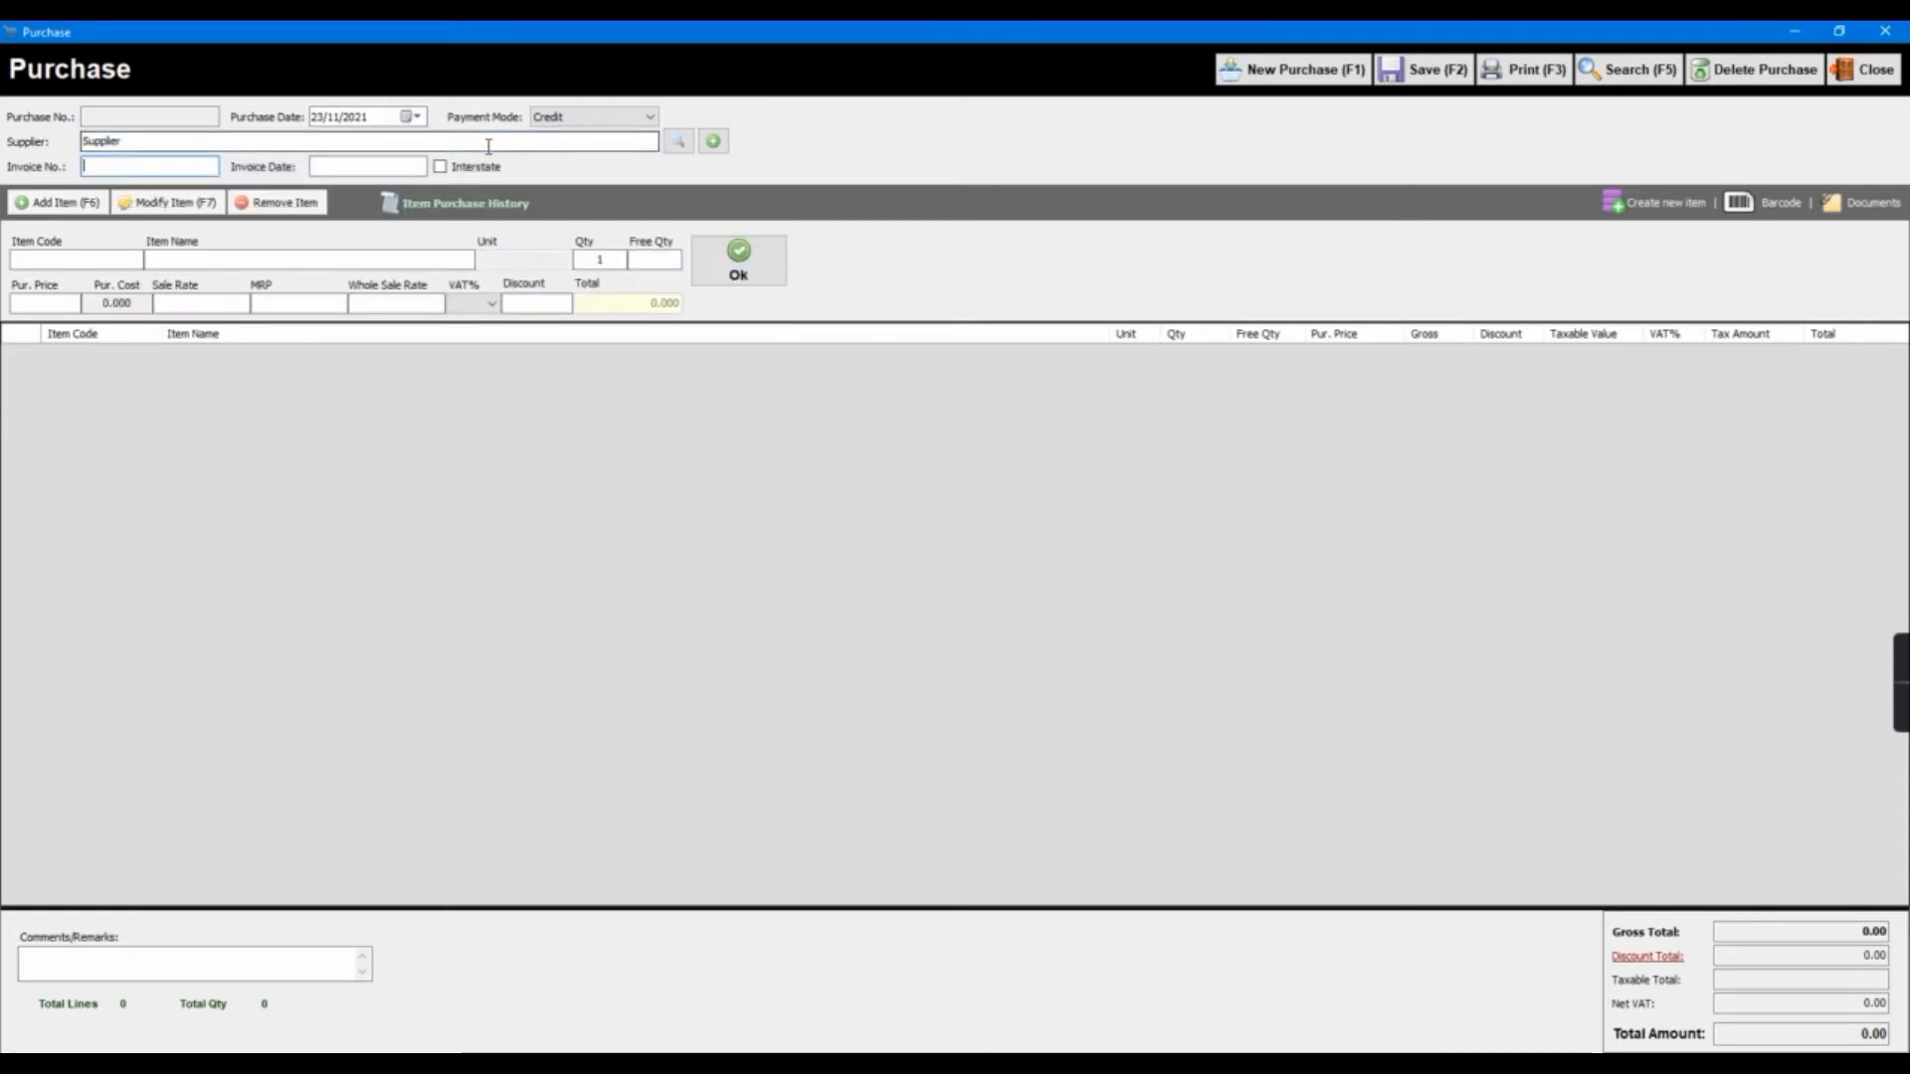
pyautogui.click(553, 119)
pyautogui.click(553, 144)
# Select the item 3P CUP DISPOSABLE PLASTIC CUP for the purchase line
pyautogui.click(169, 260)
pyautogui.click(169, 261)
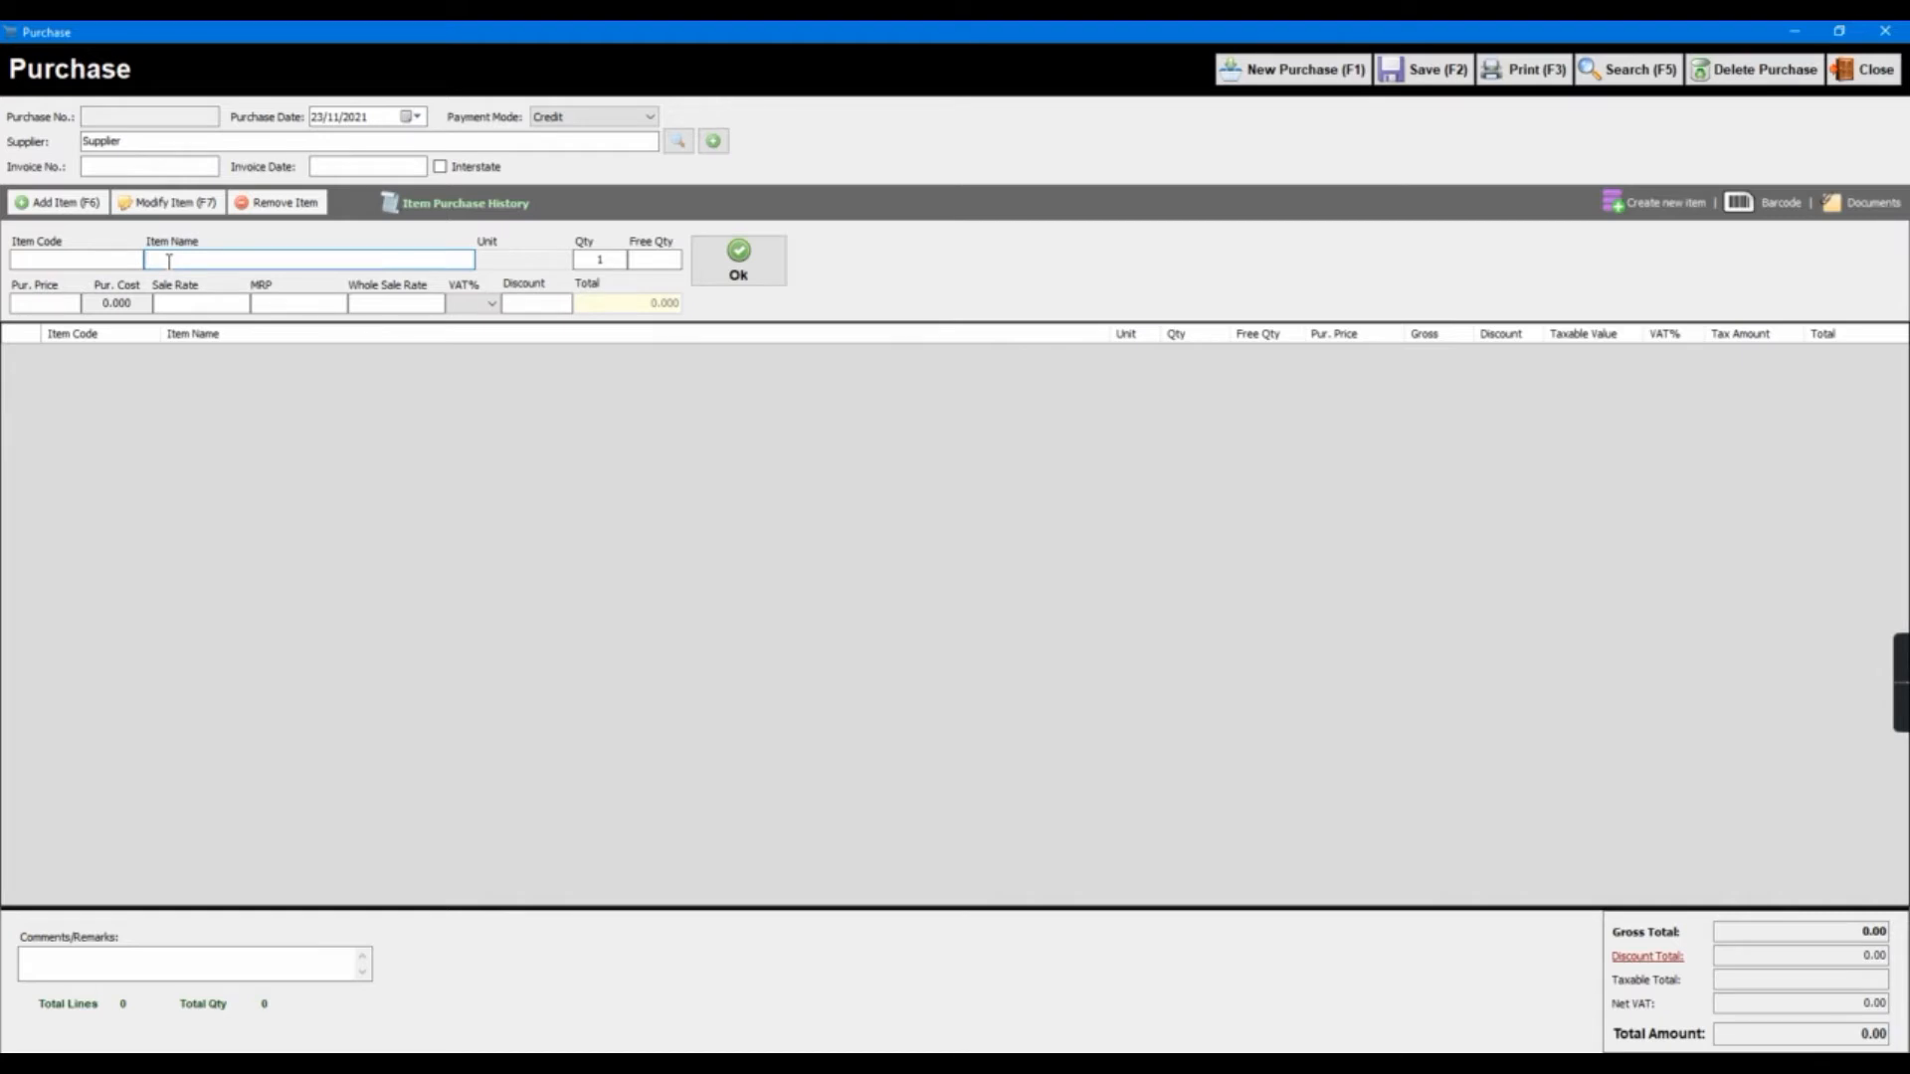
pyautogui.press('Down')
pyautogui.press('Down')
pyautogui.press('Down')
pyautogui.press('Down')
pyautogui.press('Down')
pyautogui.press('Down')
pyautogui.press('Down')
pyautogui.press('Down')
pyautogui.press('Down')
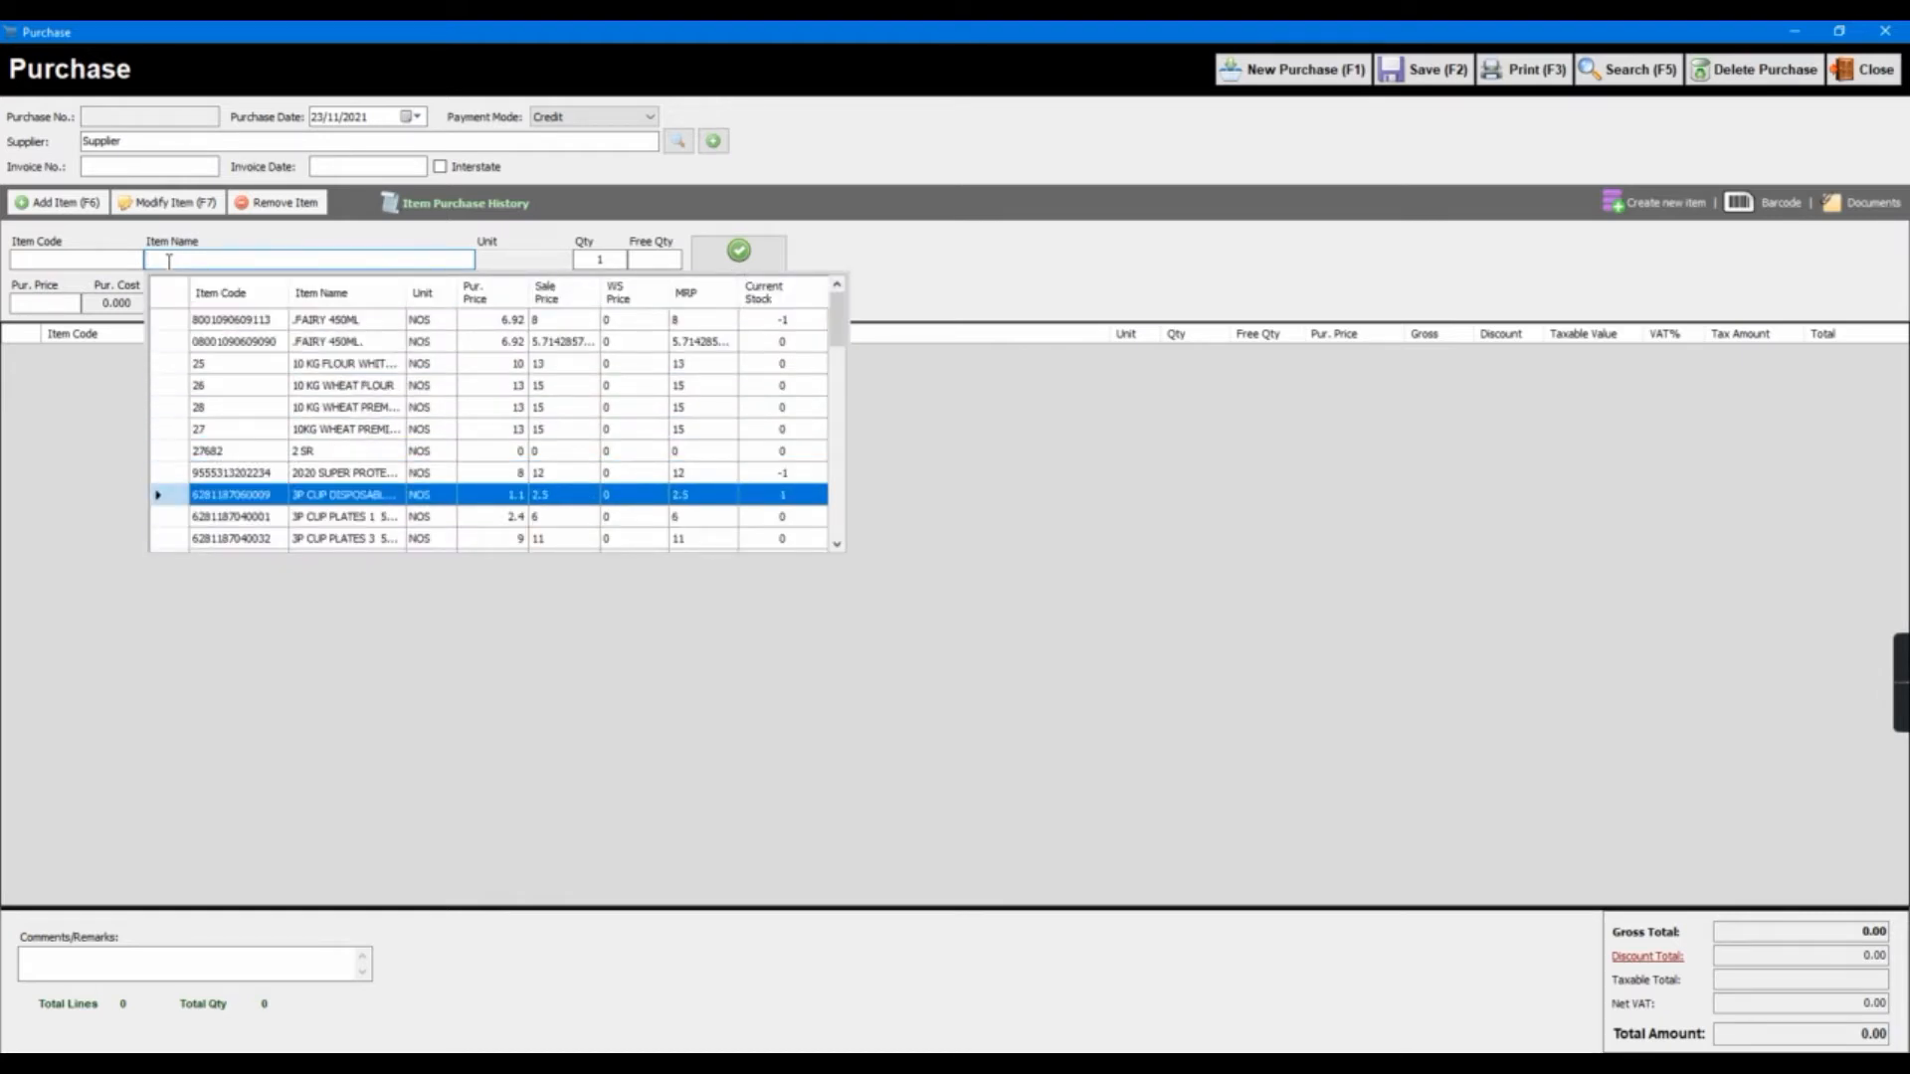
pyautogui.press('Return')
# Set the cup item's quantity to 50, keep its prices and VAT, and add the line to the purchase
pyautogui.write('50')
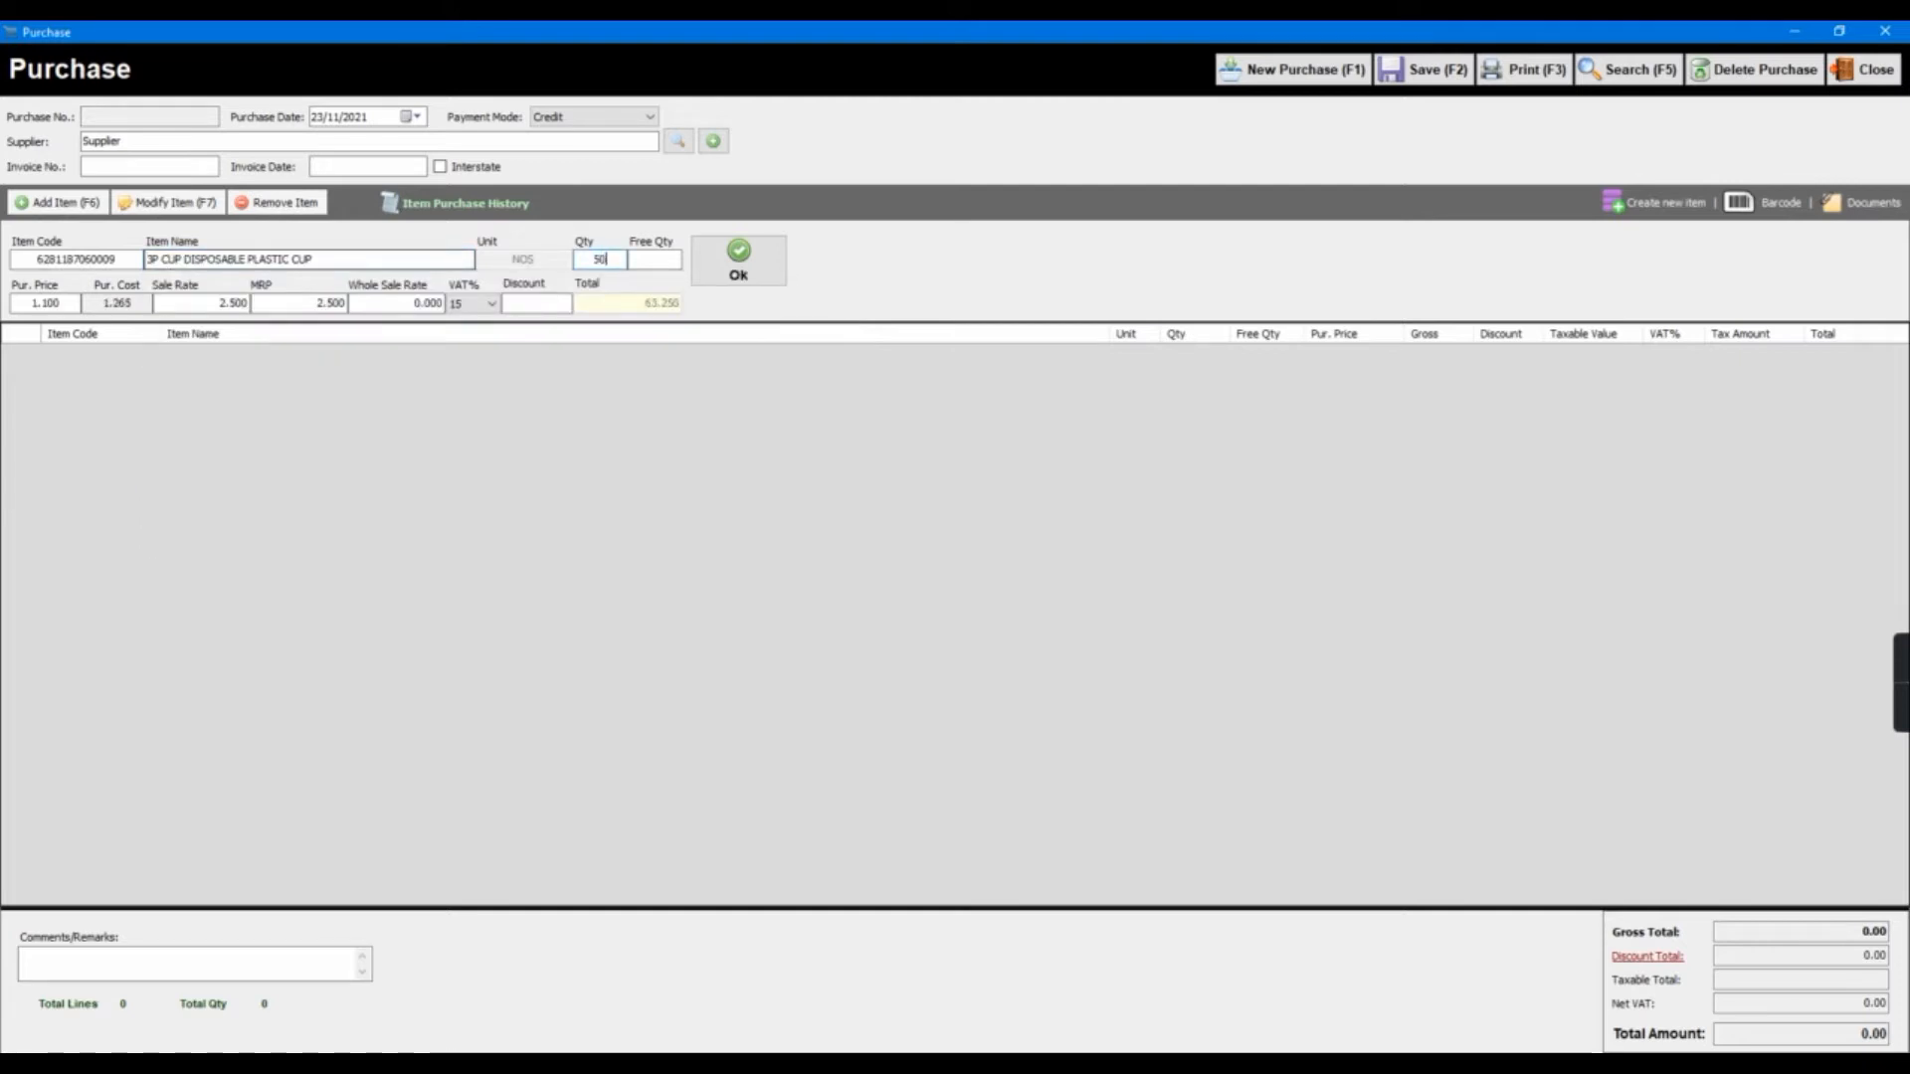
pyautogui.press('Return')
pyautogui.press('Return')
pyautogui.press('Return')
pyautogui.press('Return')
pyautogui.press('Return')
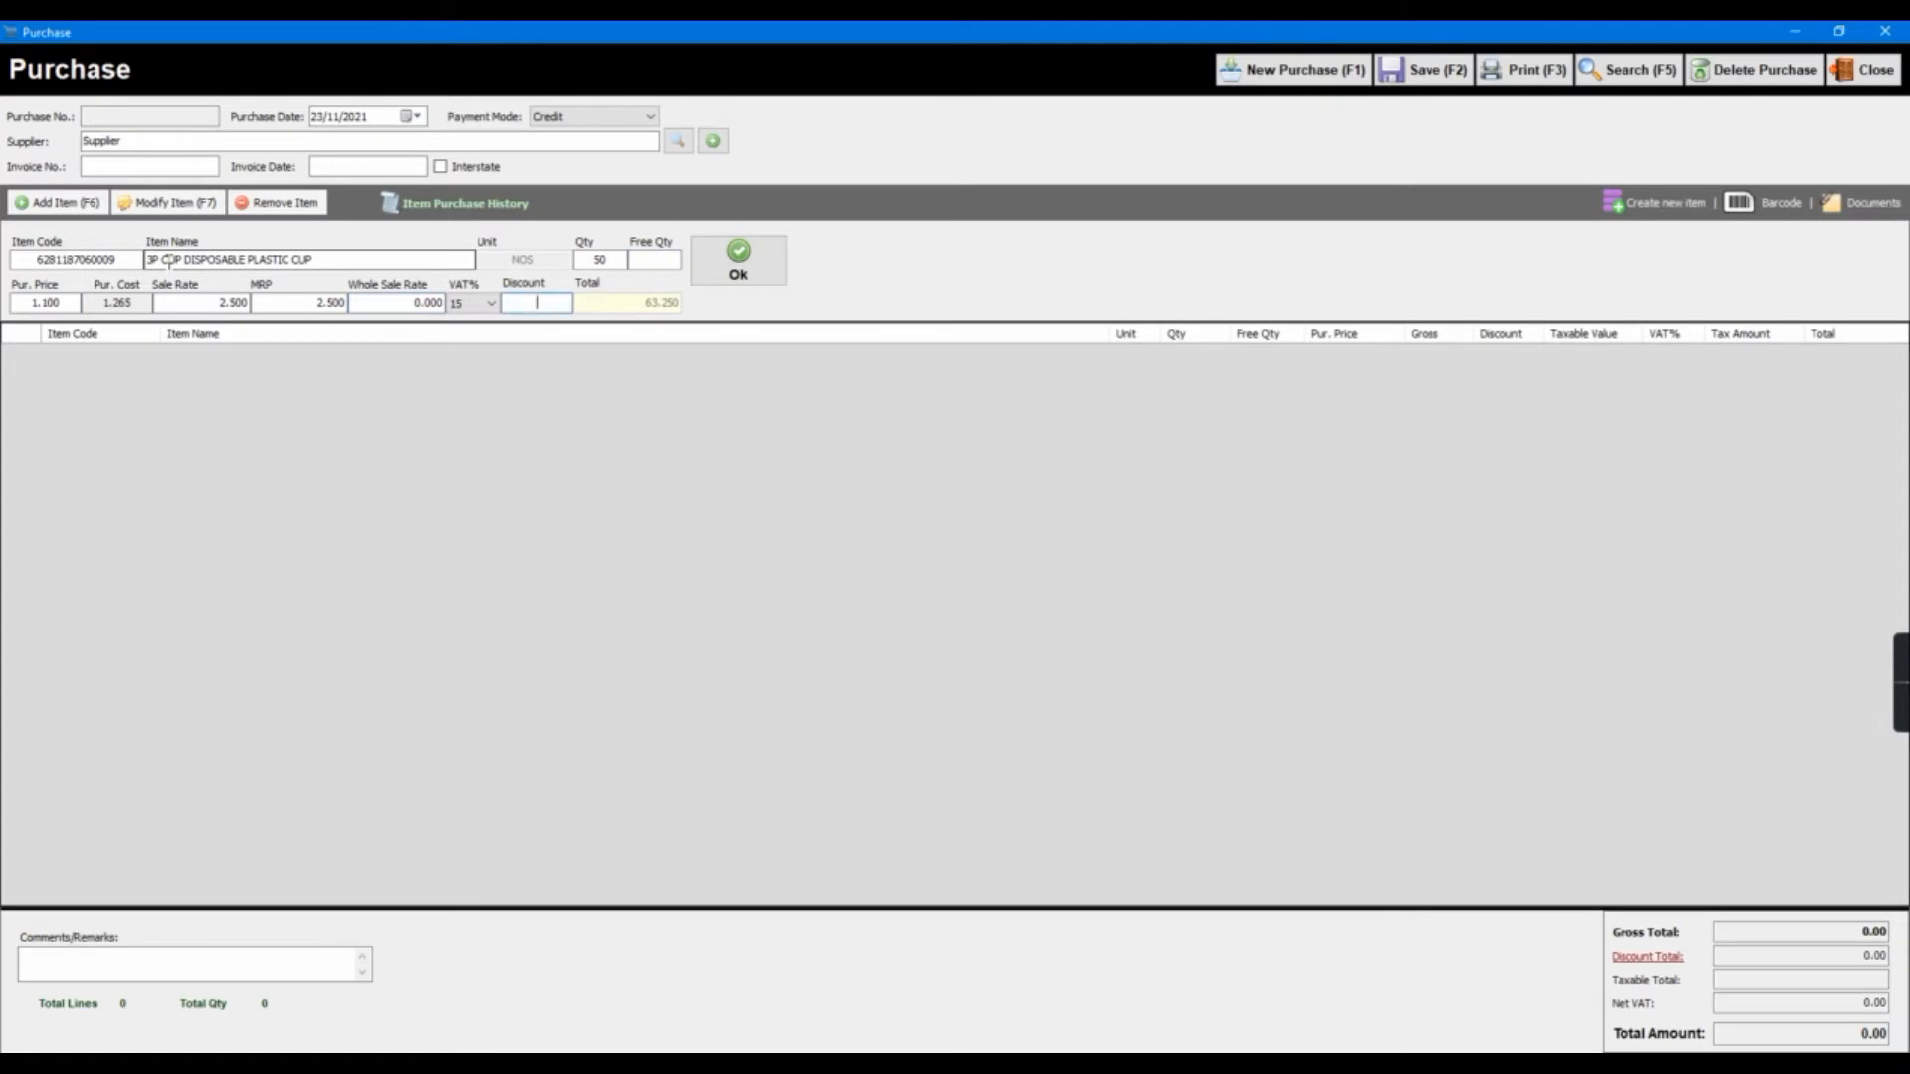
pyautogui.press('Return')
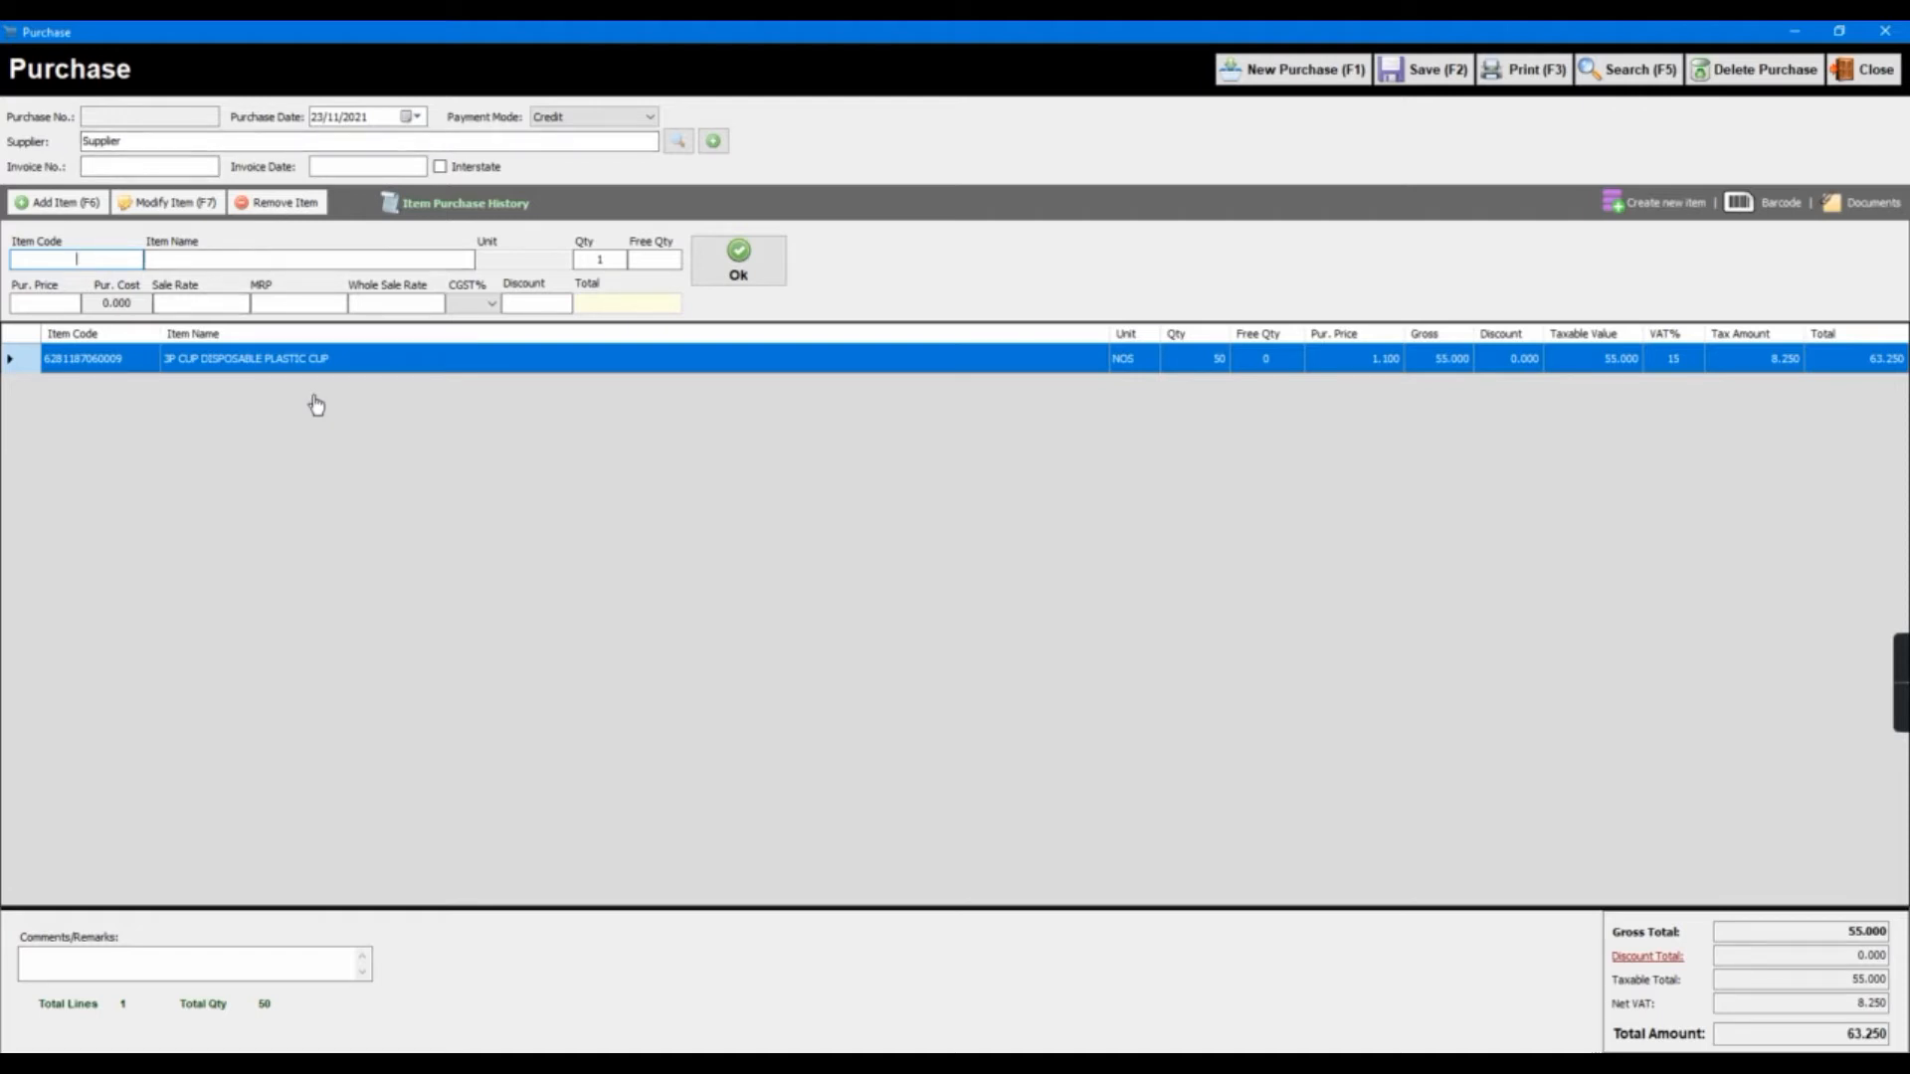
# Keep the purchase on Credit payment mode, save it and close the purchase entry
pyautogui.click(581, 118)
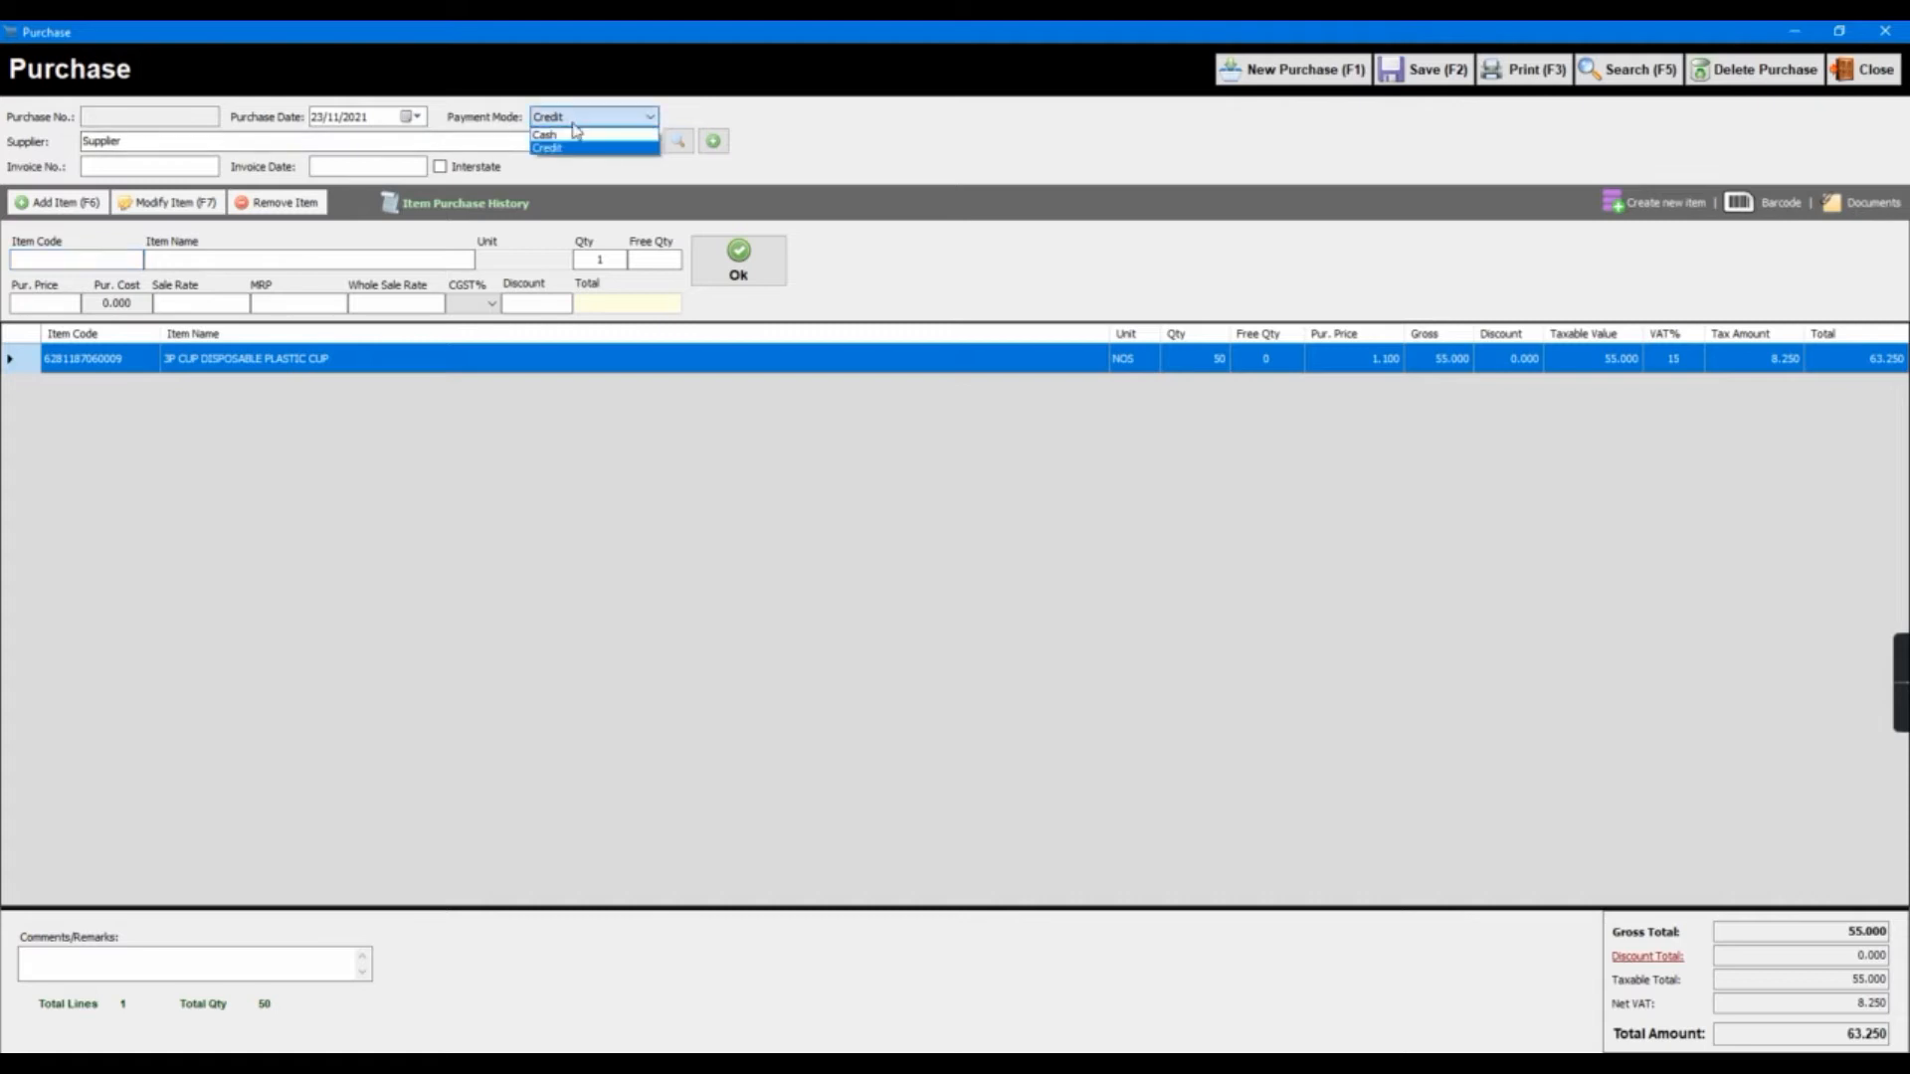
pyautogui.click(576, 147)
pyautogui.click(1425, 69)
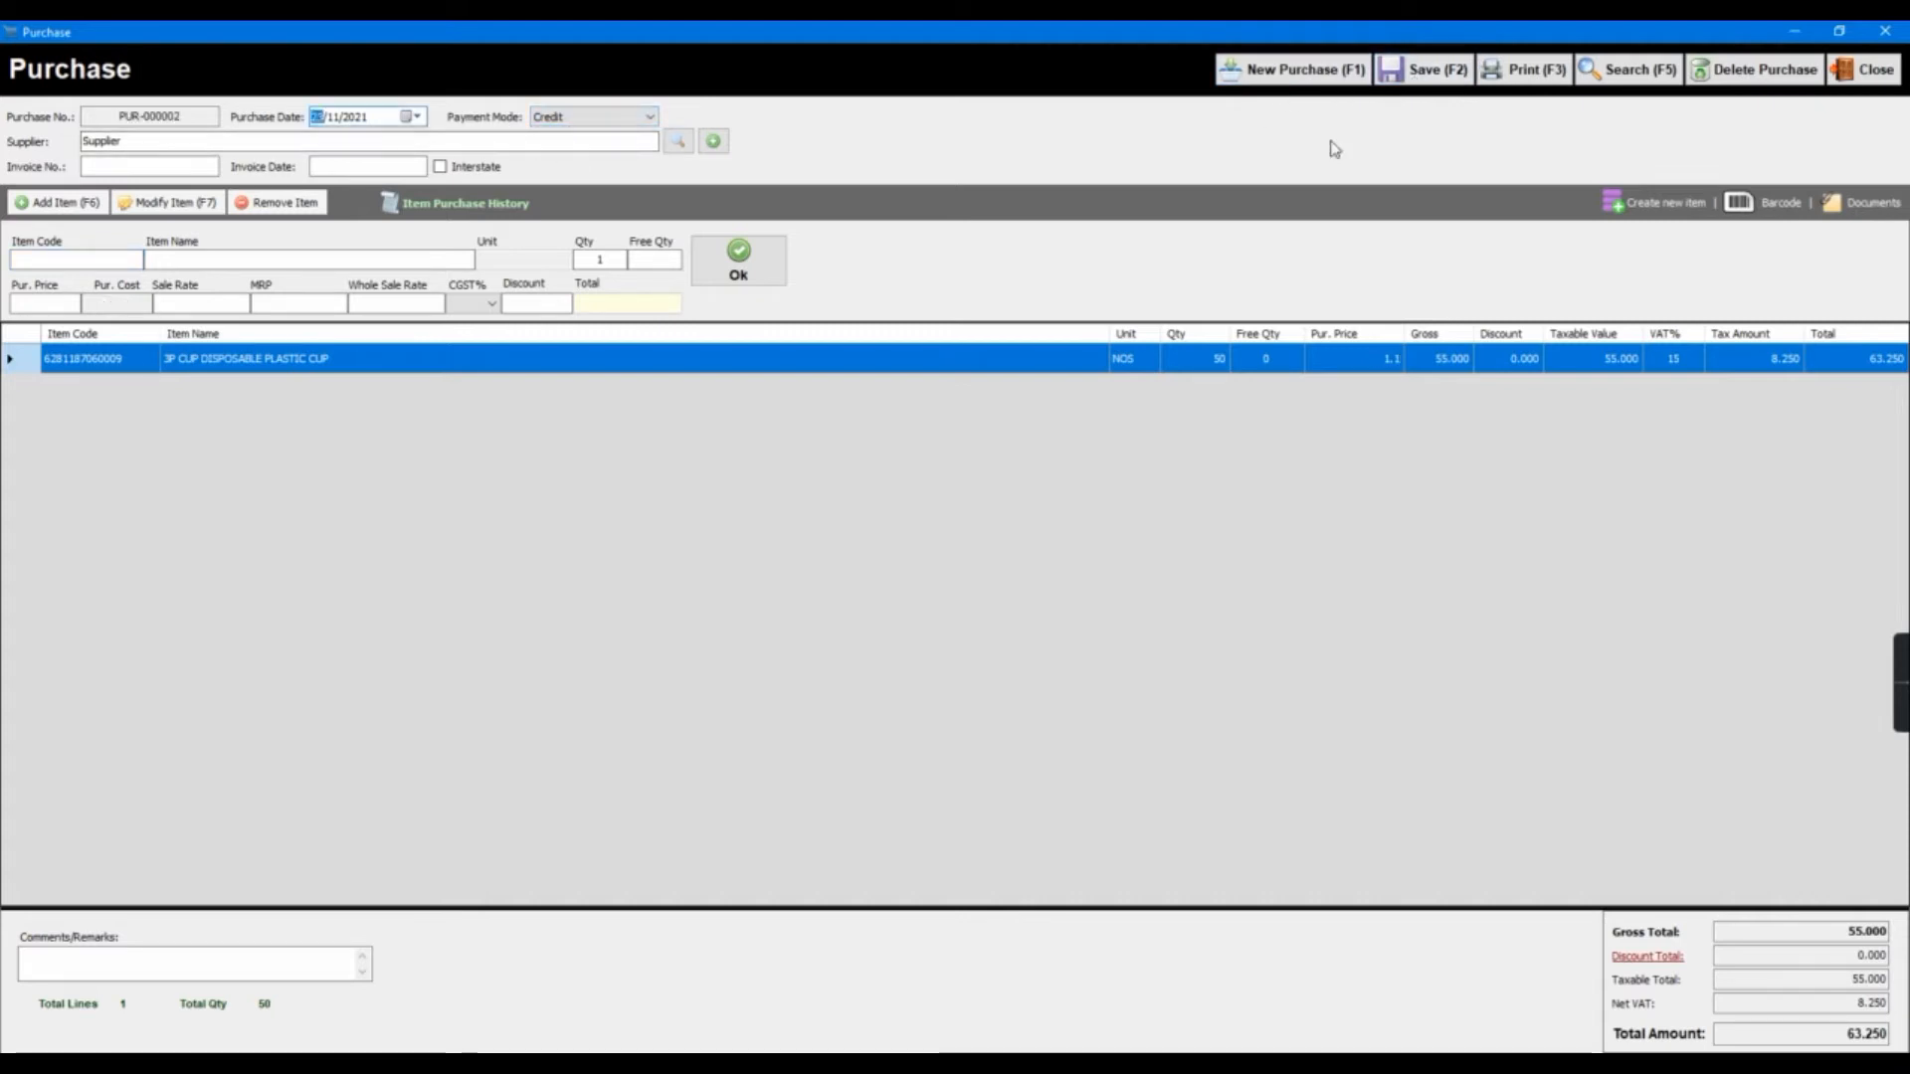
pyautogui.click(186, 147)
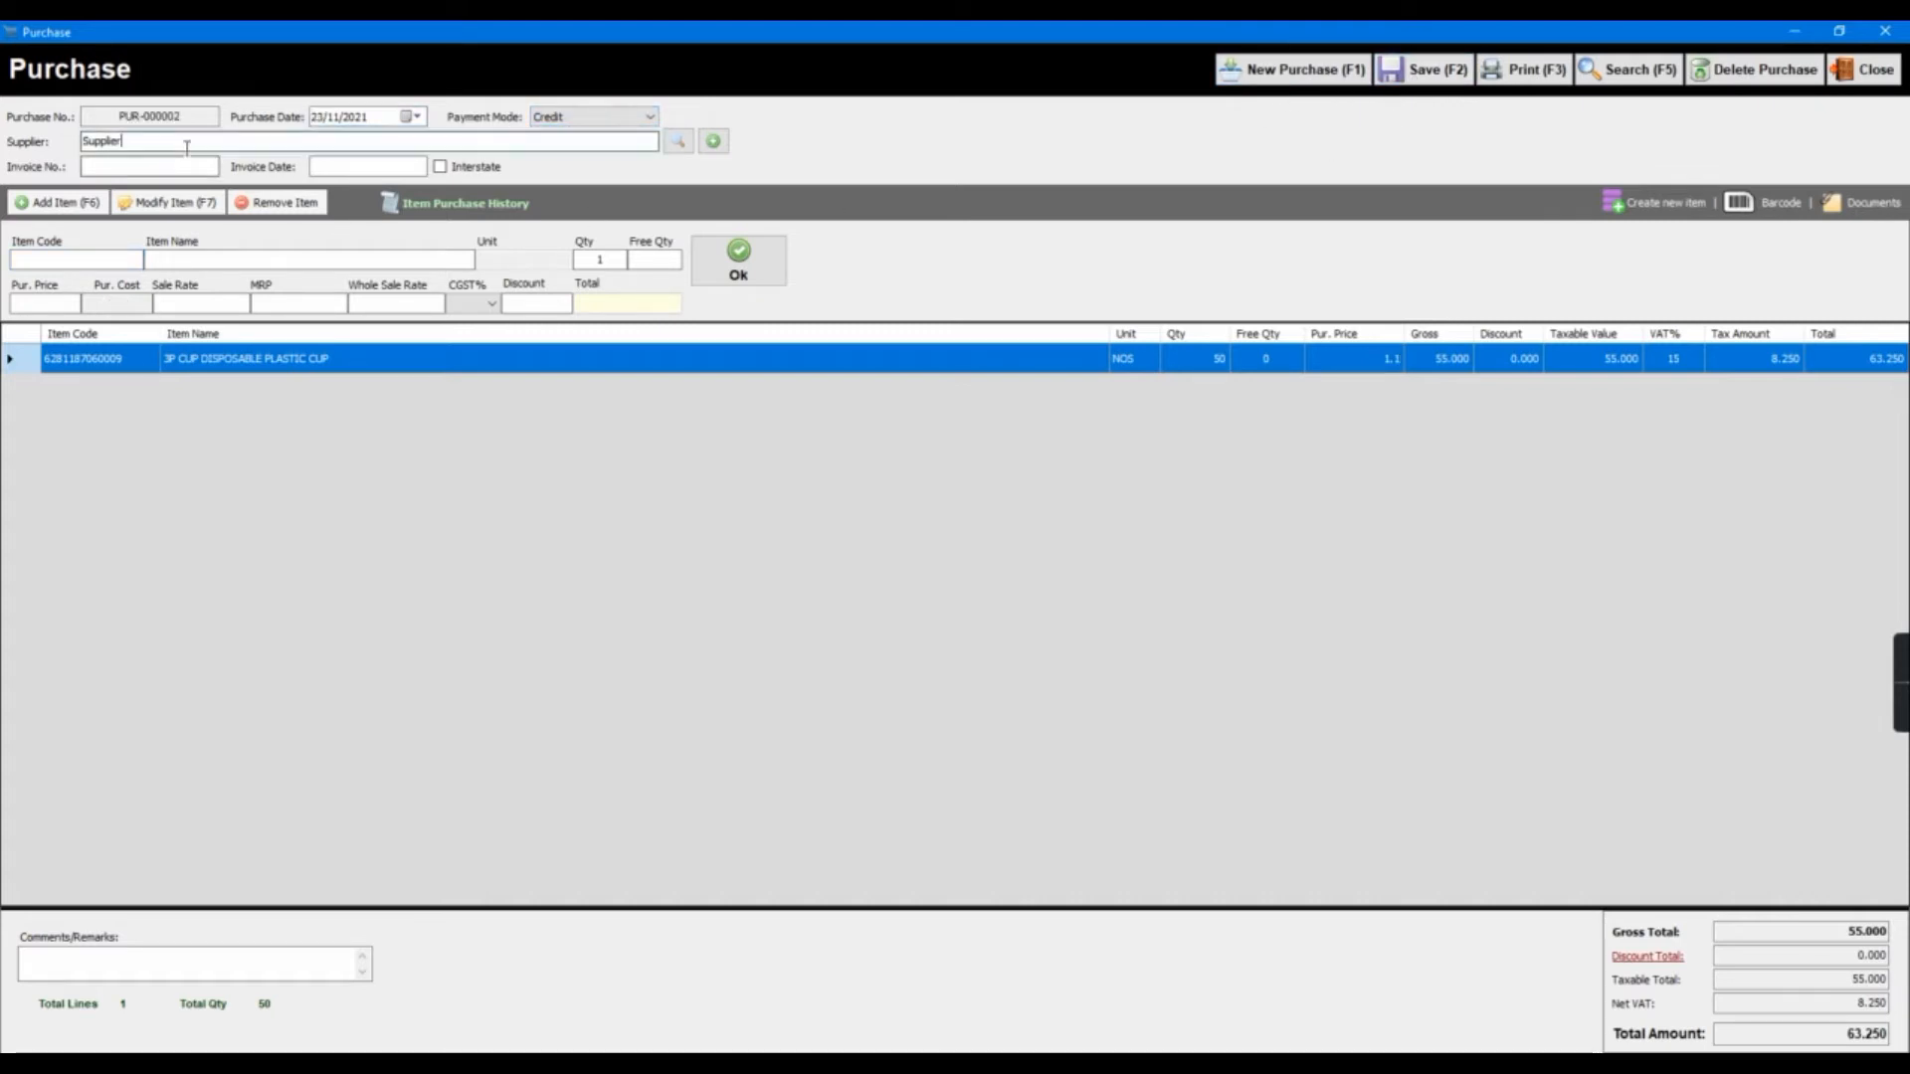
pyautogui.click(1886, 32)
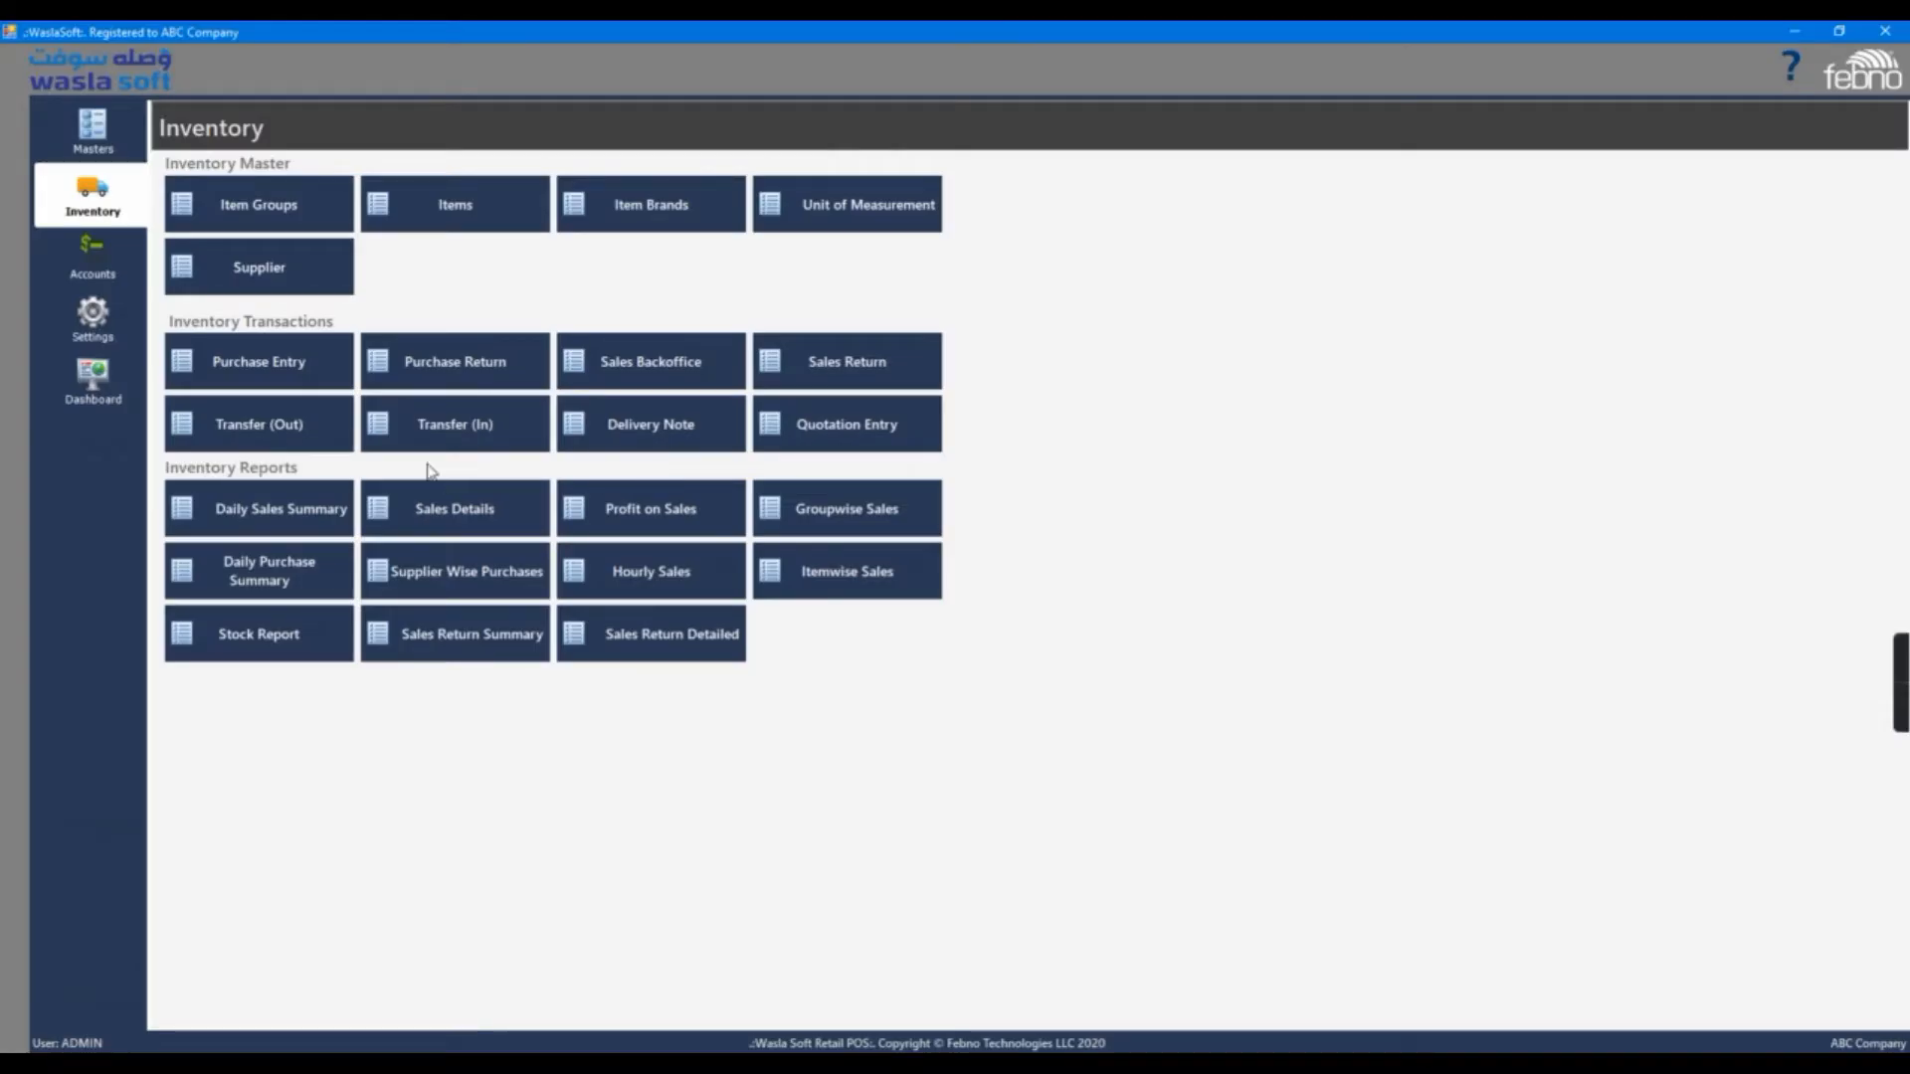
# Start a new payment in the accounts payables, select the supplier "Supplier" and set the amount paid to 50
pyautogui.click(115, 283)
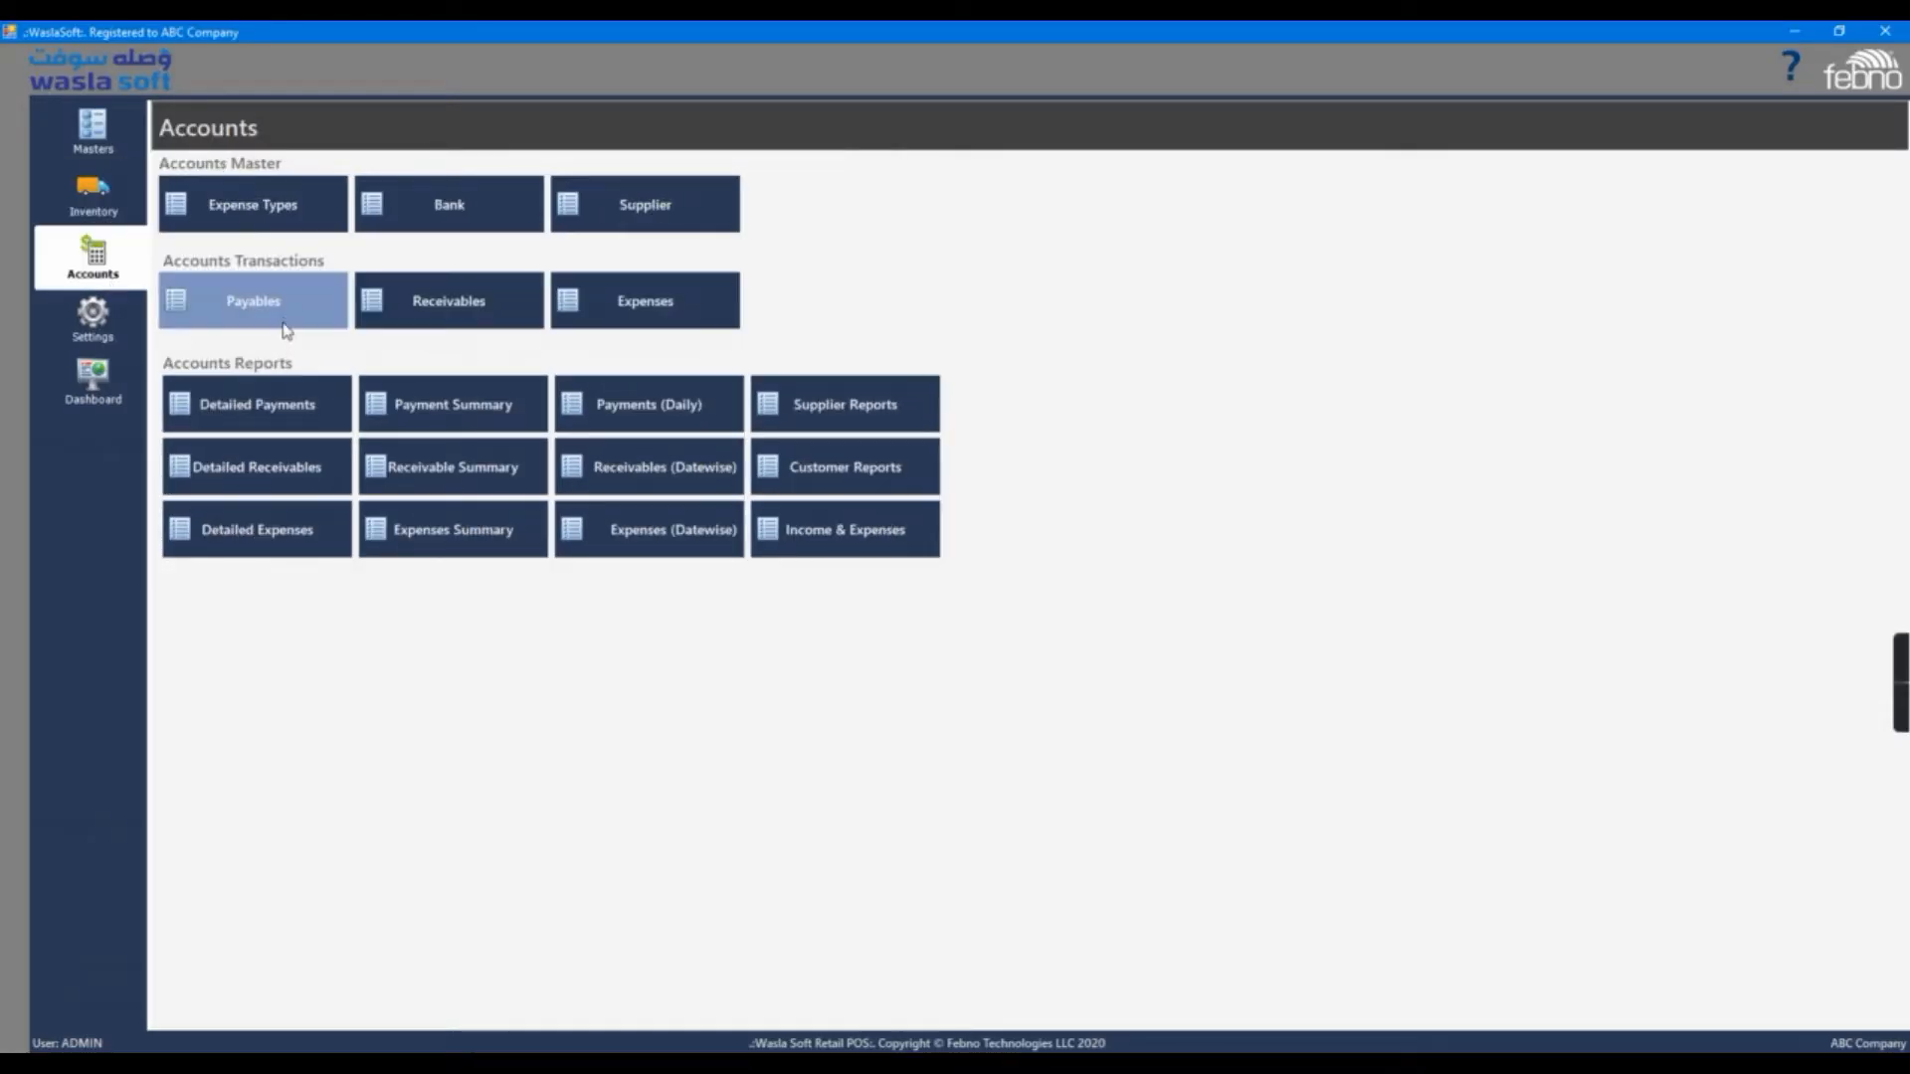
pyautogui.click(284, 326)
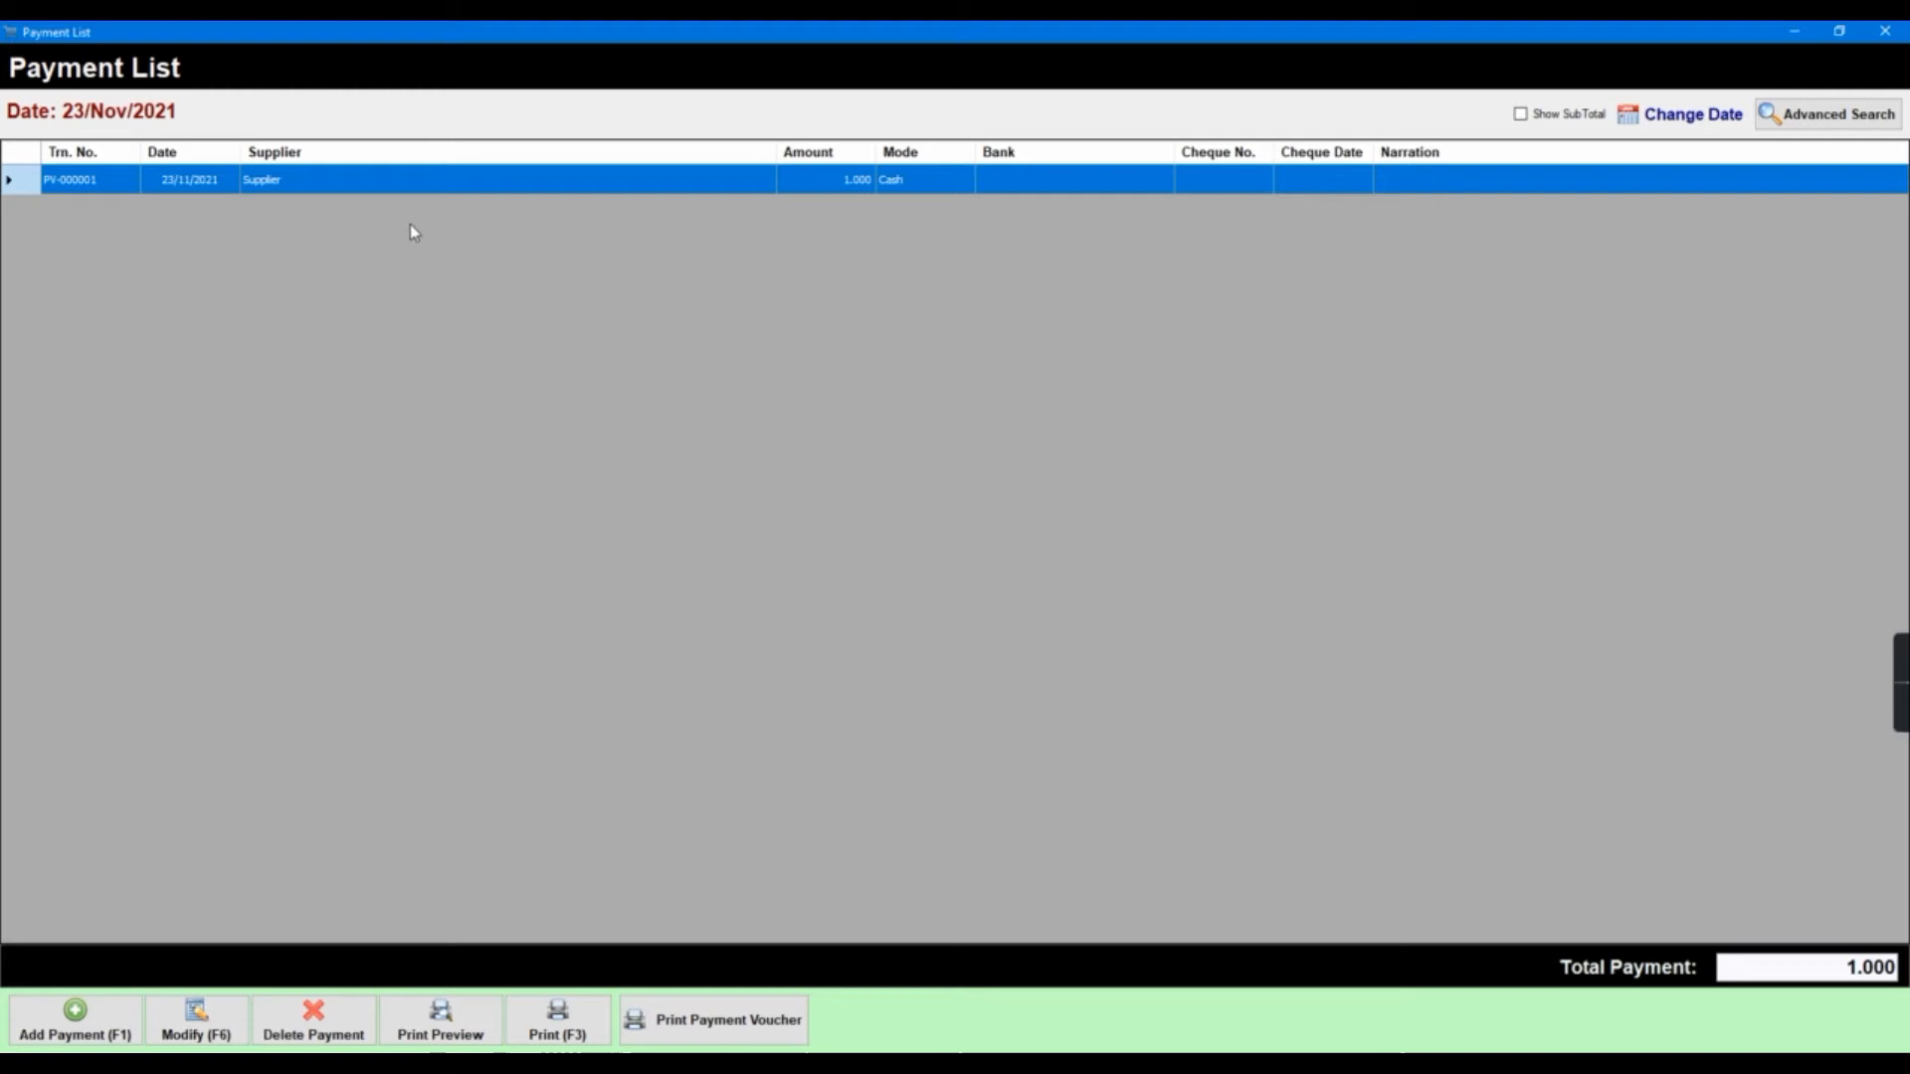
pyautogui.click(99, 1024)
pyautogui.click(1269, 512)
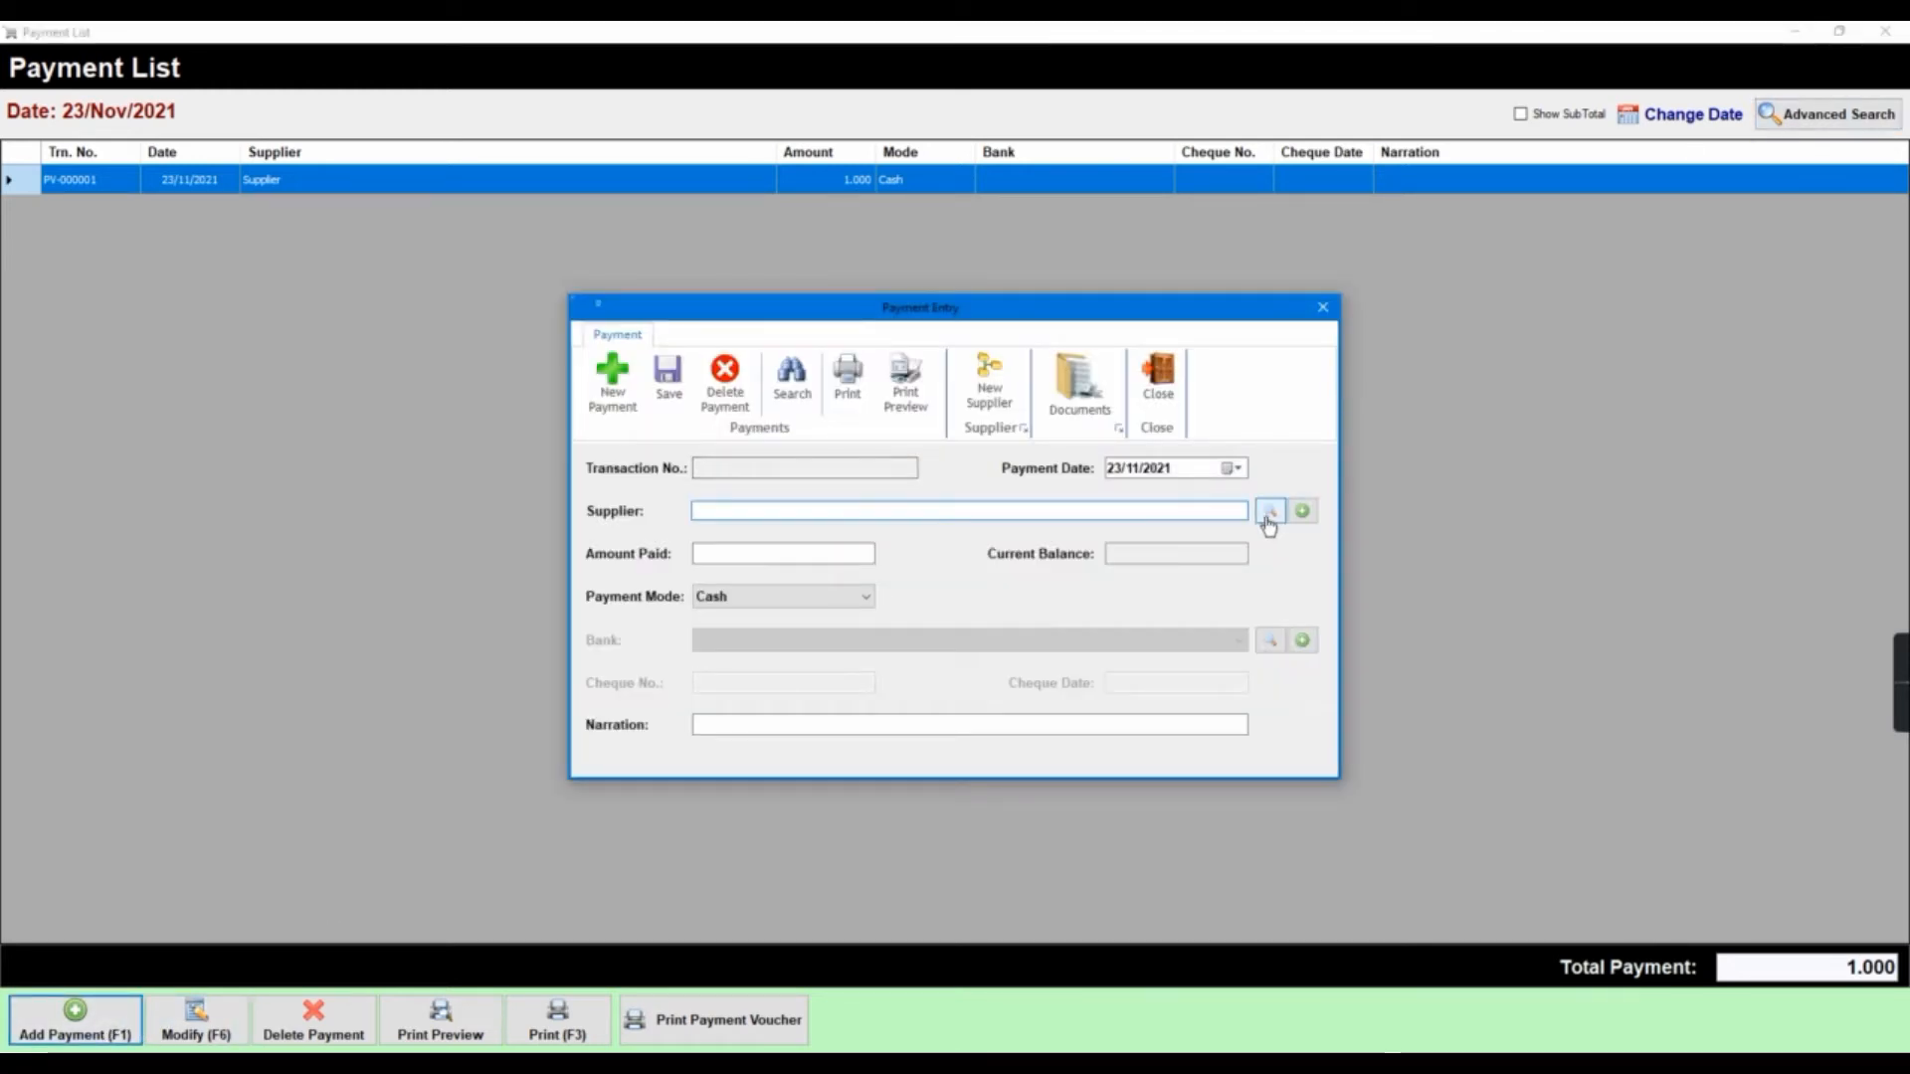
pyautogui.click(954, 346)
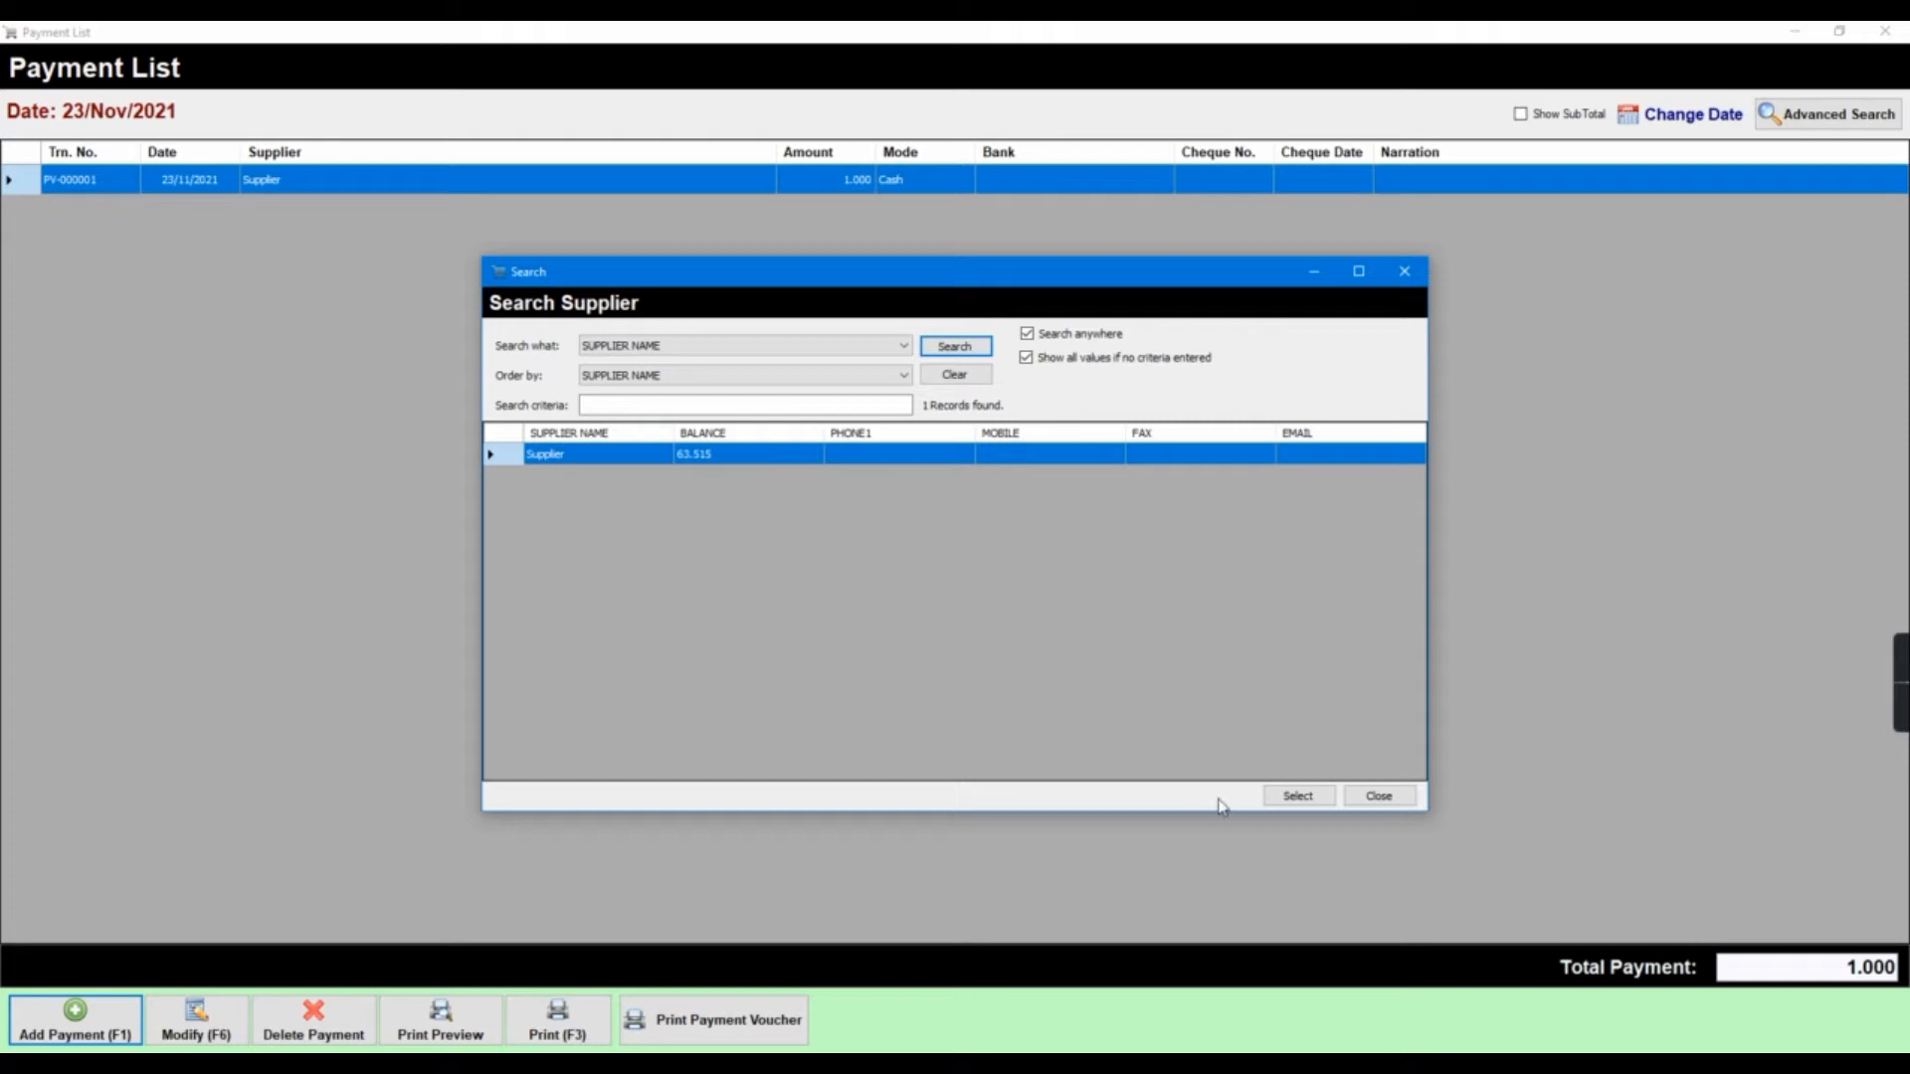
pyautogui.click(1299, 799)
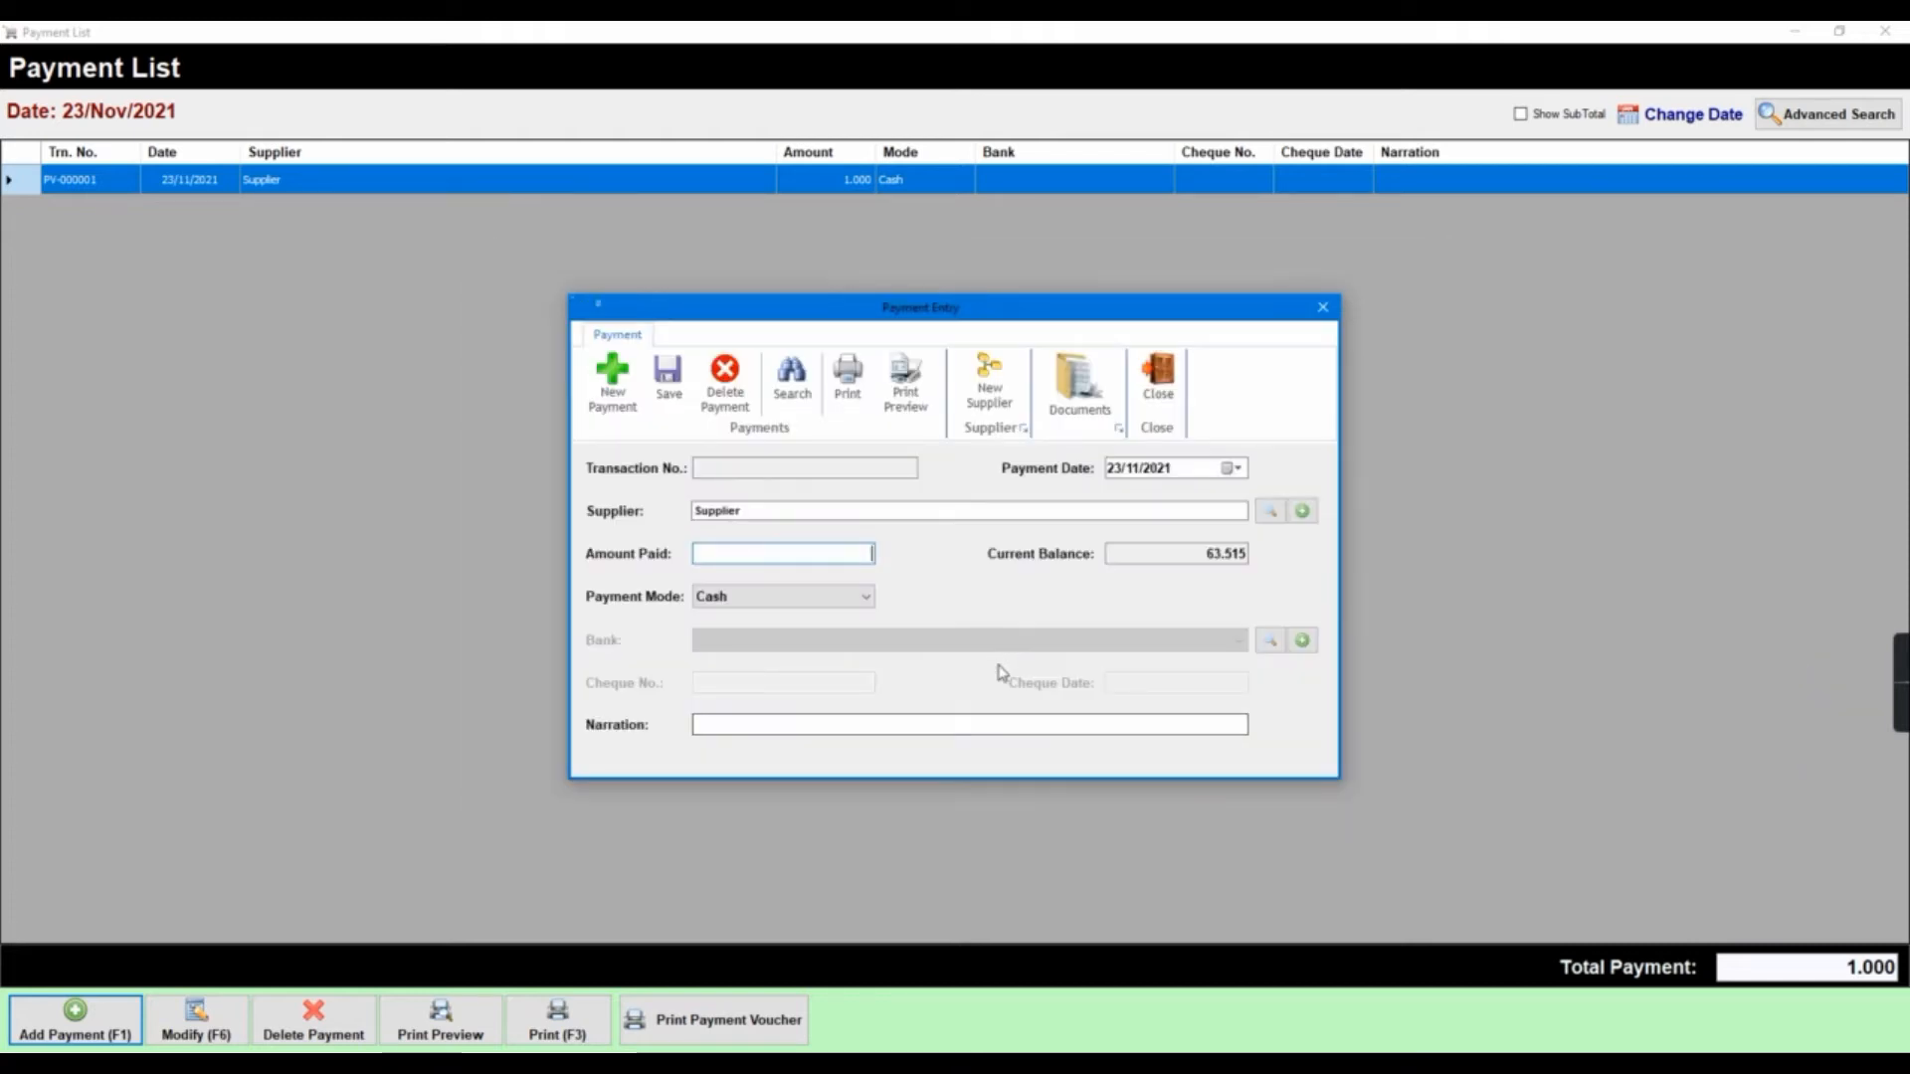
pyautogui.write('50')
pyautogui.moveTo(1190, 558); pyautogui.dragTo(1243, 560)
# Switch the payment mode between Cheque and Cash to compare the available bank and cheque fields
pyautogui.click(822, 599)
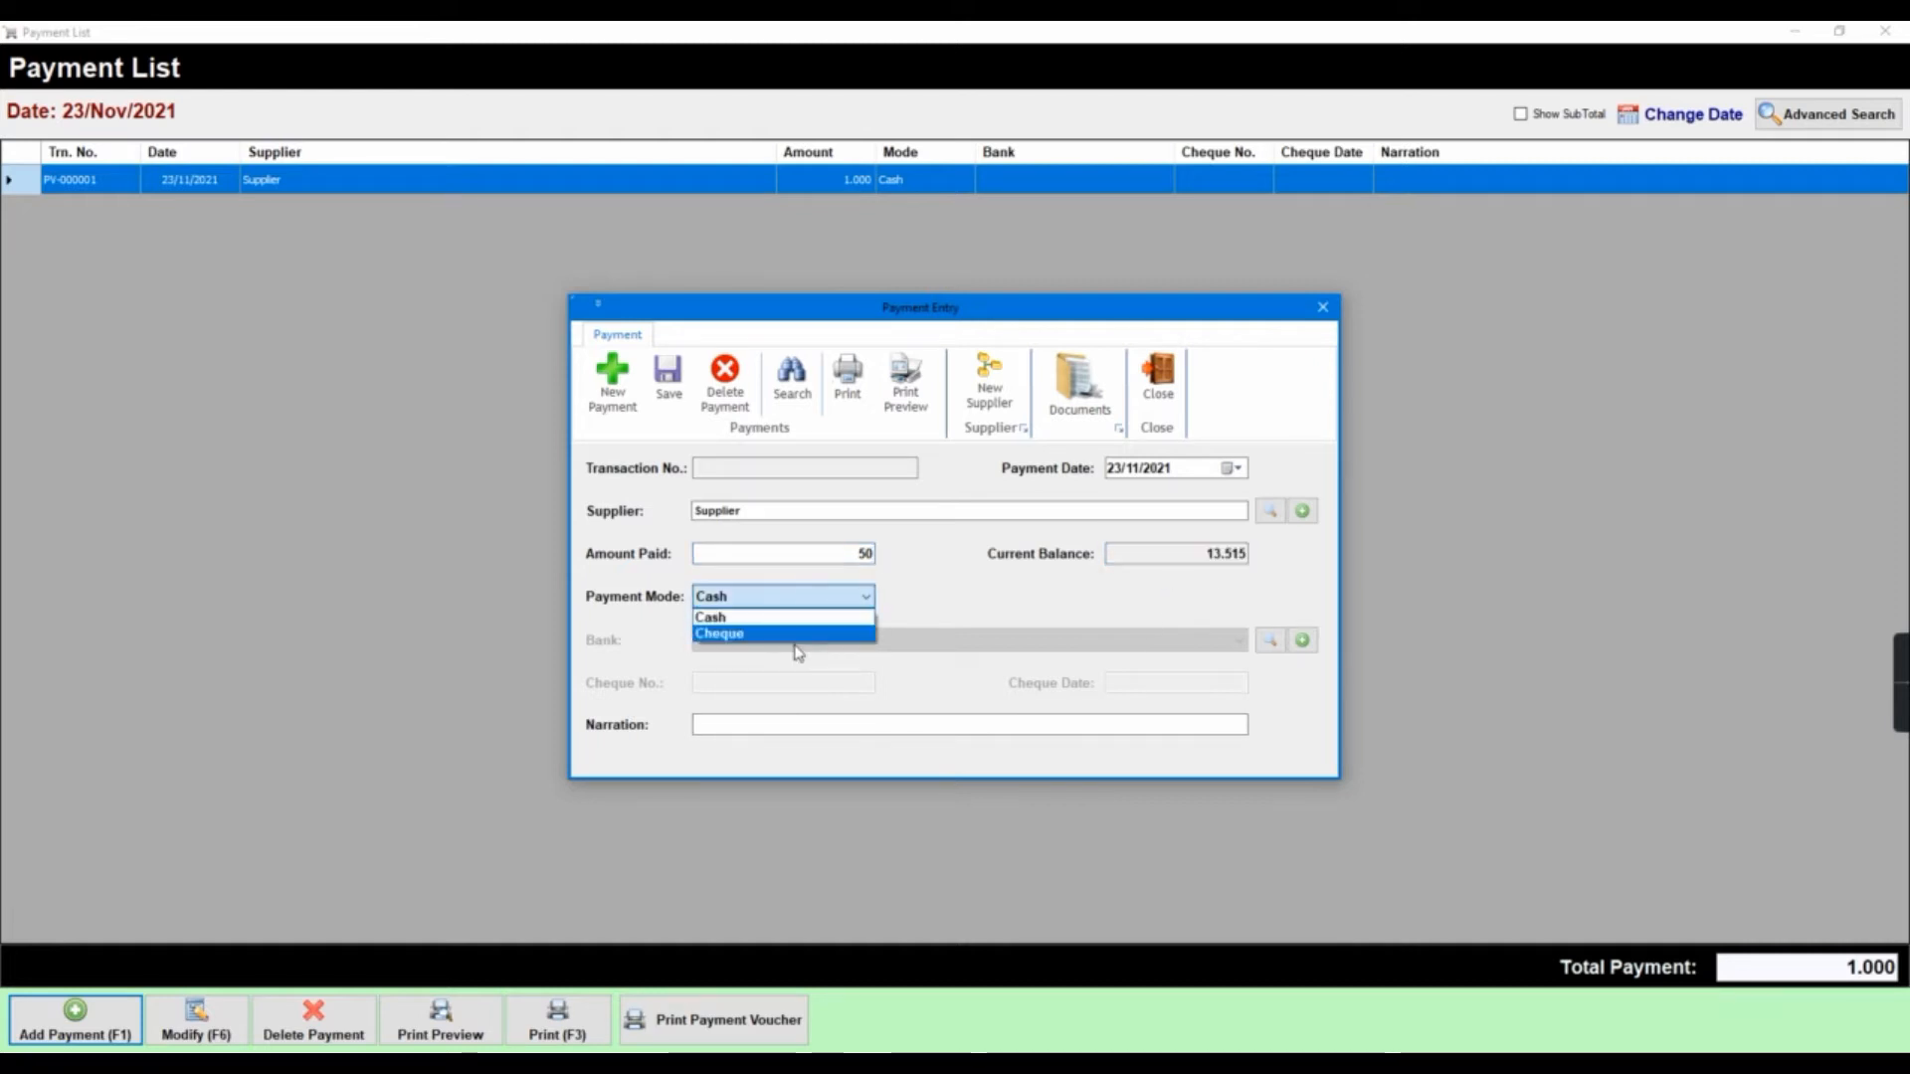
pyautogui.click(791, 632)
pyautogui.click(787, 596)
pyautogui.click(775, 616)
pyautogui.click(774, 600)
pyautogui.click(771, 634)
pyautogui.click(786, 597)
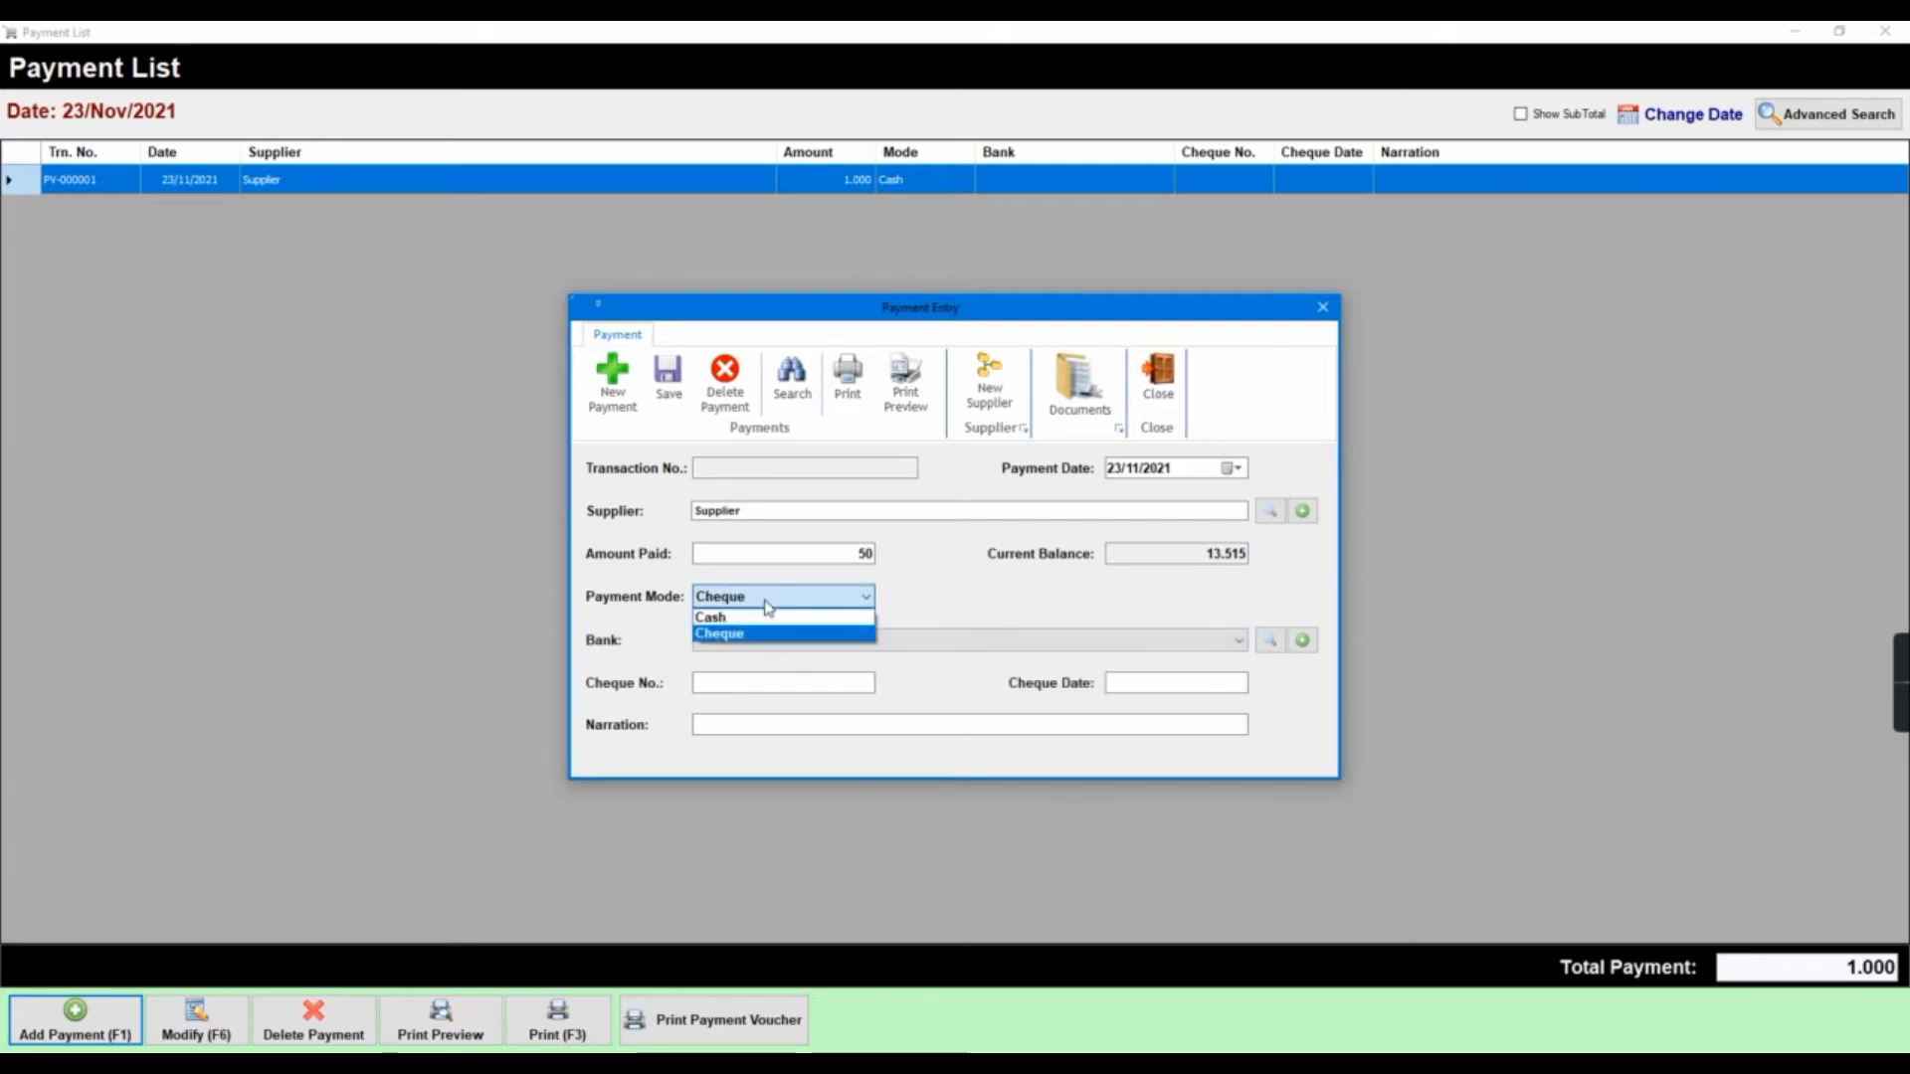
pyautogui.click(768, 616)
# Set the payment mode to Cheque and choose NEW BANK as the bank
pyautogui.click(768, 601)
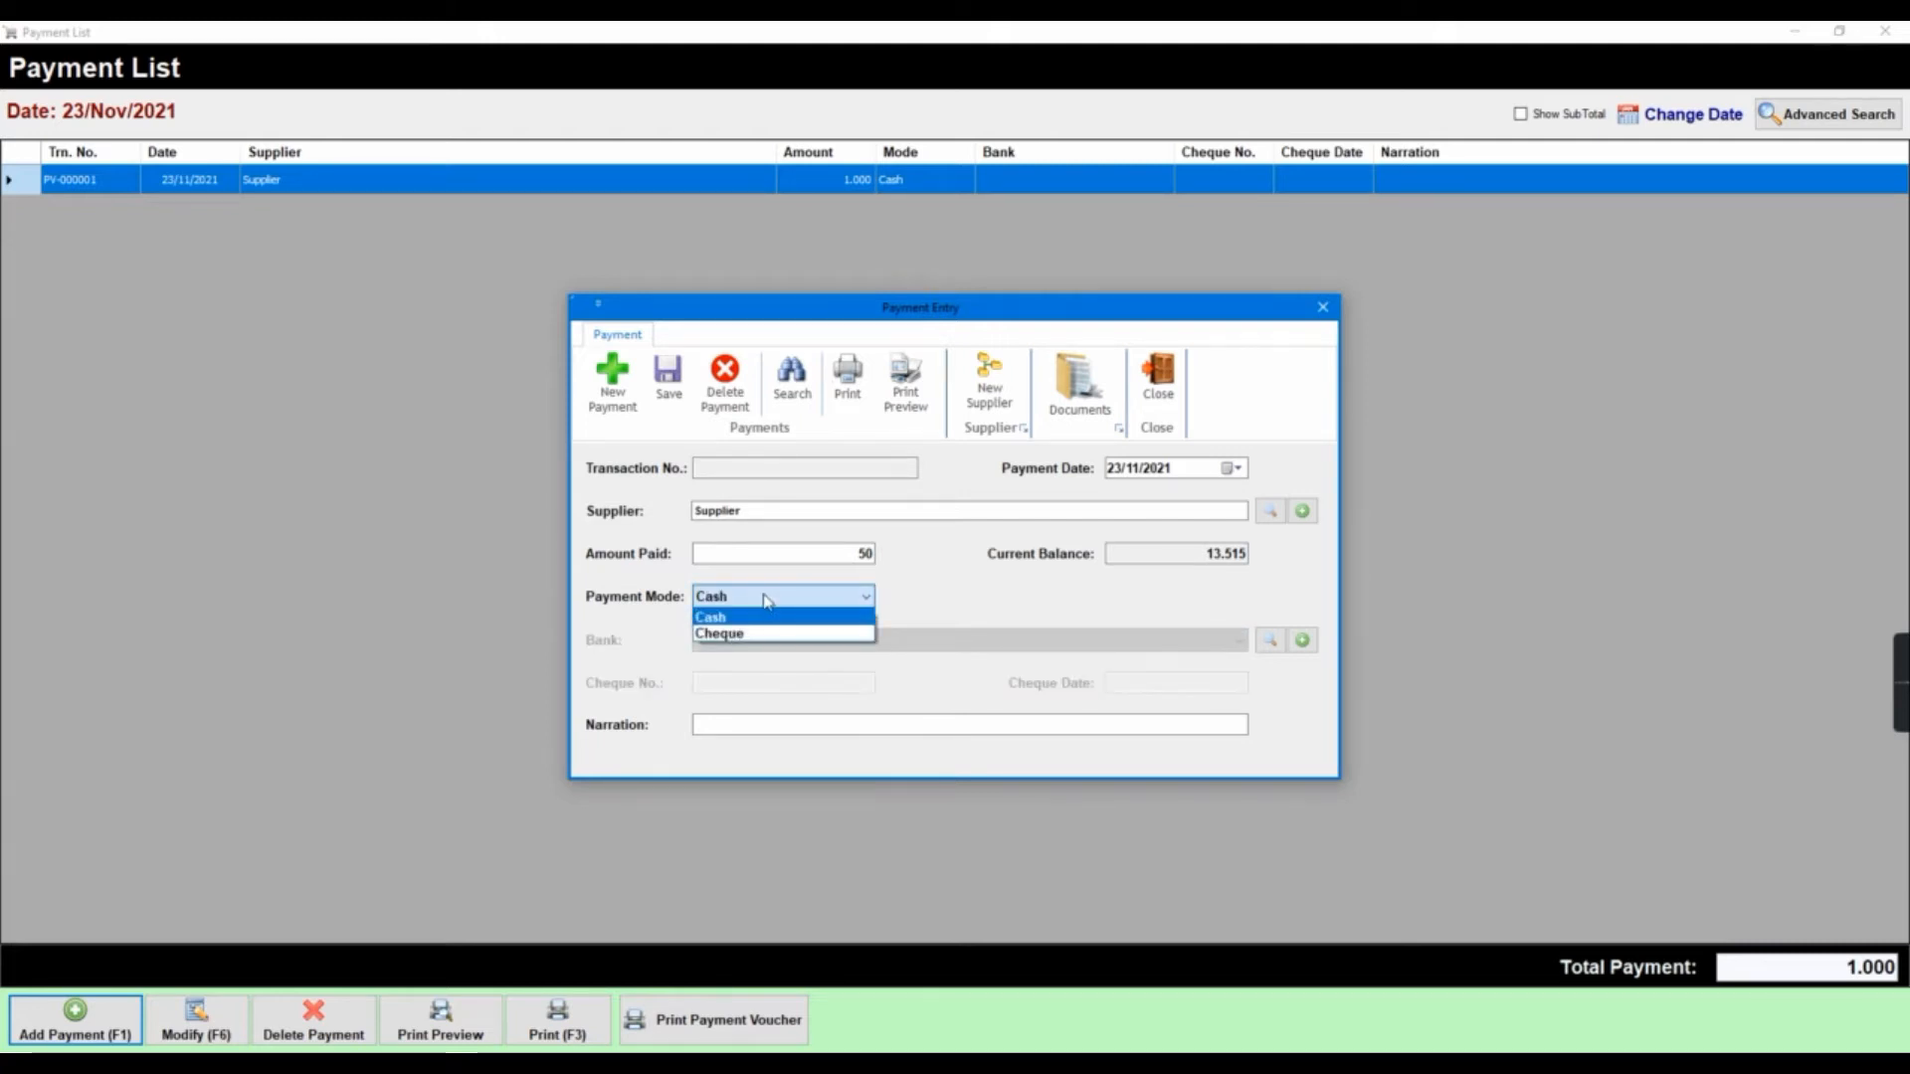
pyautogui.click(771, 631)
pyautogui.click(774, 650)
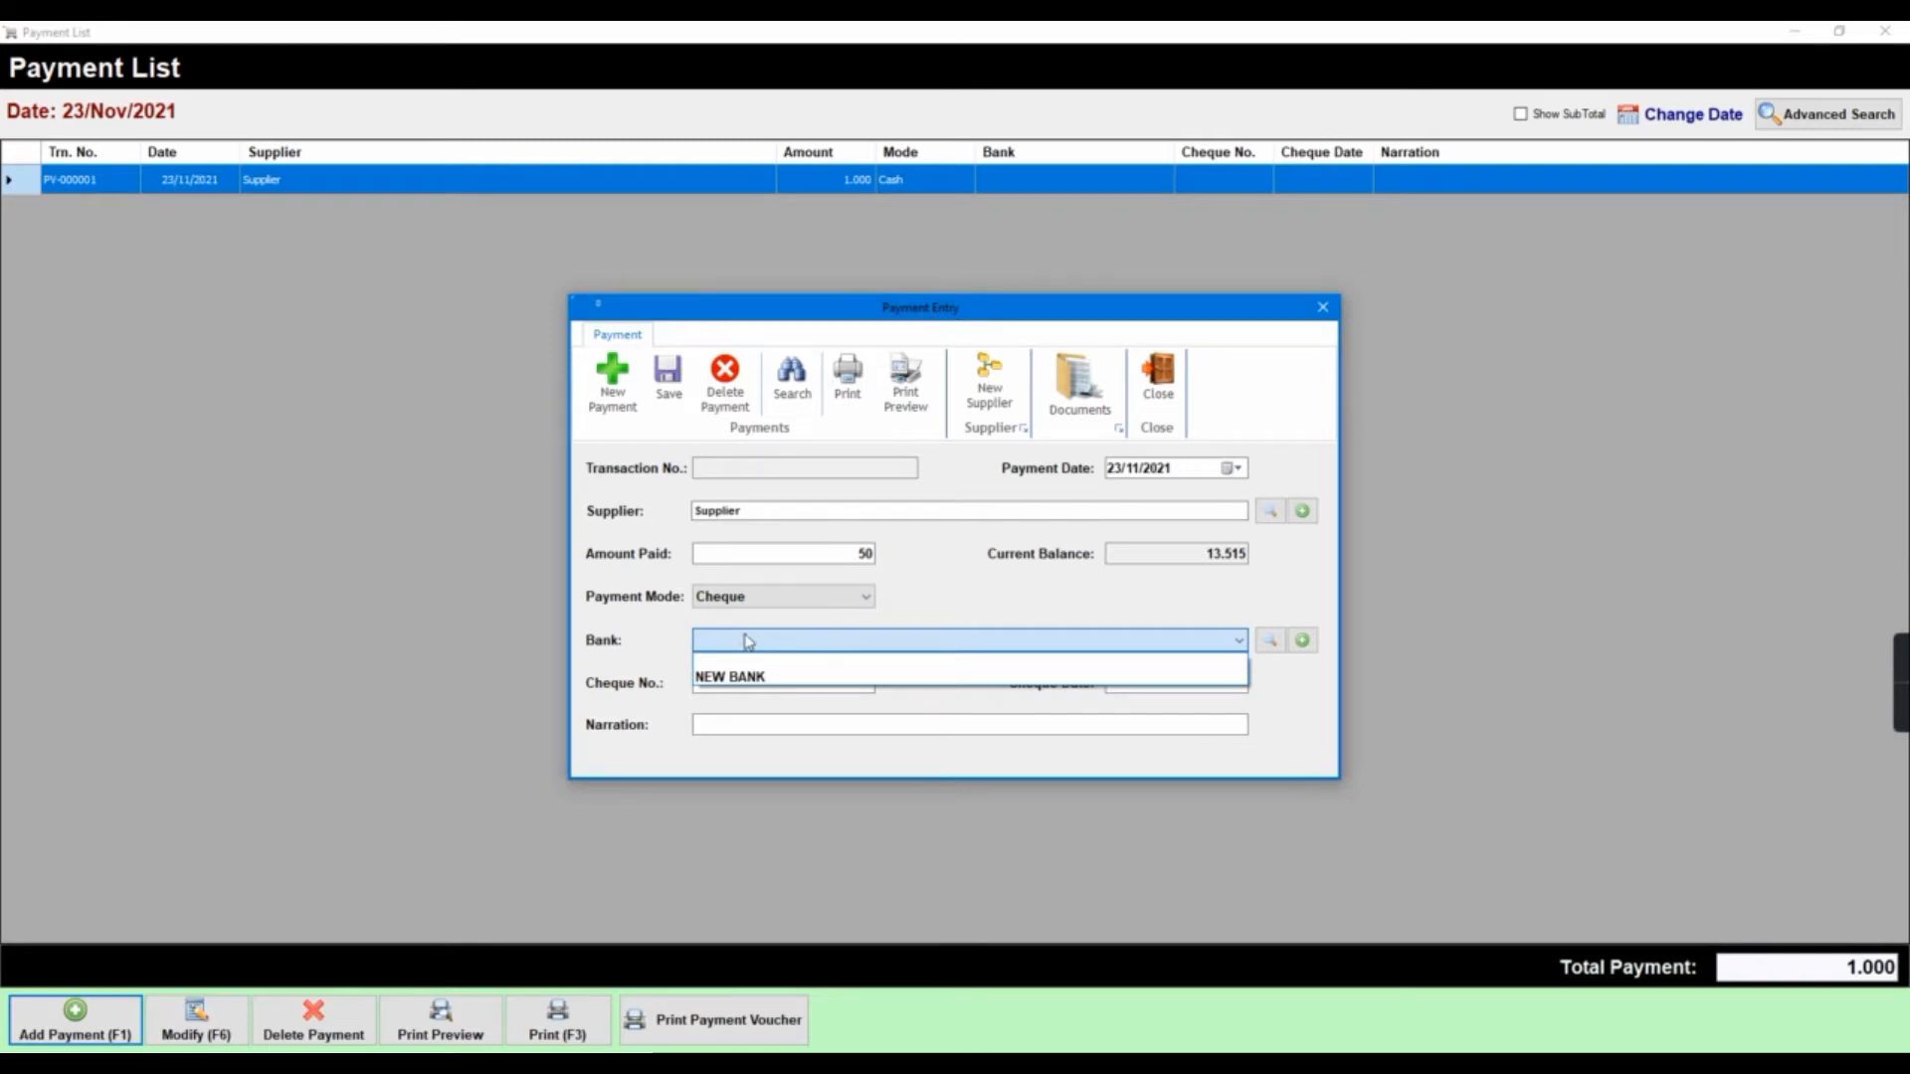
pyautogui.click(752, 671)
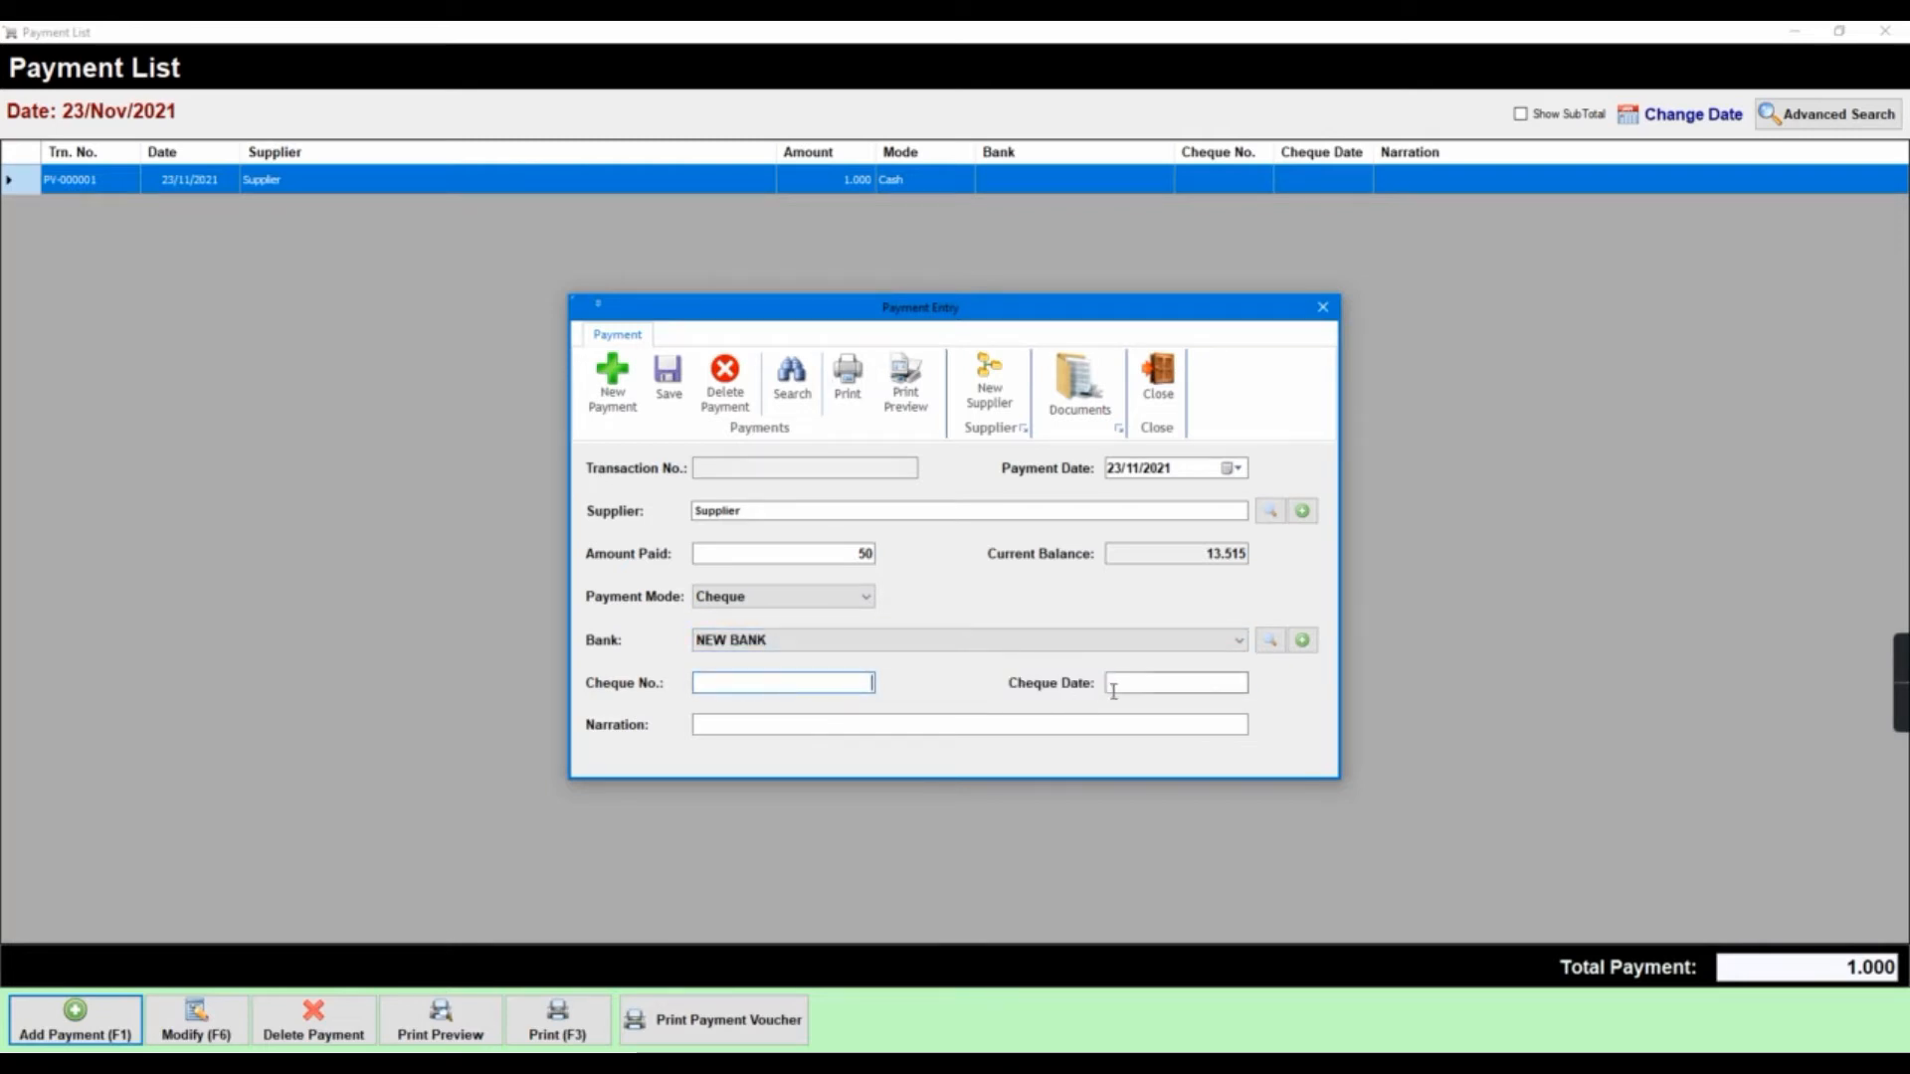
# Clear the bank selection and try to save the 50 payment in Cheque mode
pyautogui.click(808, 645)
pyautogui.click(805, 665)
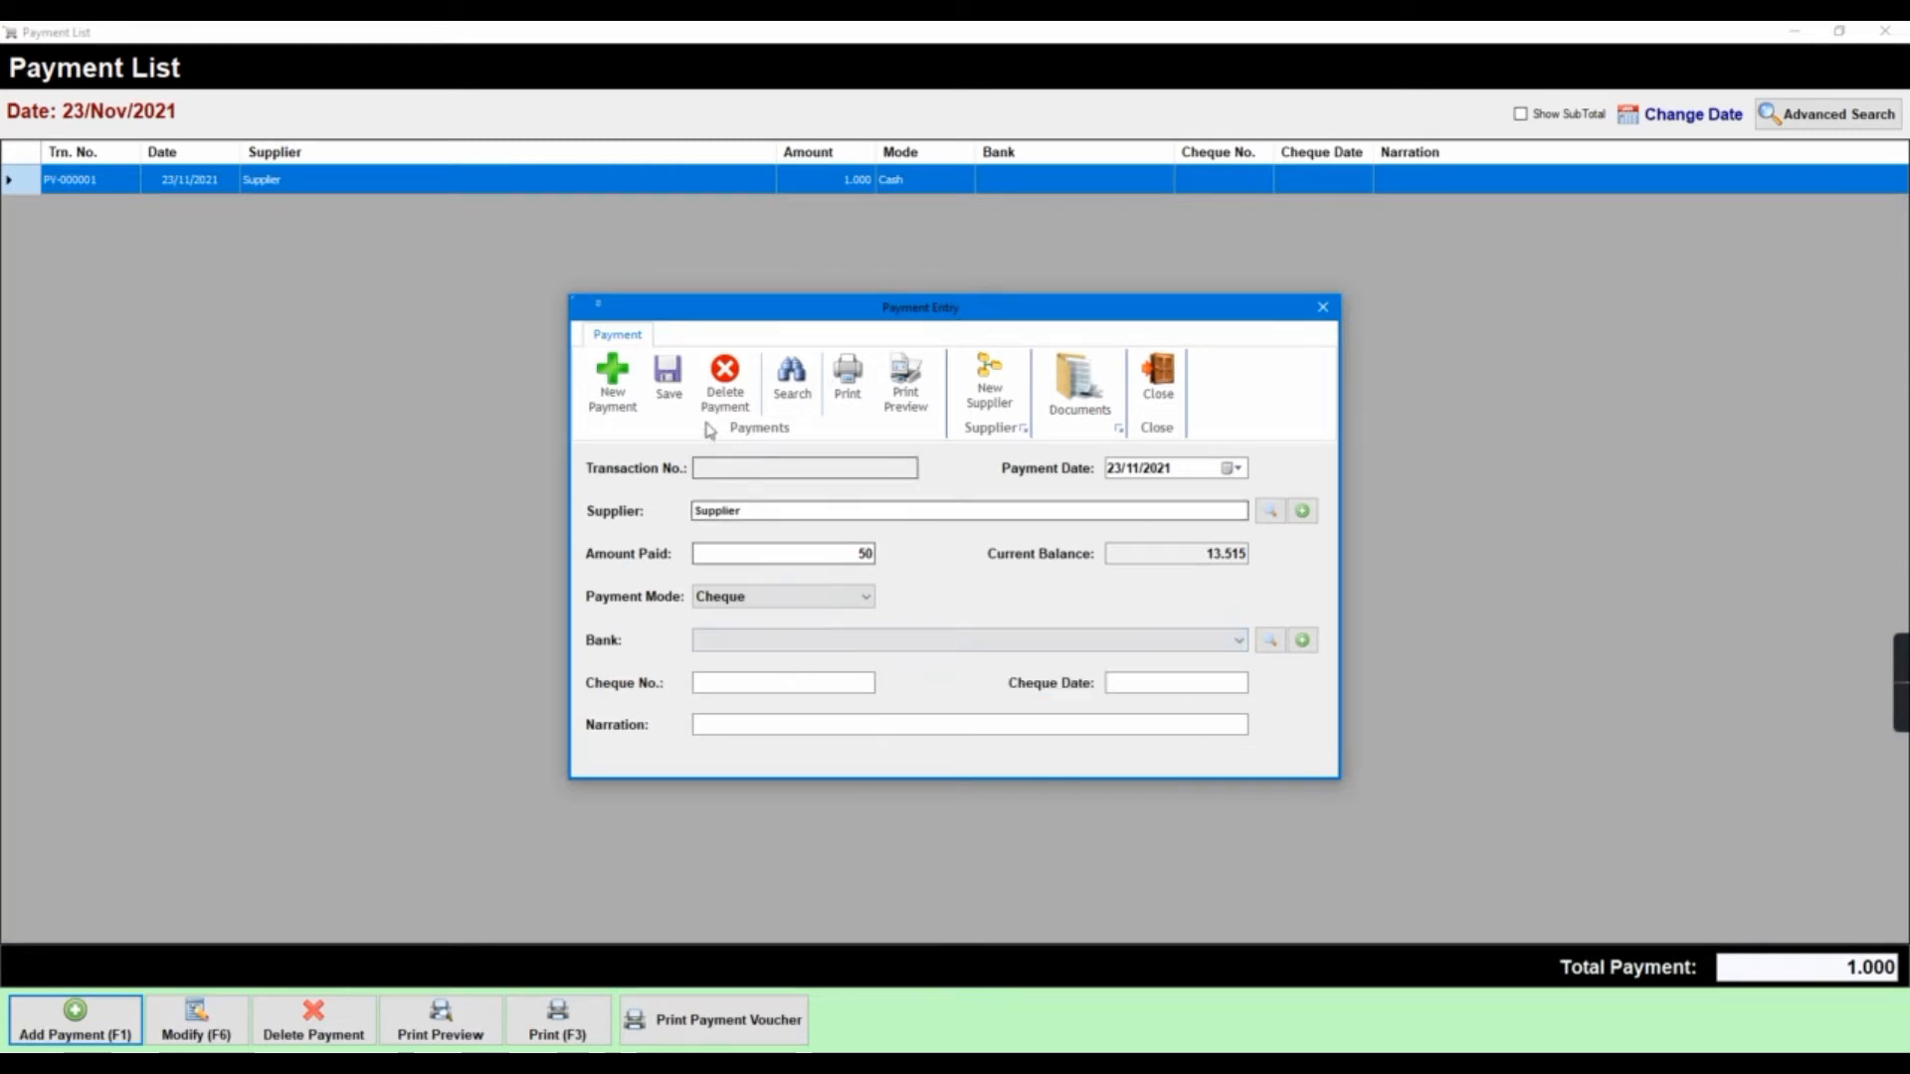
pyautogui.click(669, 378)
pyautogui.click(1000, 615)
# Set the payment mode to Cash, save the supplier payment and close the payment entry
pyautogui.click(786, 597)
pyautogui.click(782, 617)
pyautogui.click(668, 378)
pyautogui.click(1165, 396)
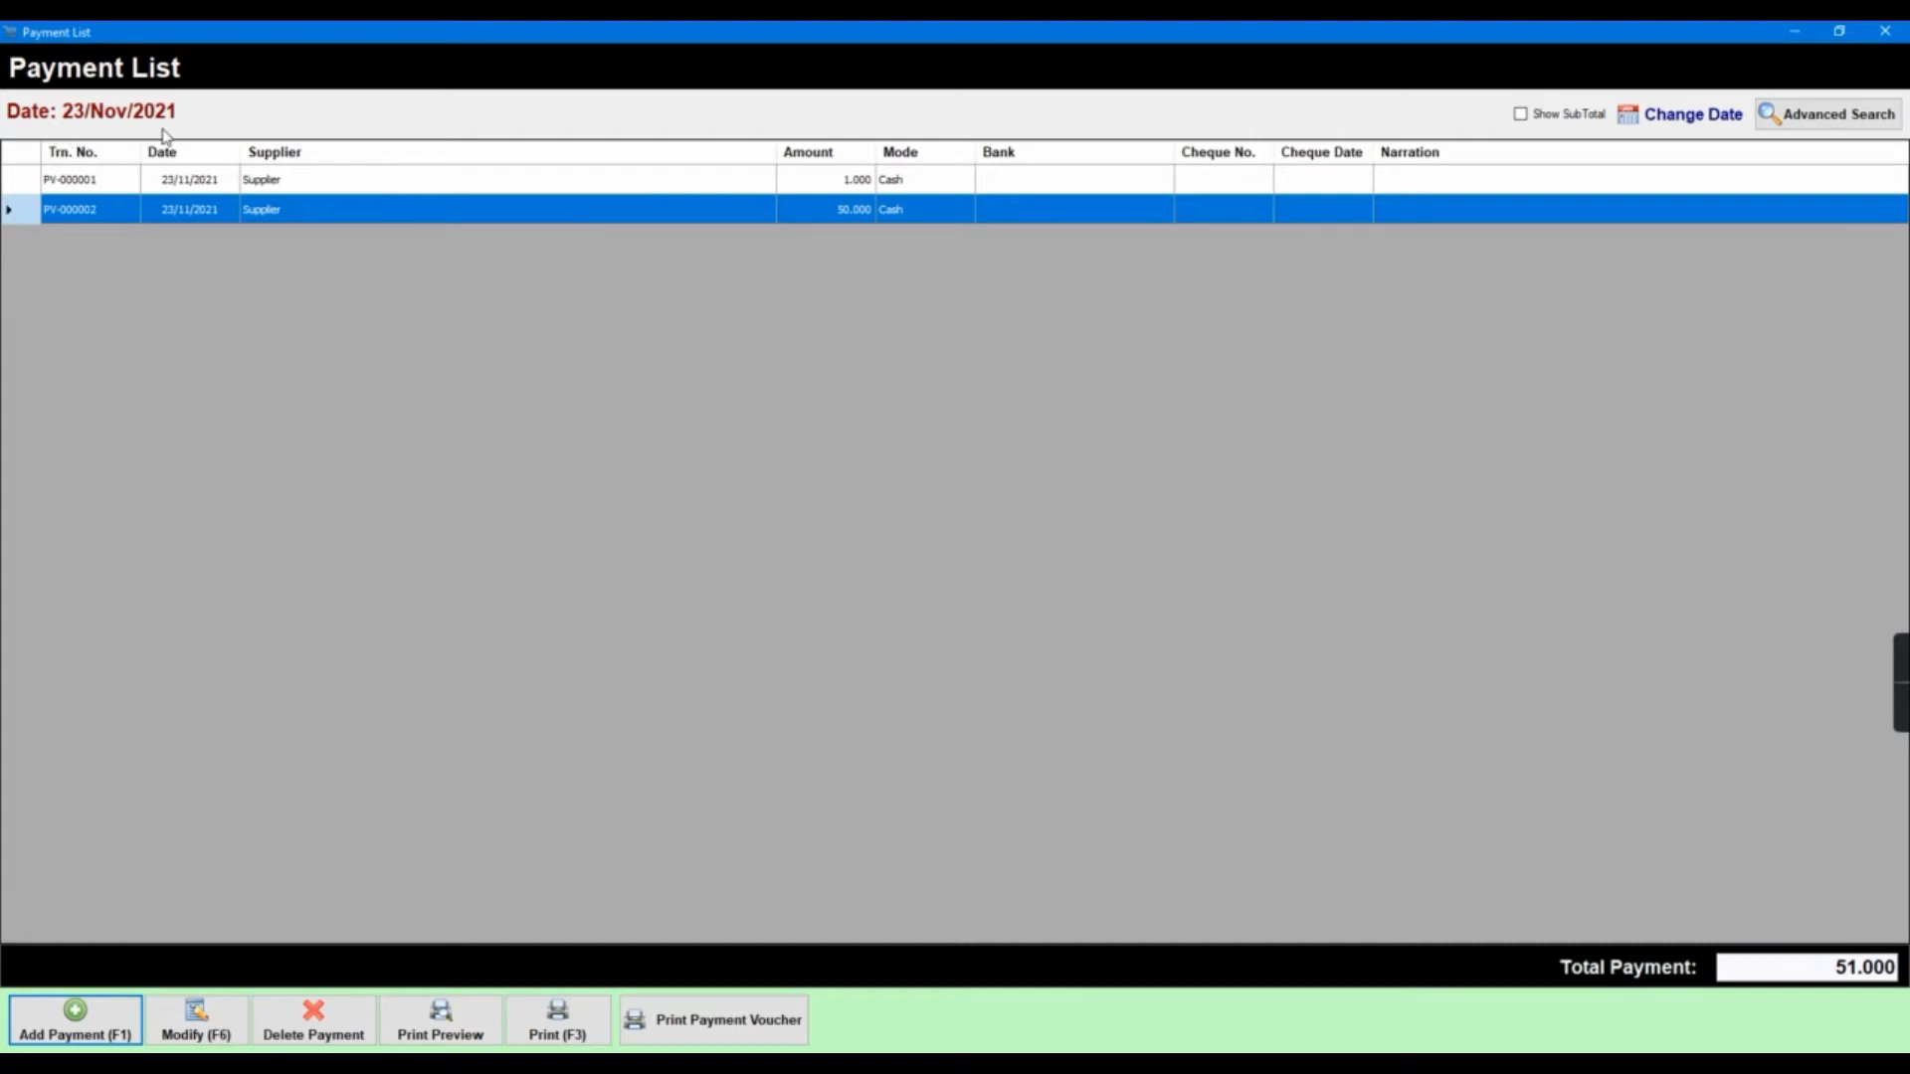
# Review the recorded supplier payments by selecting each row in the payment list
pyautogui.click(316, 191)
pyautogui.click(318, 204)
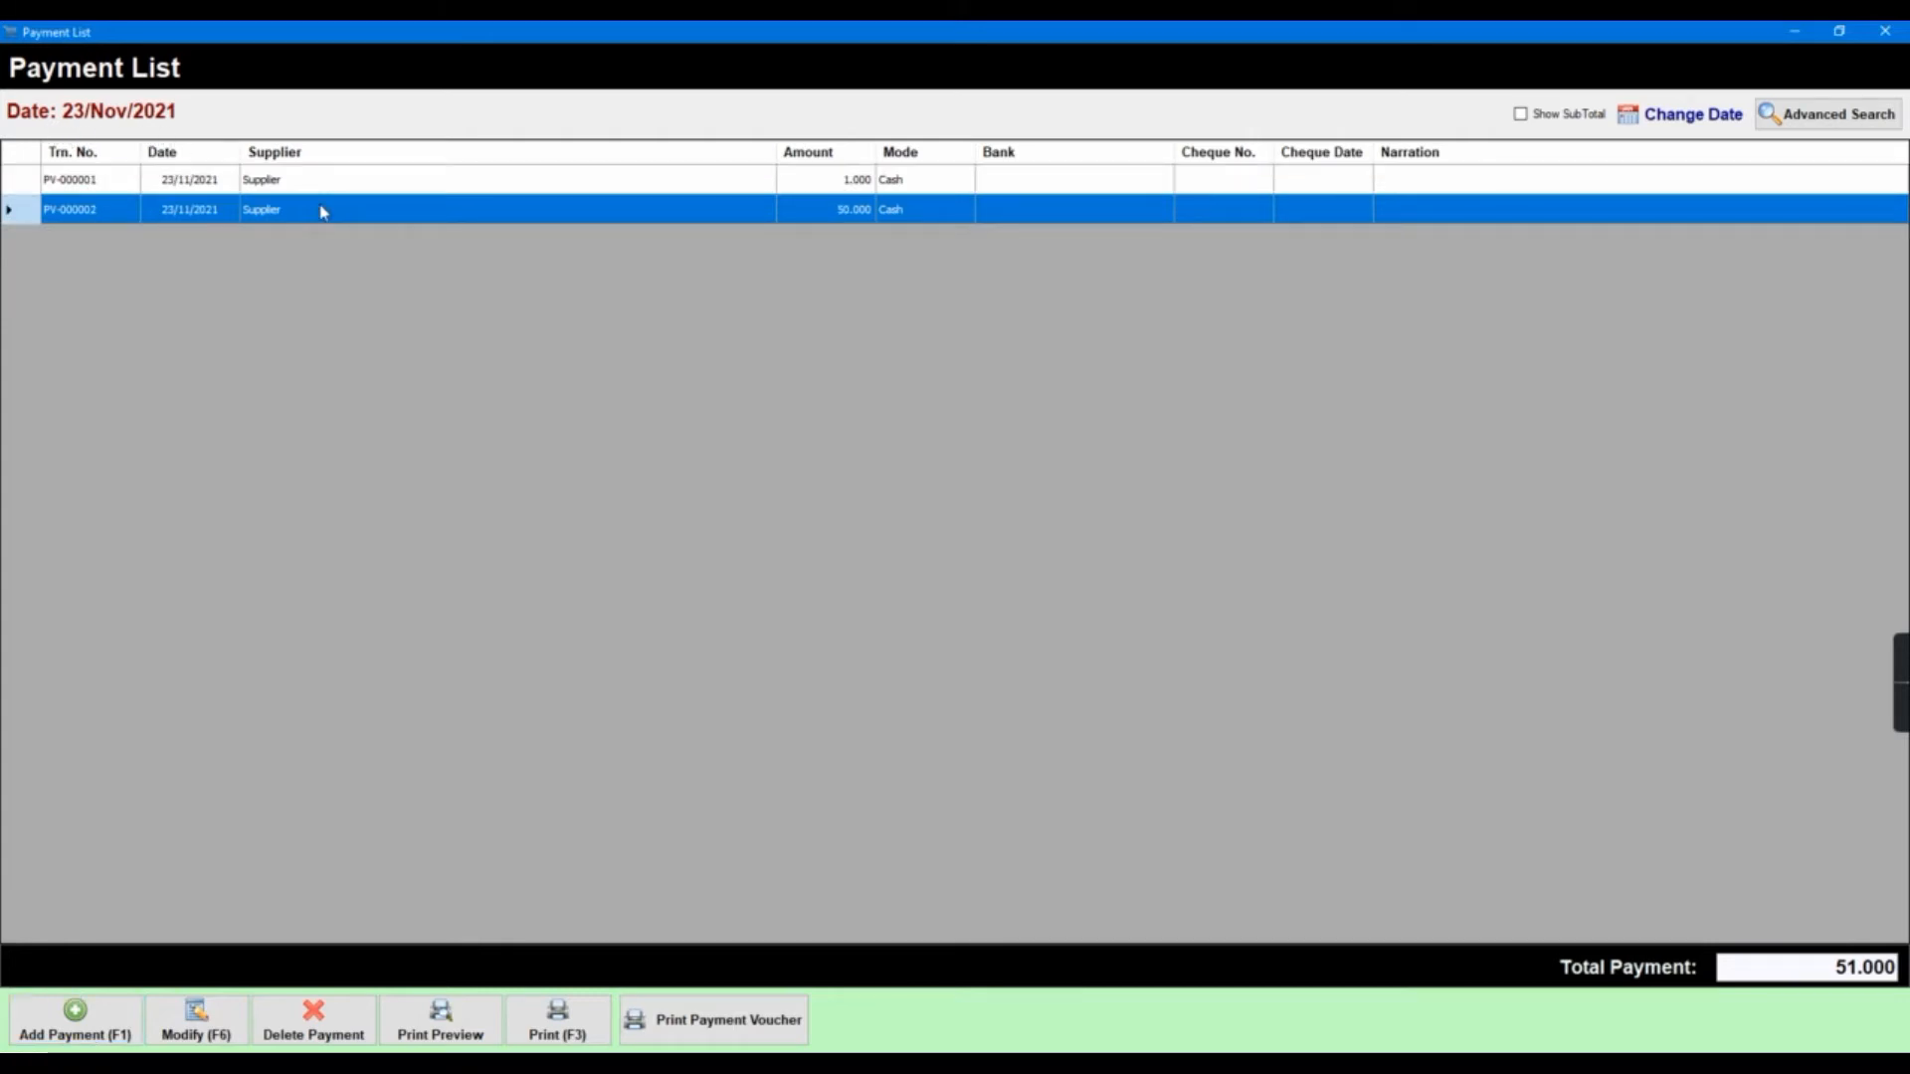
pyautogui.click(327, 187)
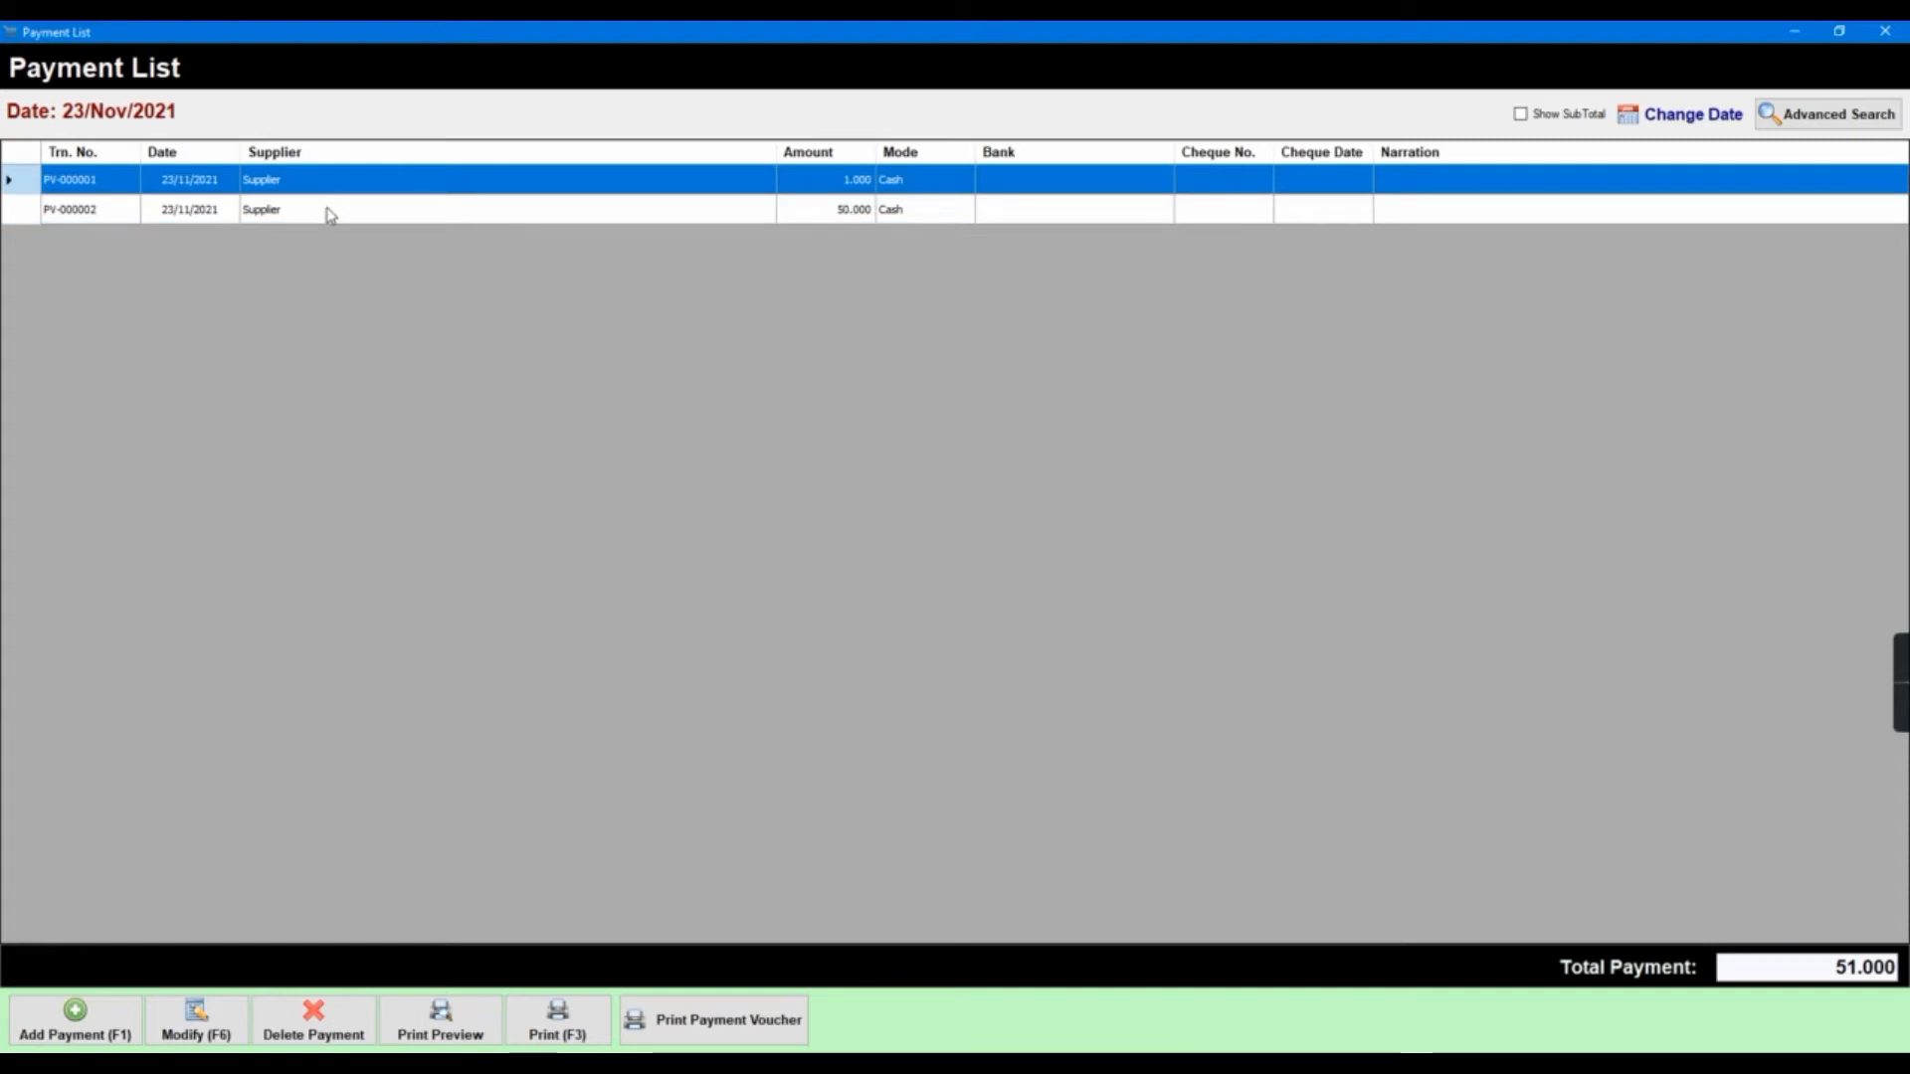
pyautogui.click(330, 211)
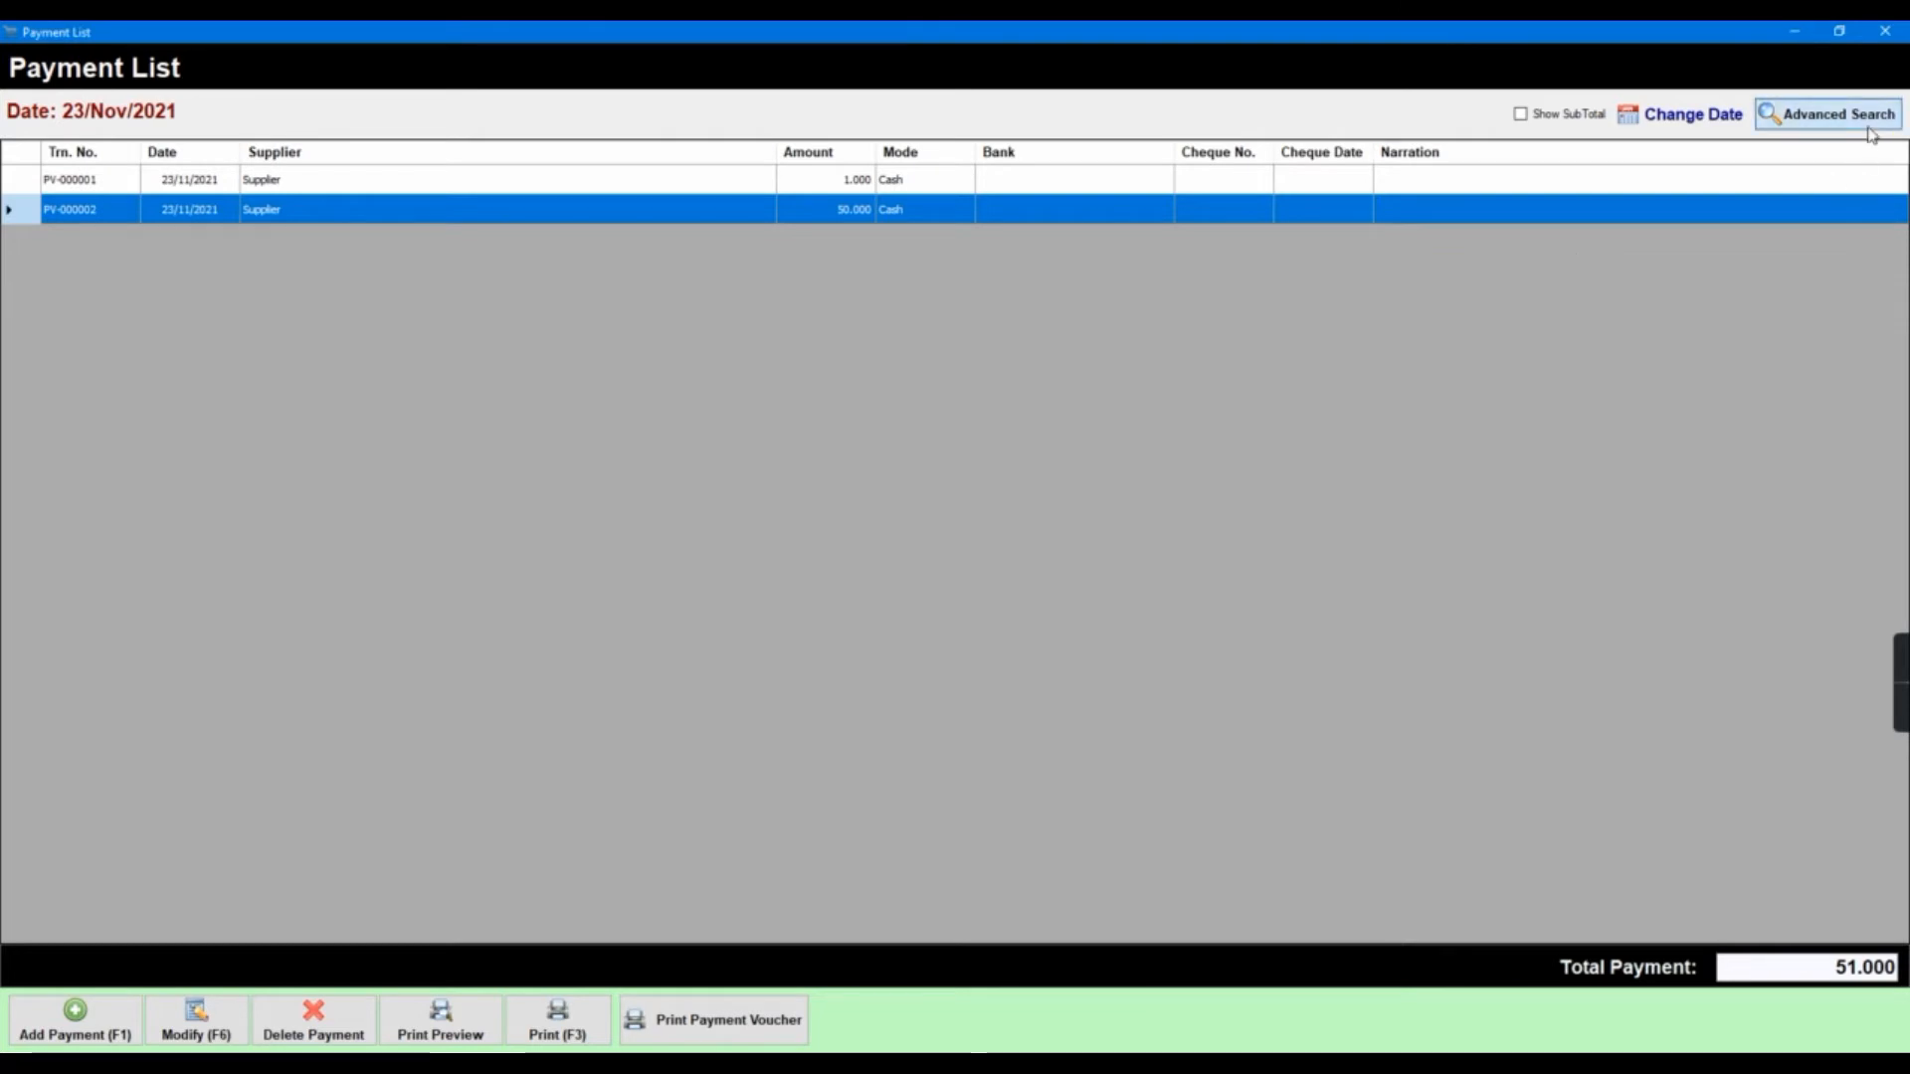
# Show the advanced search of the payment list and examine its payment mode, supplier and pay date filters
pyautogui.click(1838, 114)
pyautogui.click(637, 105)
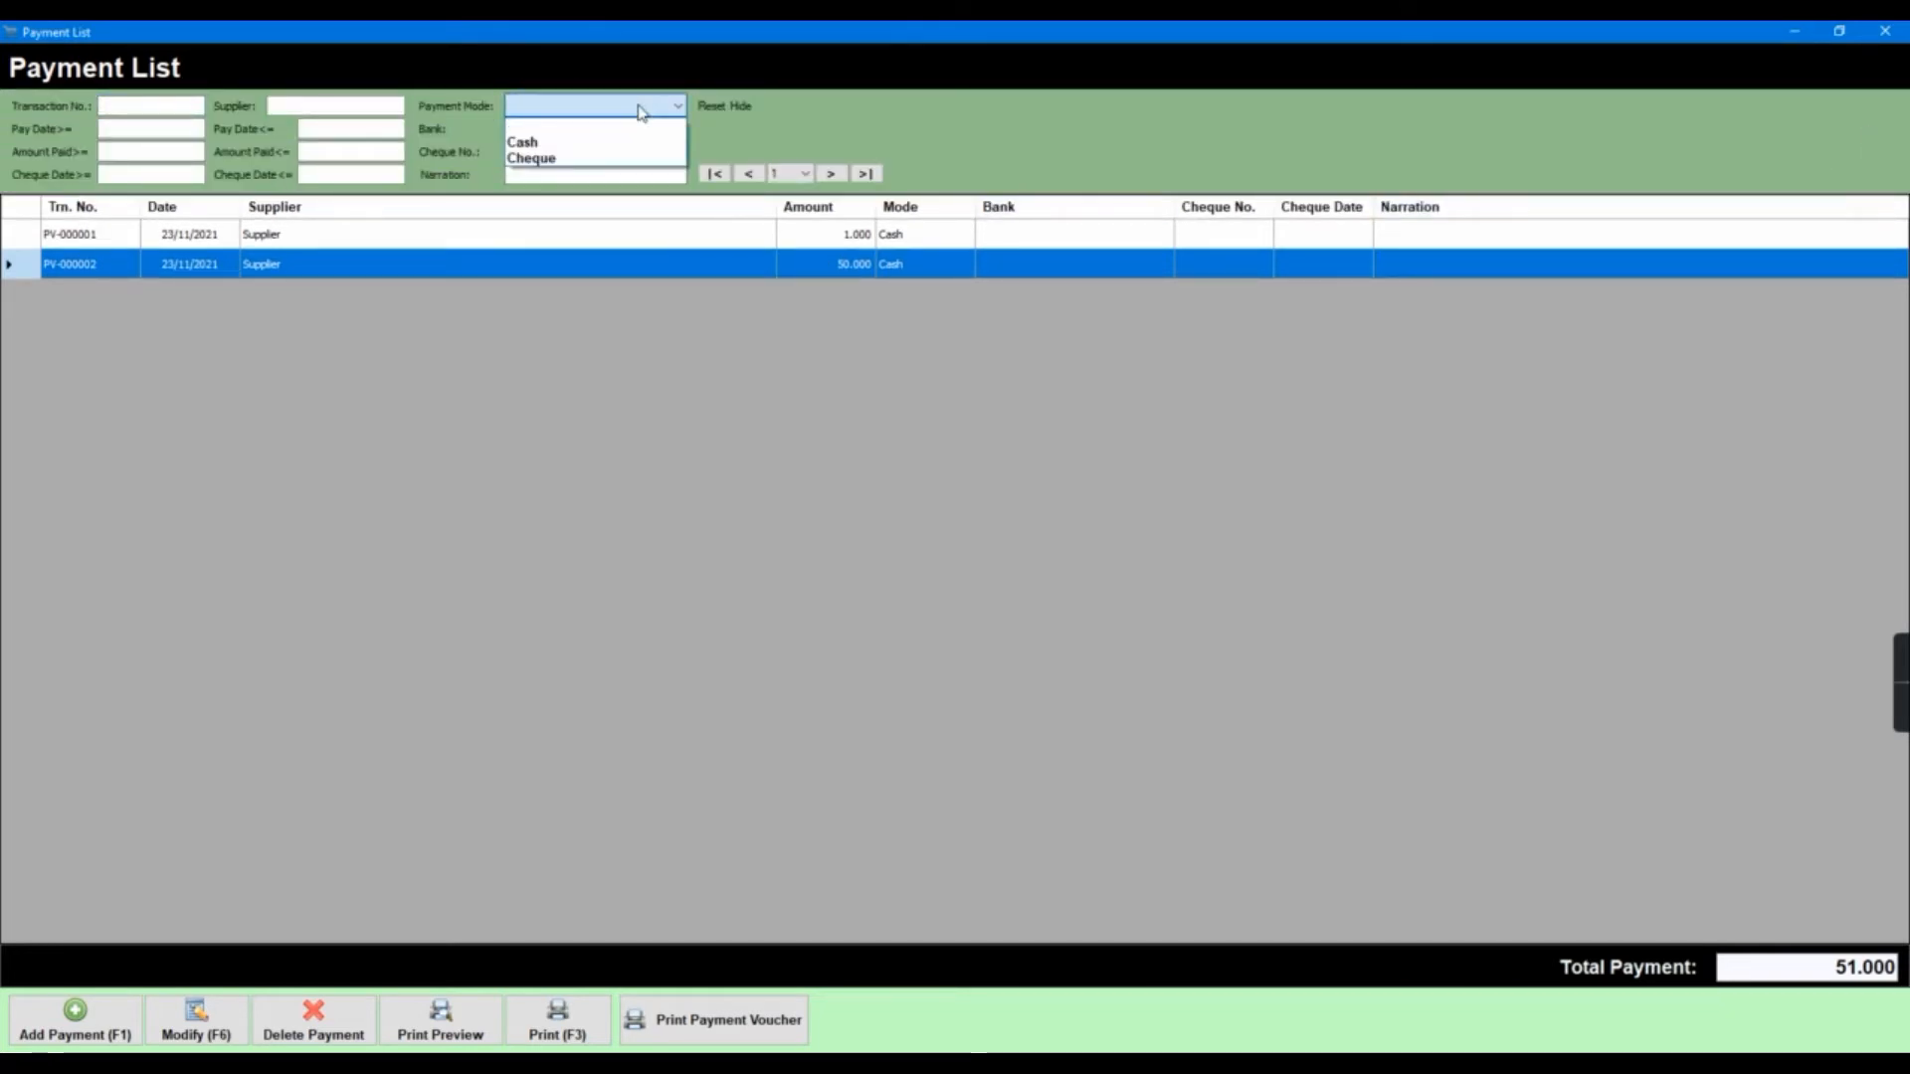
pyautogui.click(1044, 134)
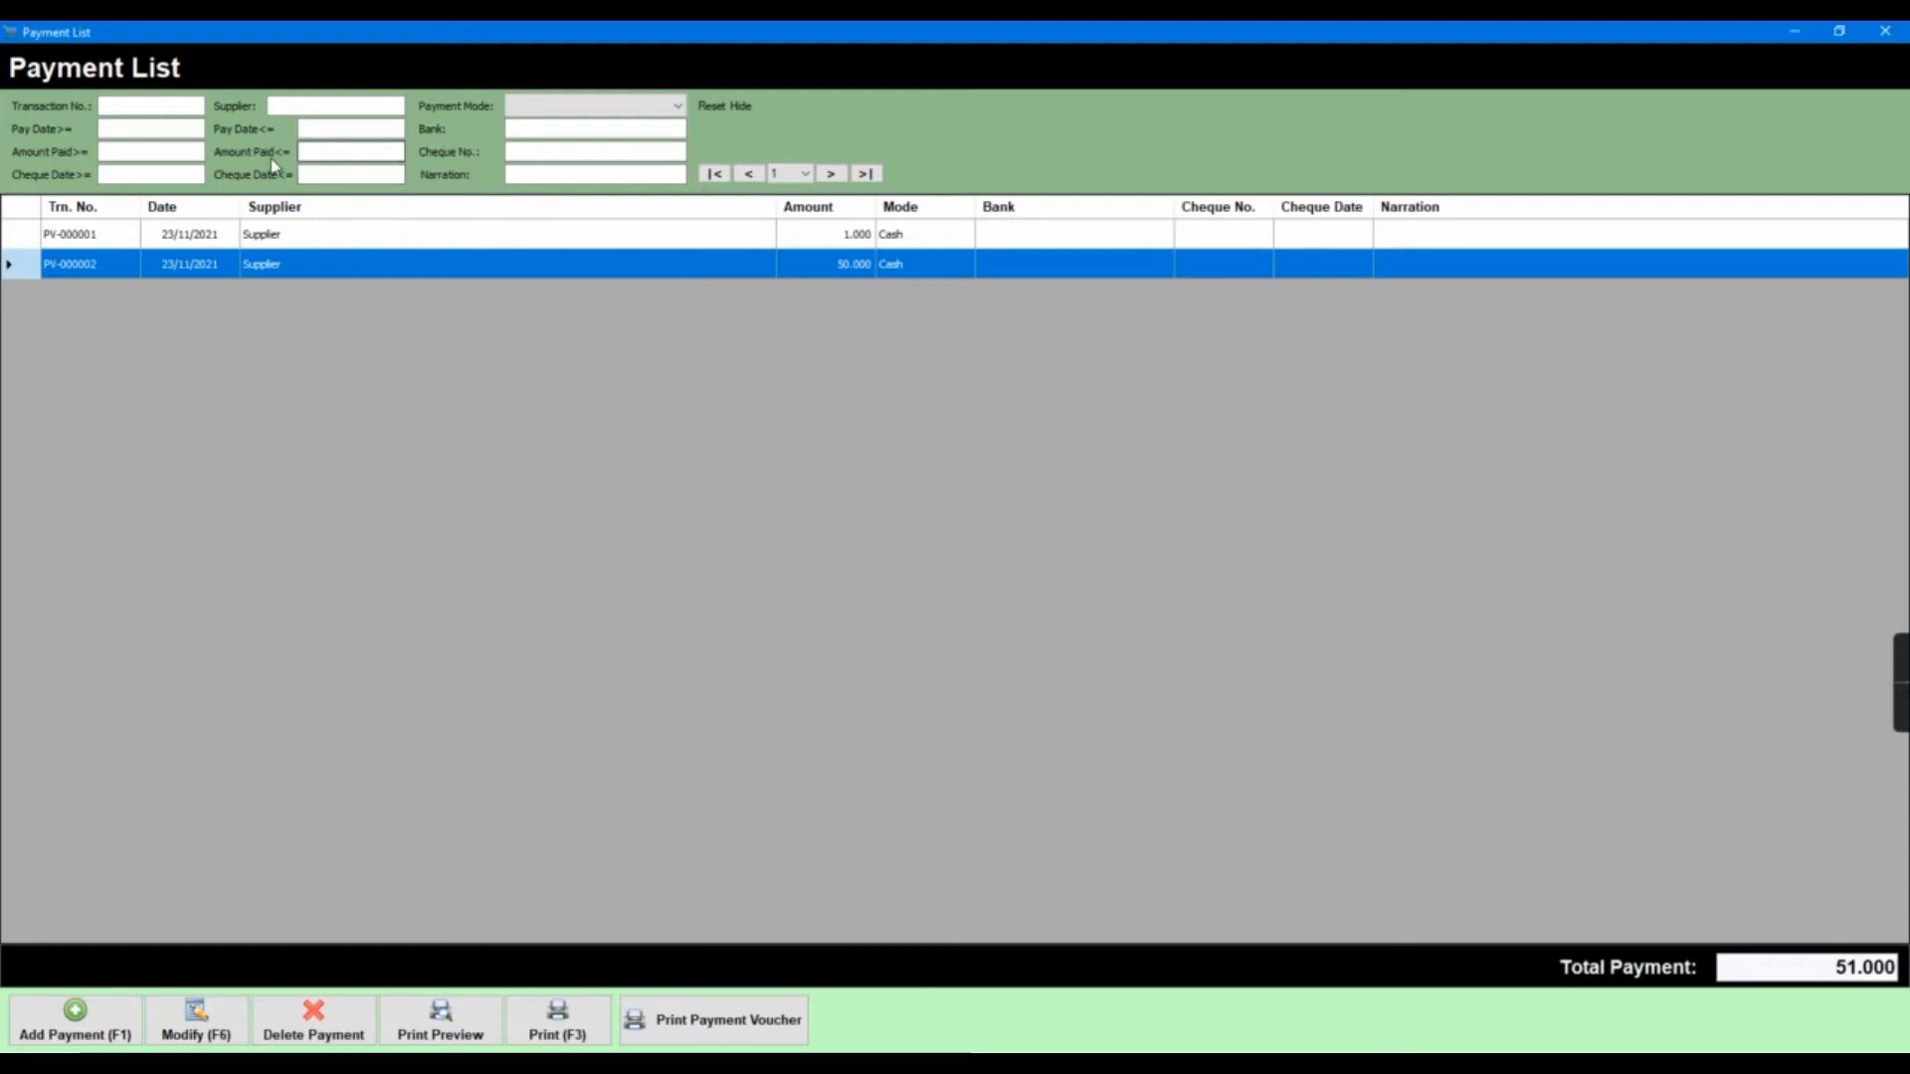
pyautogui.click(311, 106)
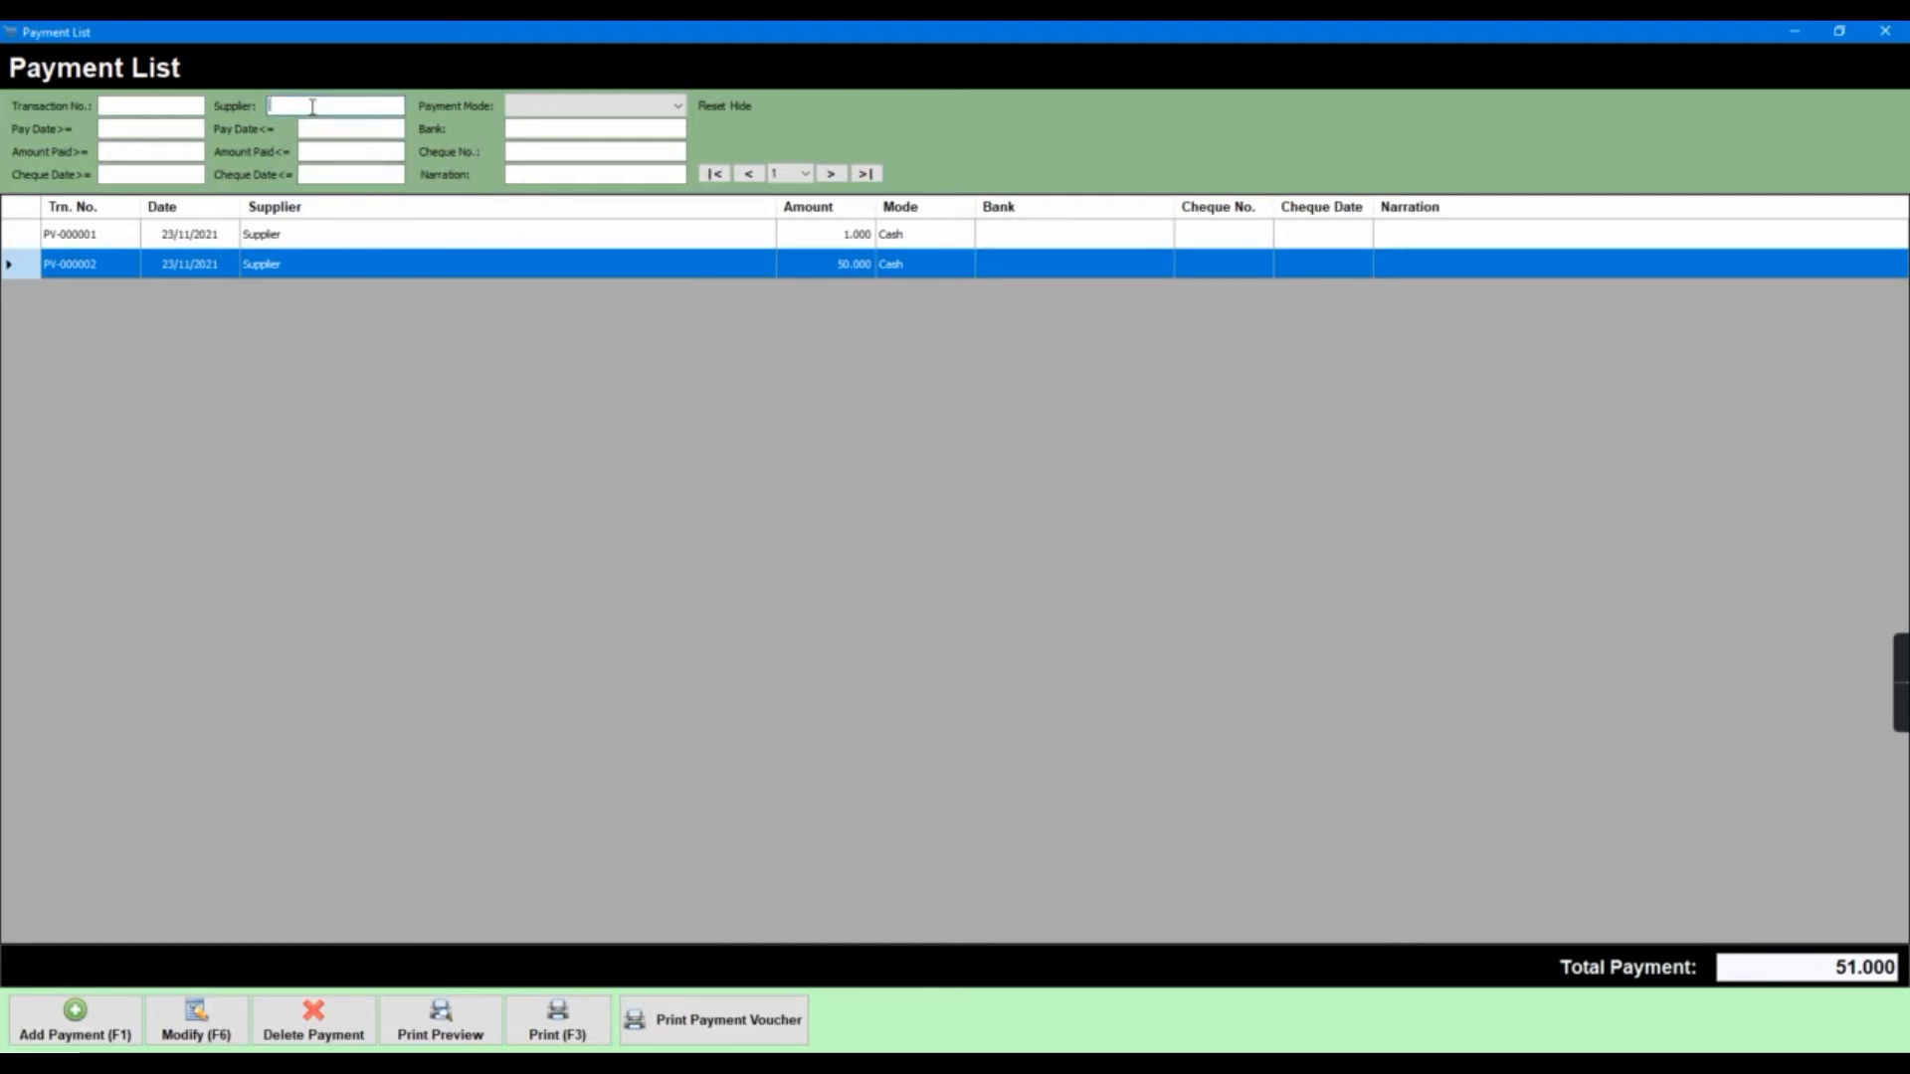
pyautogui.click(153, 133)
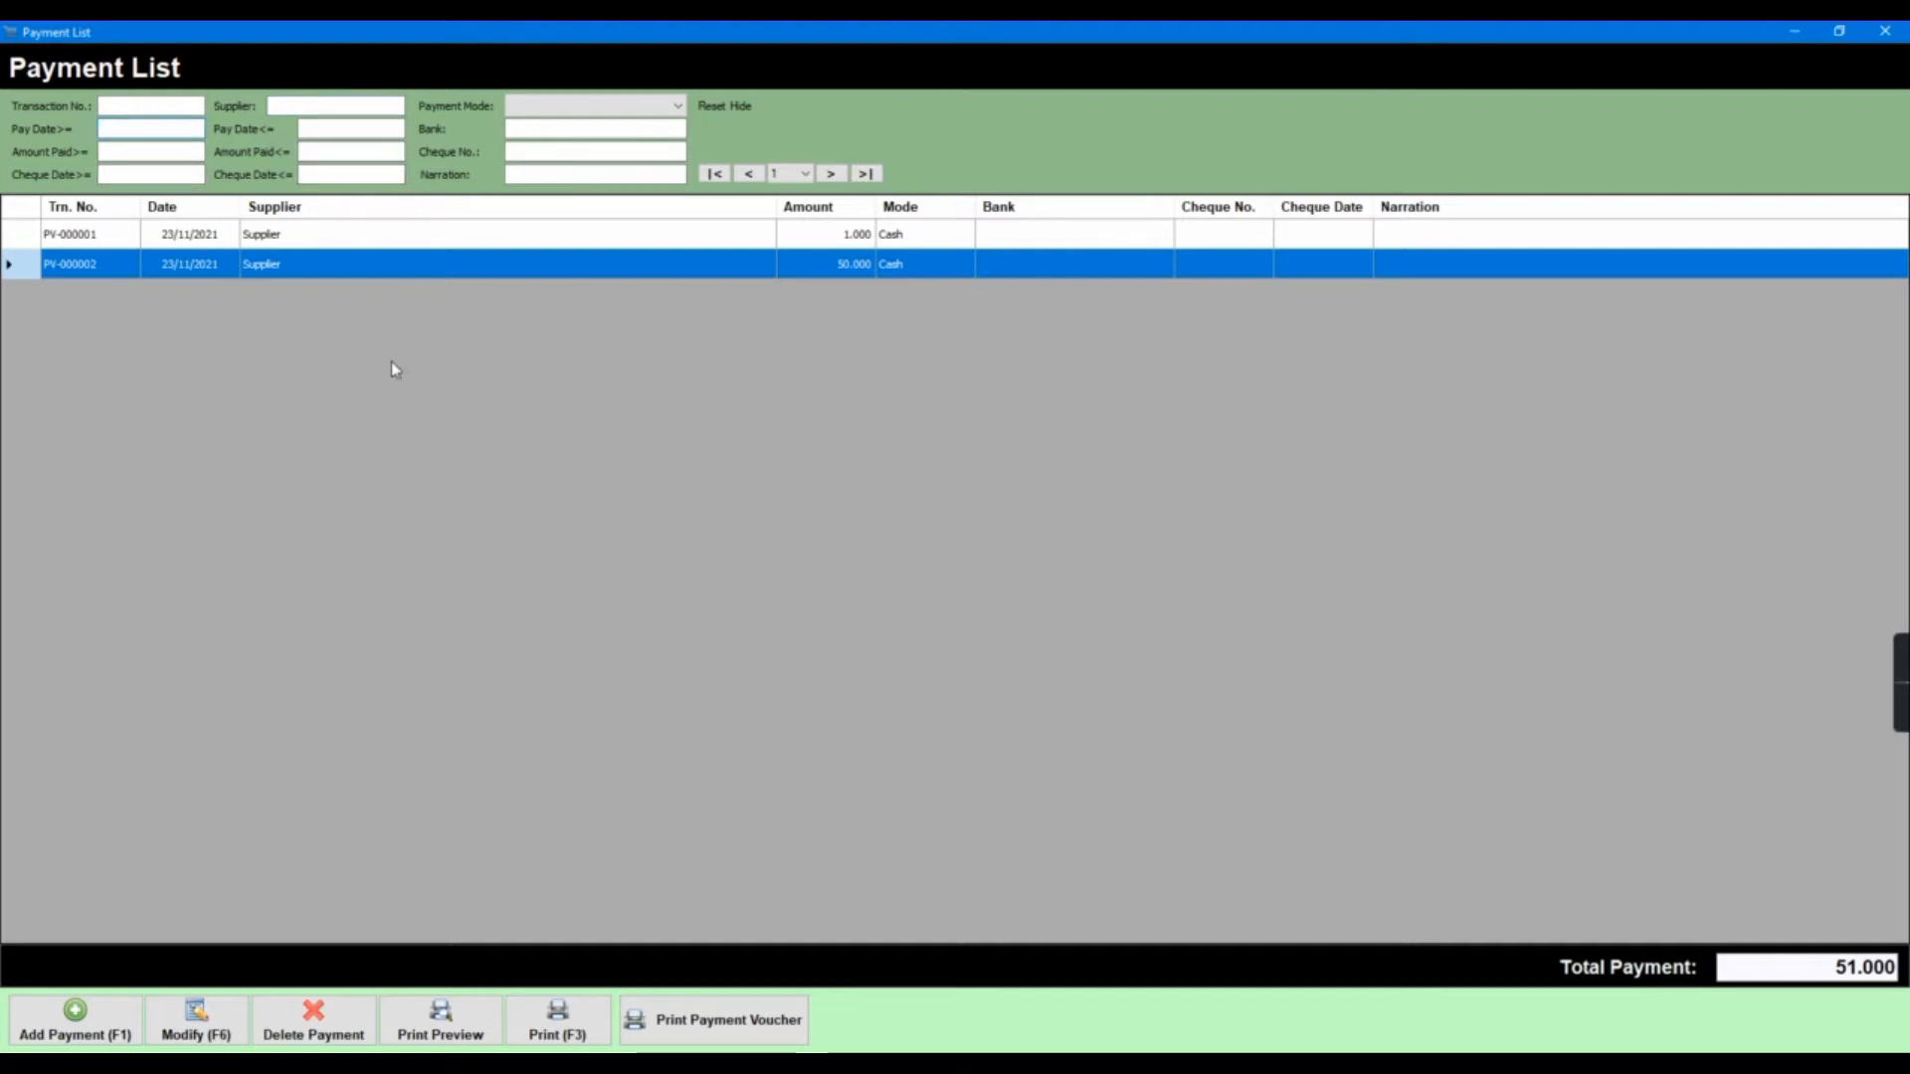
# Preview the printout of the payment list, then close the preview and the payment list
pyautogui.click(465, 1022)
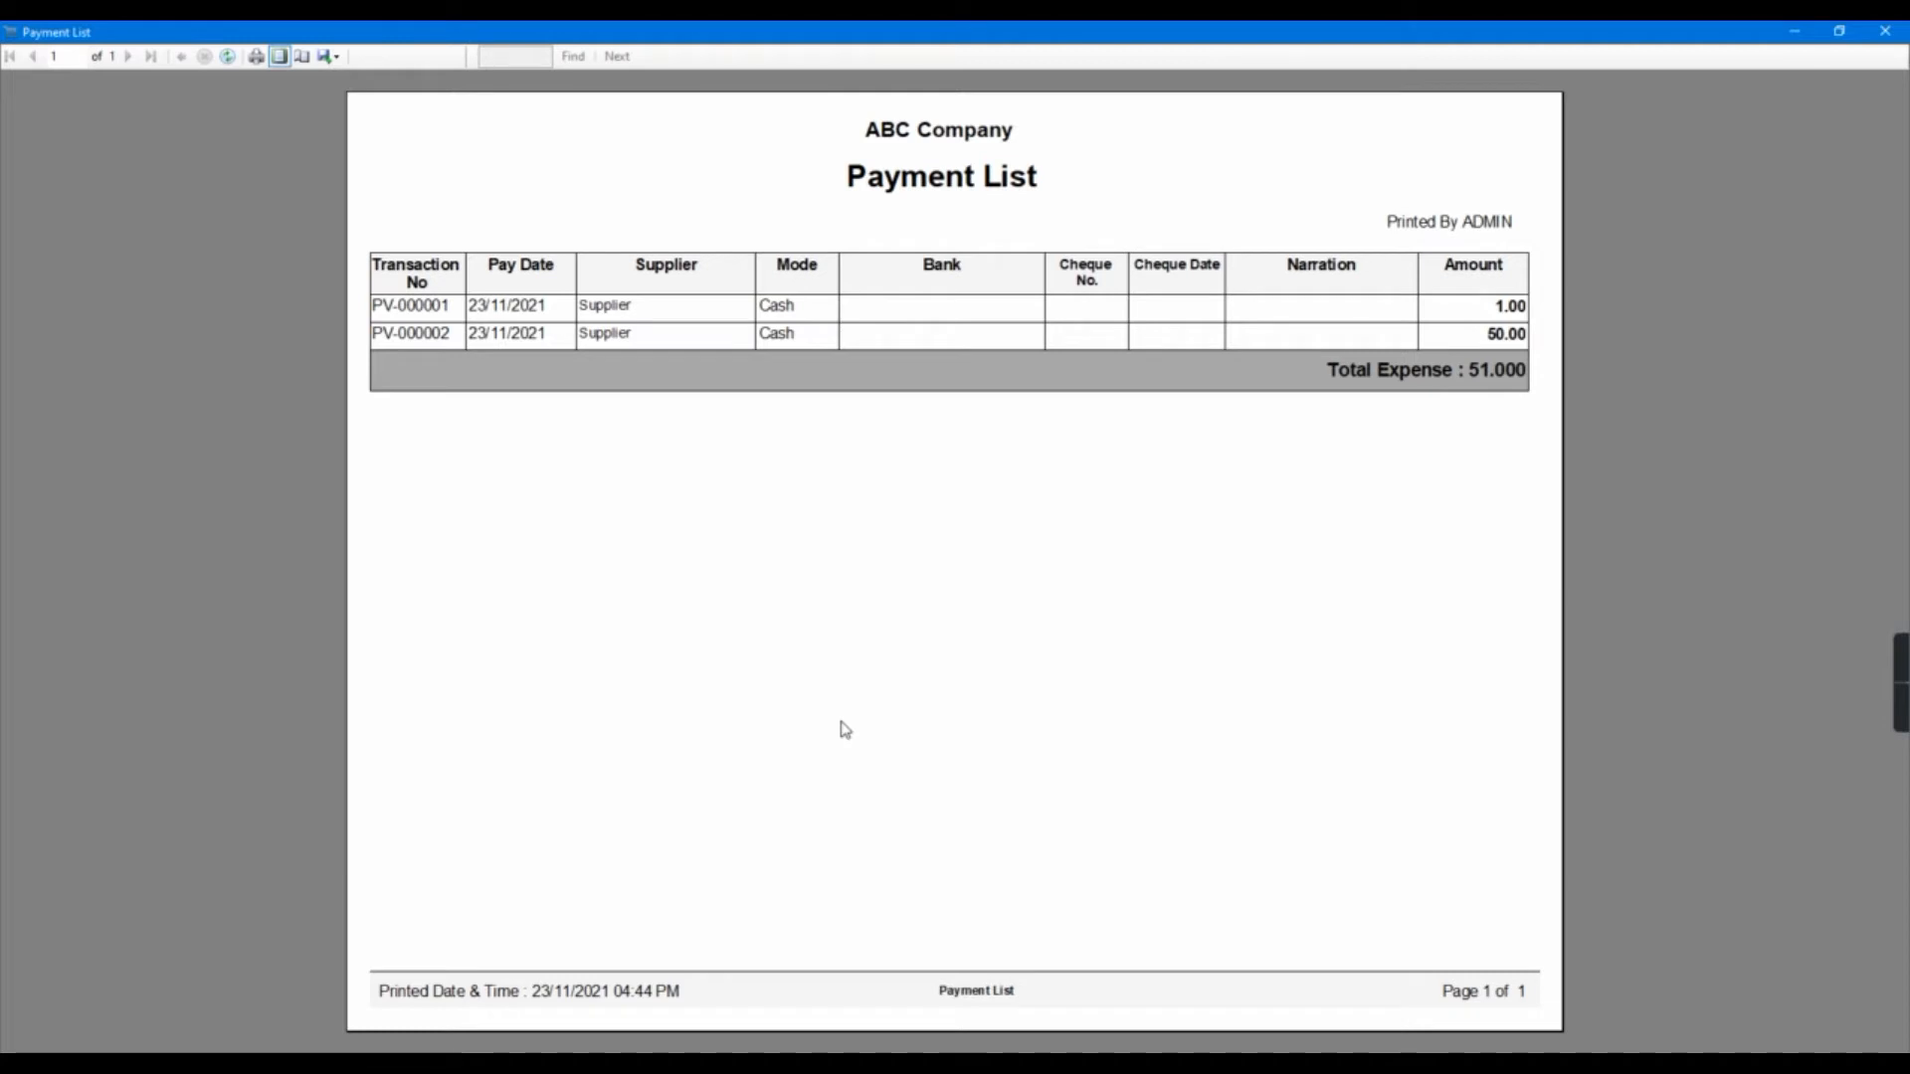
pyautogui.click(1884, 32)
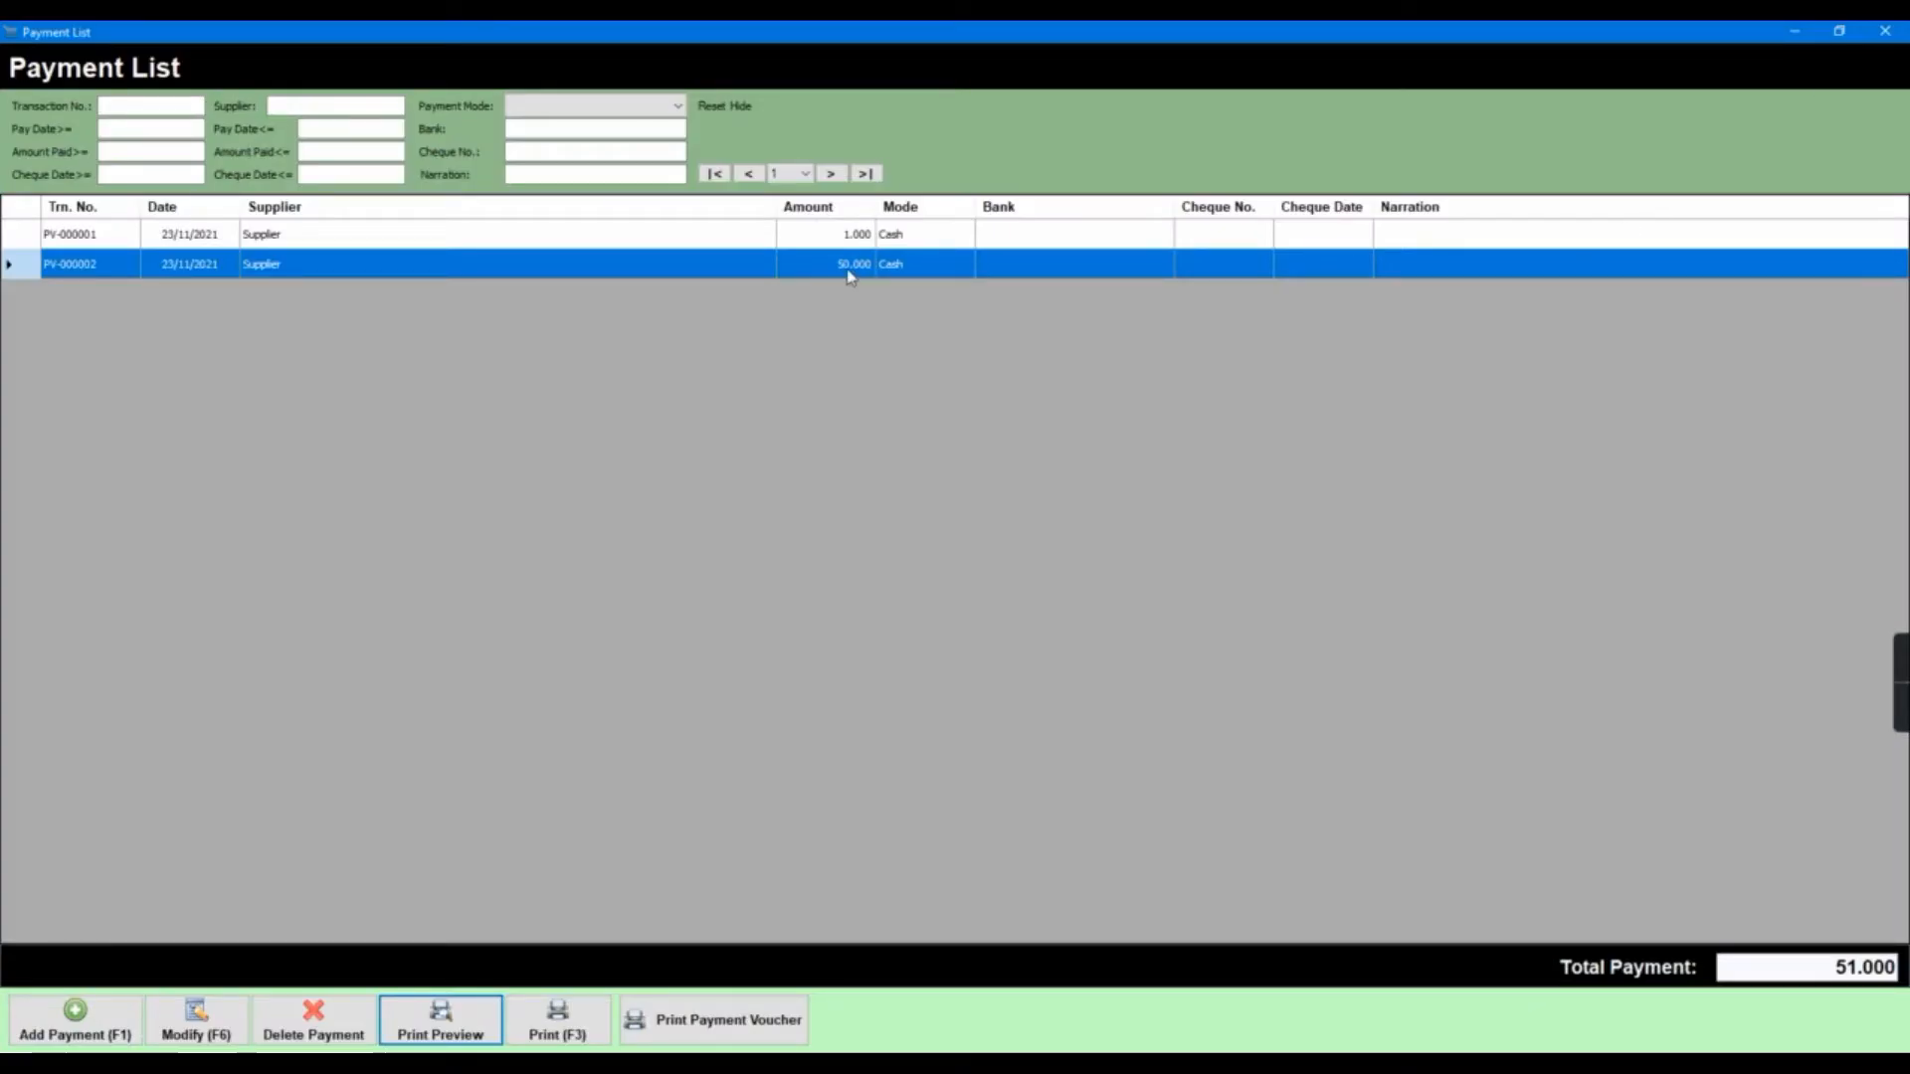
pyautogui.click(1883, 31)
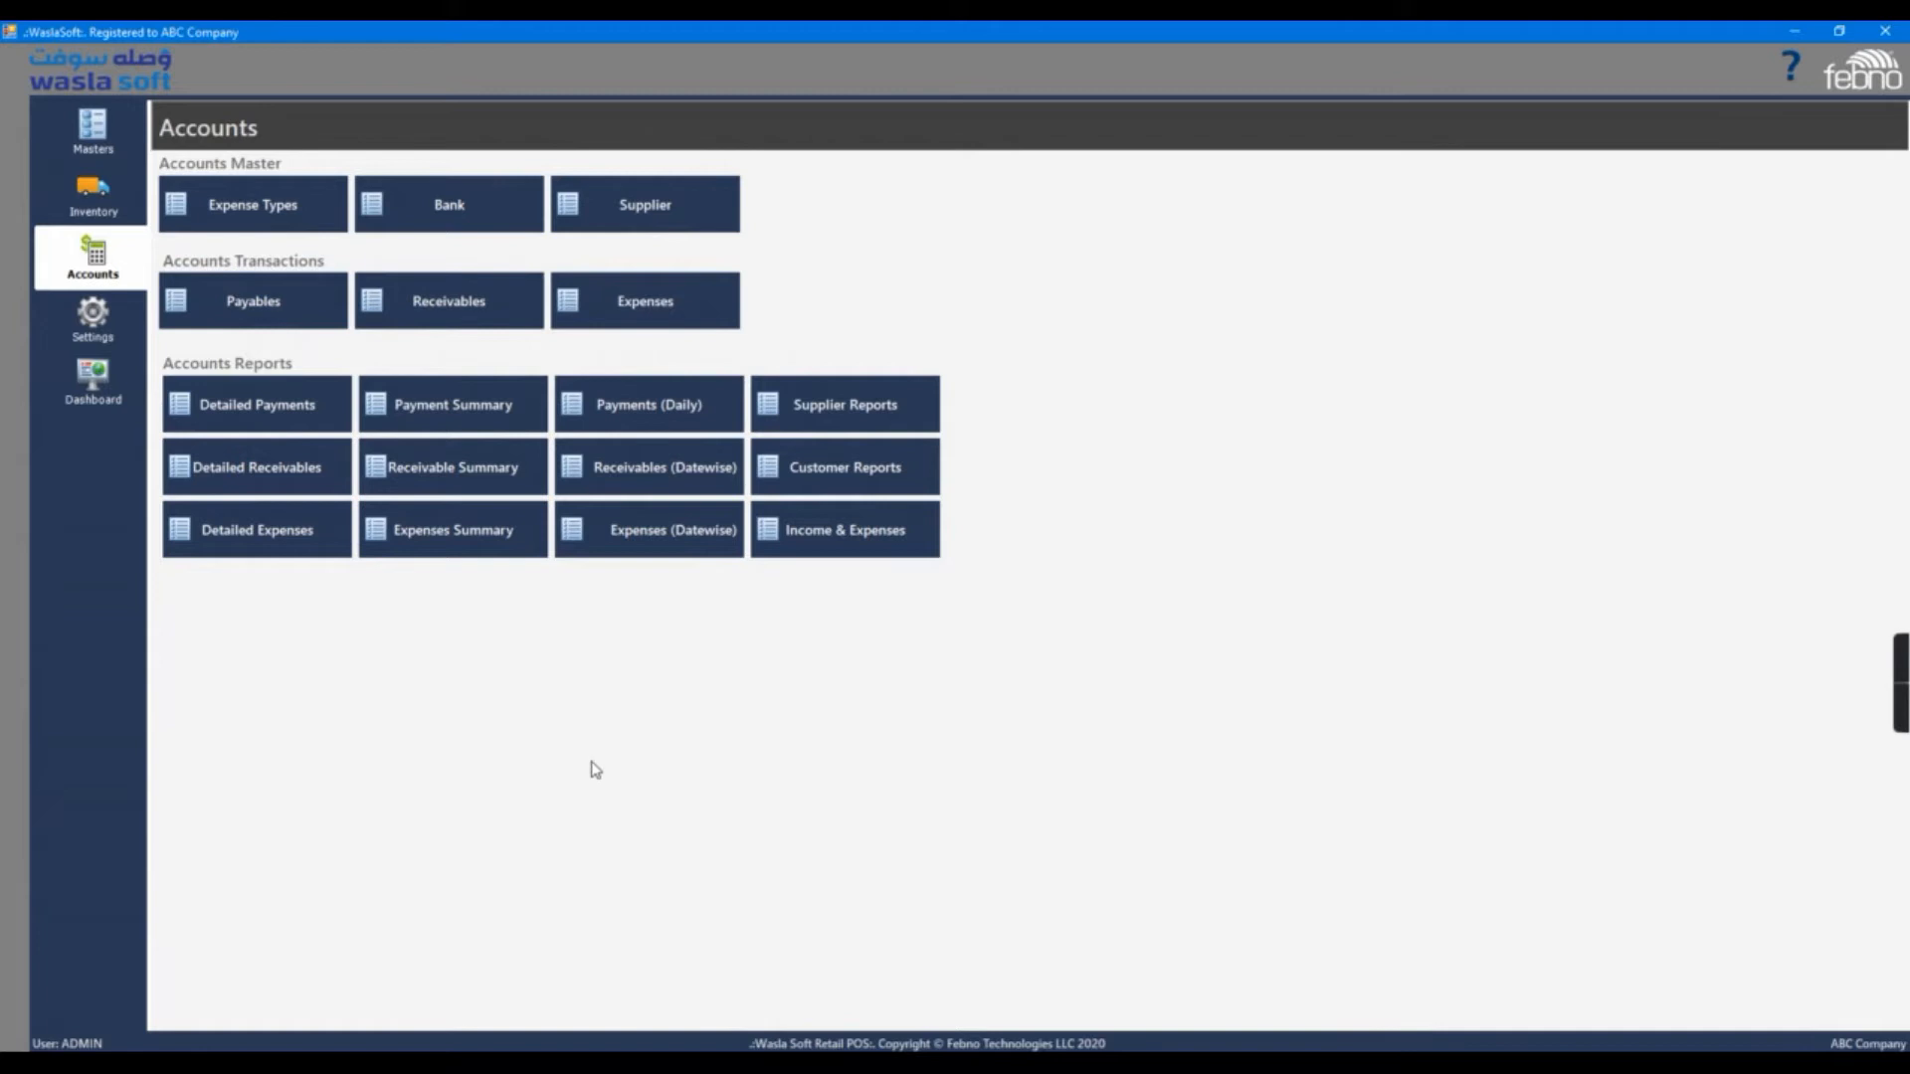
# Open a back-office sale from the inventory transactions and select Customer 1 as the customer
pyautogui.click(449, 321)
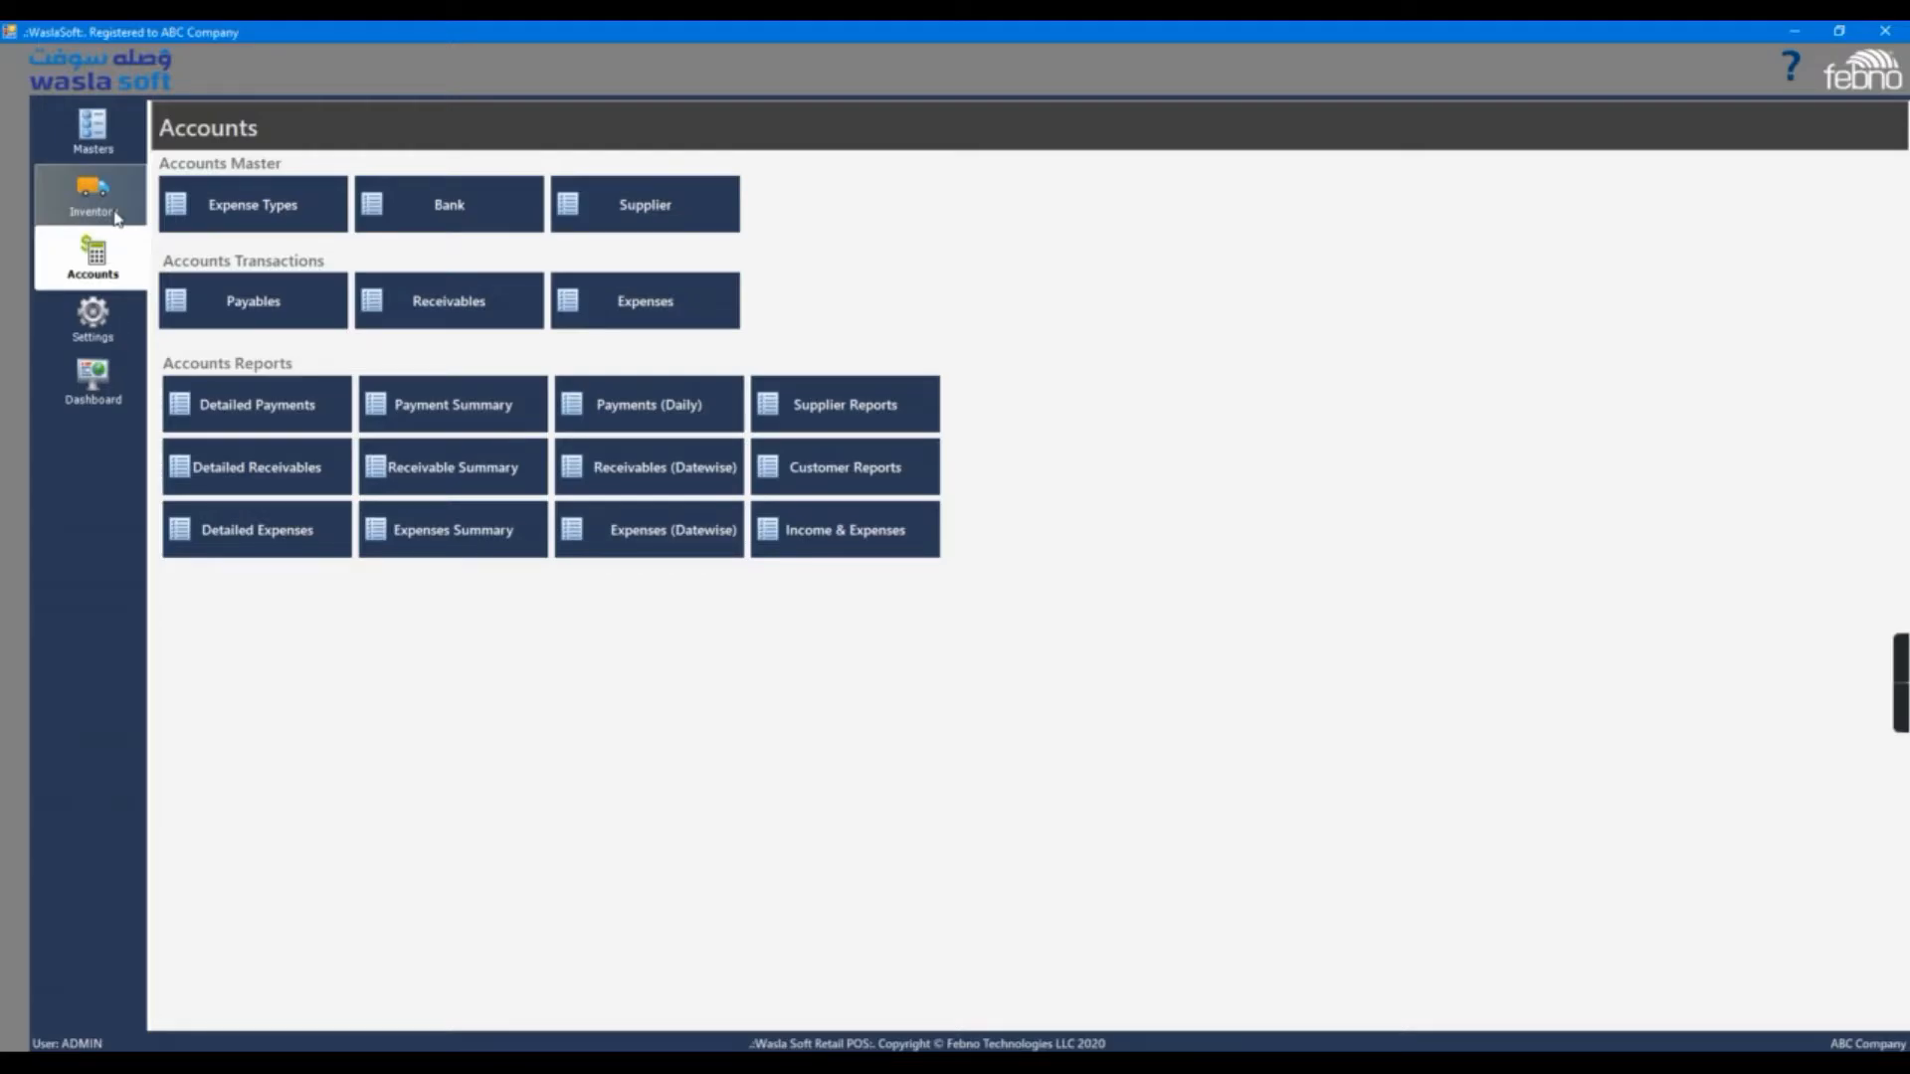
pyautogui.click(92, 194)
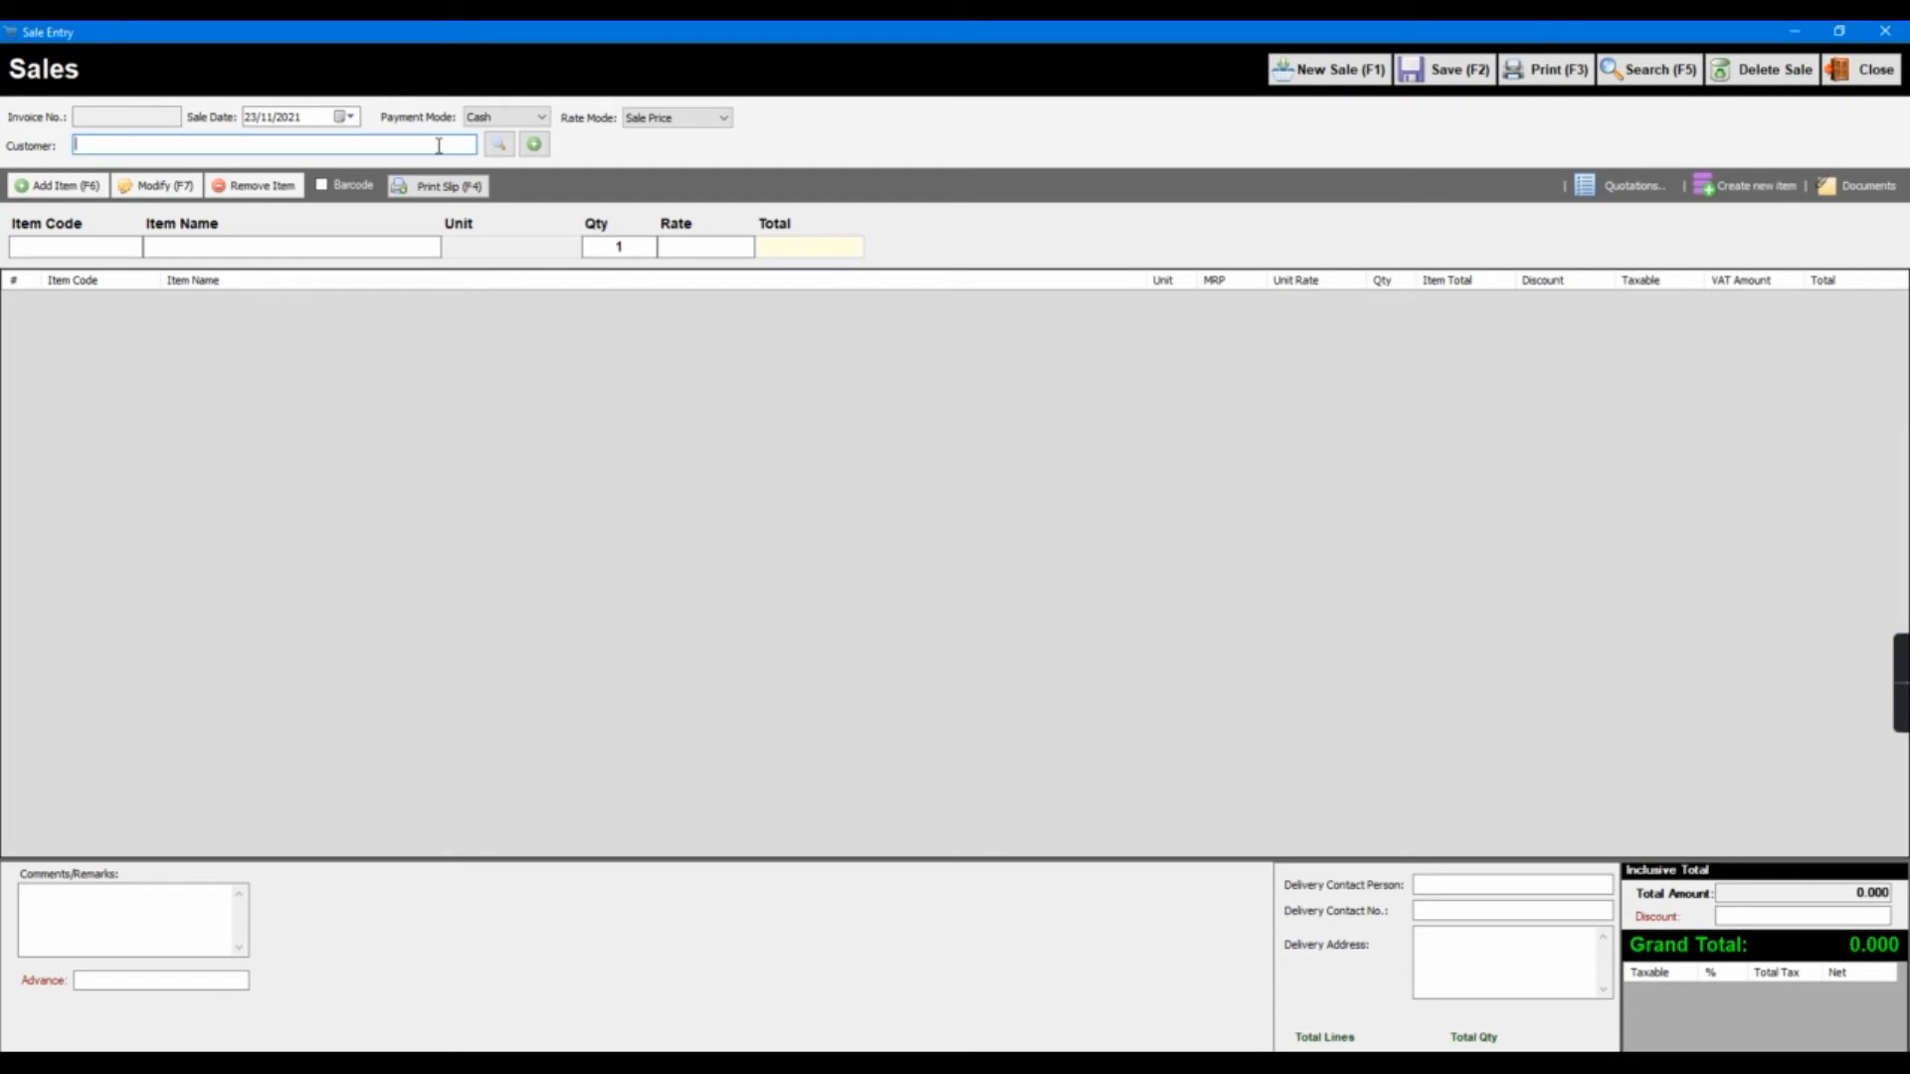
pyautogui.click(439, 146)
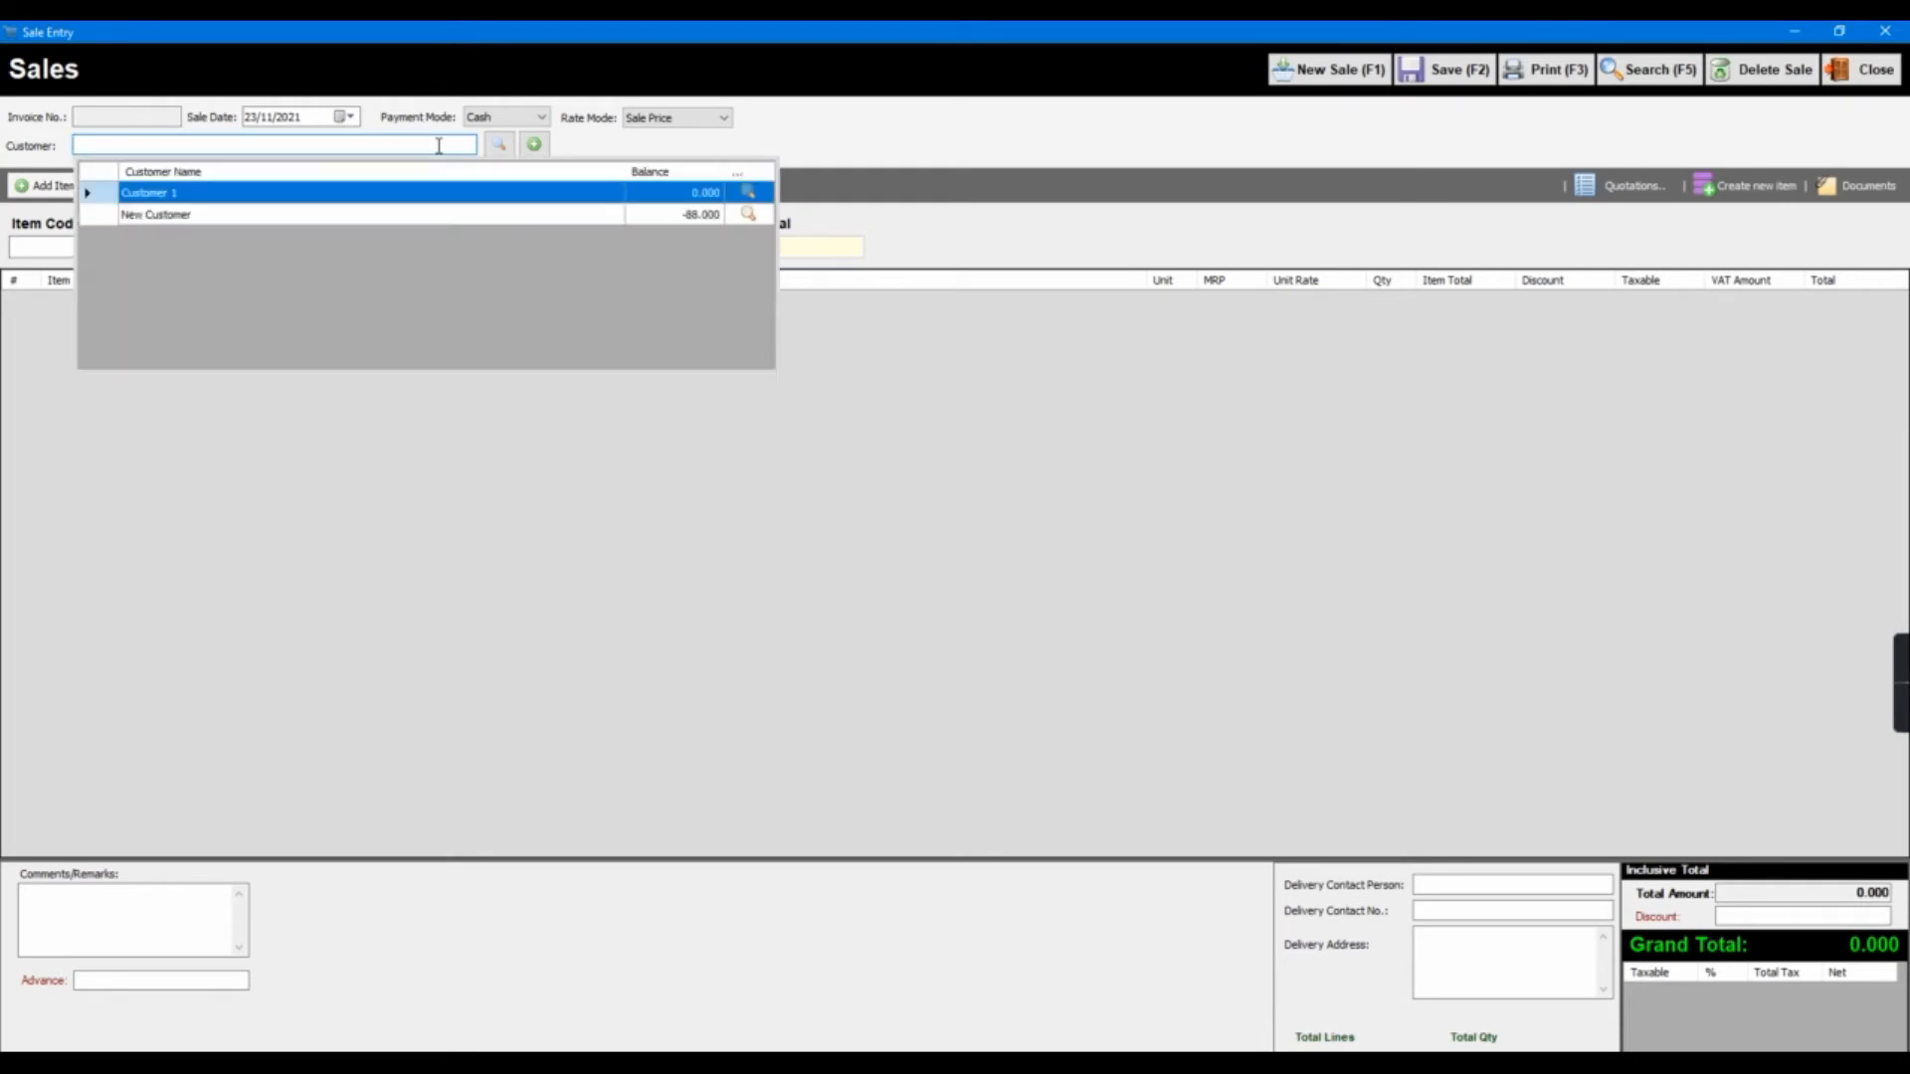
pyautogui.press('Return')
# Add the item 3P CUP DISPOSABLE PLASTIC CUP to the sale with a quantity of 100
pyautogui.click(437, 244)
pyautogui.press('Down')
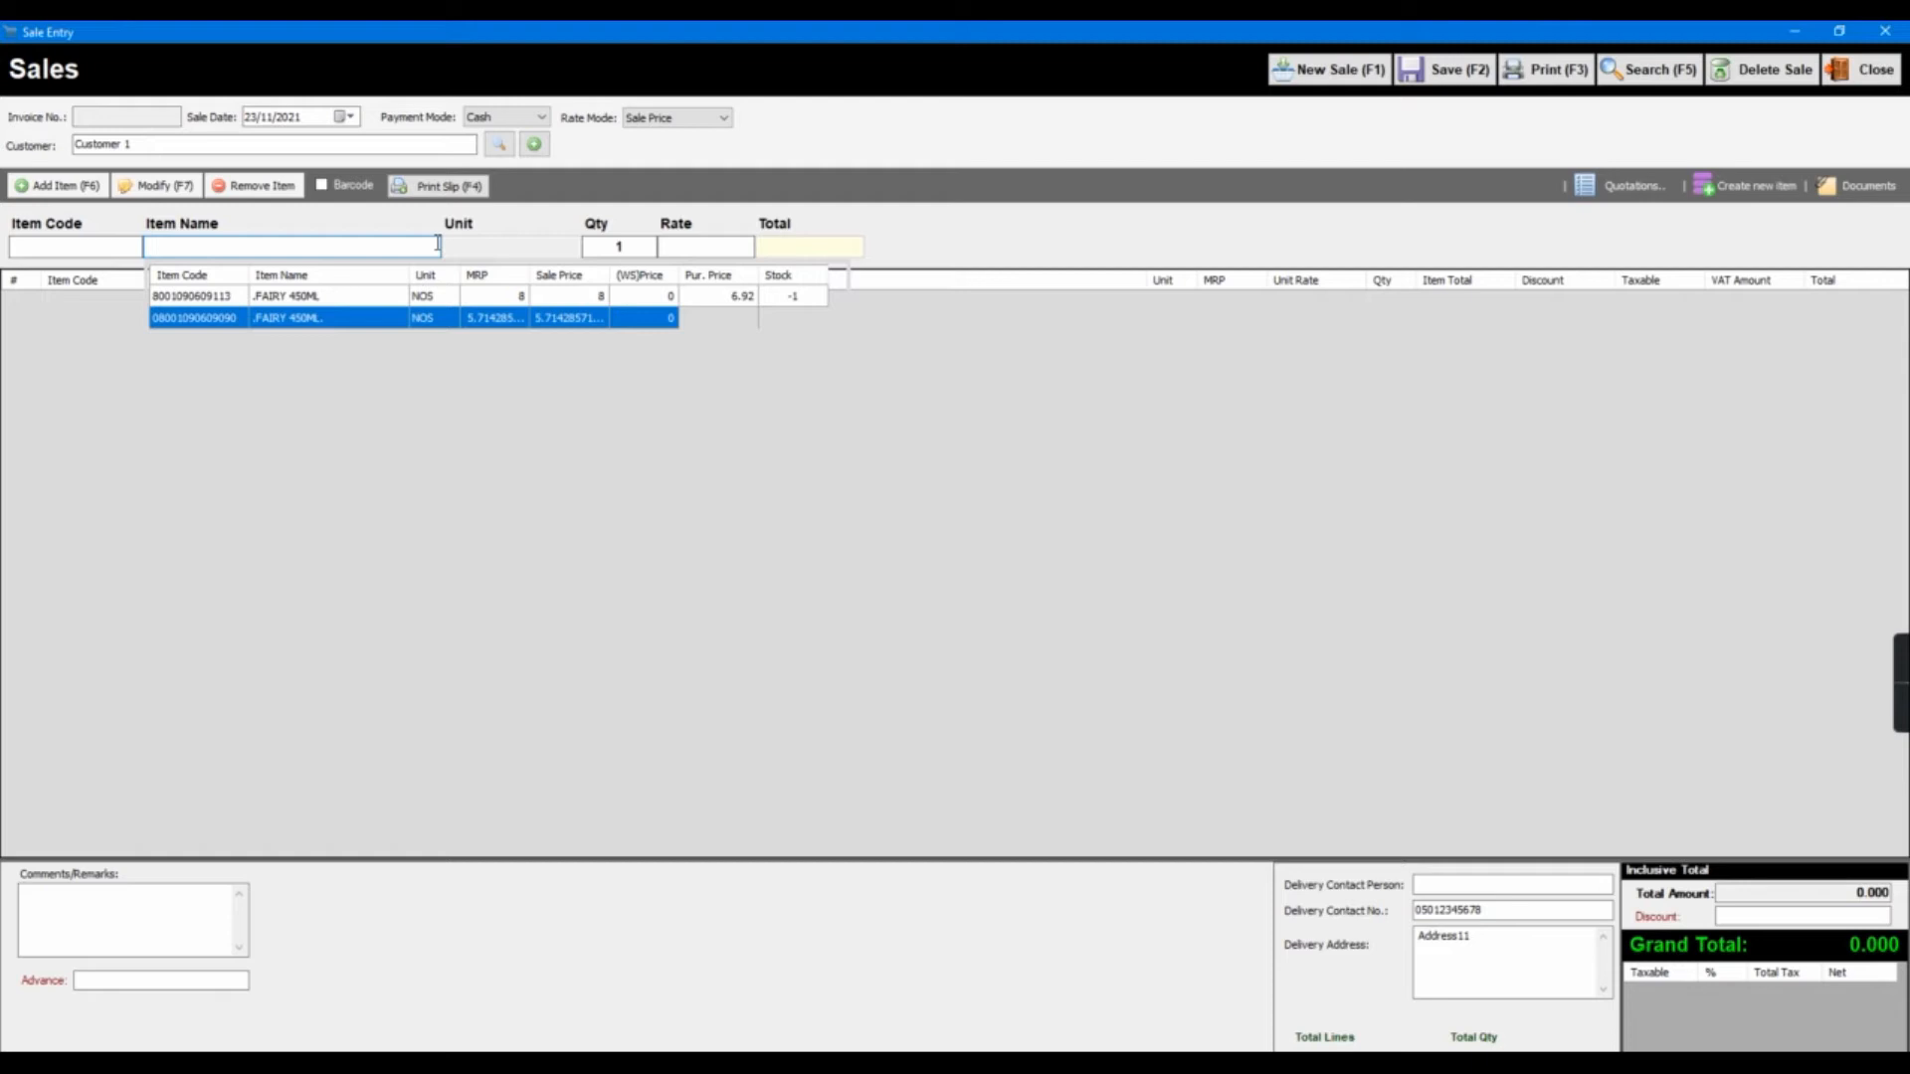
pyautogui.press('Down')
pyautogui.press('Down')
pyautogui.press('Down')
pyautogui.press('Down')
pyautogui.press('Down')
pyautogui.press('Down')
pyautogui.press('Down')
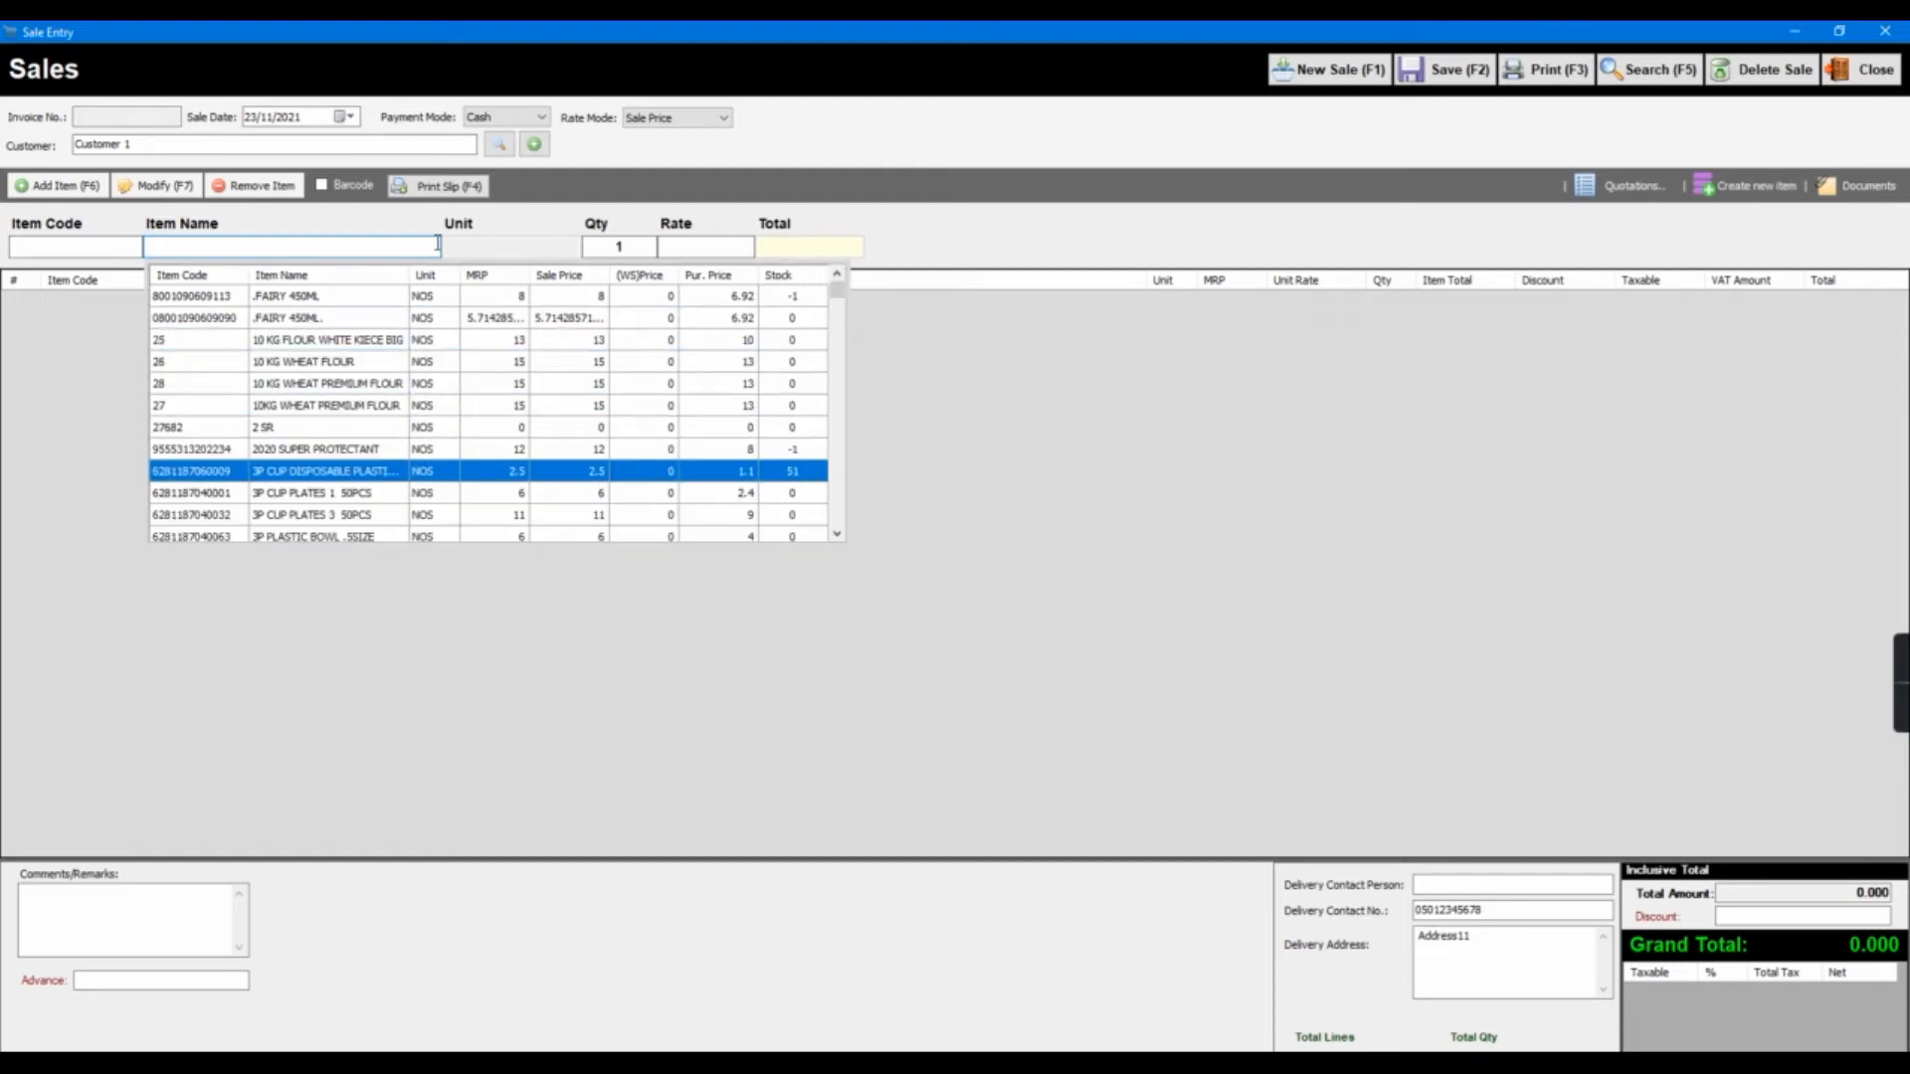
pyautogui.press('Return')
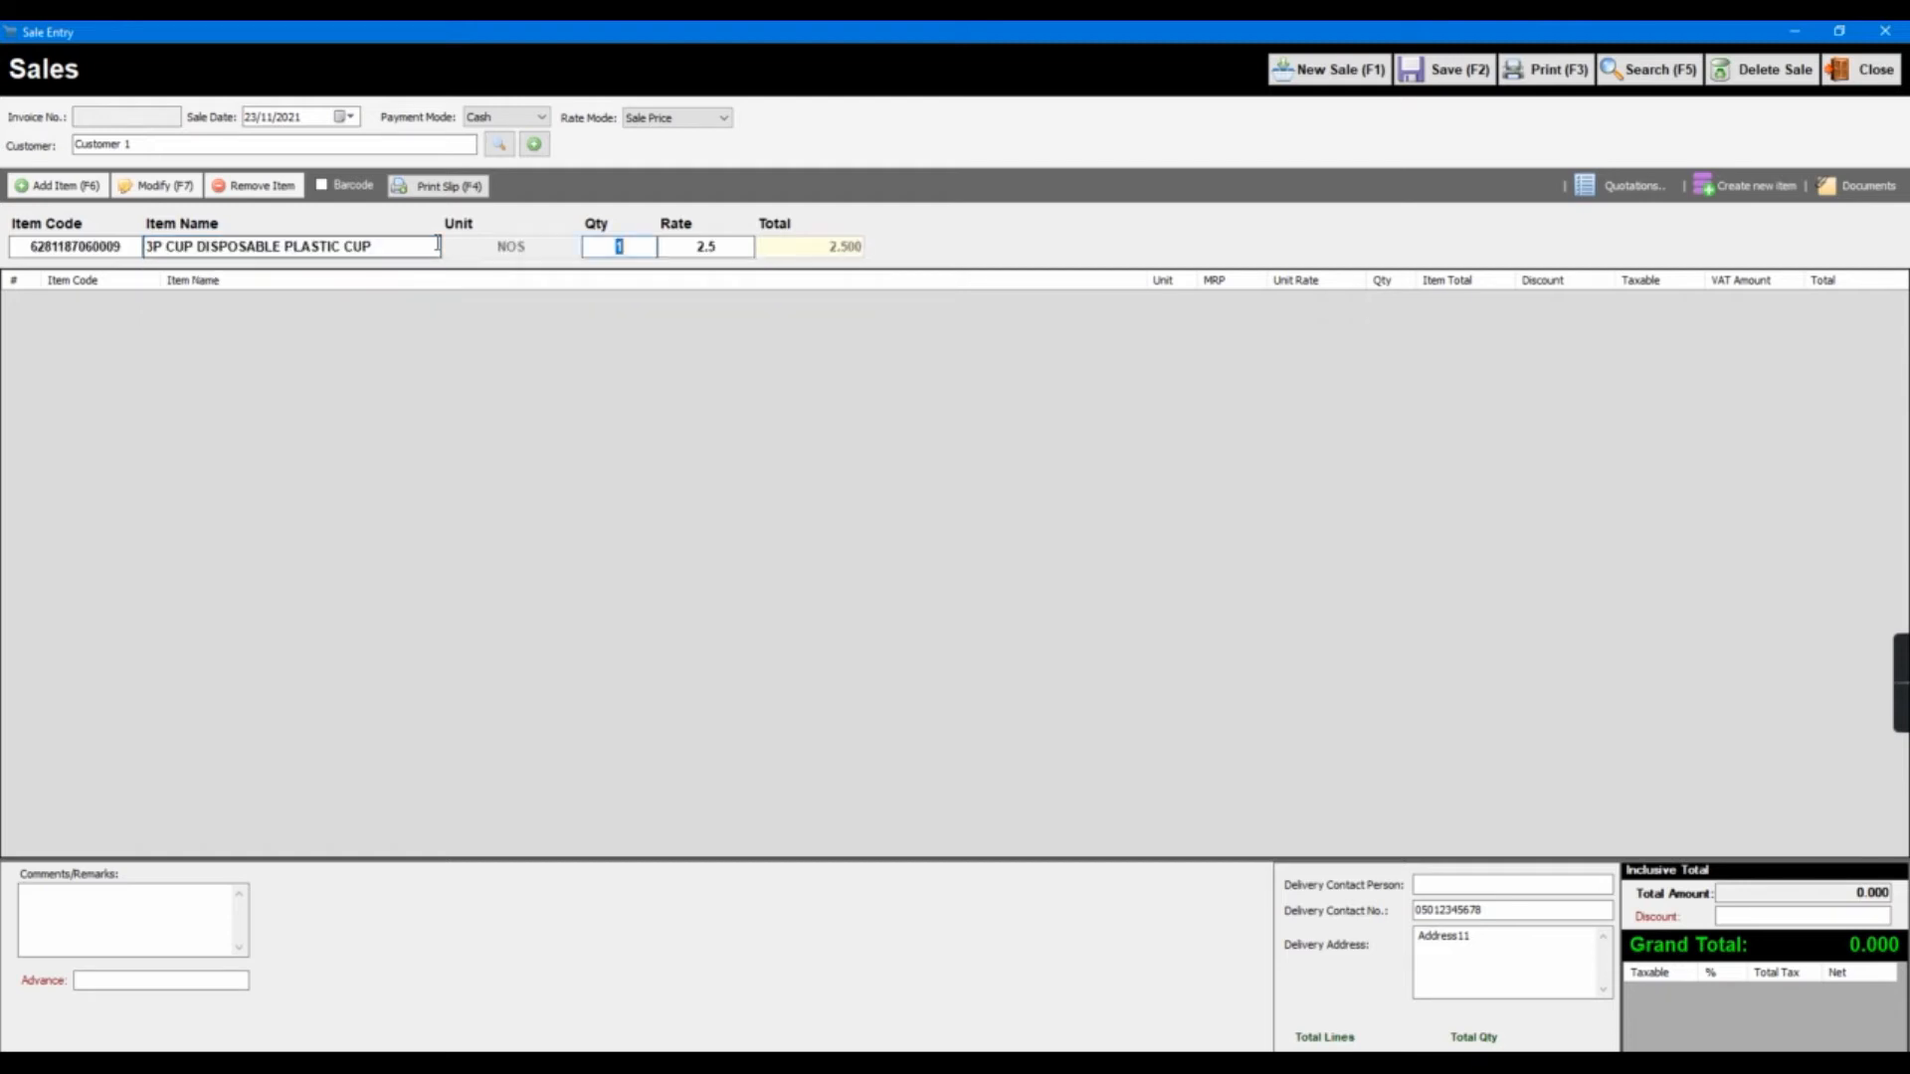
pyautogui.write('100')
pyautogui.press('Return')
pyautogui.press('Return')
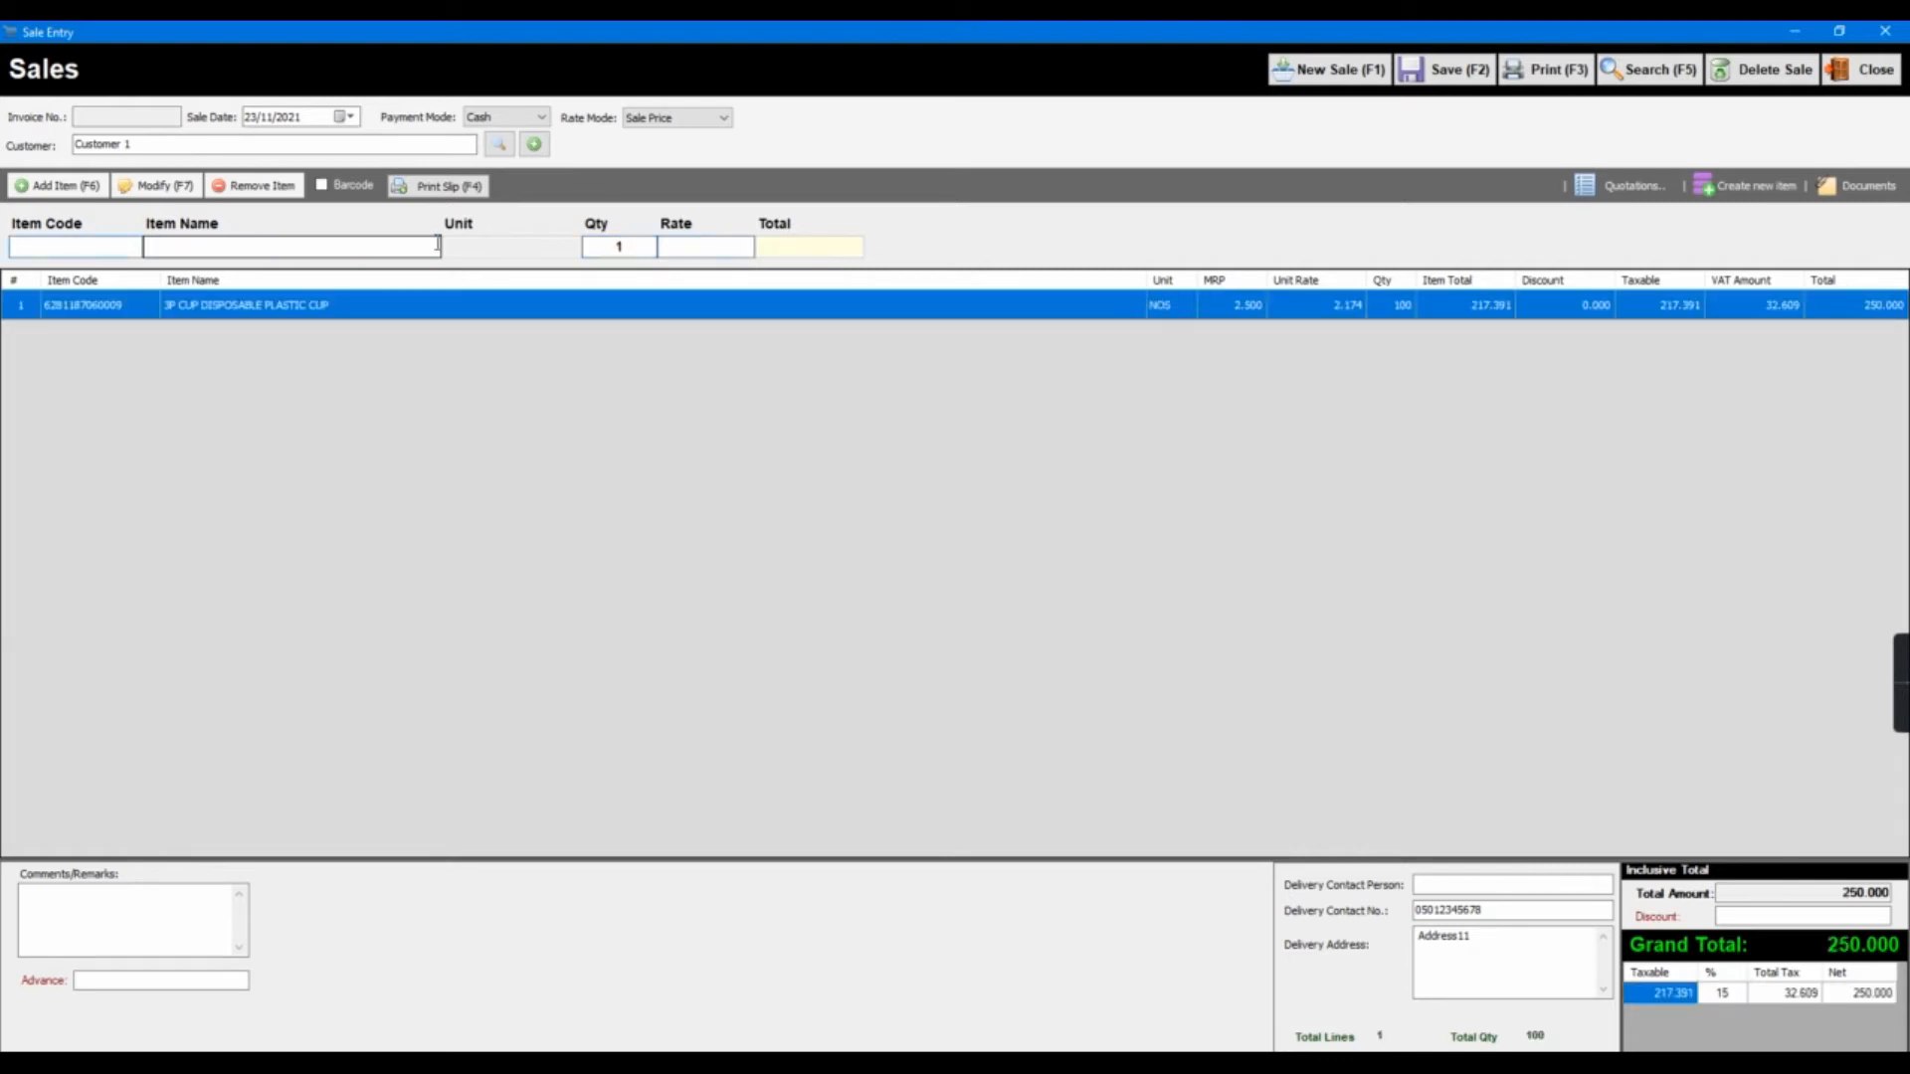
# Set the sale's payment mode to Credit, save it without printing and close the sale entry
pyautogui.click(506, 117)
pyautogui.click(509, 143)
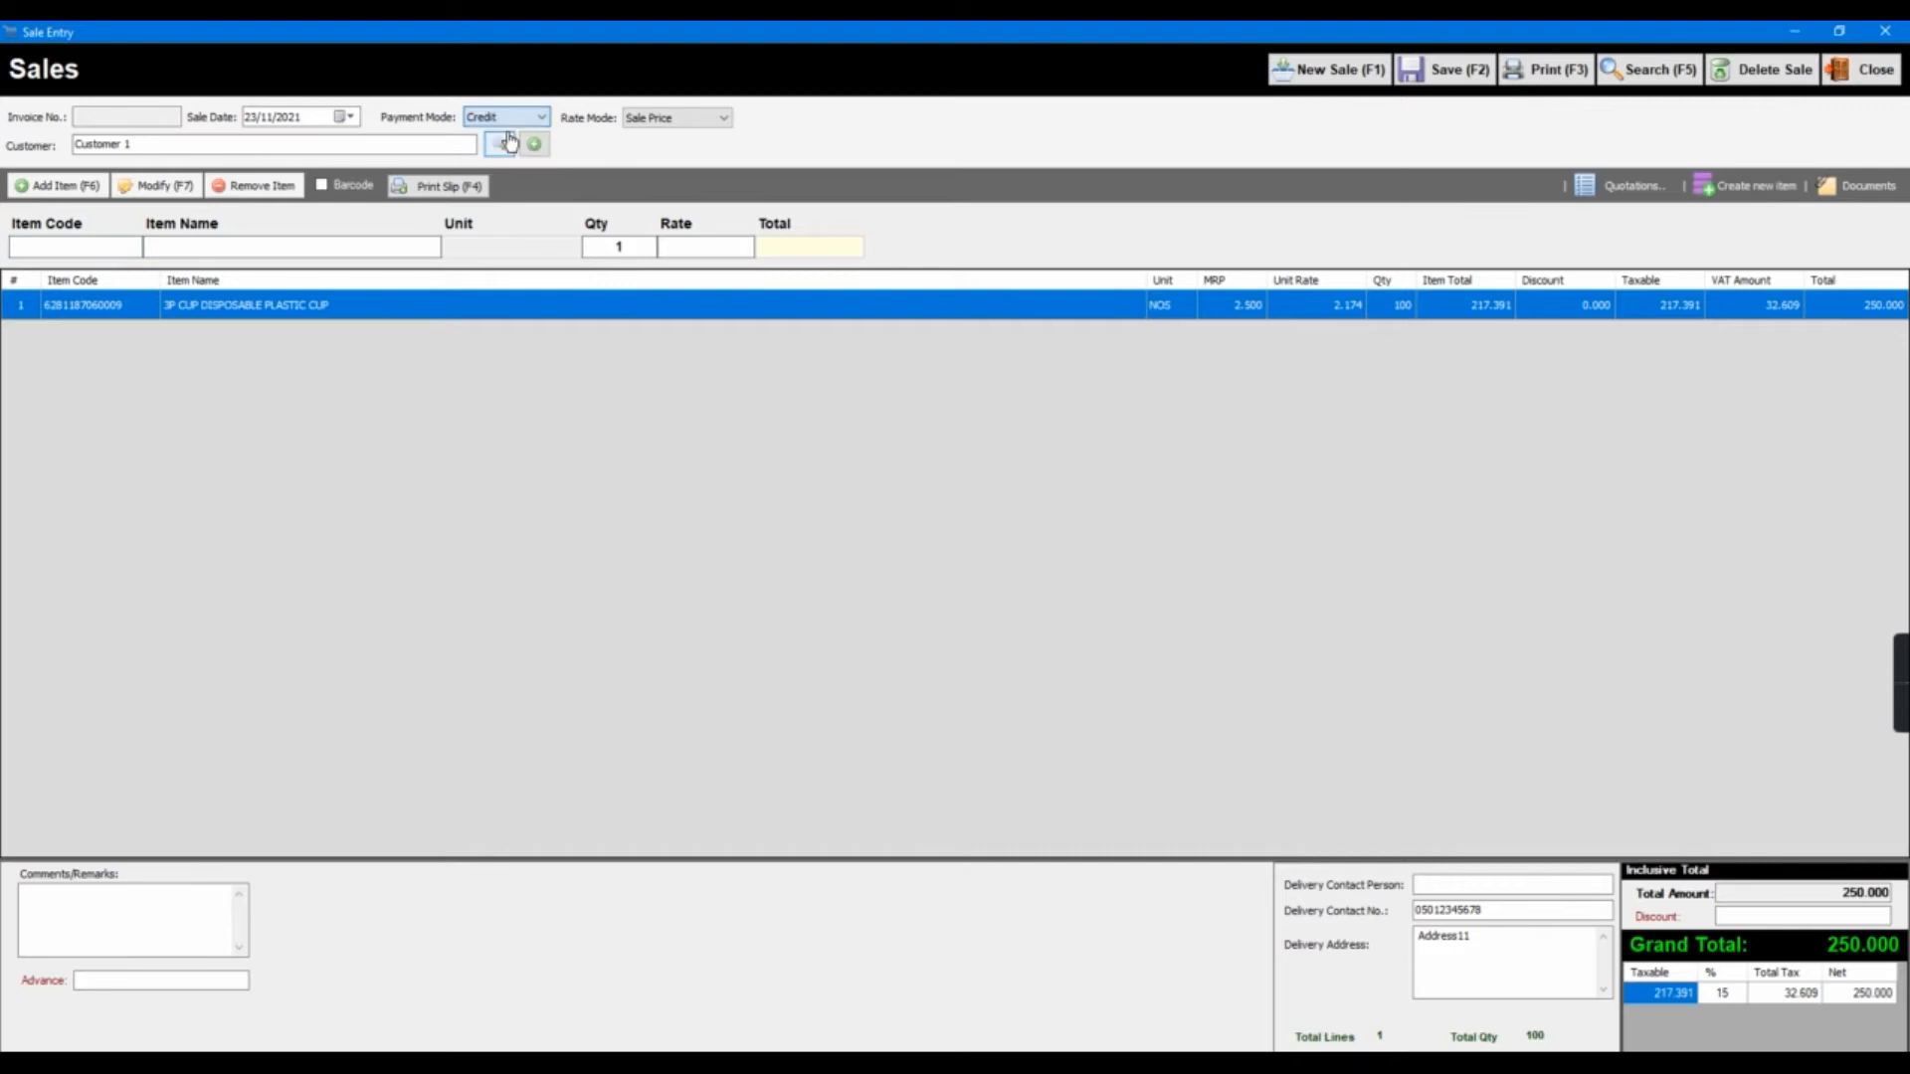
pyautogui.click(151, 145)
pyautogui.moveTo(151, 146); pyautogui.dragTo(57, 145)
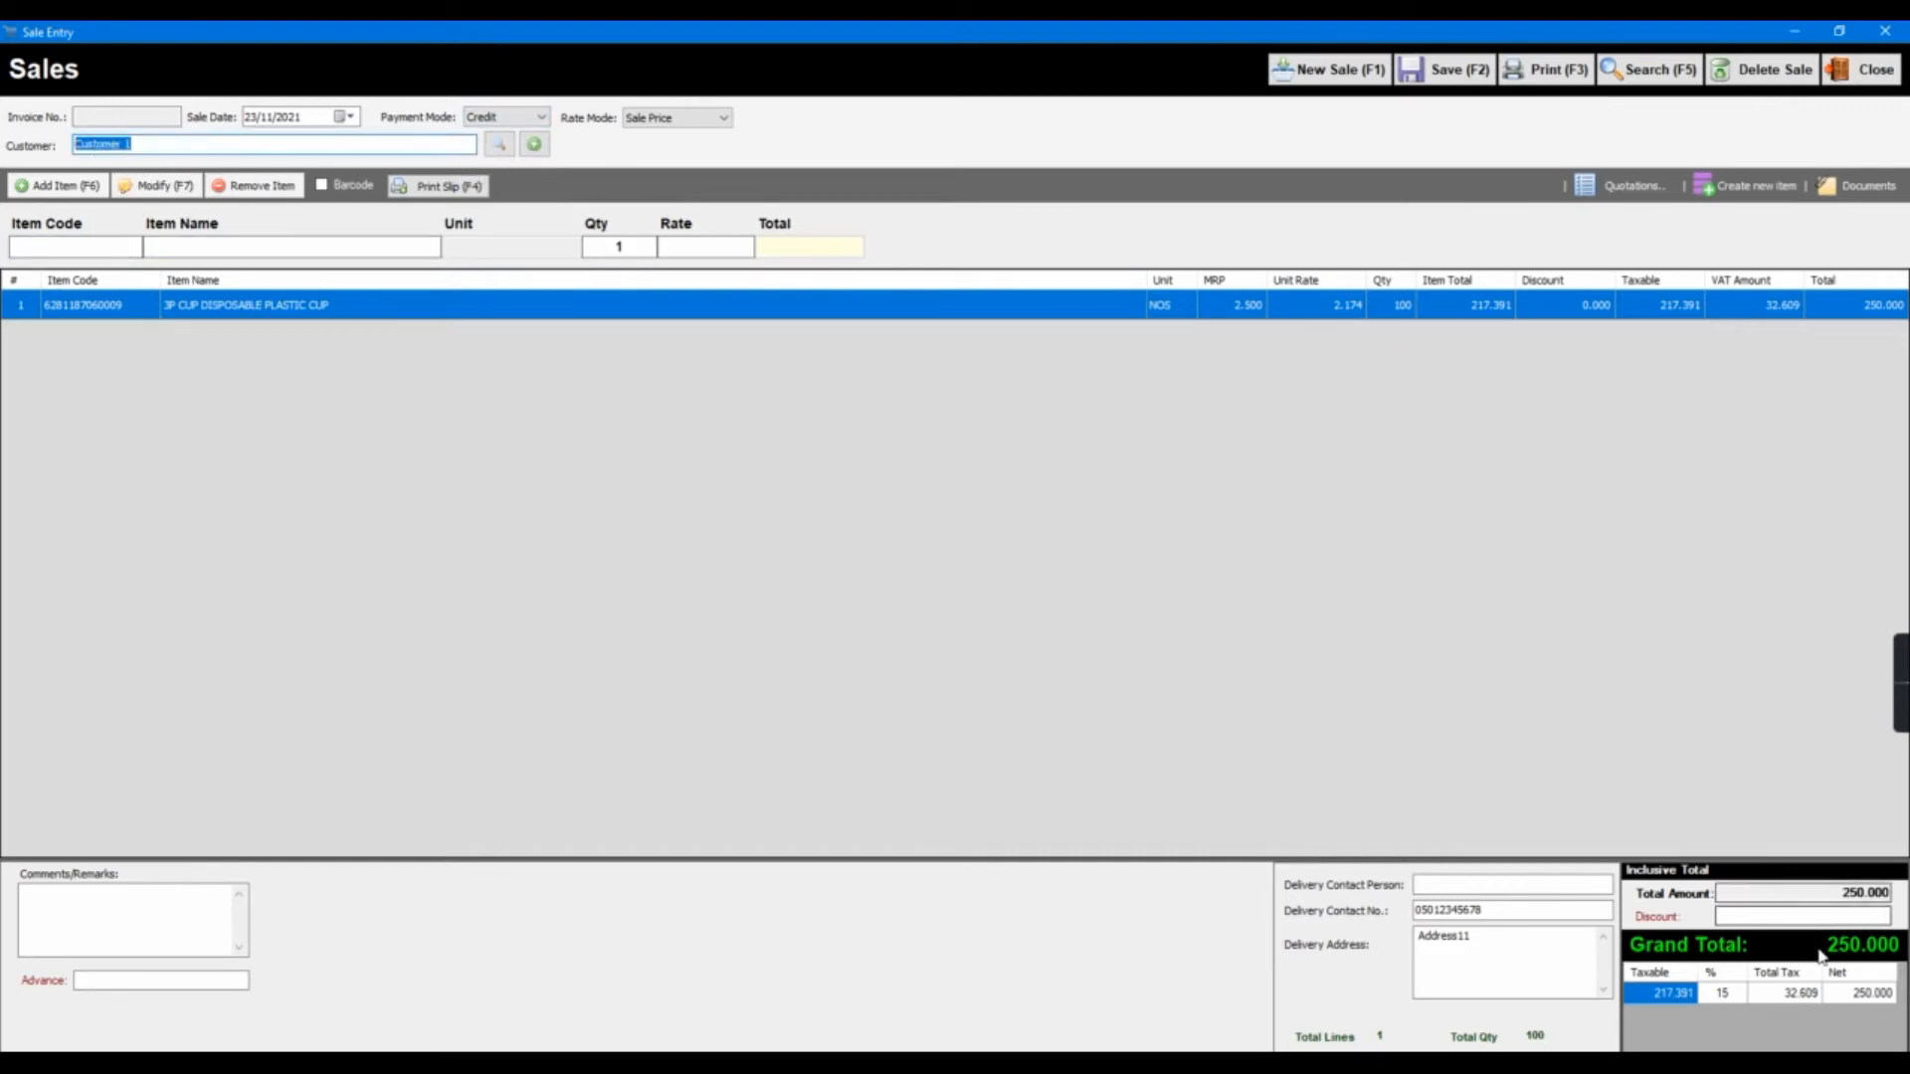
pyautogui.click(1840, 893)
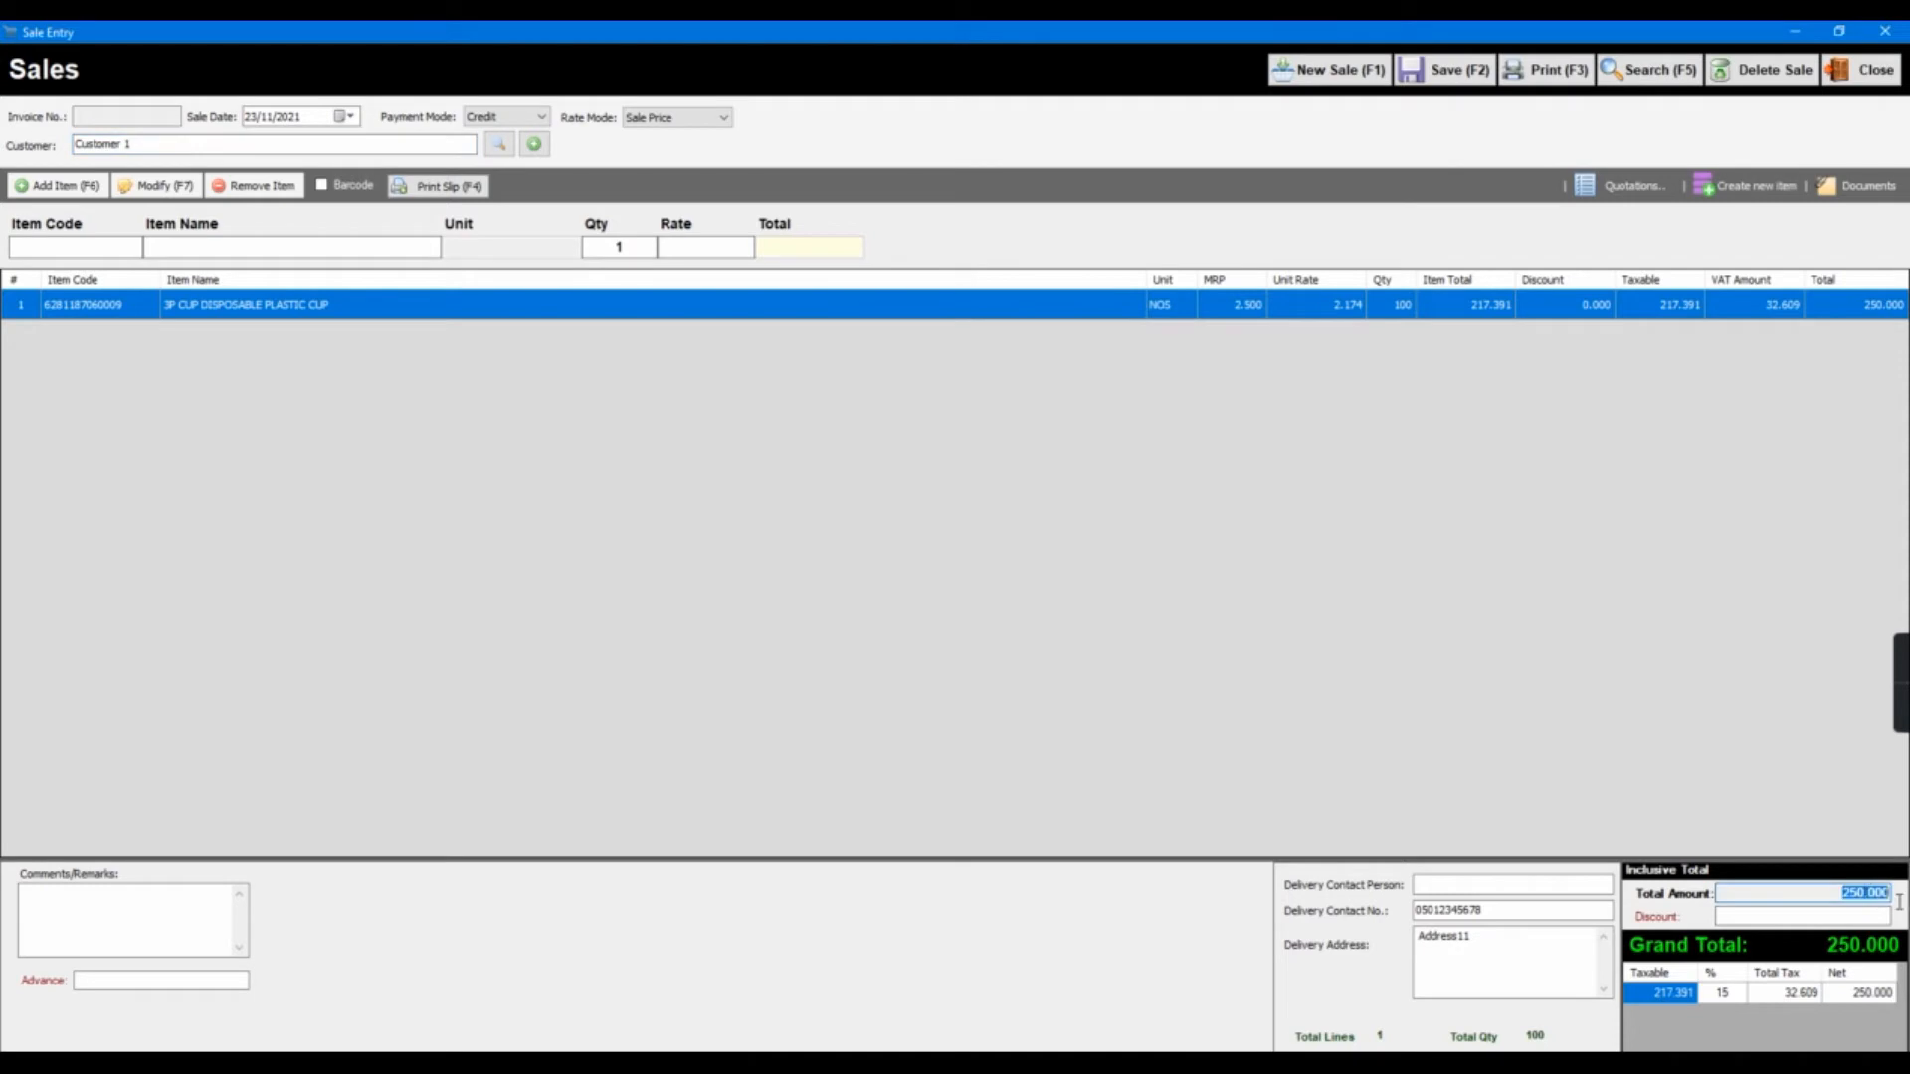
pyautogui.click(1447, 70)
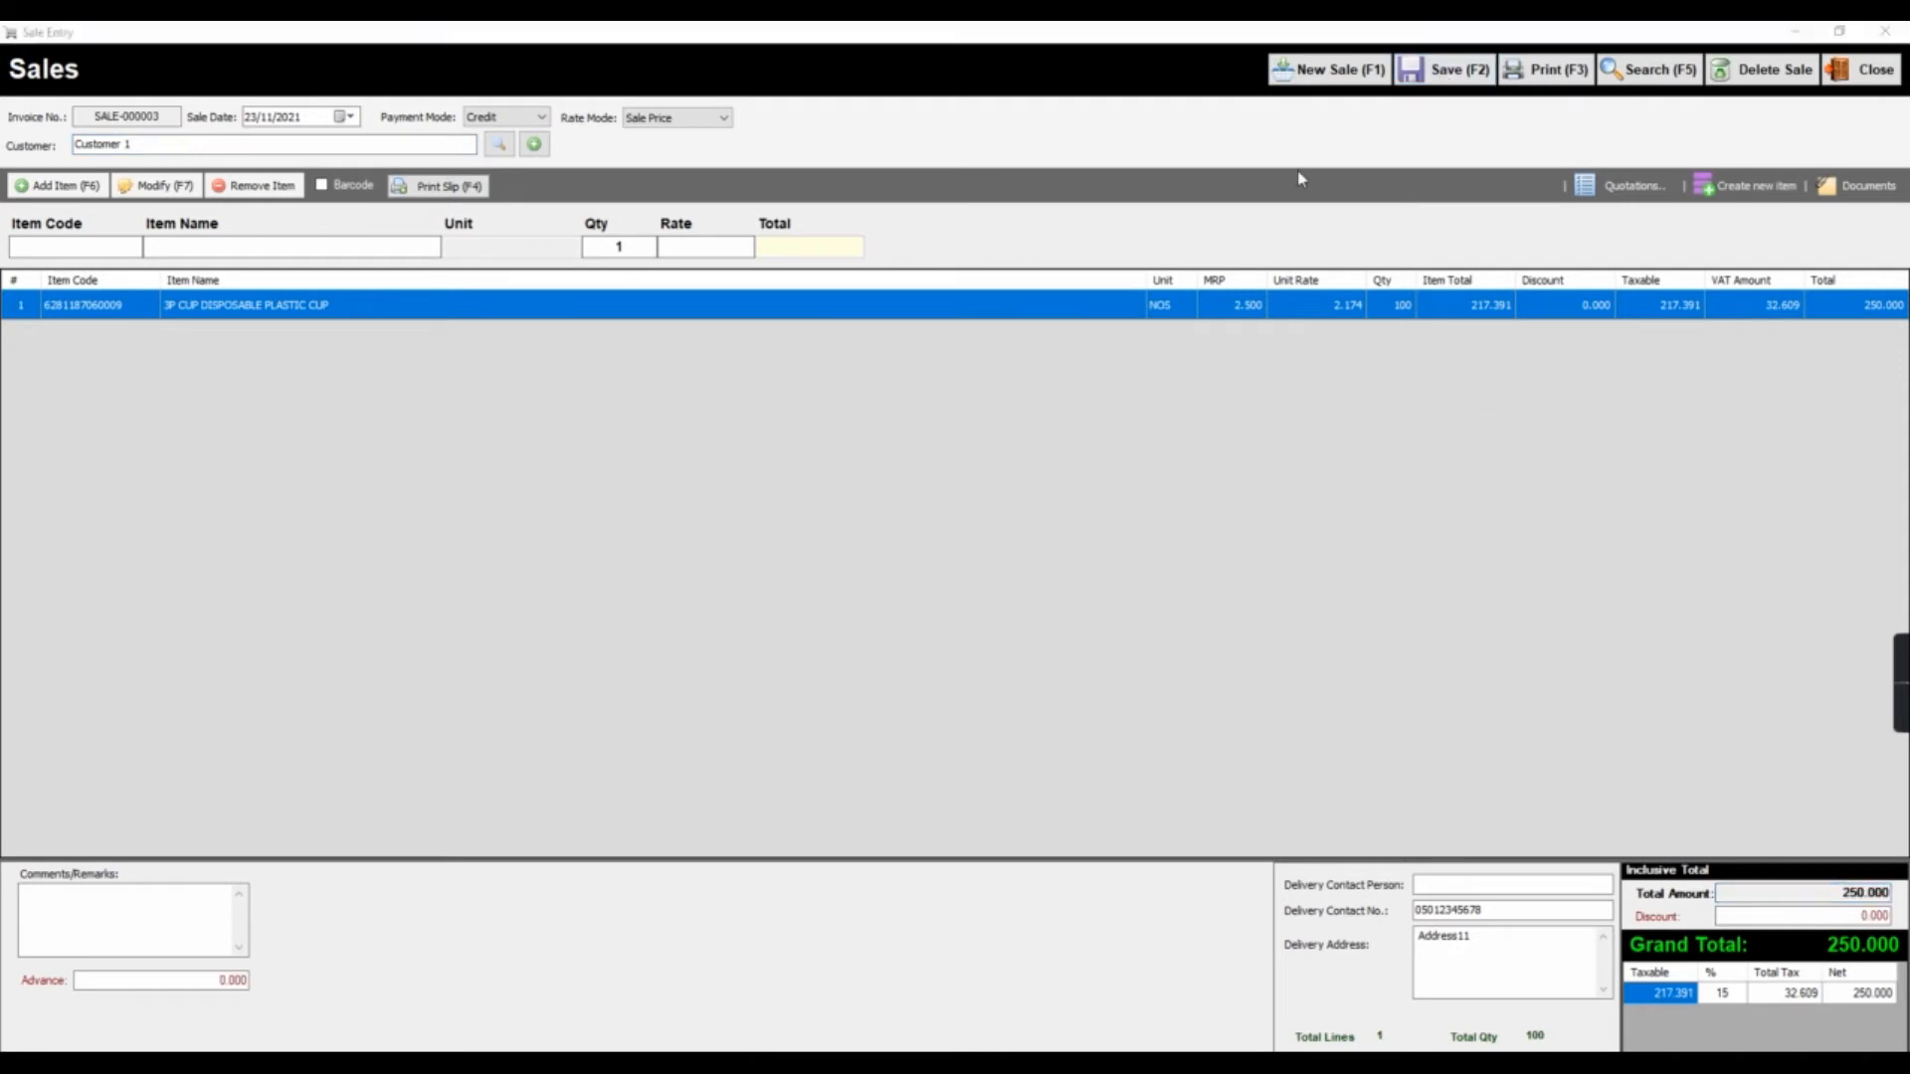
pyautogui.click(991, 615)
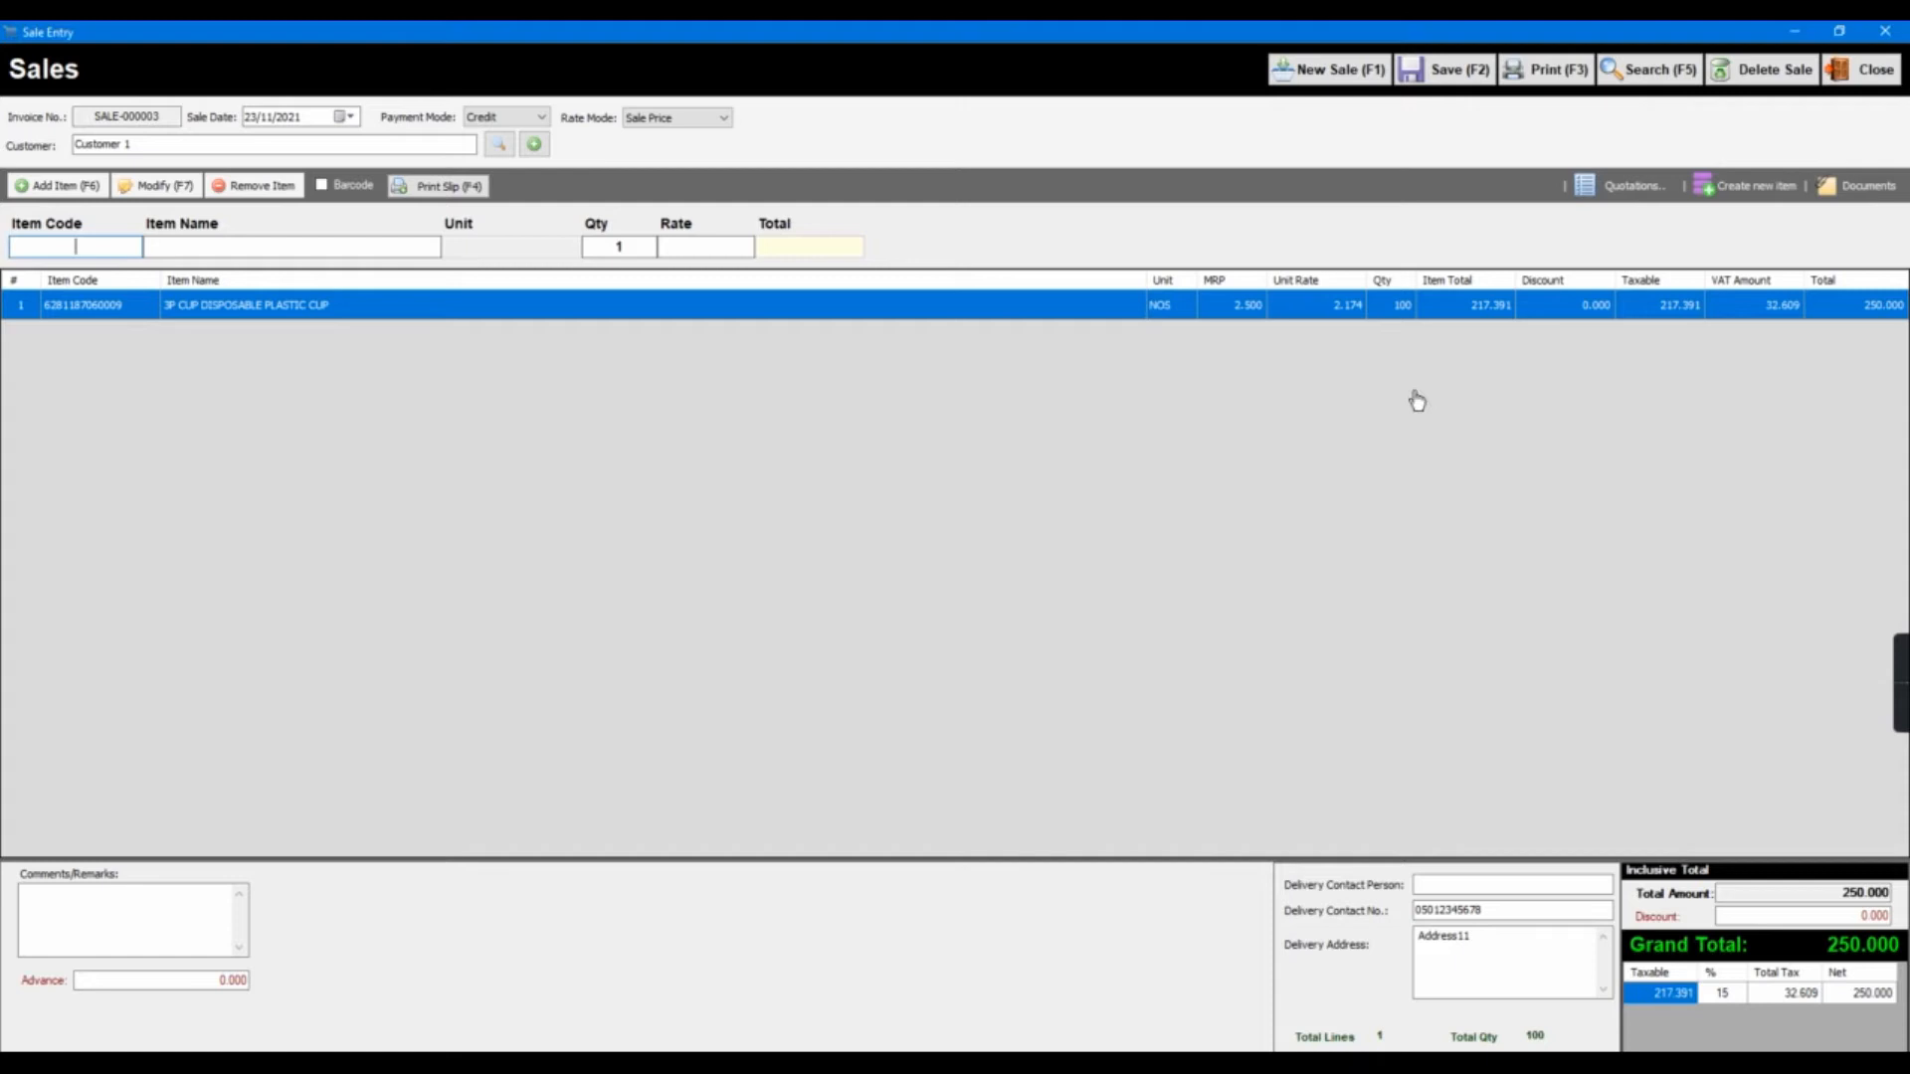
pyautogui.click(1860, 69)
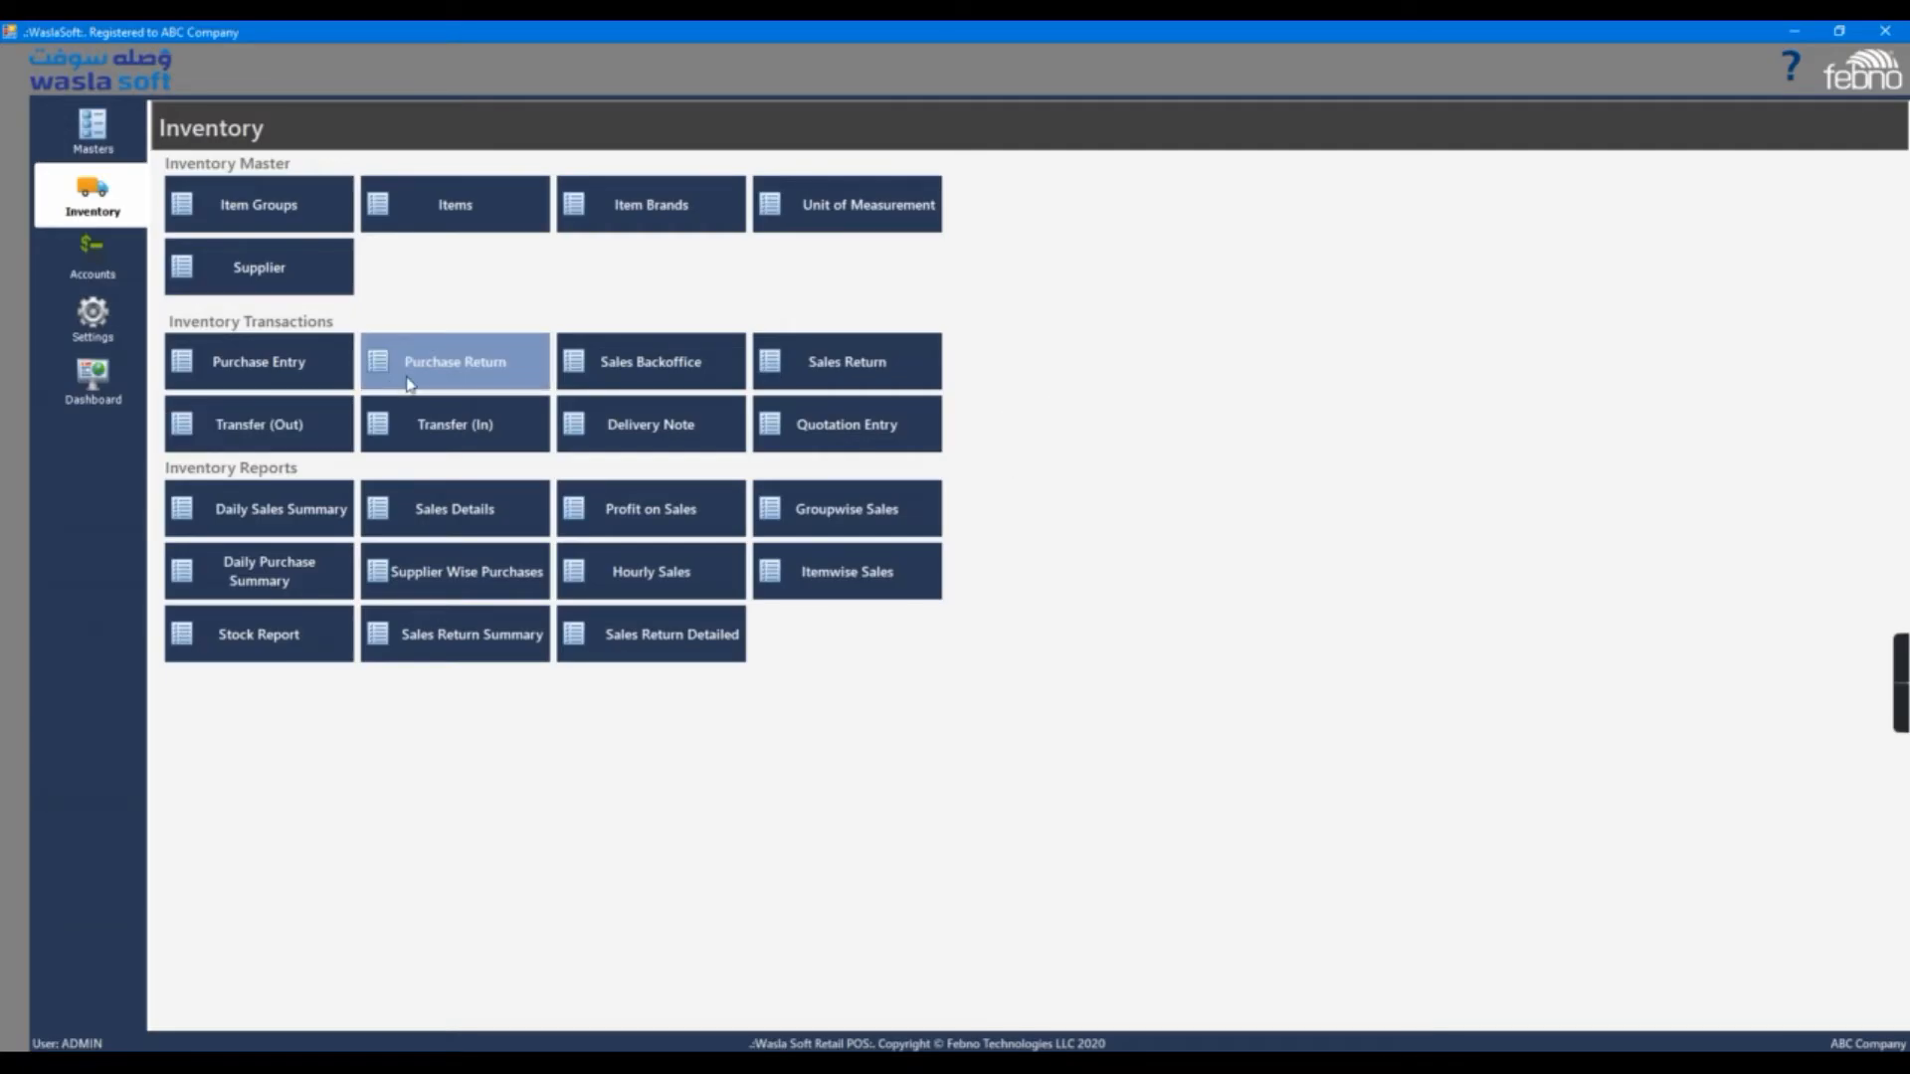
# Start a new receipt in the accounts receivables and select Customer 1 by searching for "cu"
pyautogui.click(127, 271)
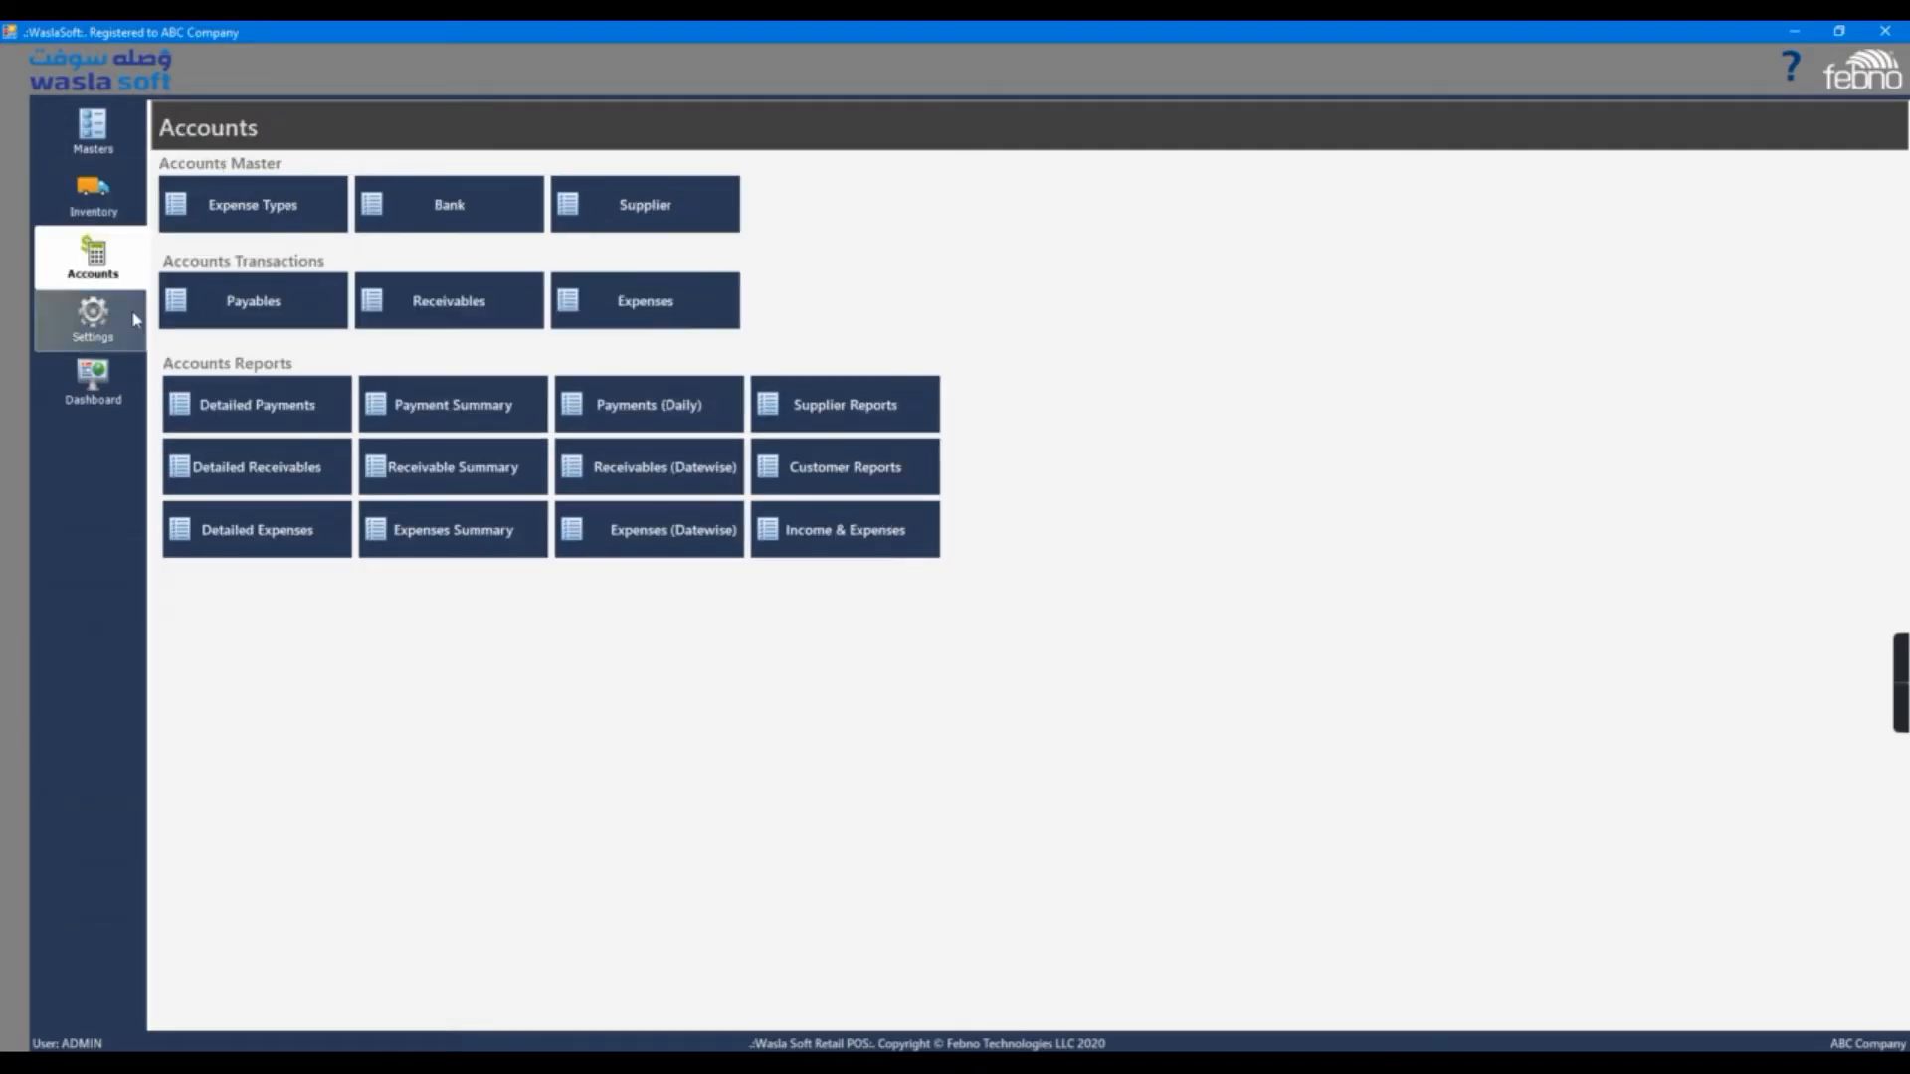
pyautogui.click(433, 311)
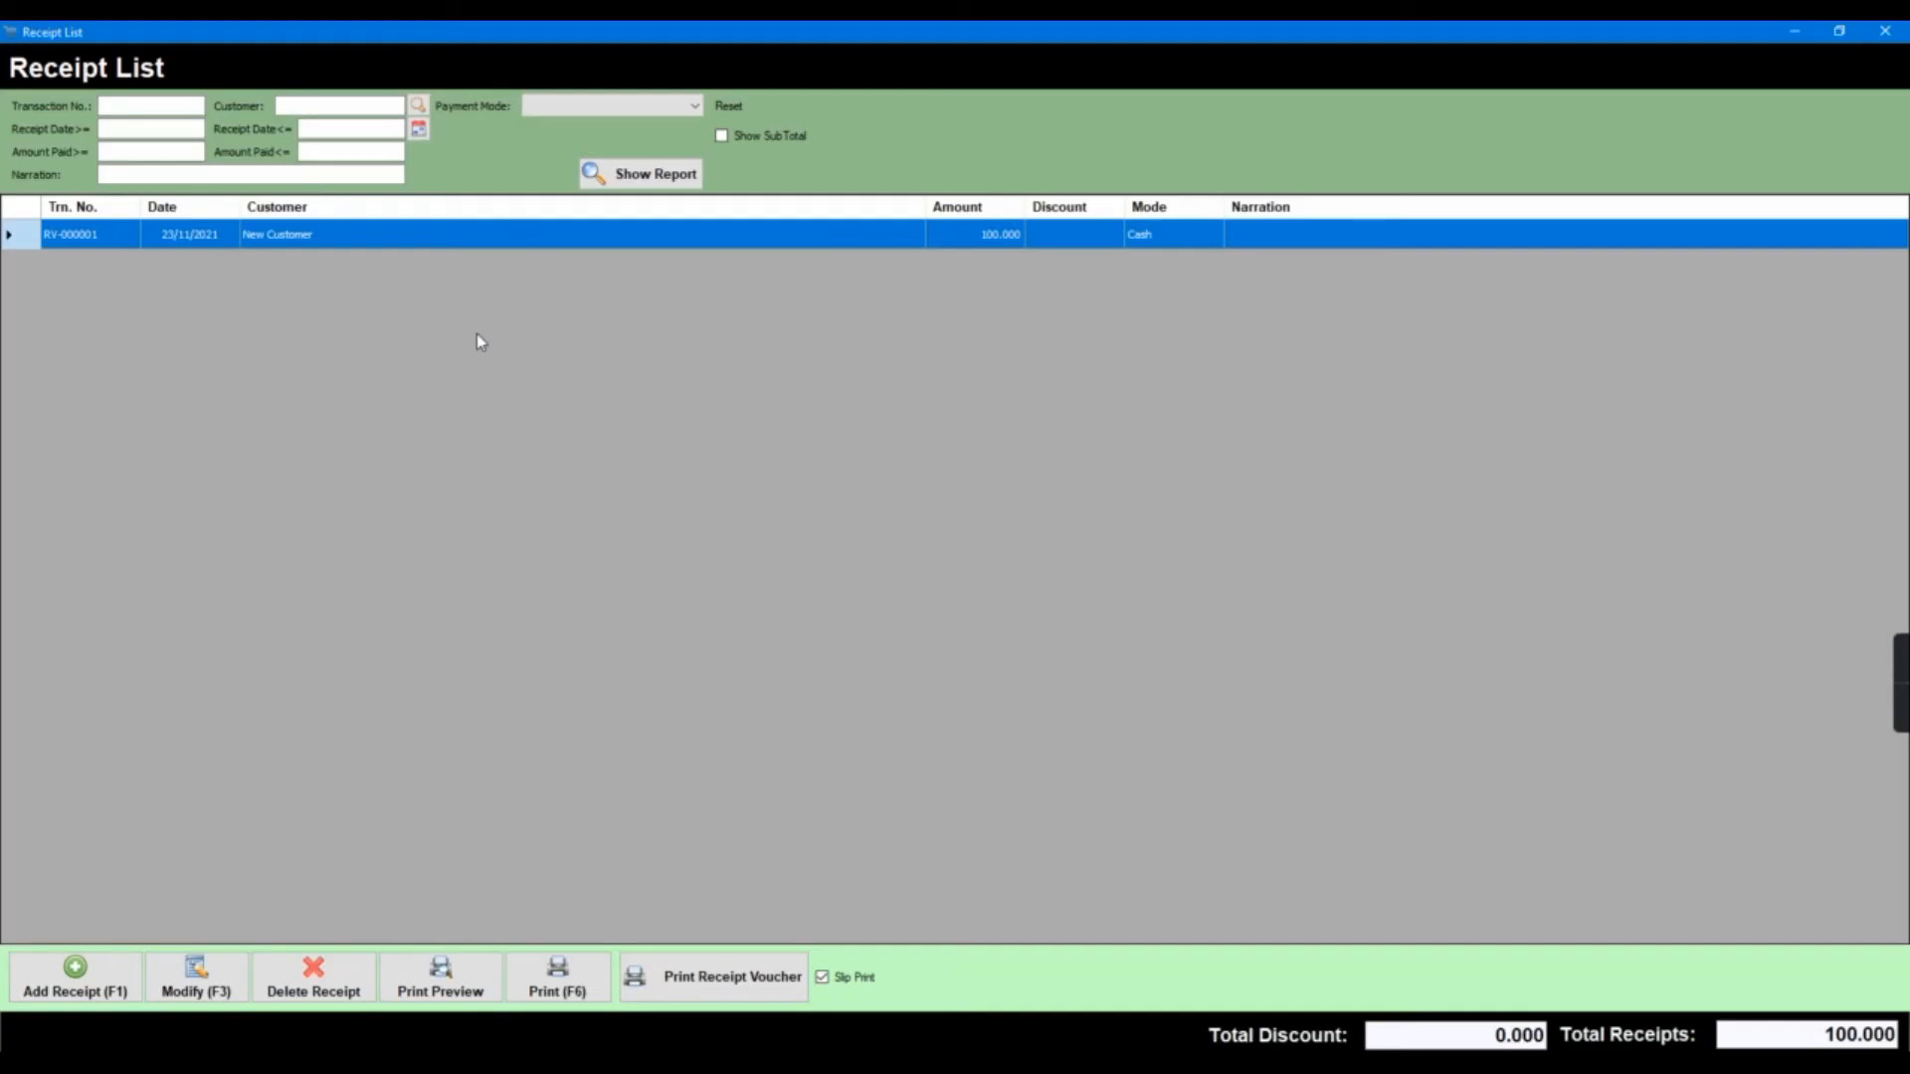
pyautogui.click(105, 1003)
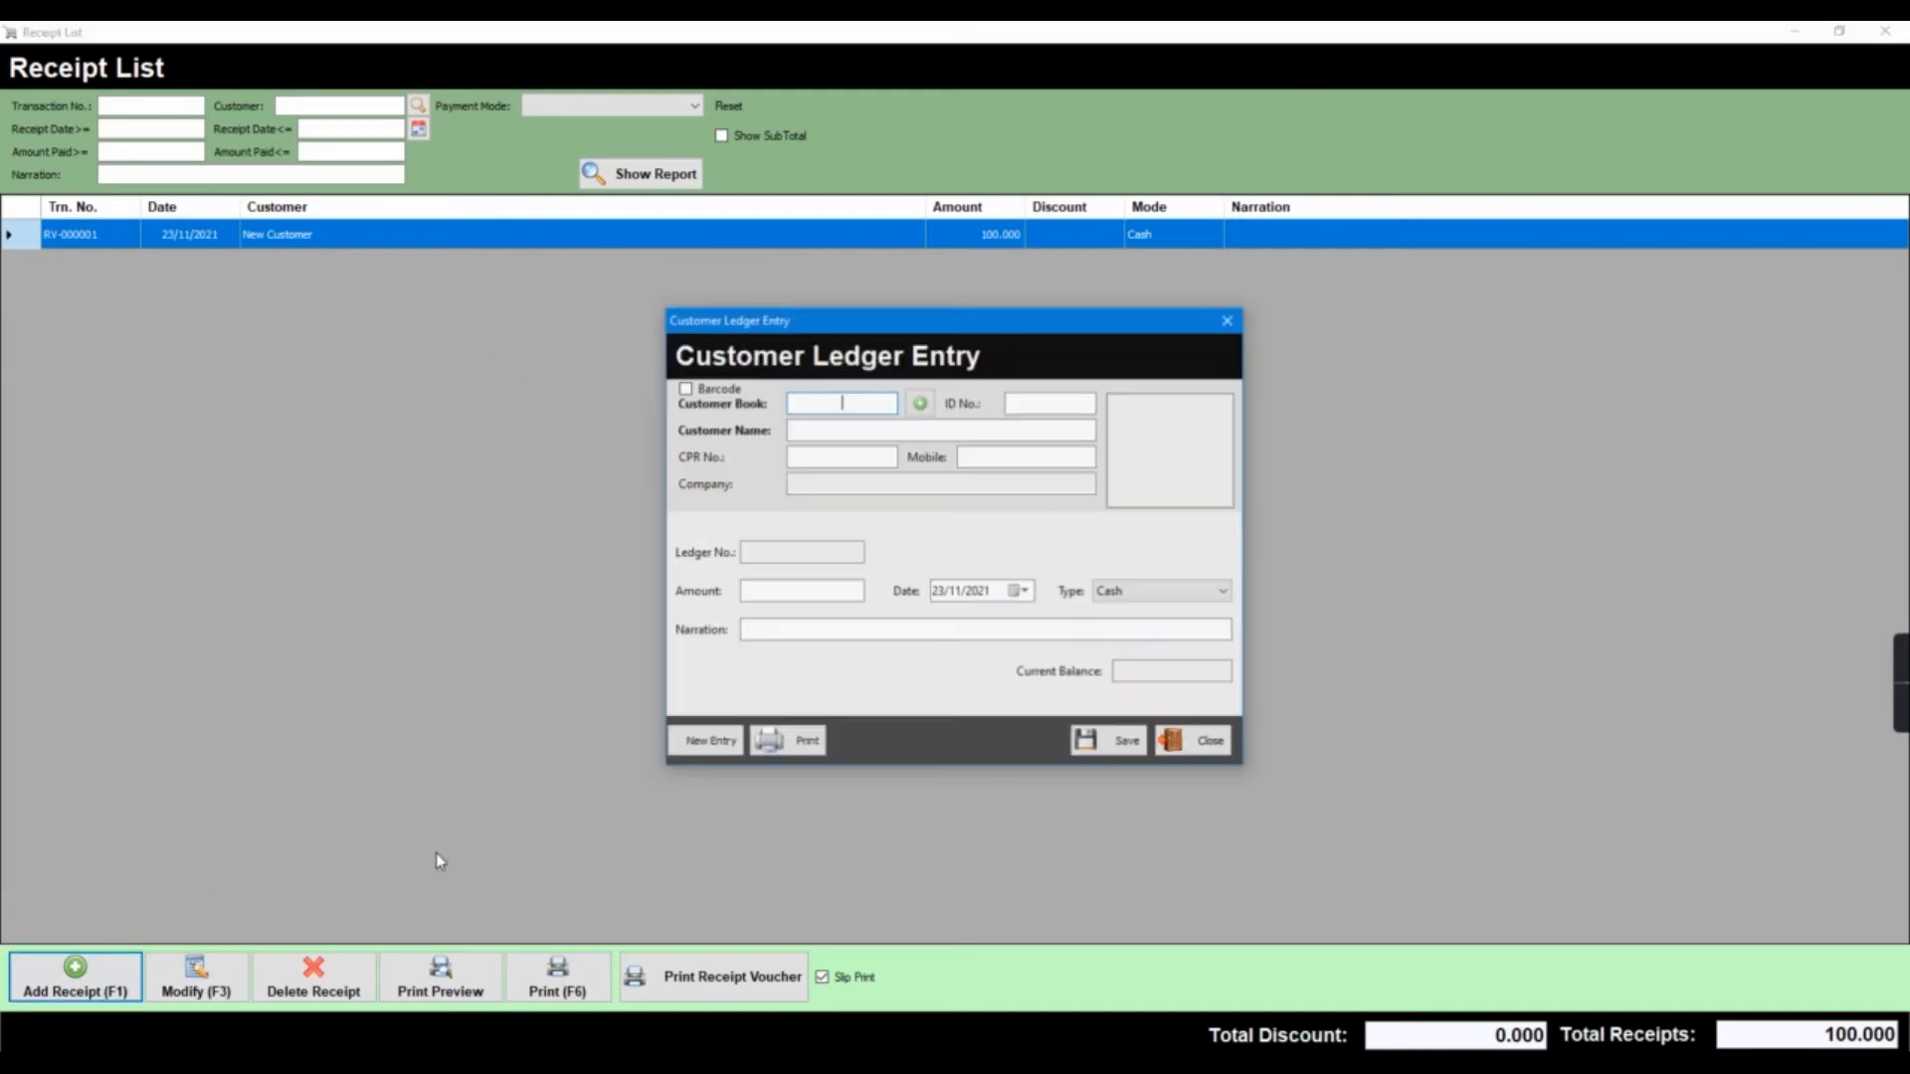
pyautogui.click(975, 432)
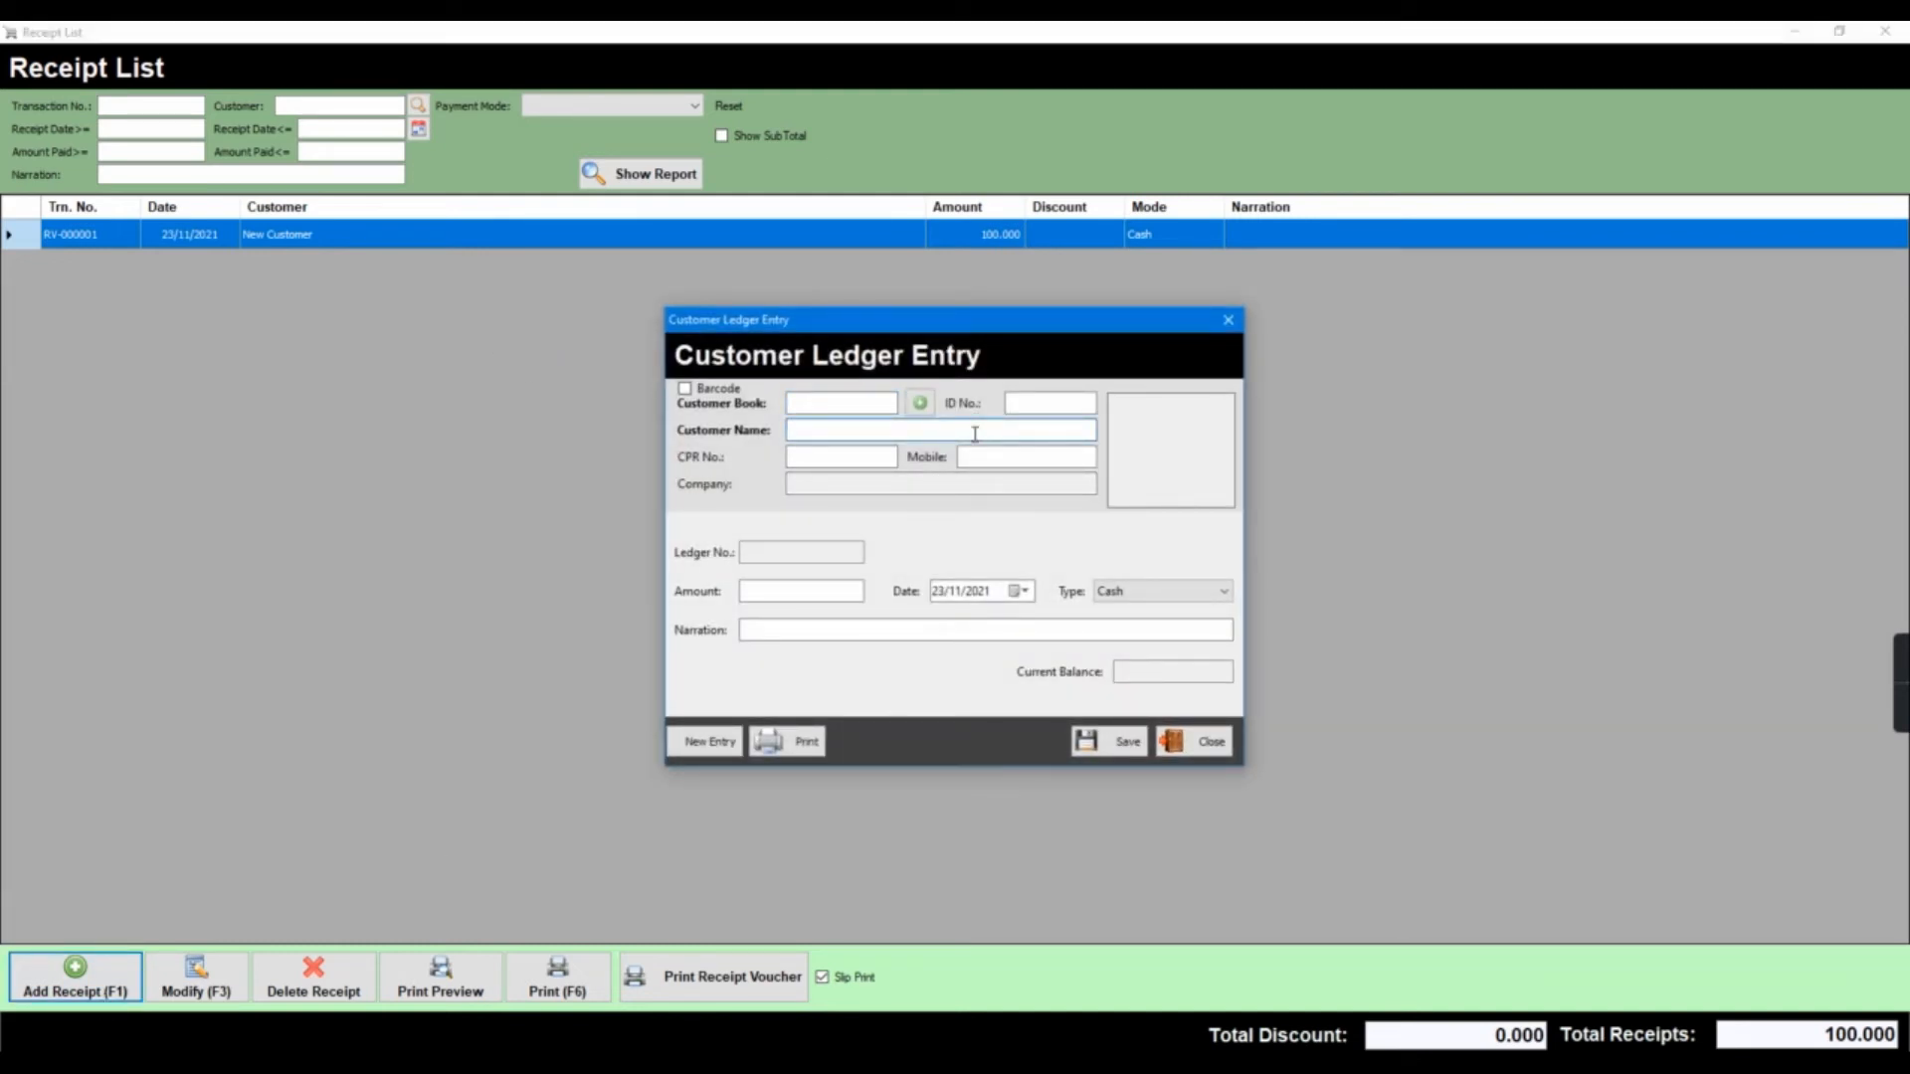
pyautogui.write('cu')
pyautogui.press('Return')
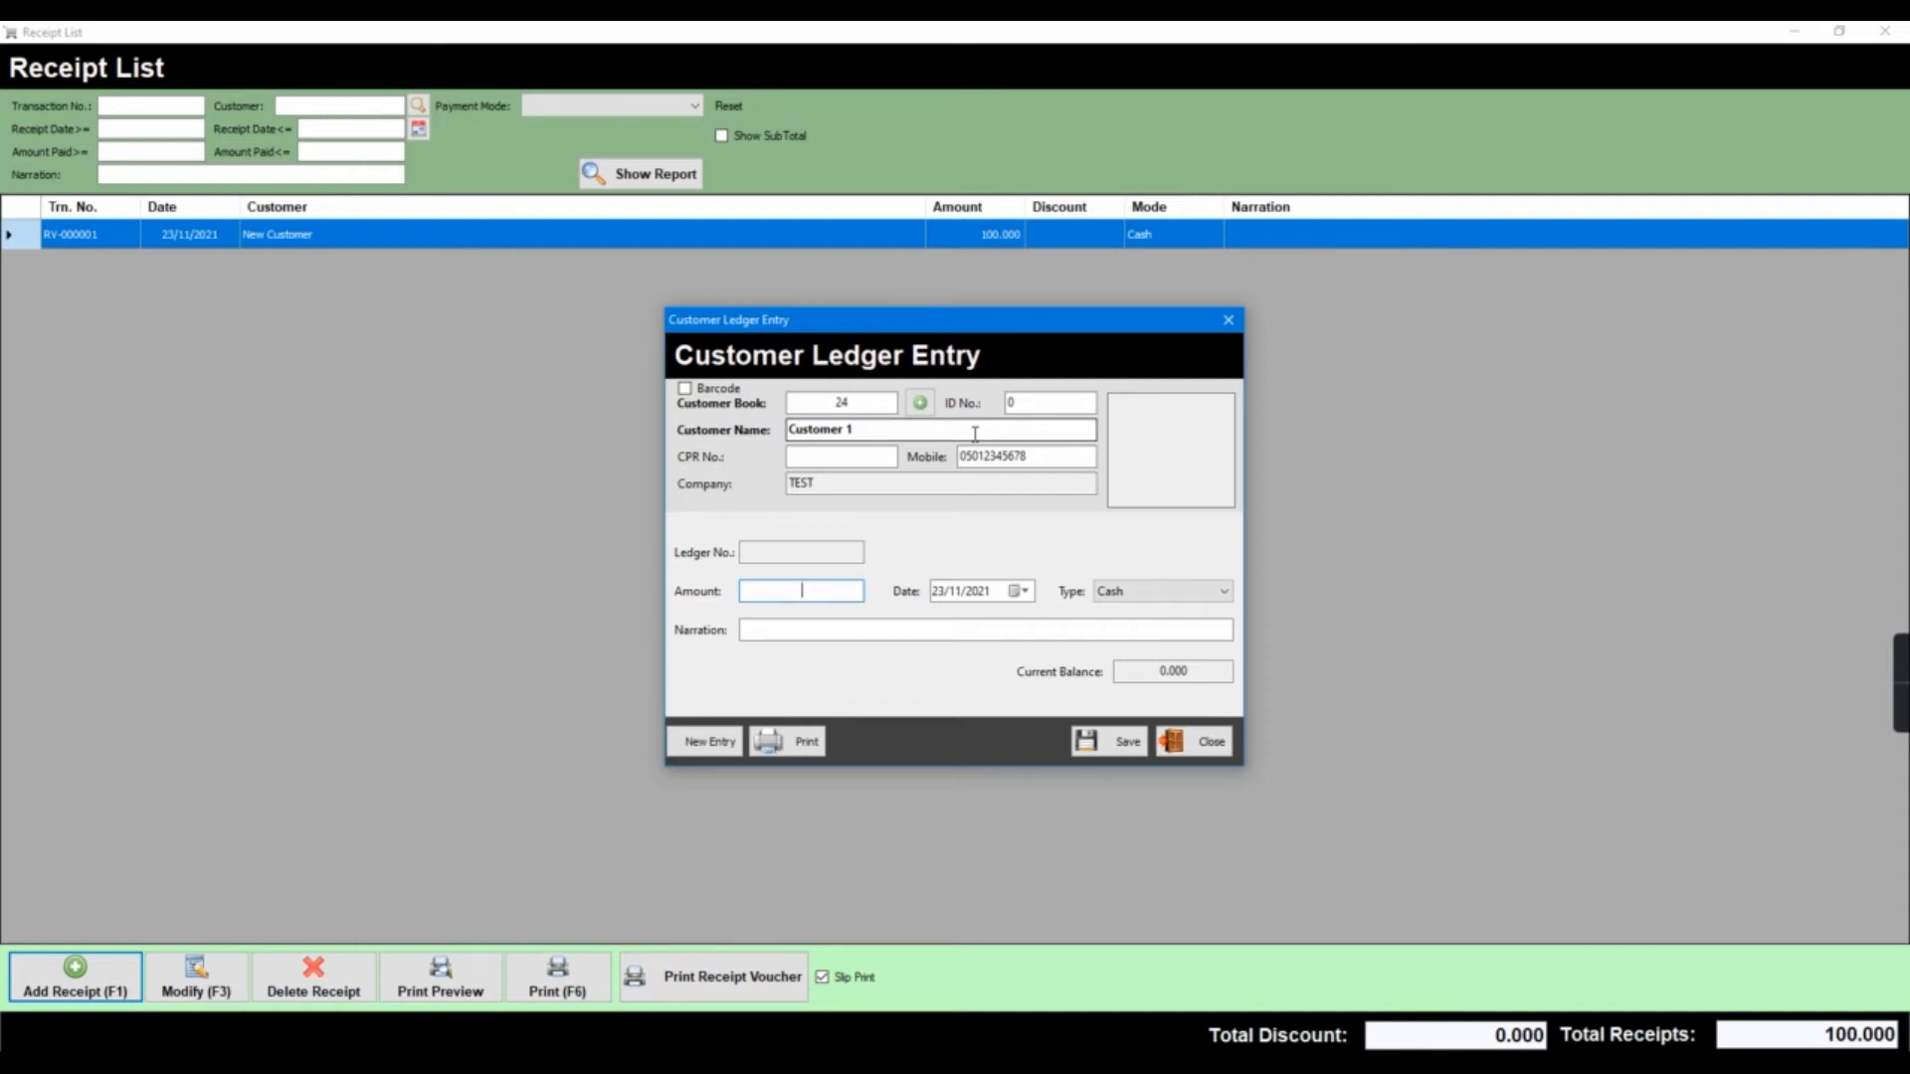
# Set the receipt amount to 10, save it without printing and close the ledger entry
pyautogui.write('10')
pyautogui.click(1115, 744)
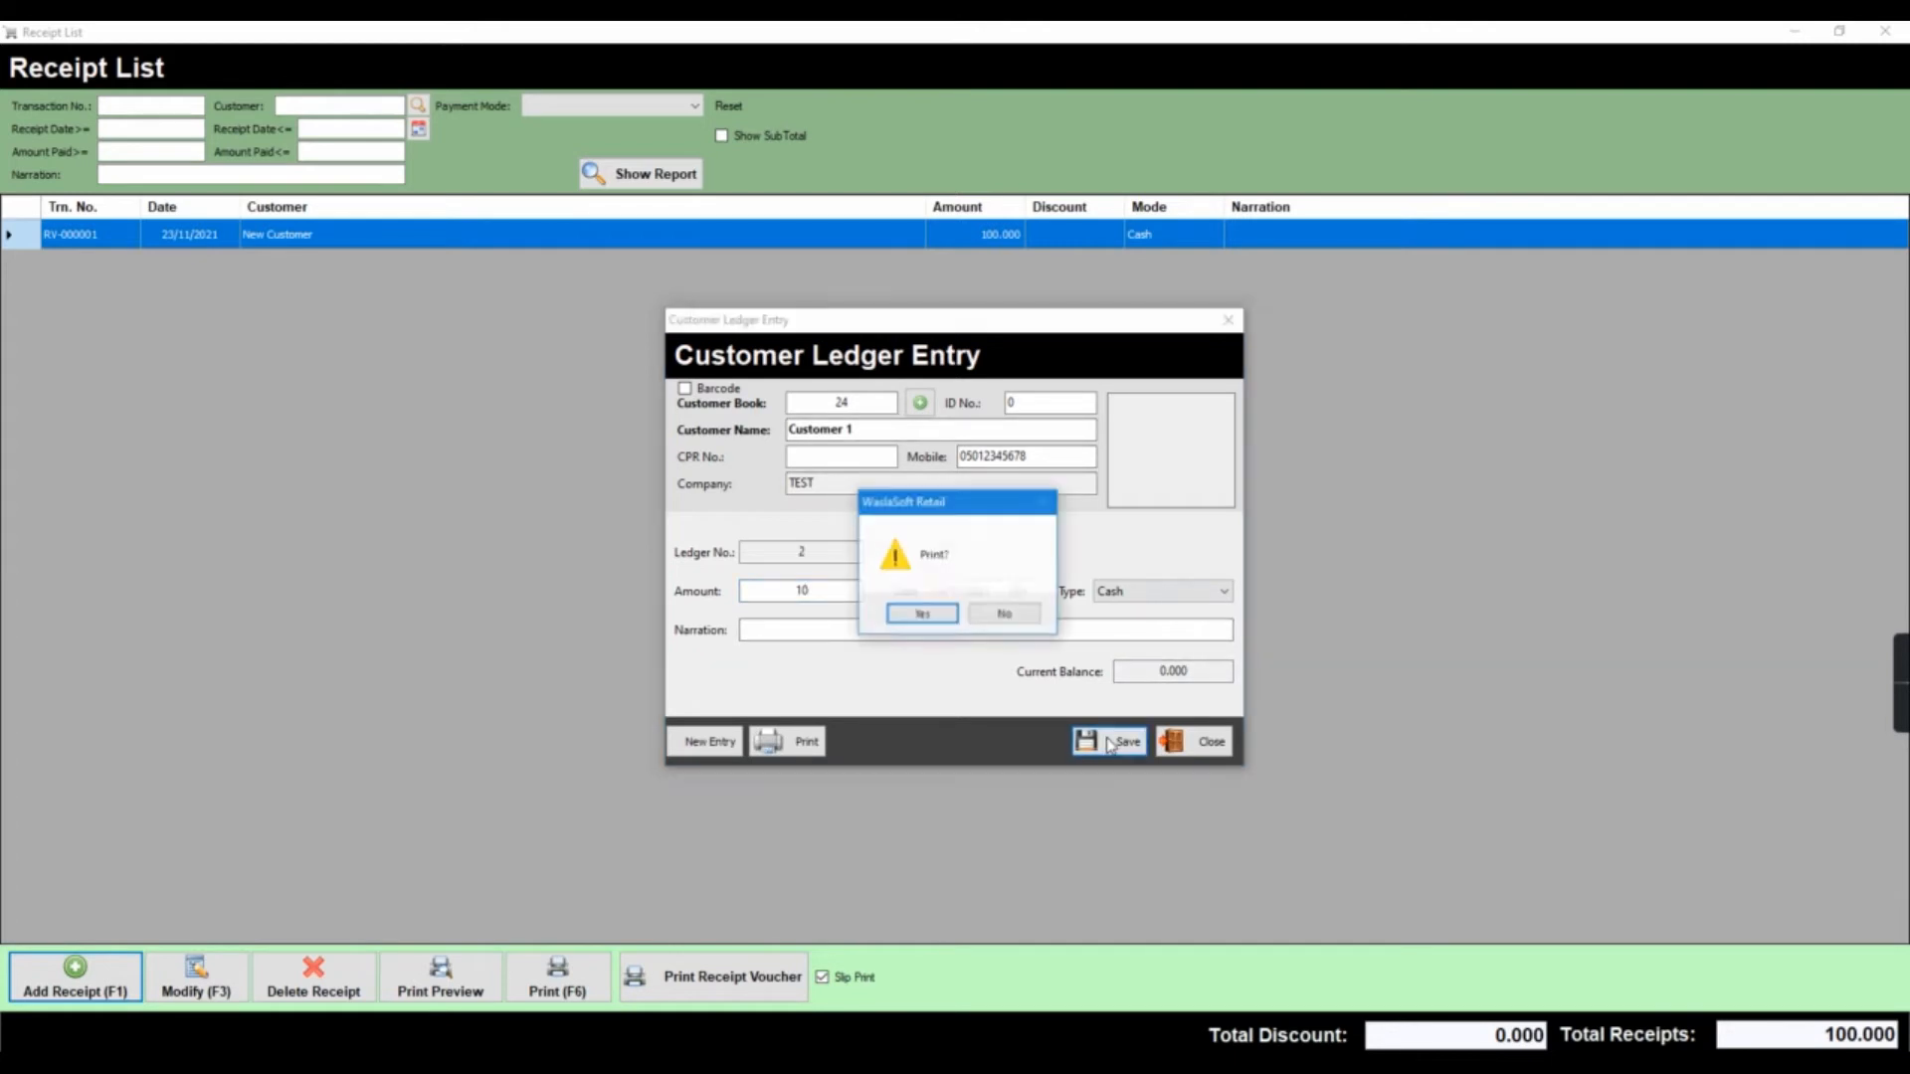
pyautogui.click(998, 614)
pyautogui.click(1193, 741)
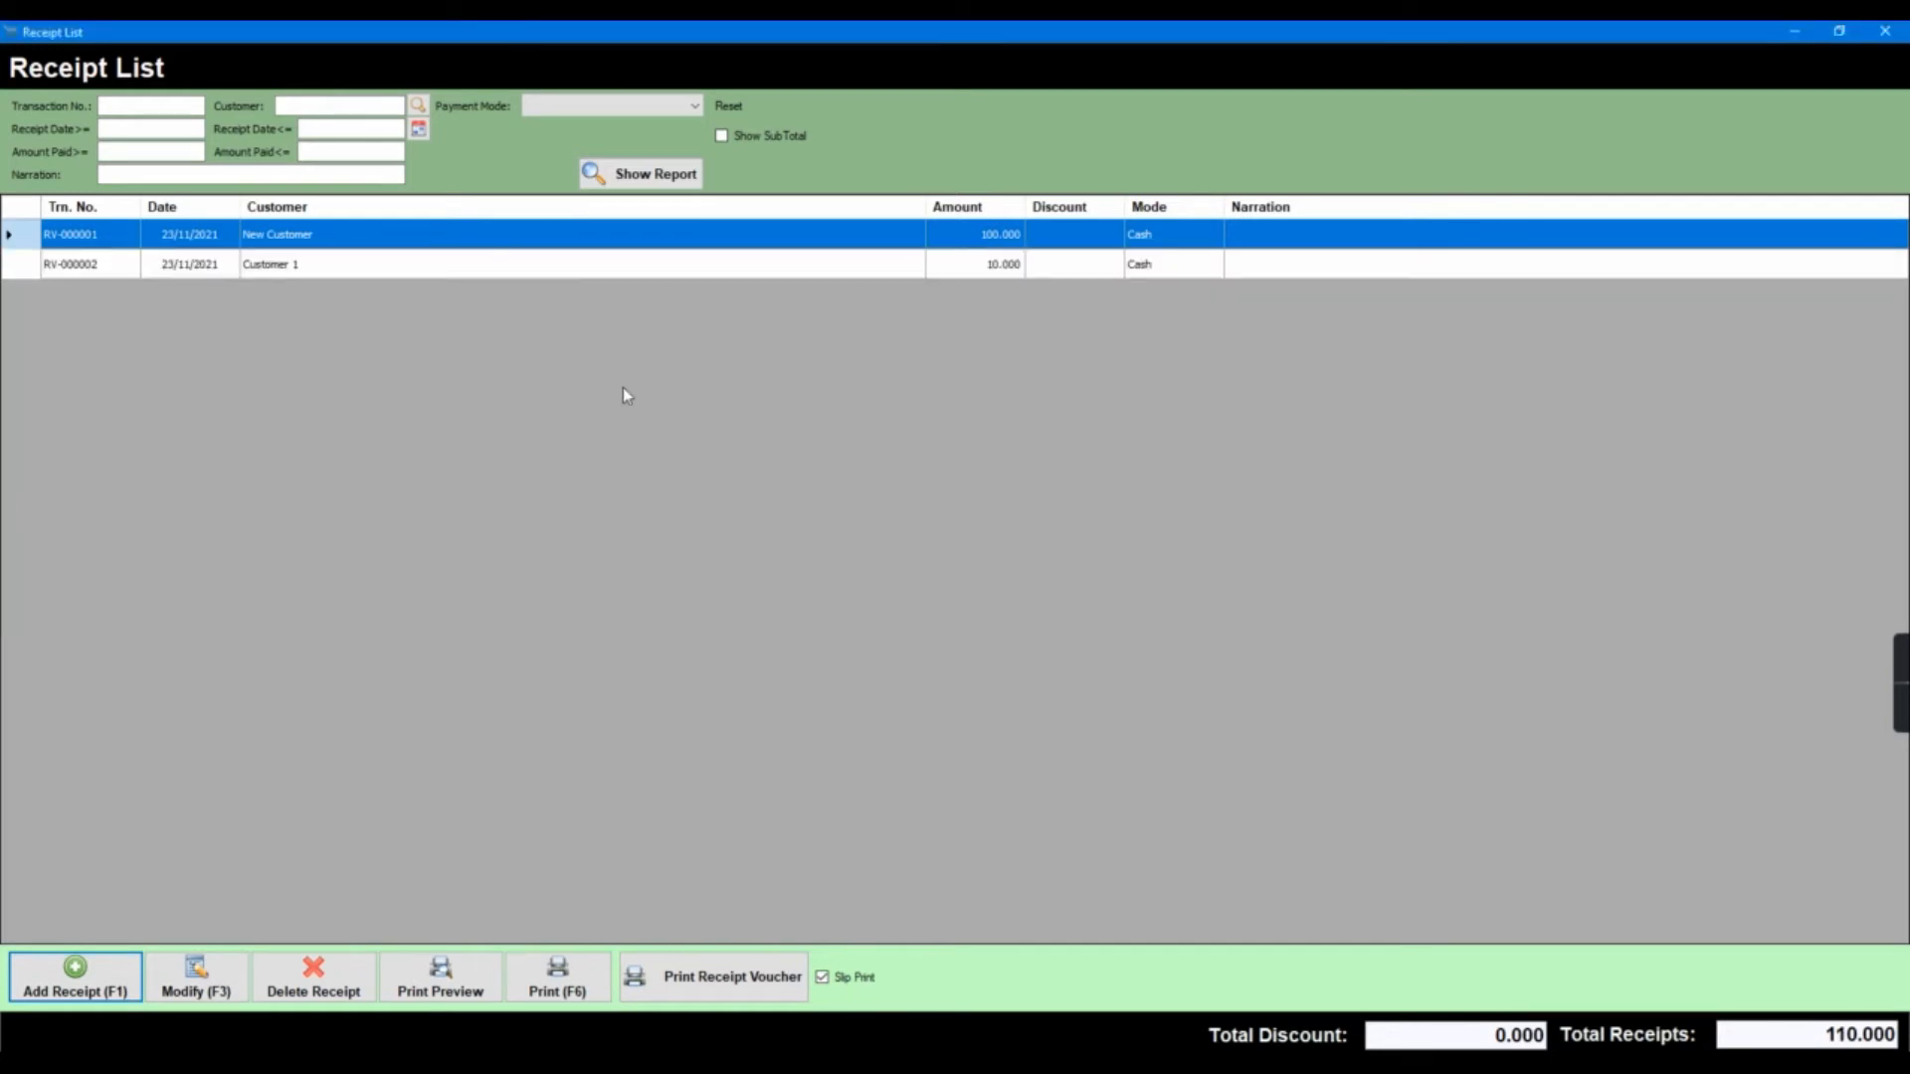
# Change the type of Customer 1's receipt to Discount, save it without printing and close the ledger entry
pyautogui.click(721, 270)
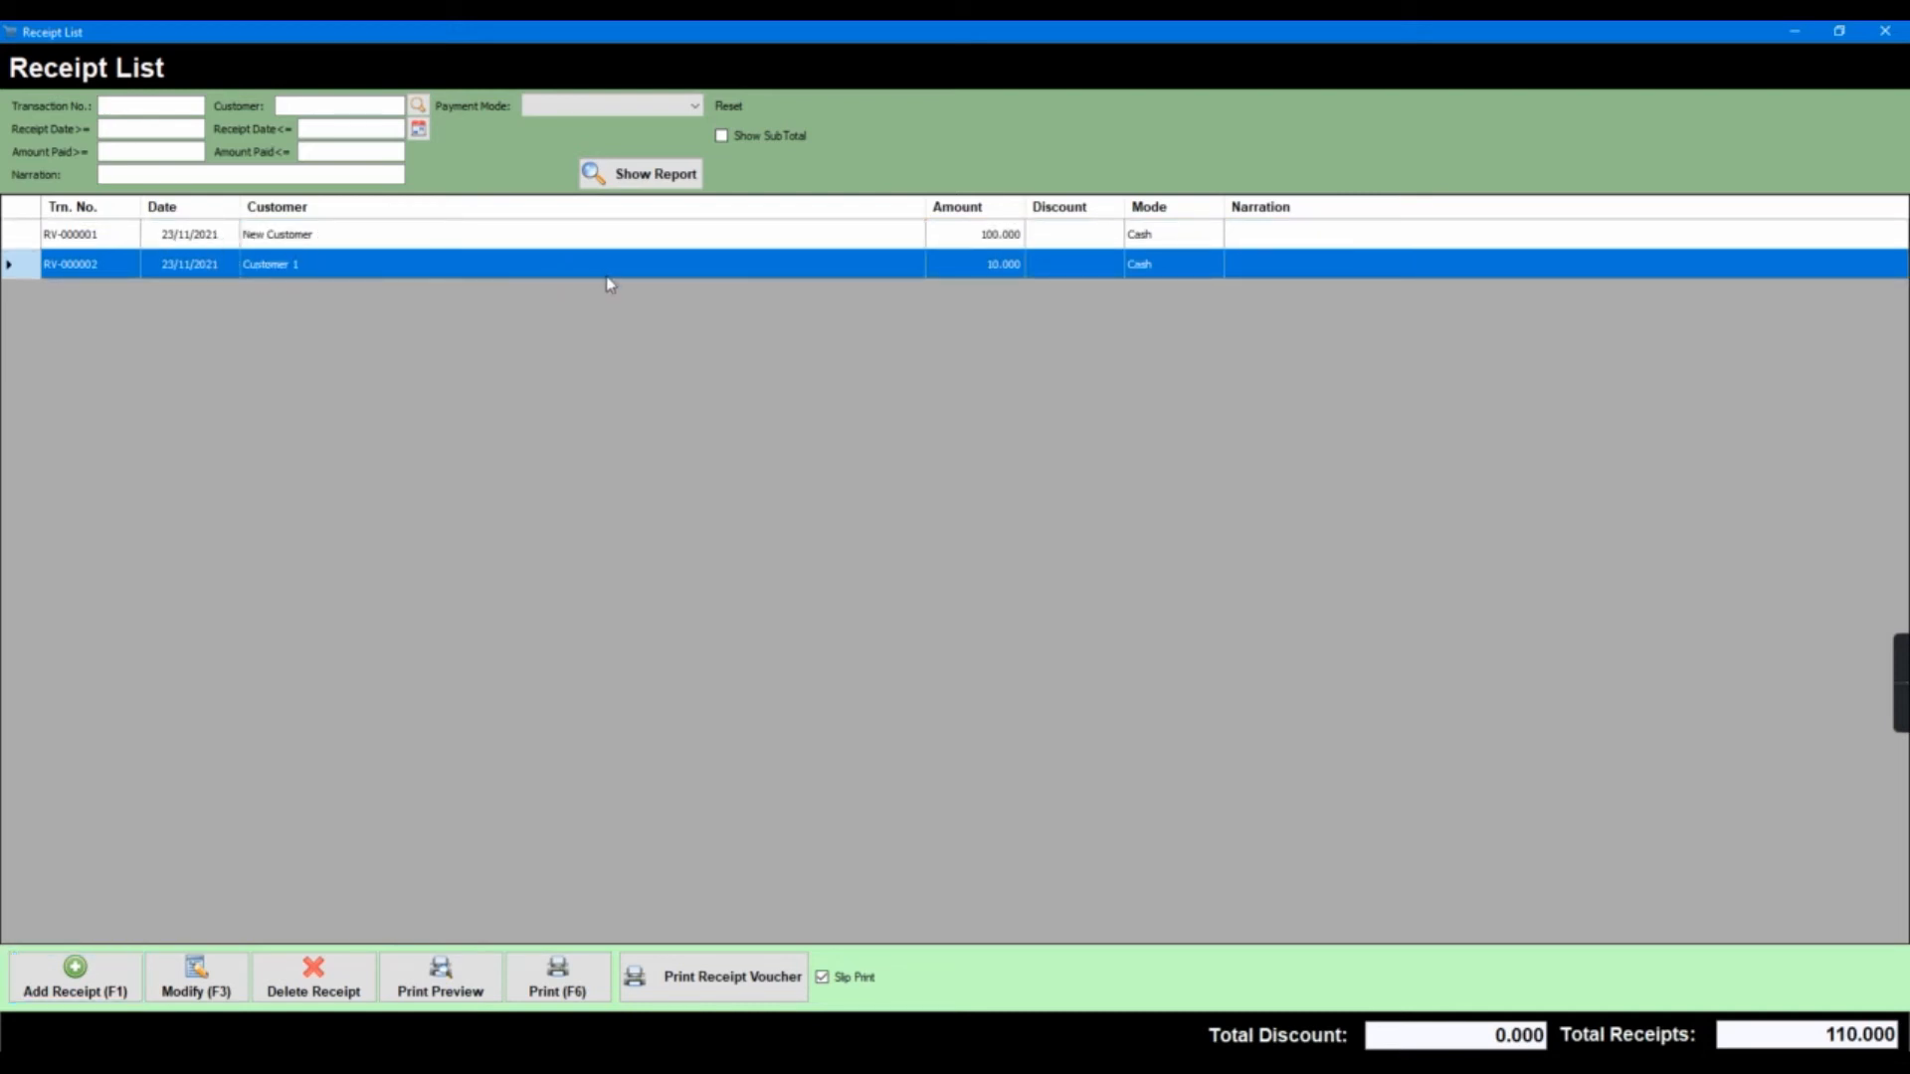
pyautogui.doubleClick(1140, 272)
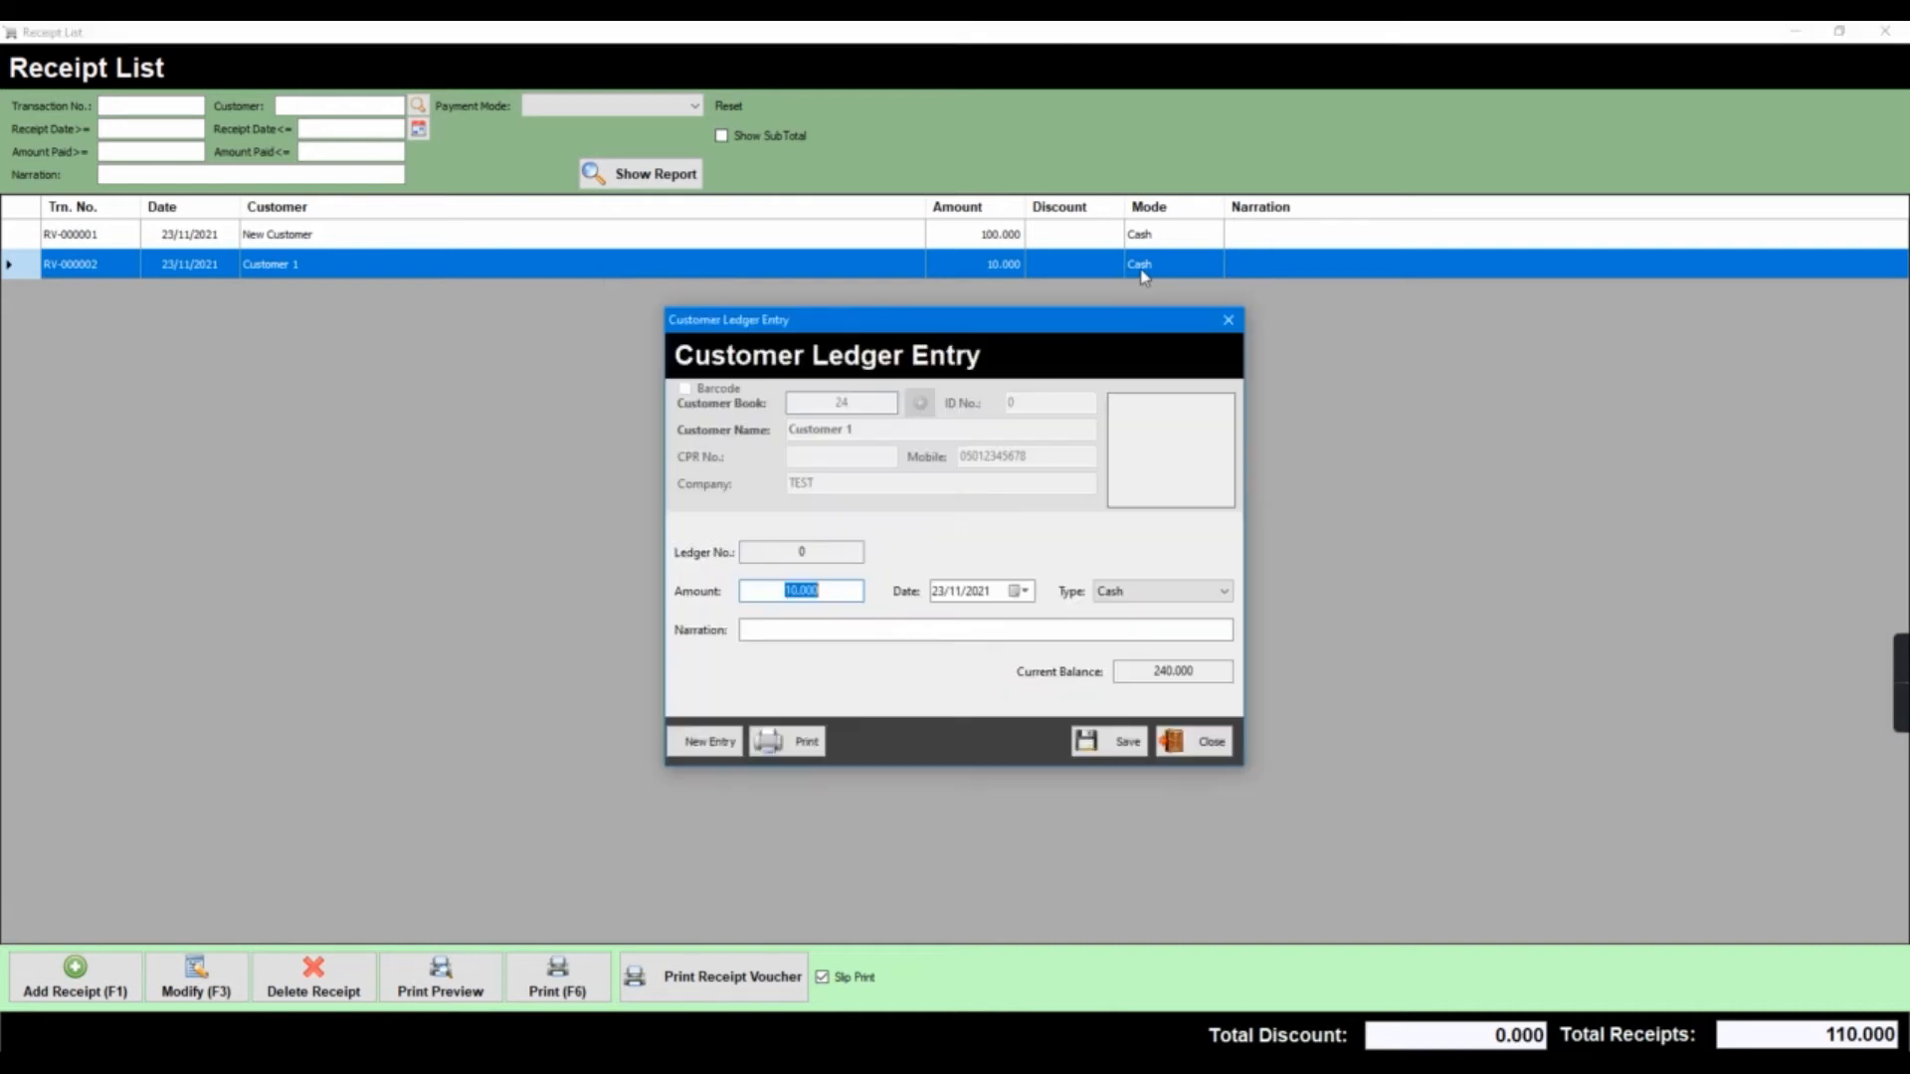
pyautogui.click(1134, 591)
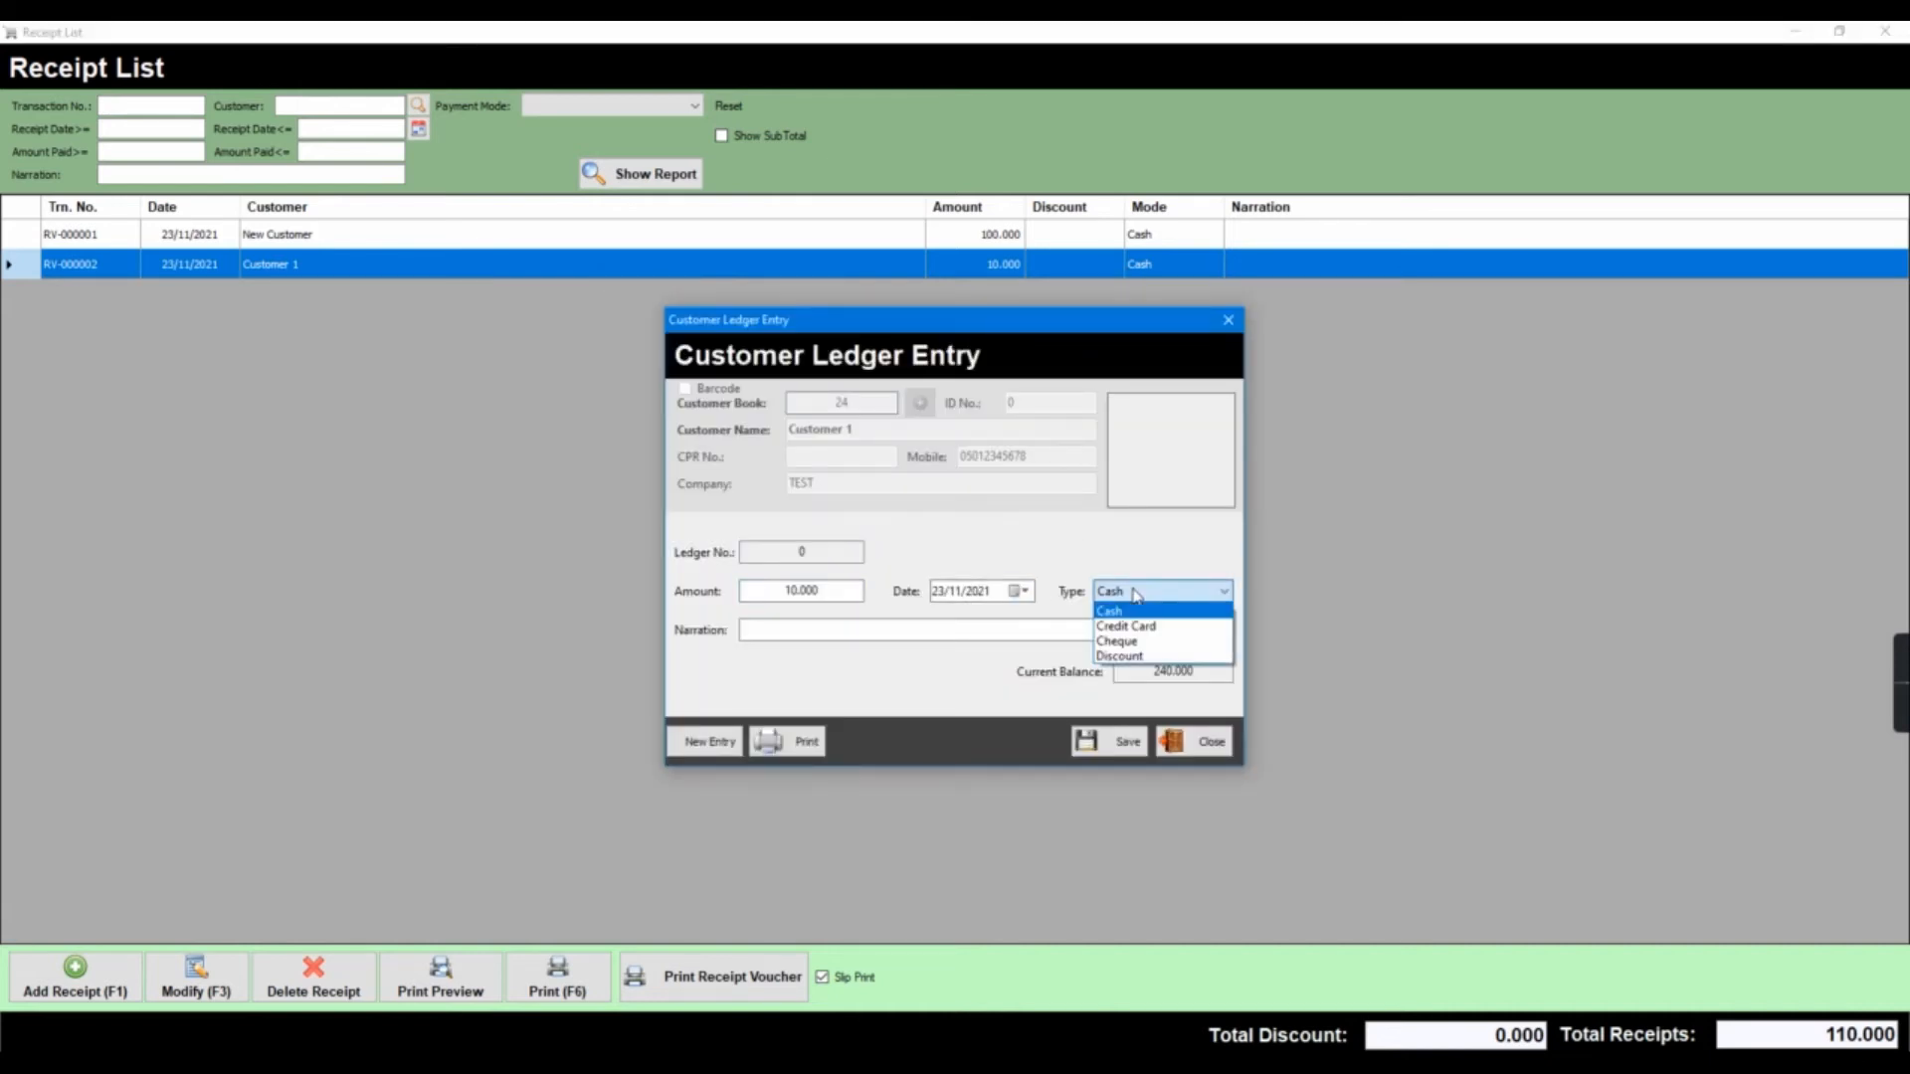
pyautogui.click(1150, 657)
pyautogui.click(1161, 595)
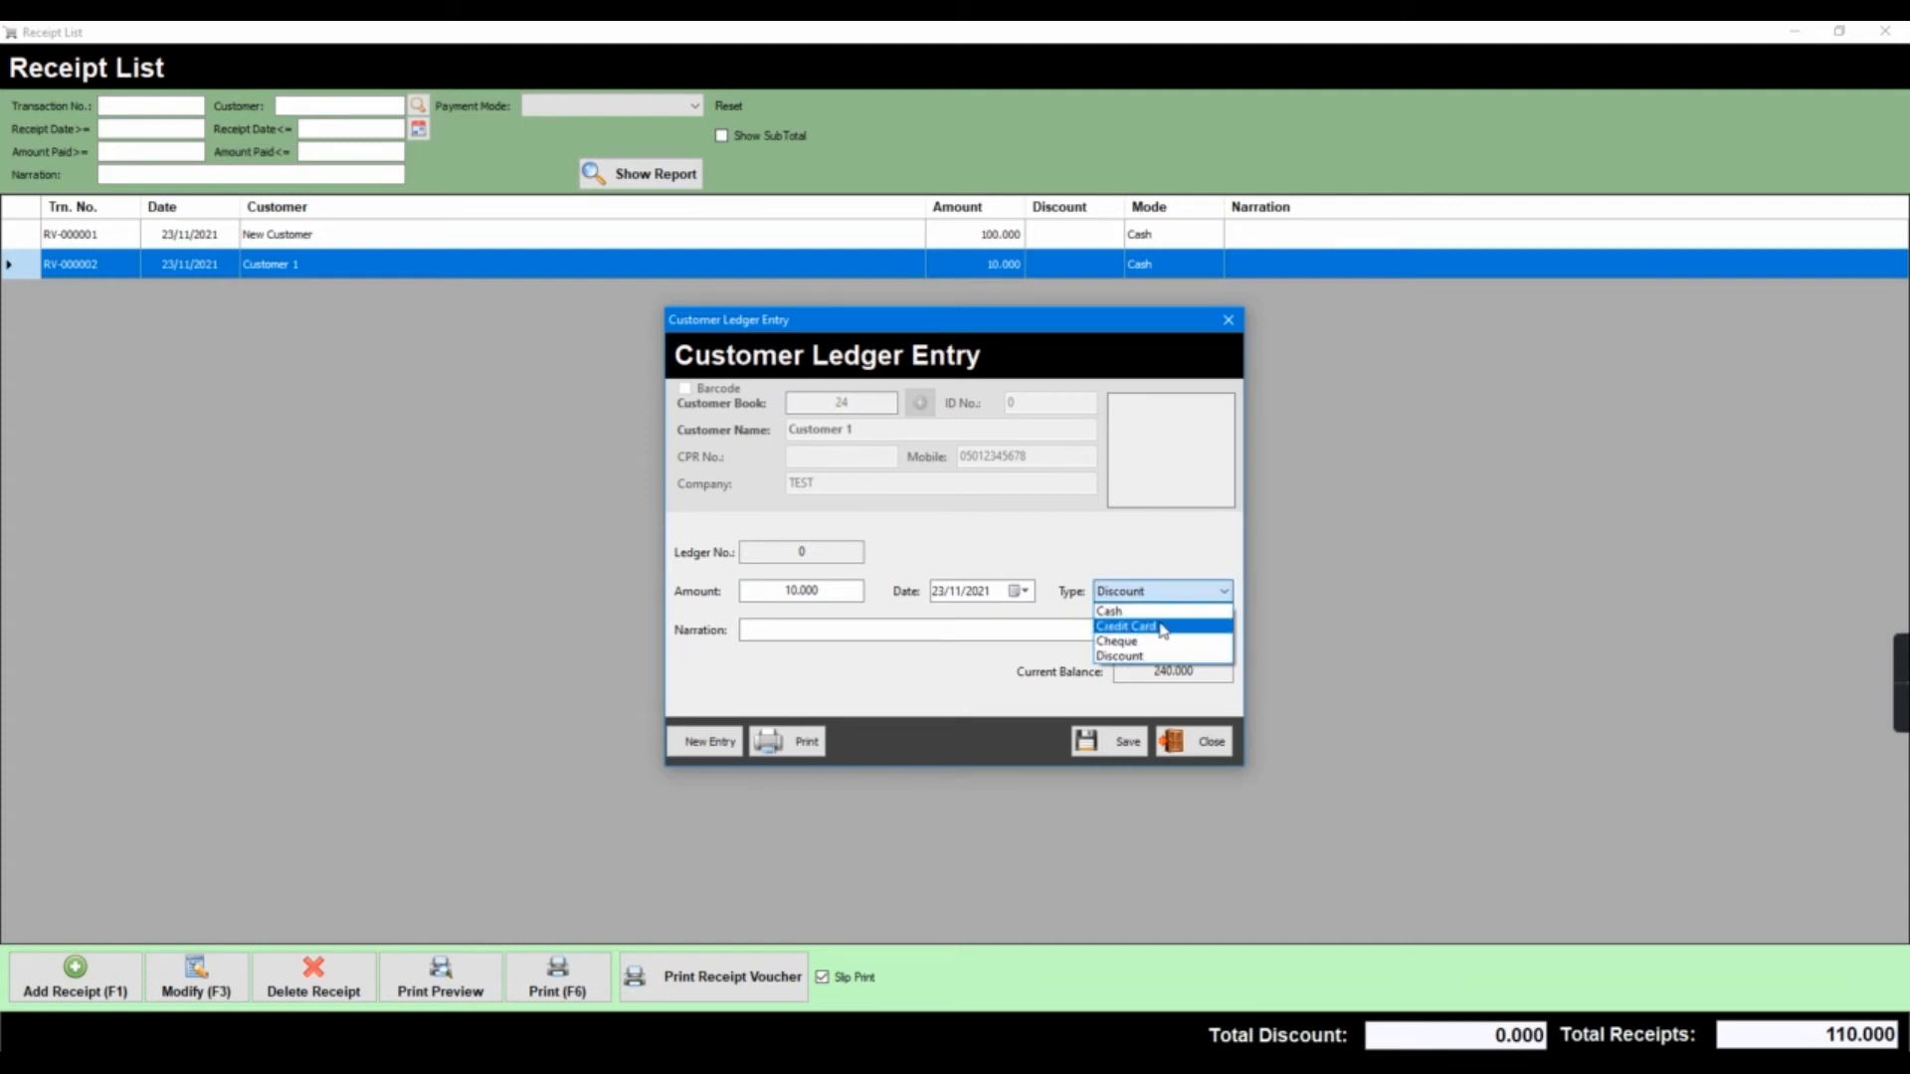
pyautogui.click(1041, 651)
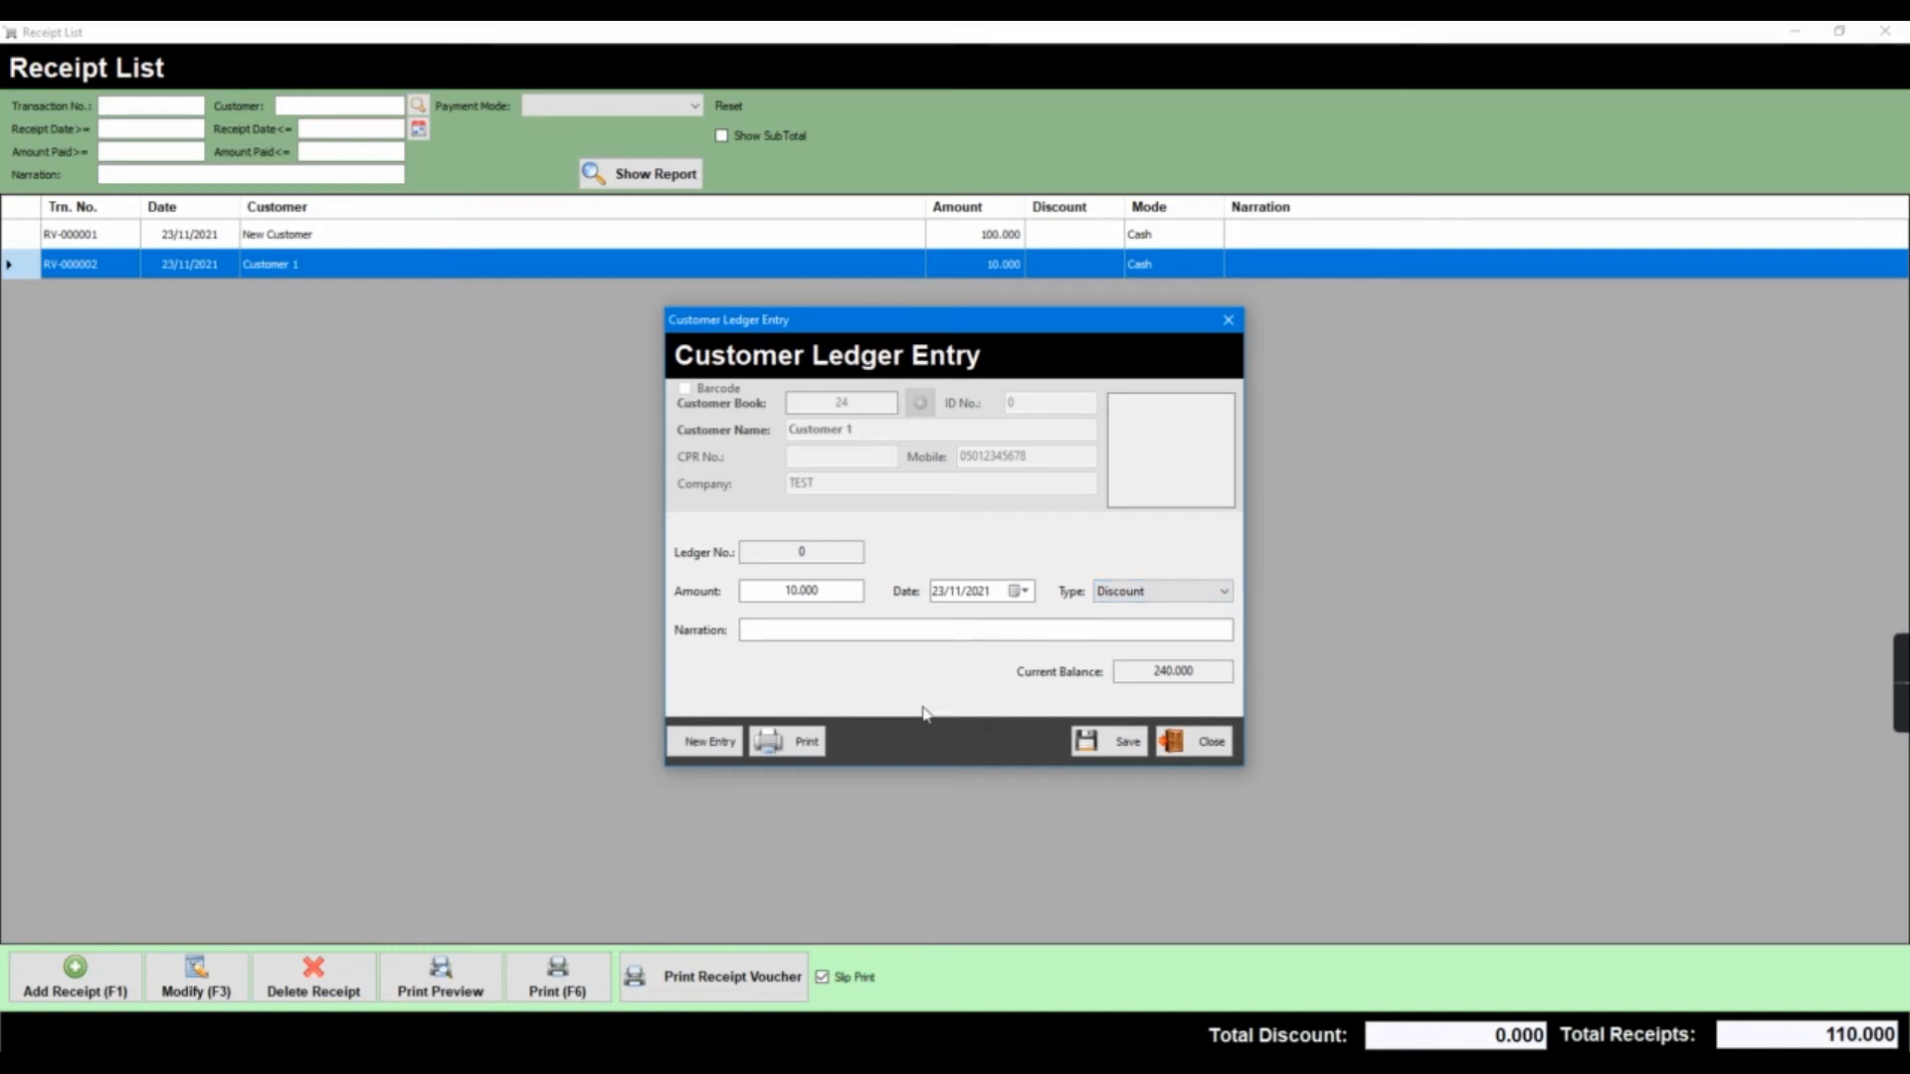
pyautogui.click(806, 744)
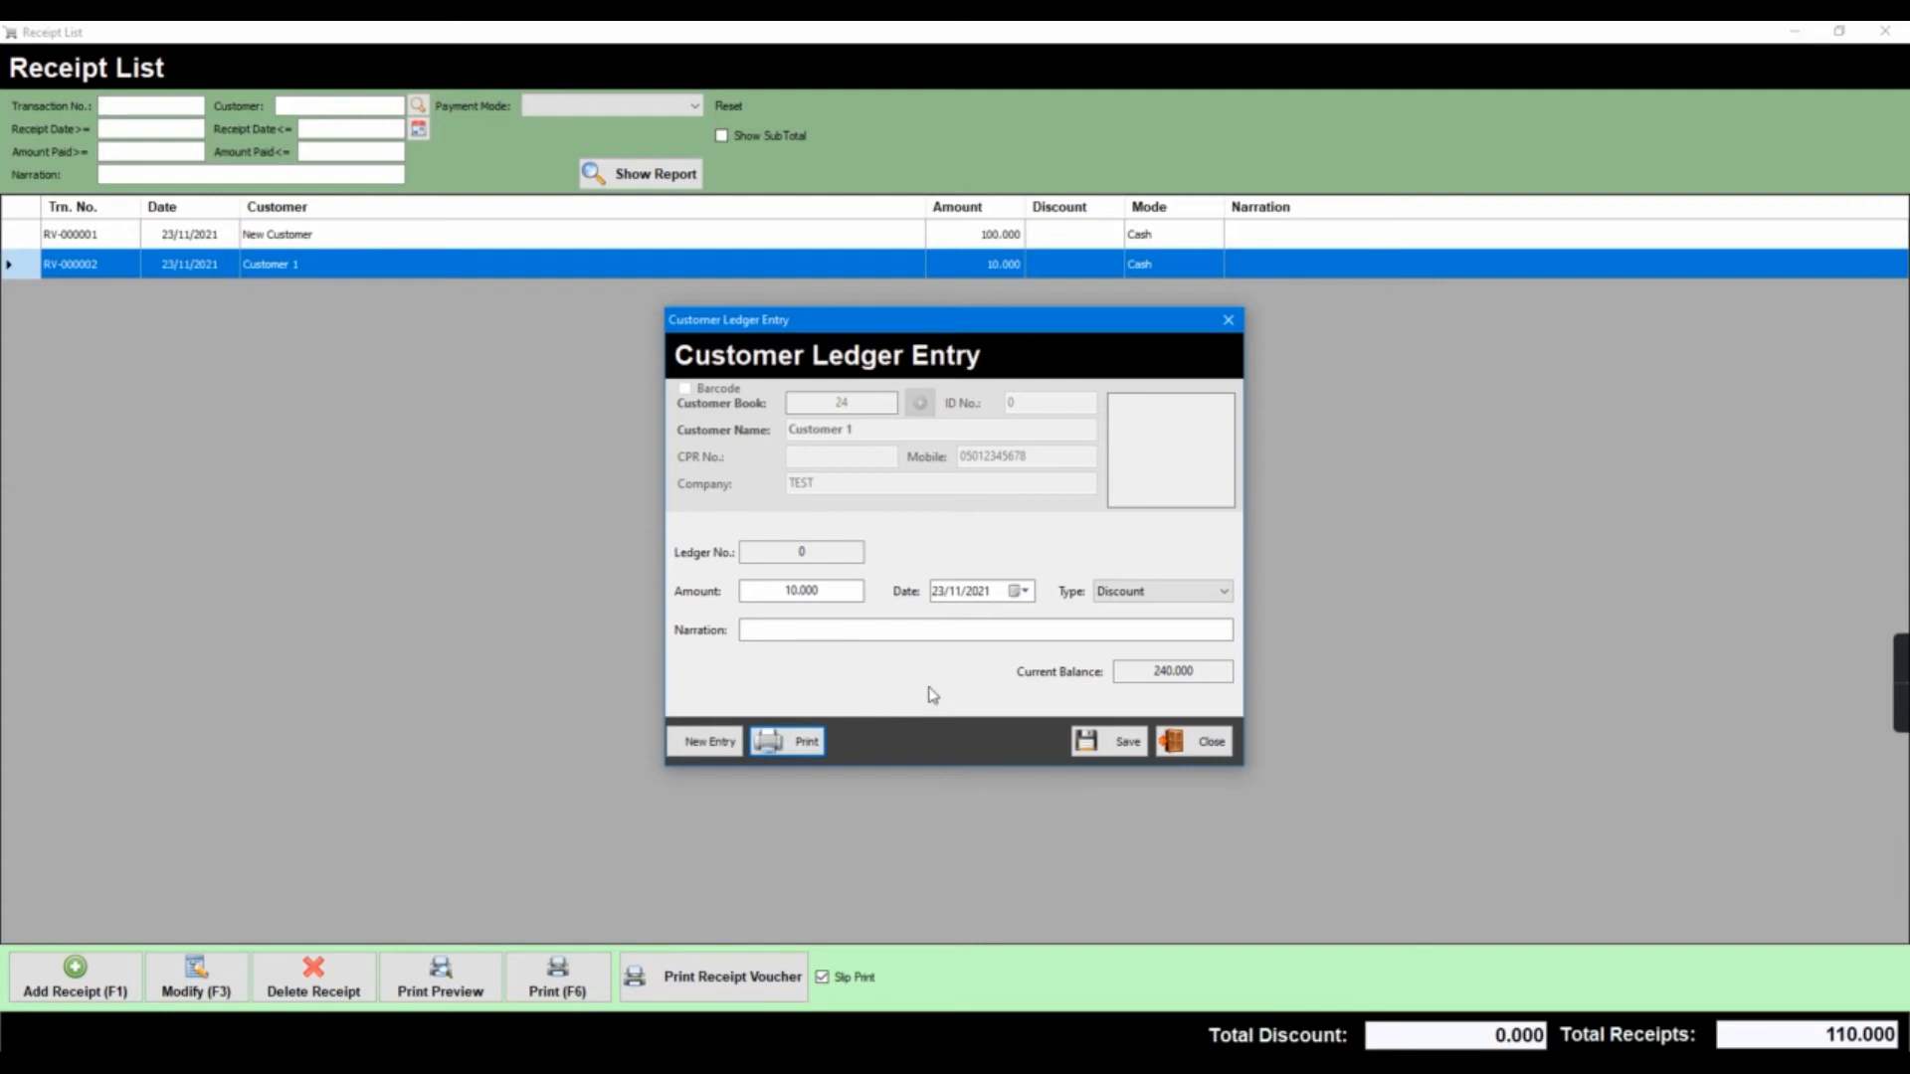
pyautogui.click(1104, 743)
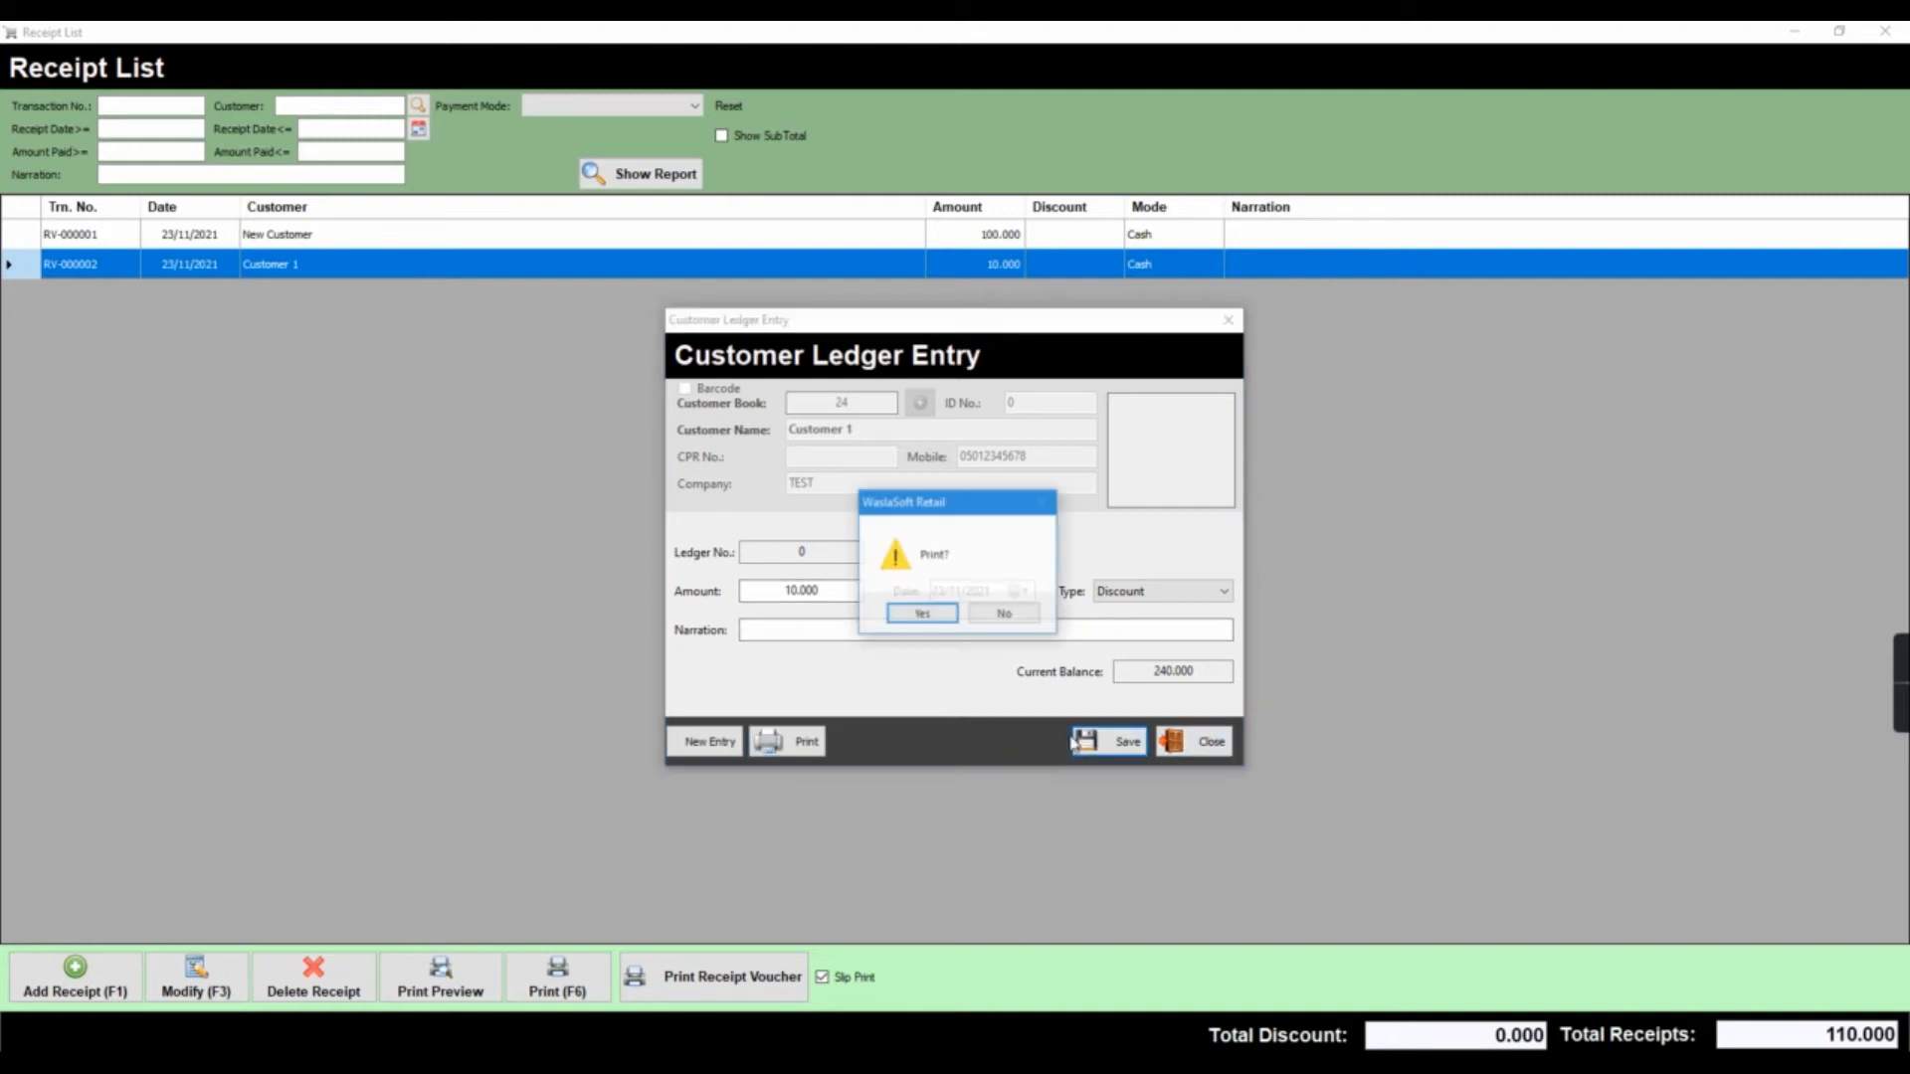
pyautogui.click(1007, 615)
pyautogui.click(1184, 742)
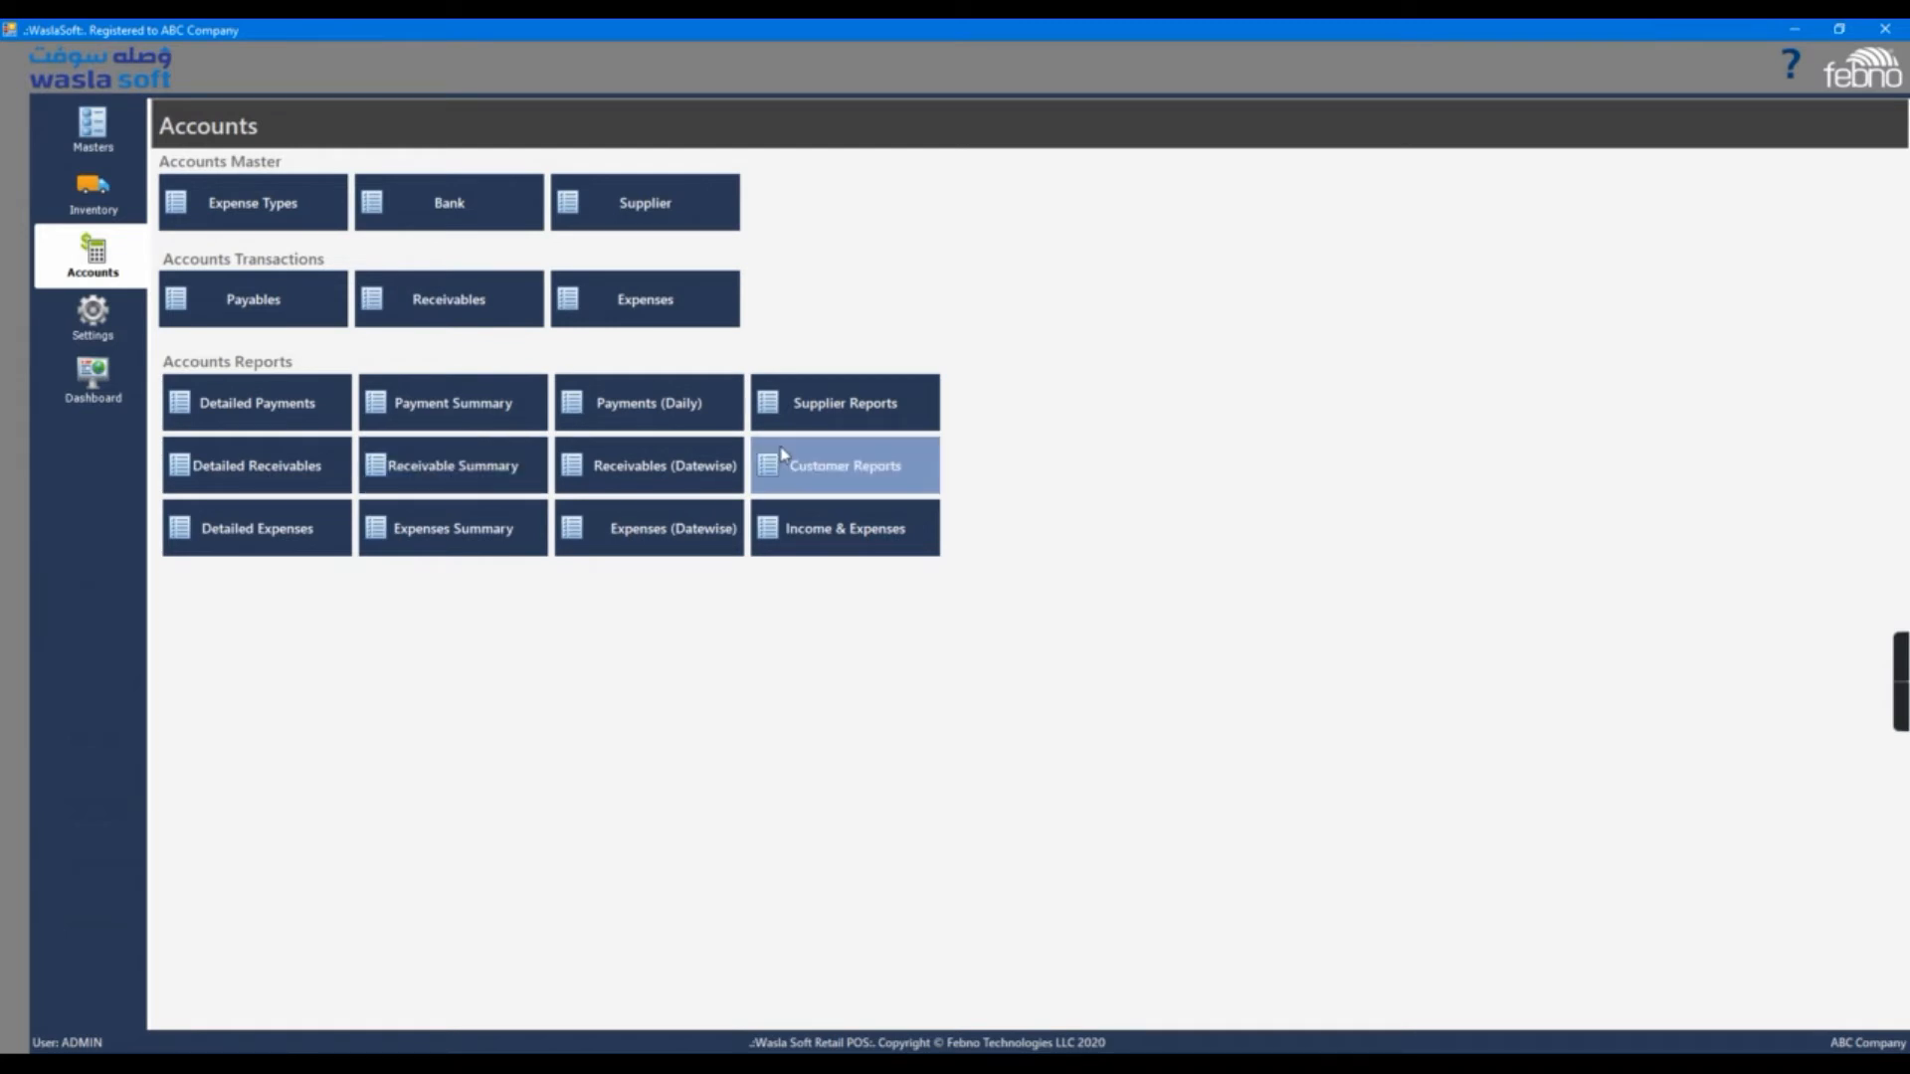
# Open the detailed payments report and view the payment entry of transaction PV-000002, closing the entry again
pyautogui.click(276, 426)
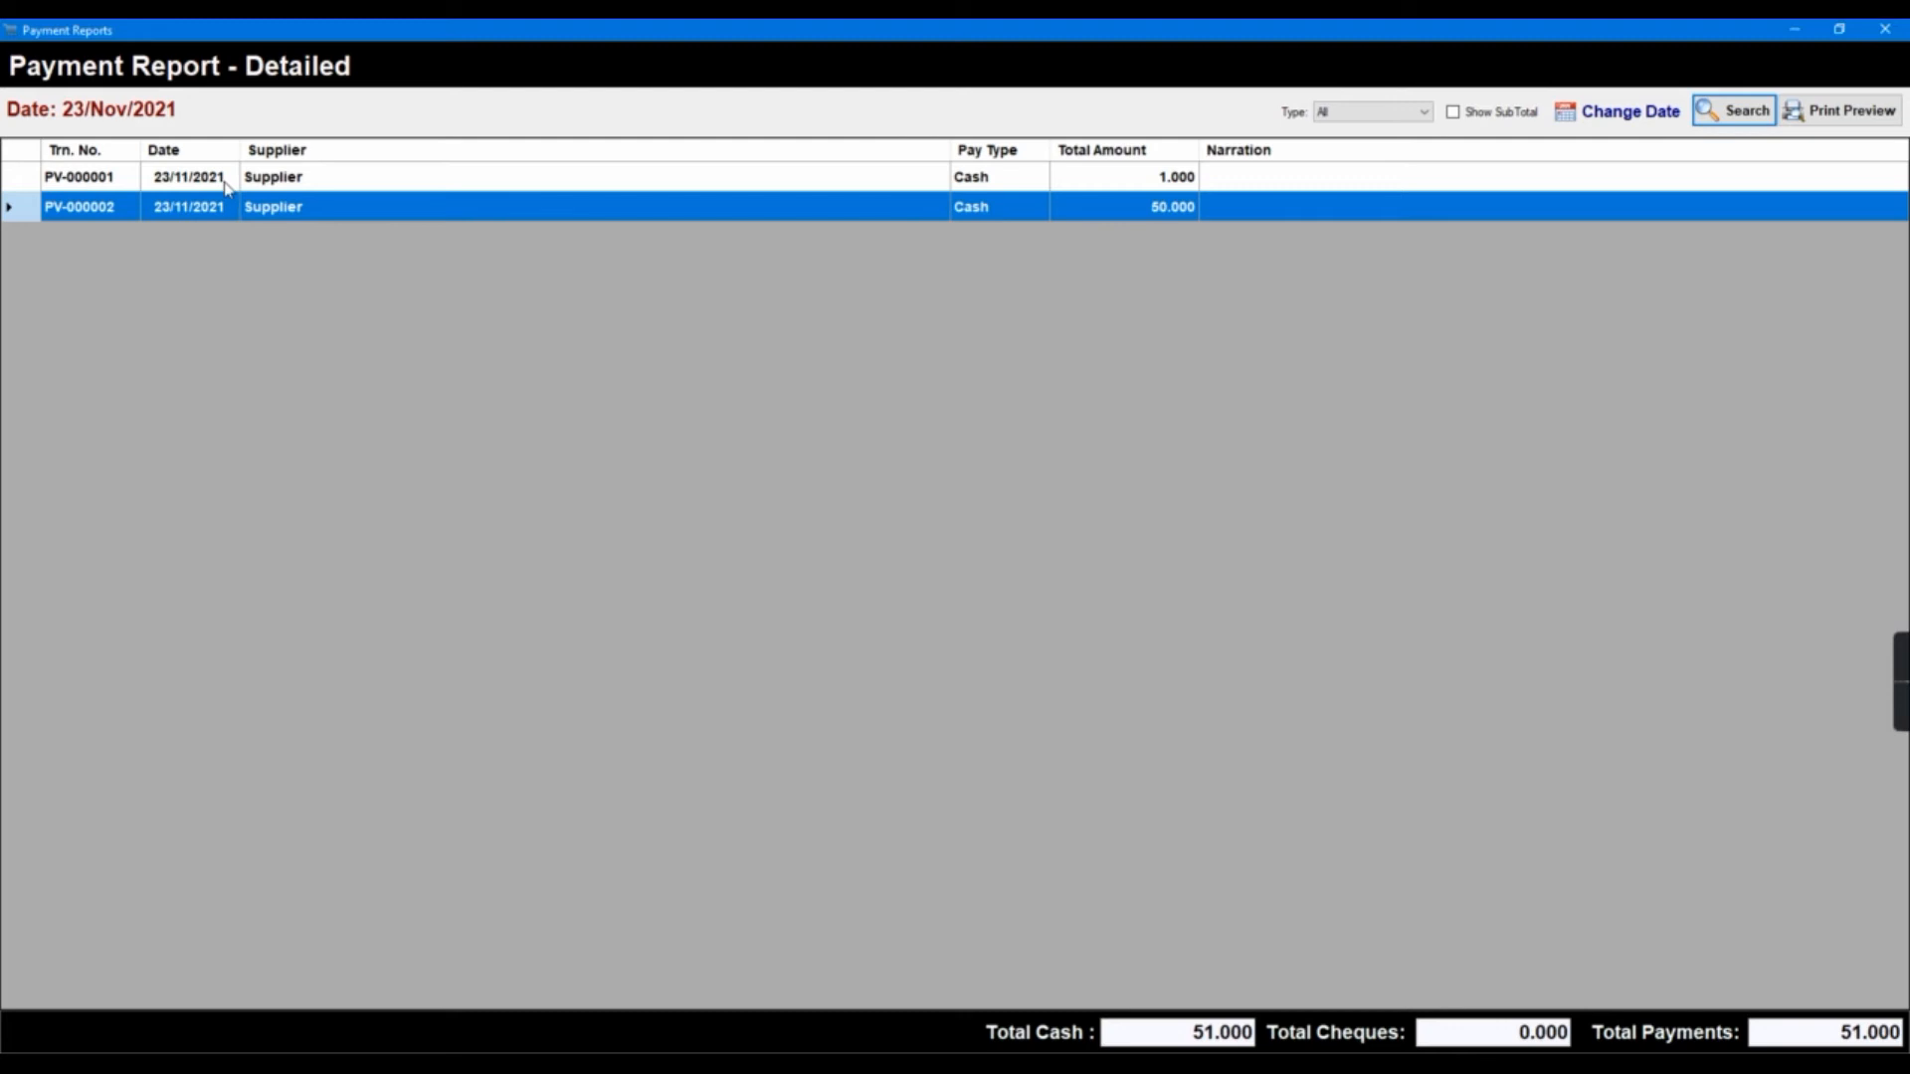
pyautogui.click(336, 184)
pyautogui.click(334, 212)
pyautogui.doubleClick(334, 214)
pyautogui.click(1157, 383)
# Set the detailed payment report's period to the month of November 2021 and show its subtotals
pyautogui.click(1631, 112)
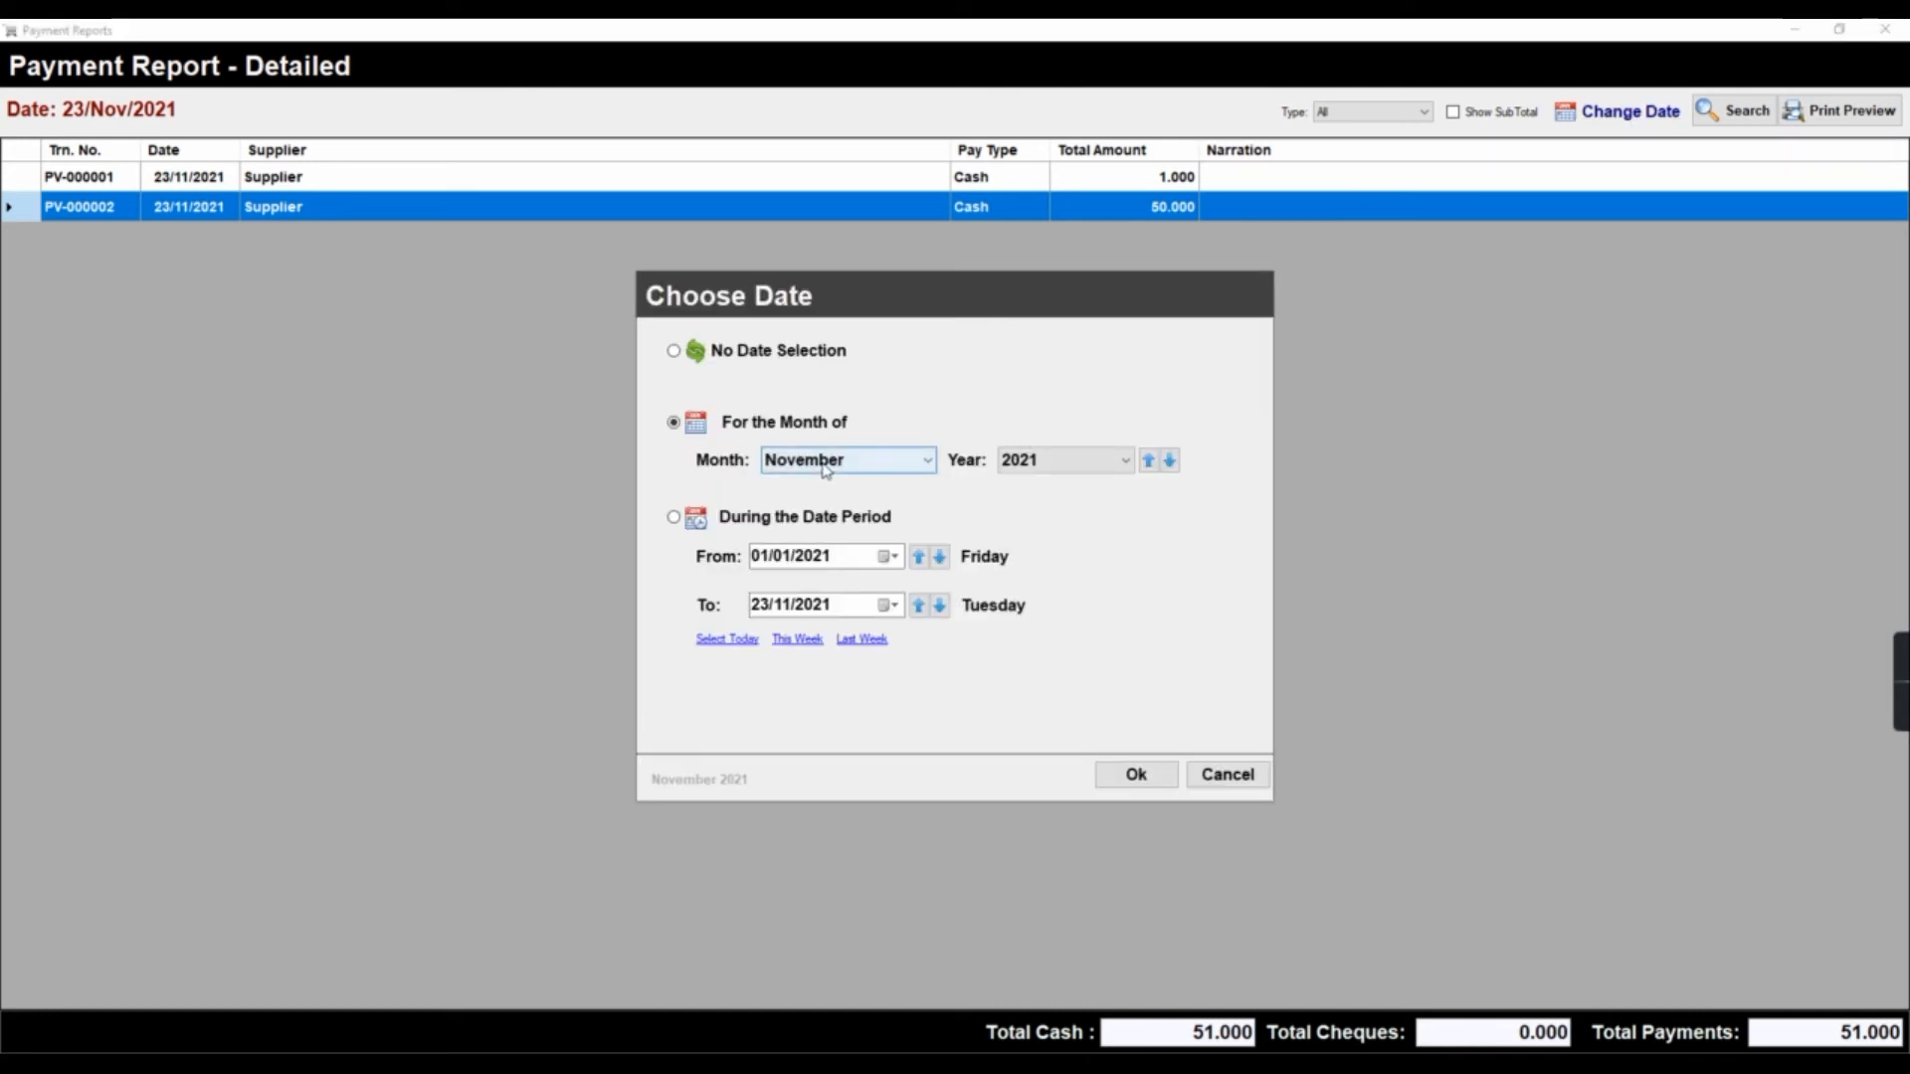
pyautogui.click(1136, 775)
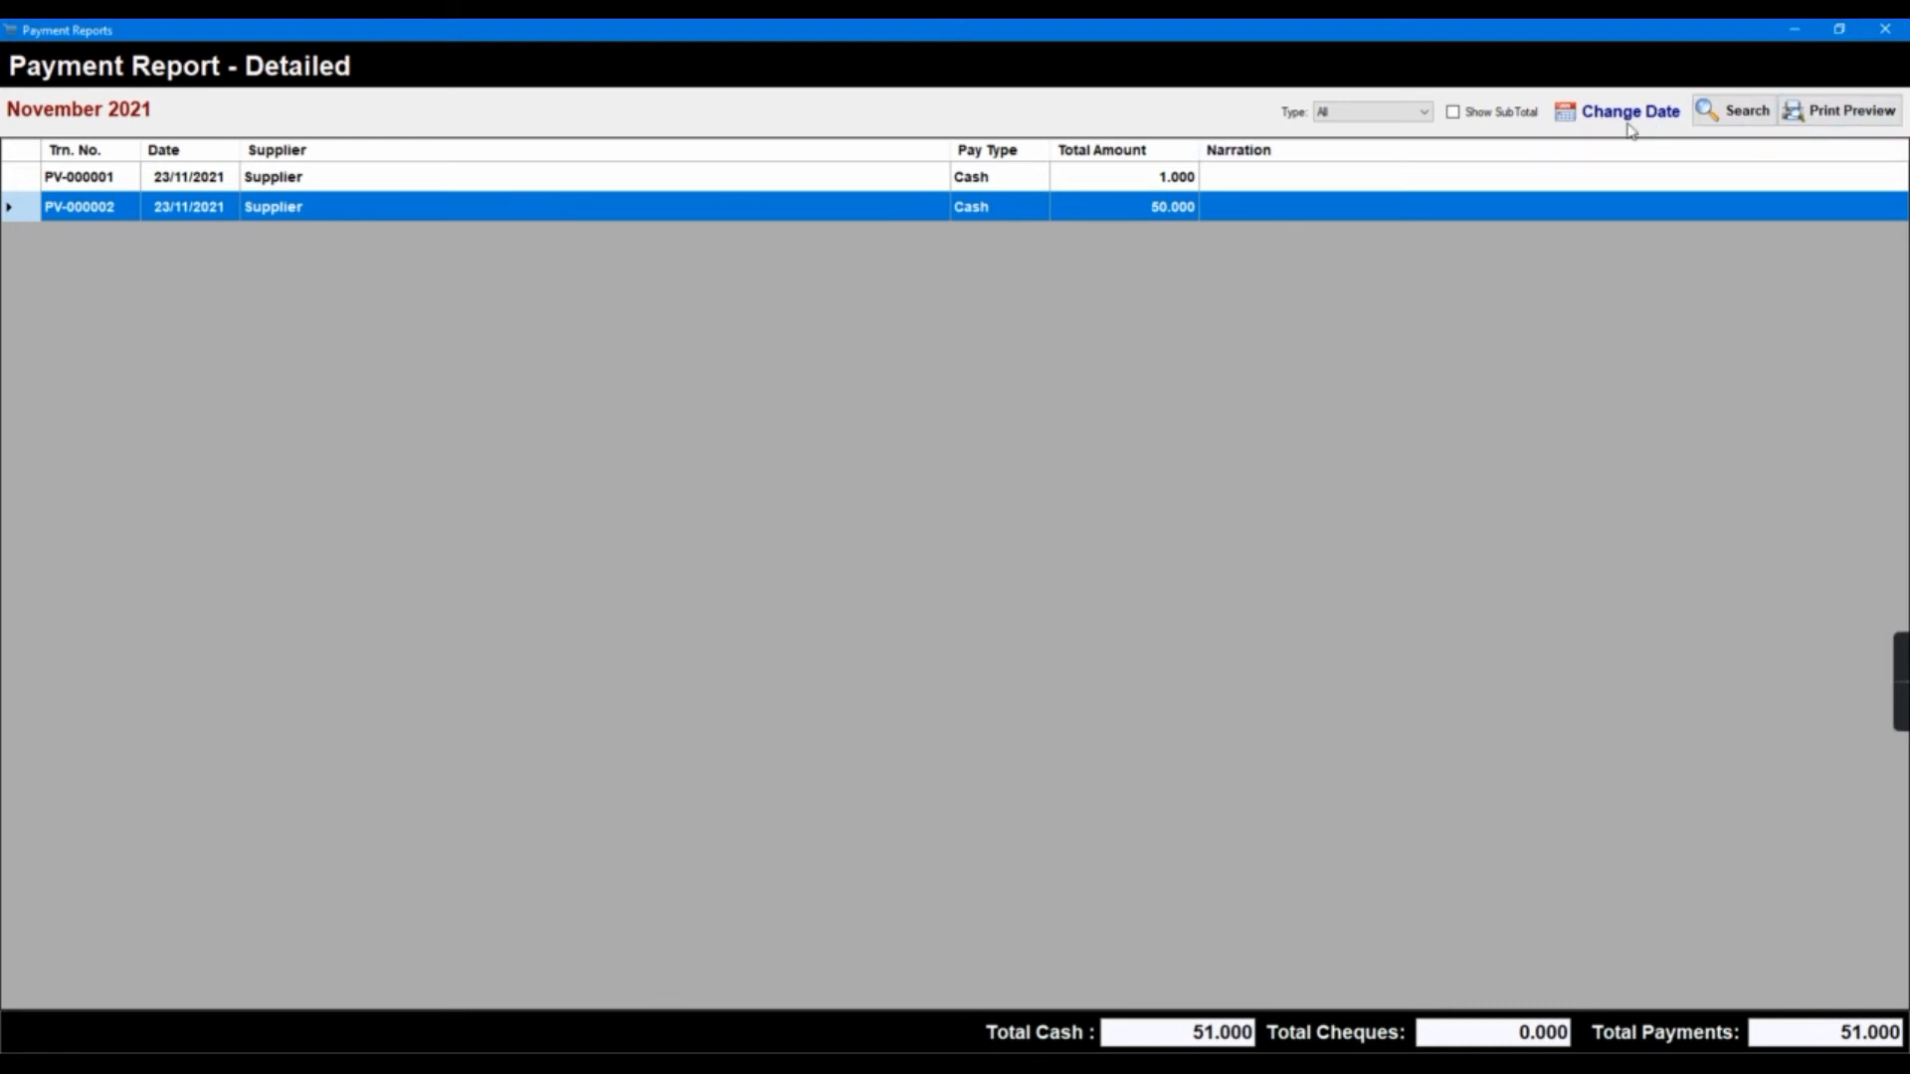
pyautogui.click(1505, 117)
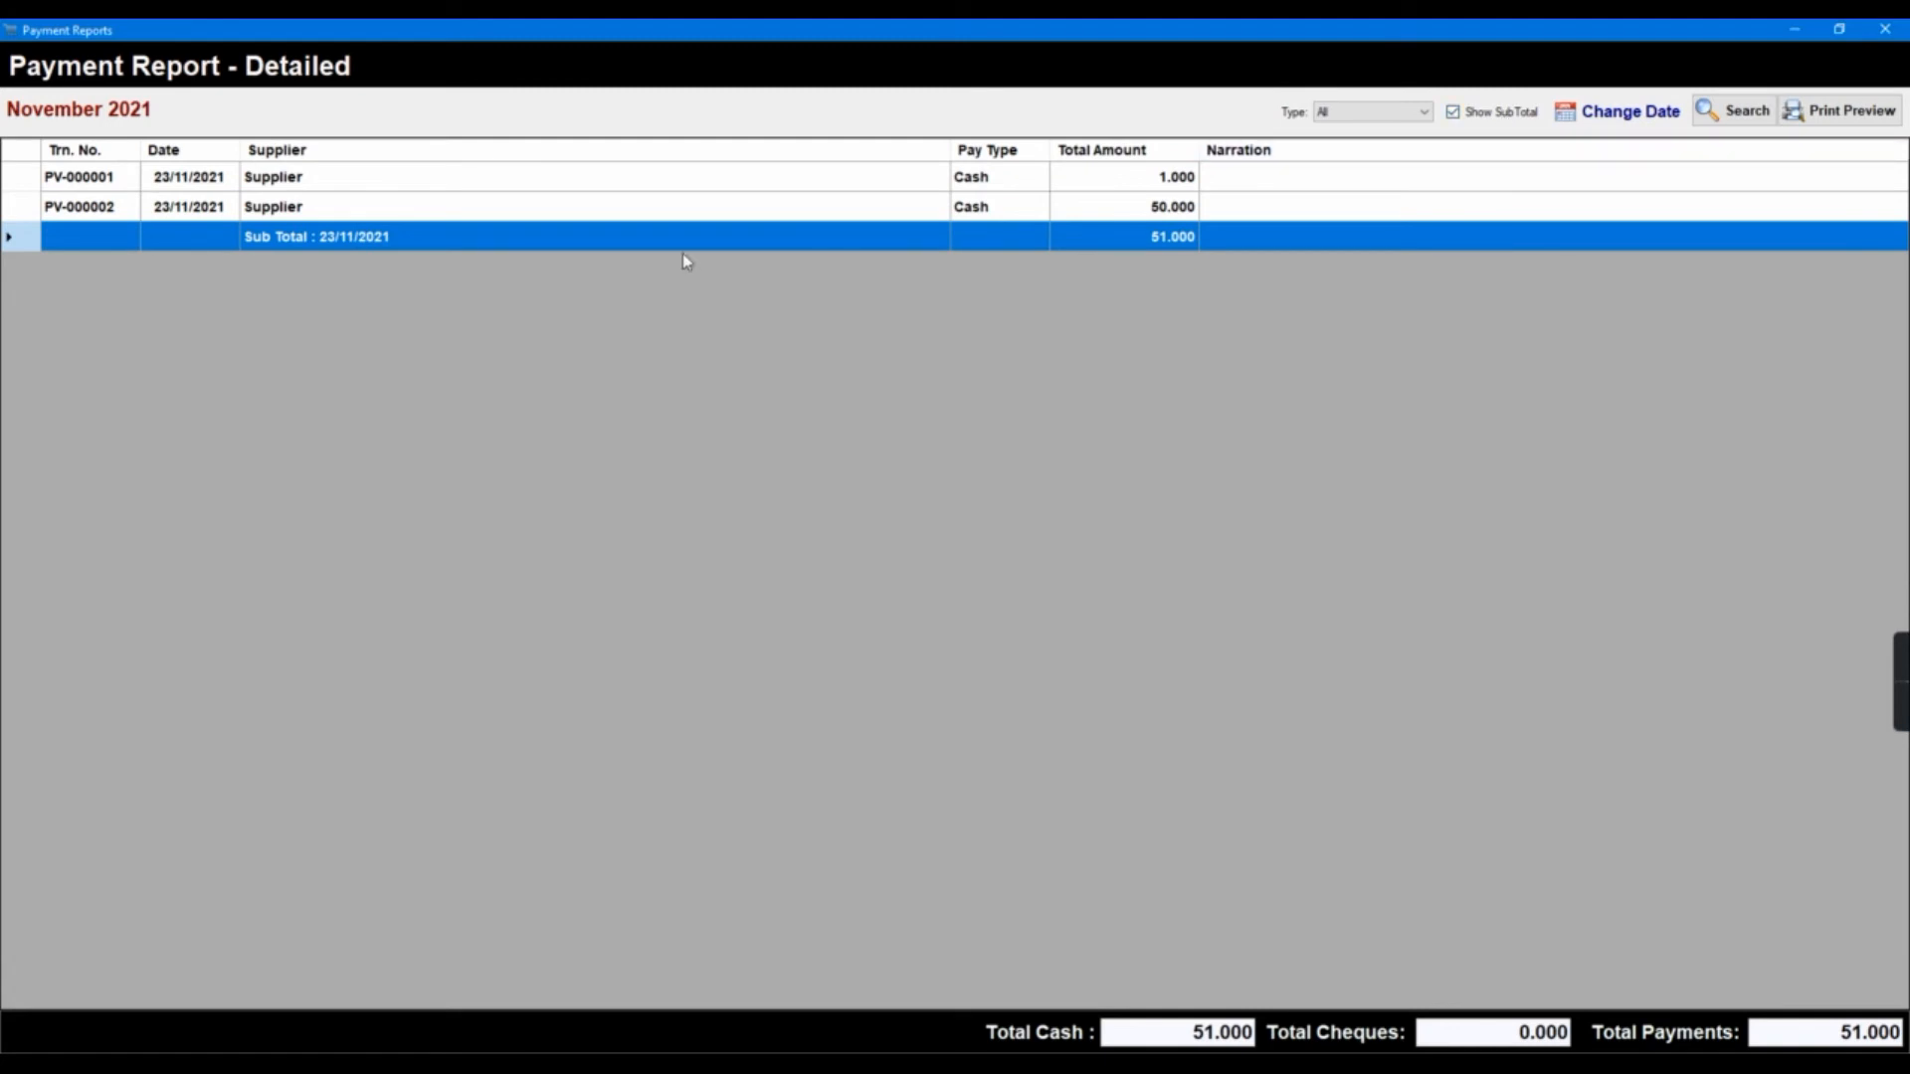
# Go through the report's payment and subtotal rows, and check the print preview of the detailed payment report
pyautogui.click(577, 183)
pyautogui.click(573, 209)
pyautogui.click(560, 245)
pyautogui.click(561, 213)
pyautogui.click(563, 194)
pyautogui.click(1838, 111)
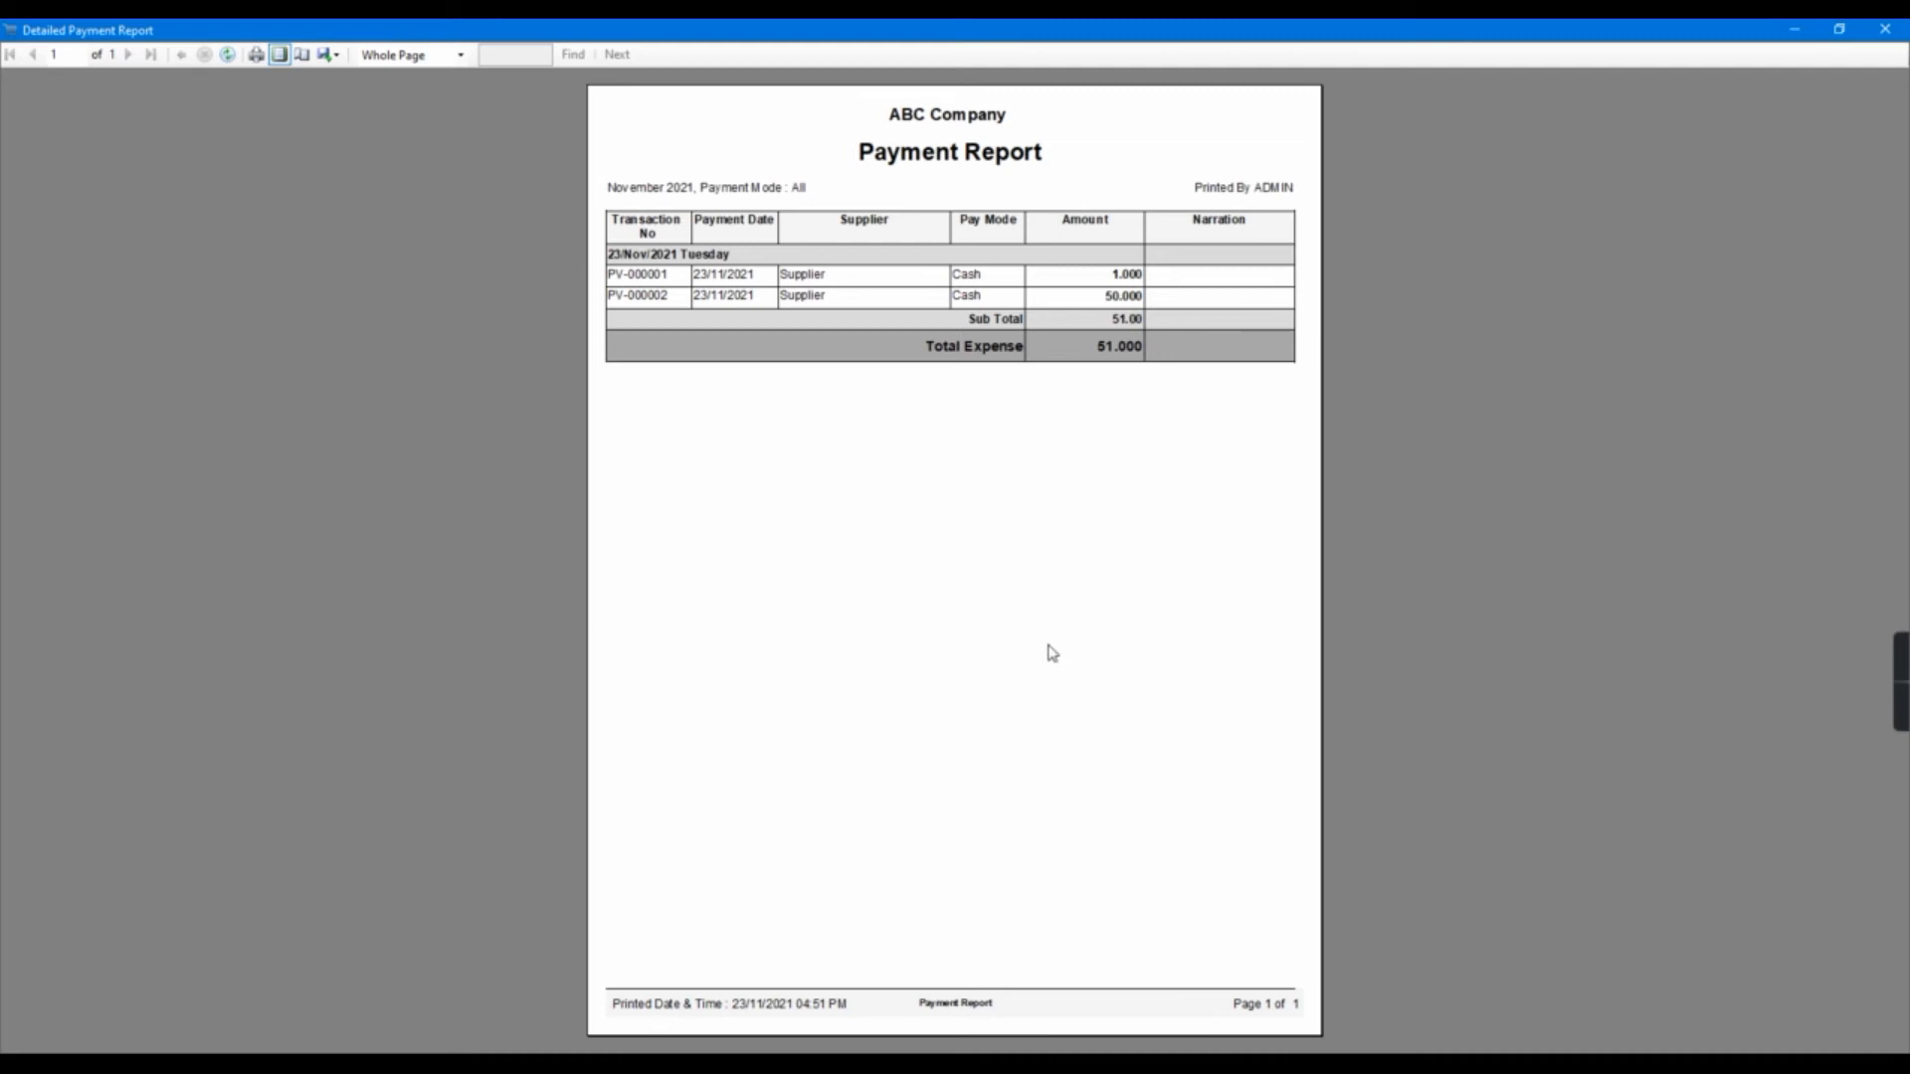
pyautogui.click(1885, 28)
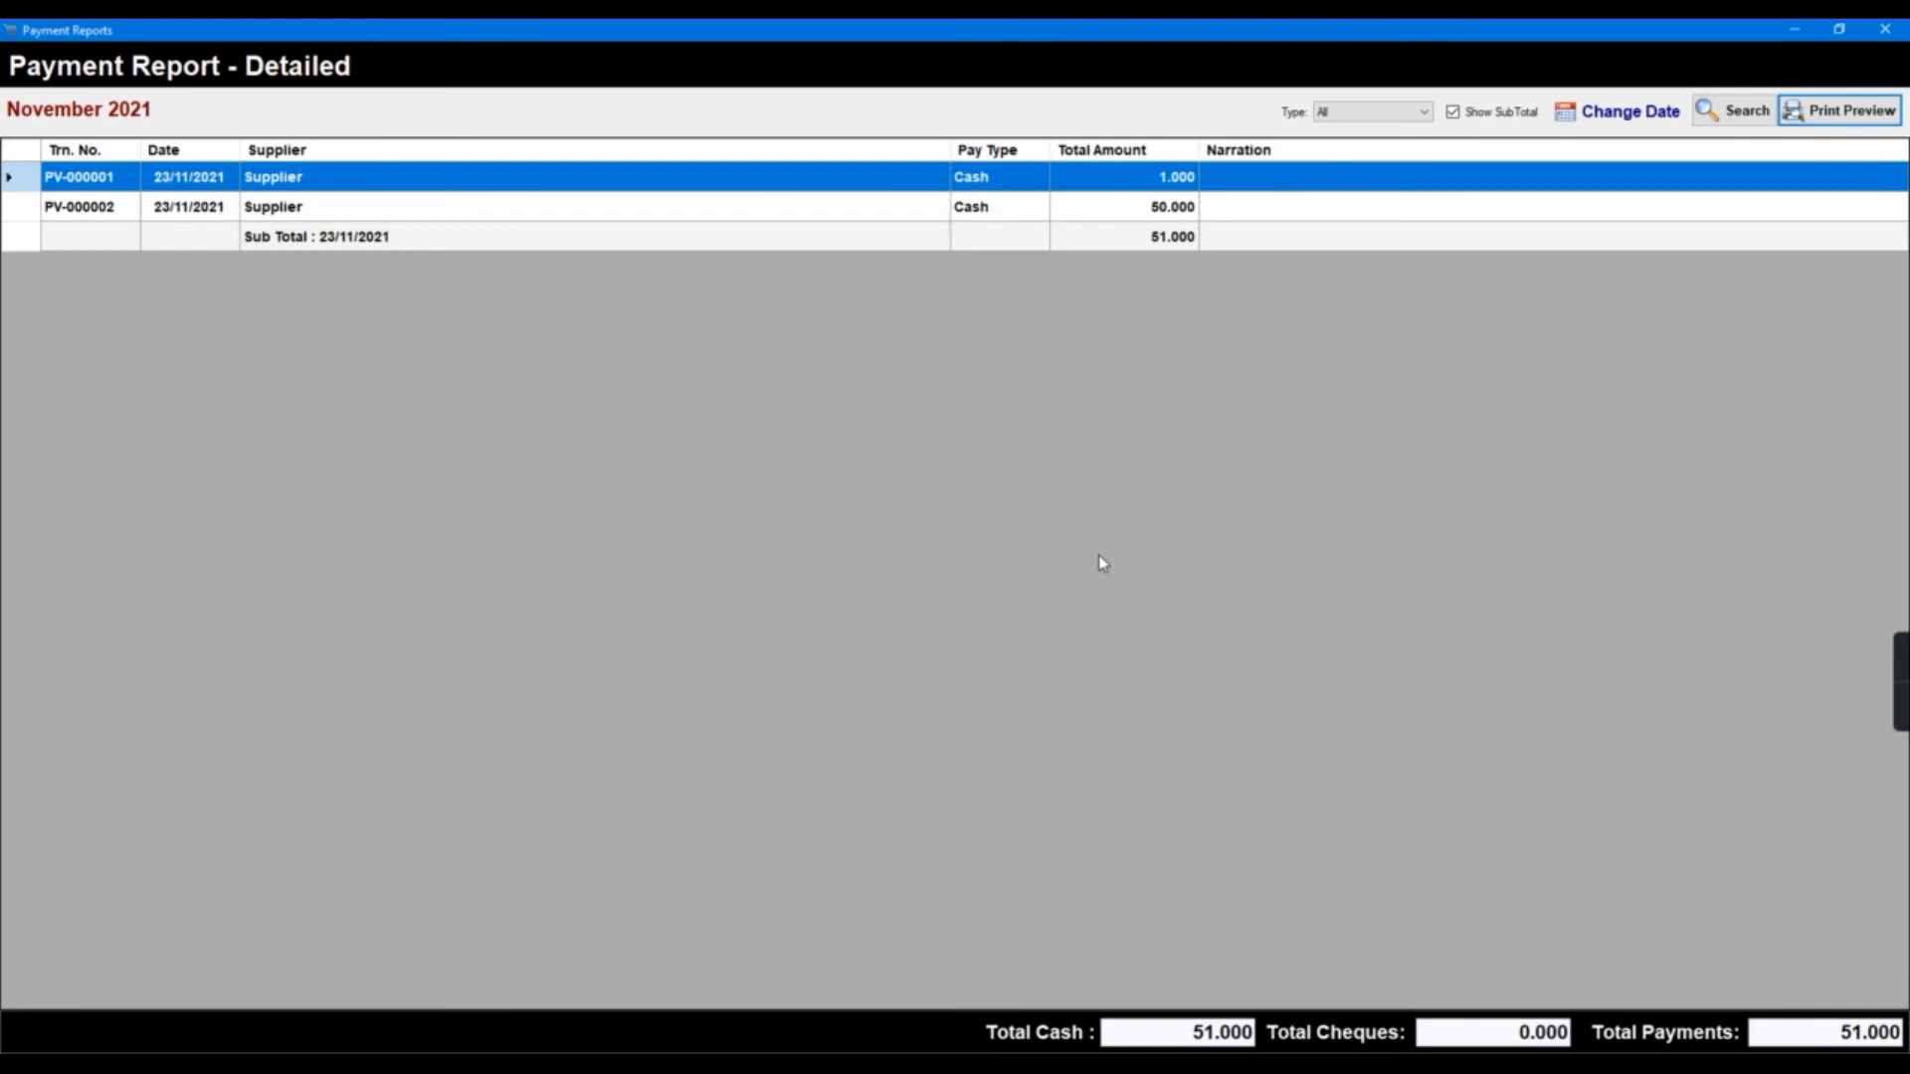
# View the entry of payment PV-000002, check the payment type filter's options and close the detailed payment report
pyautogui.doubleClick(798, 209)
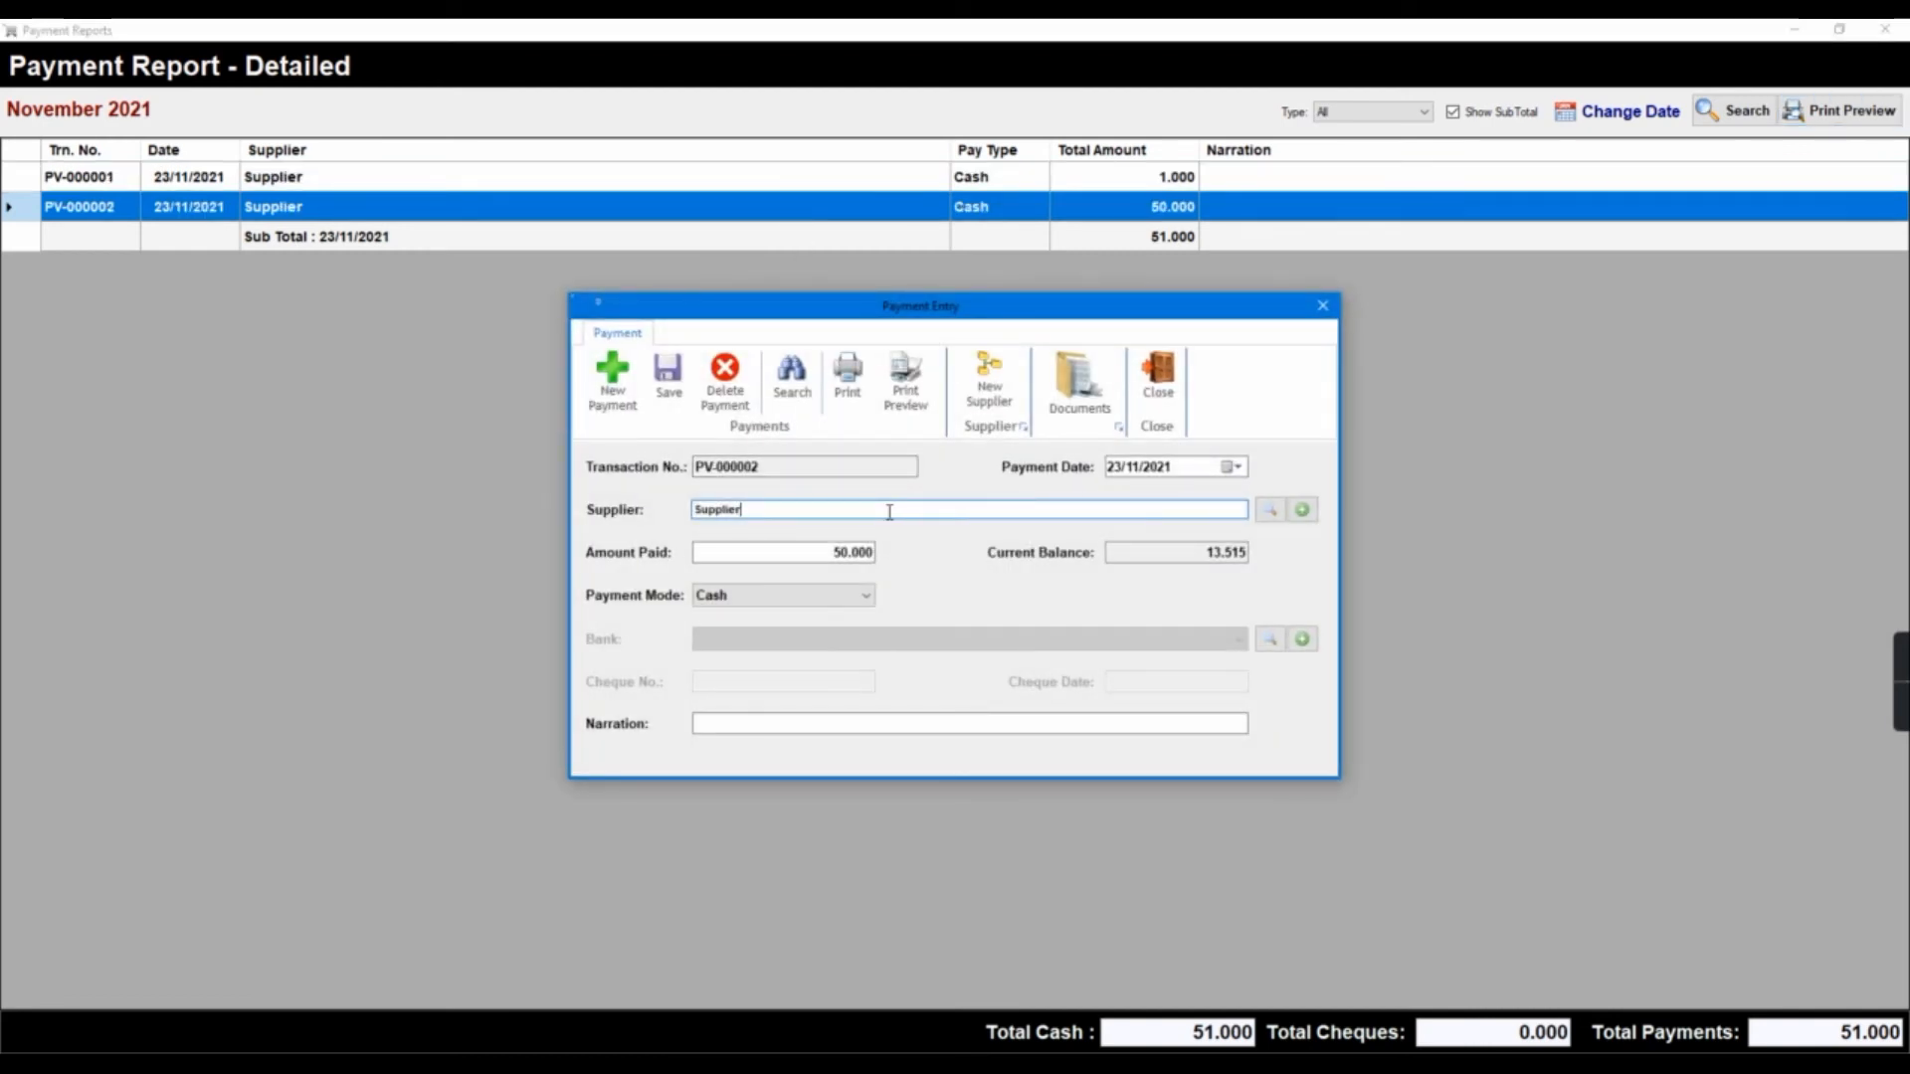
pyautogui.click(1157, 383)
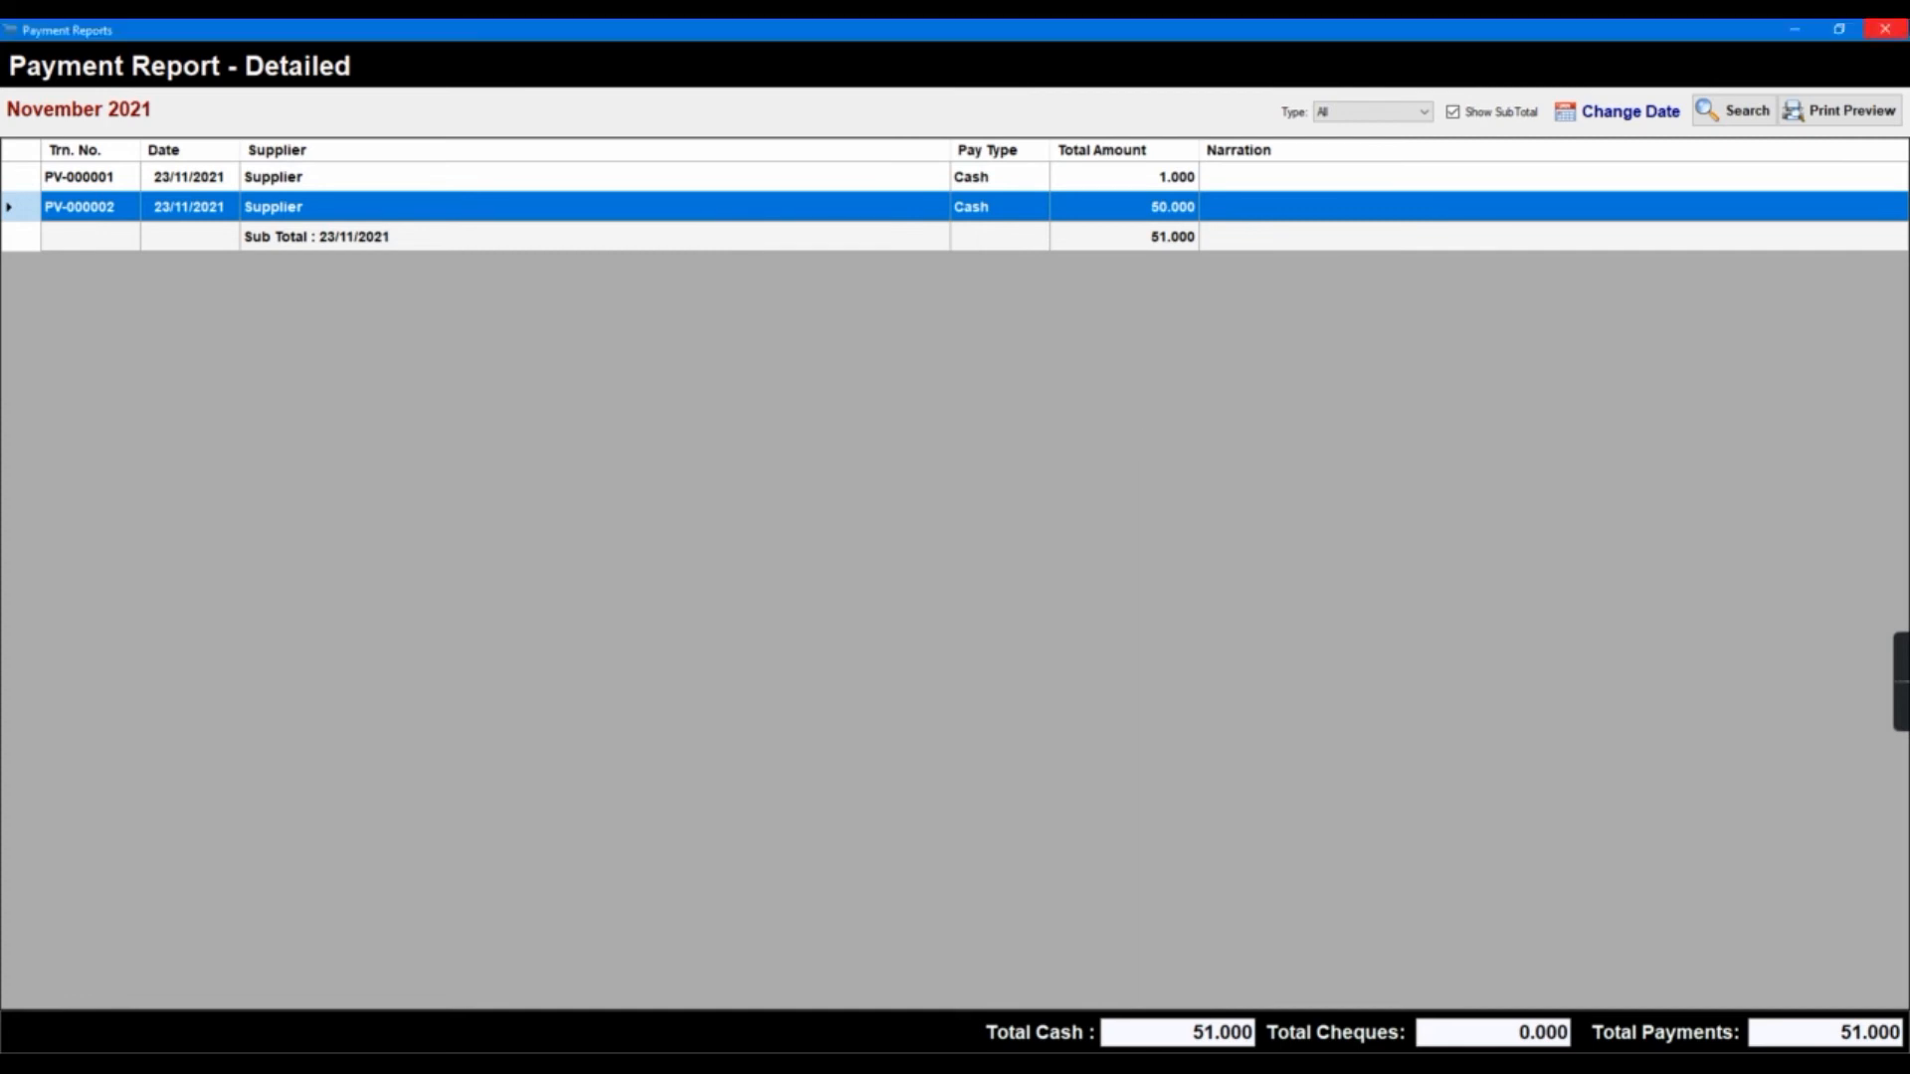
pyautogui.click(1370, 116)
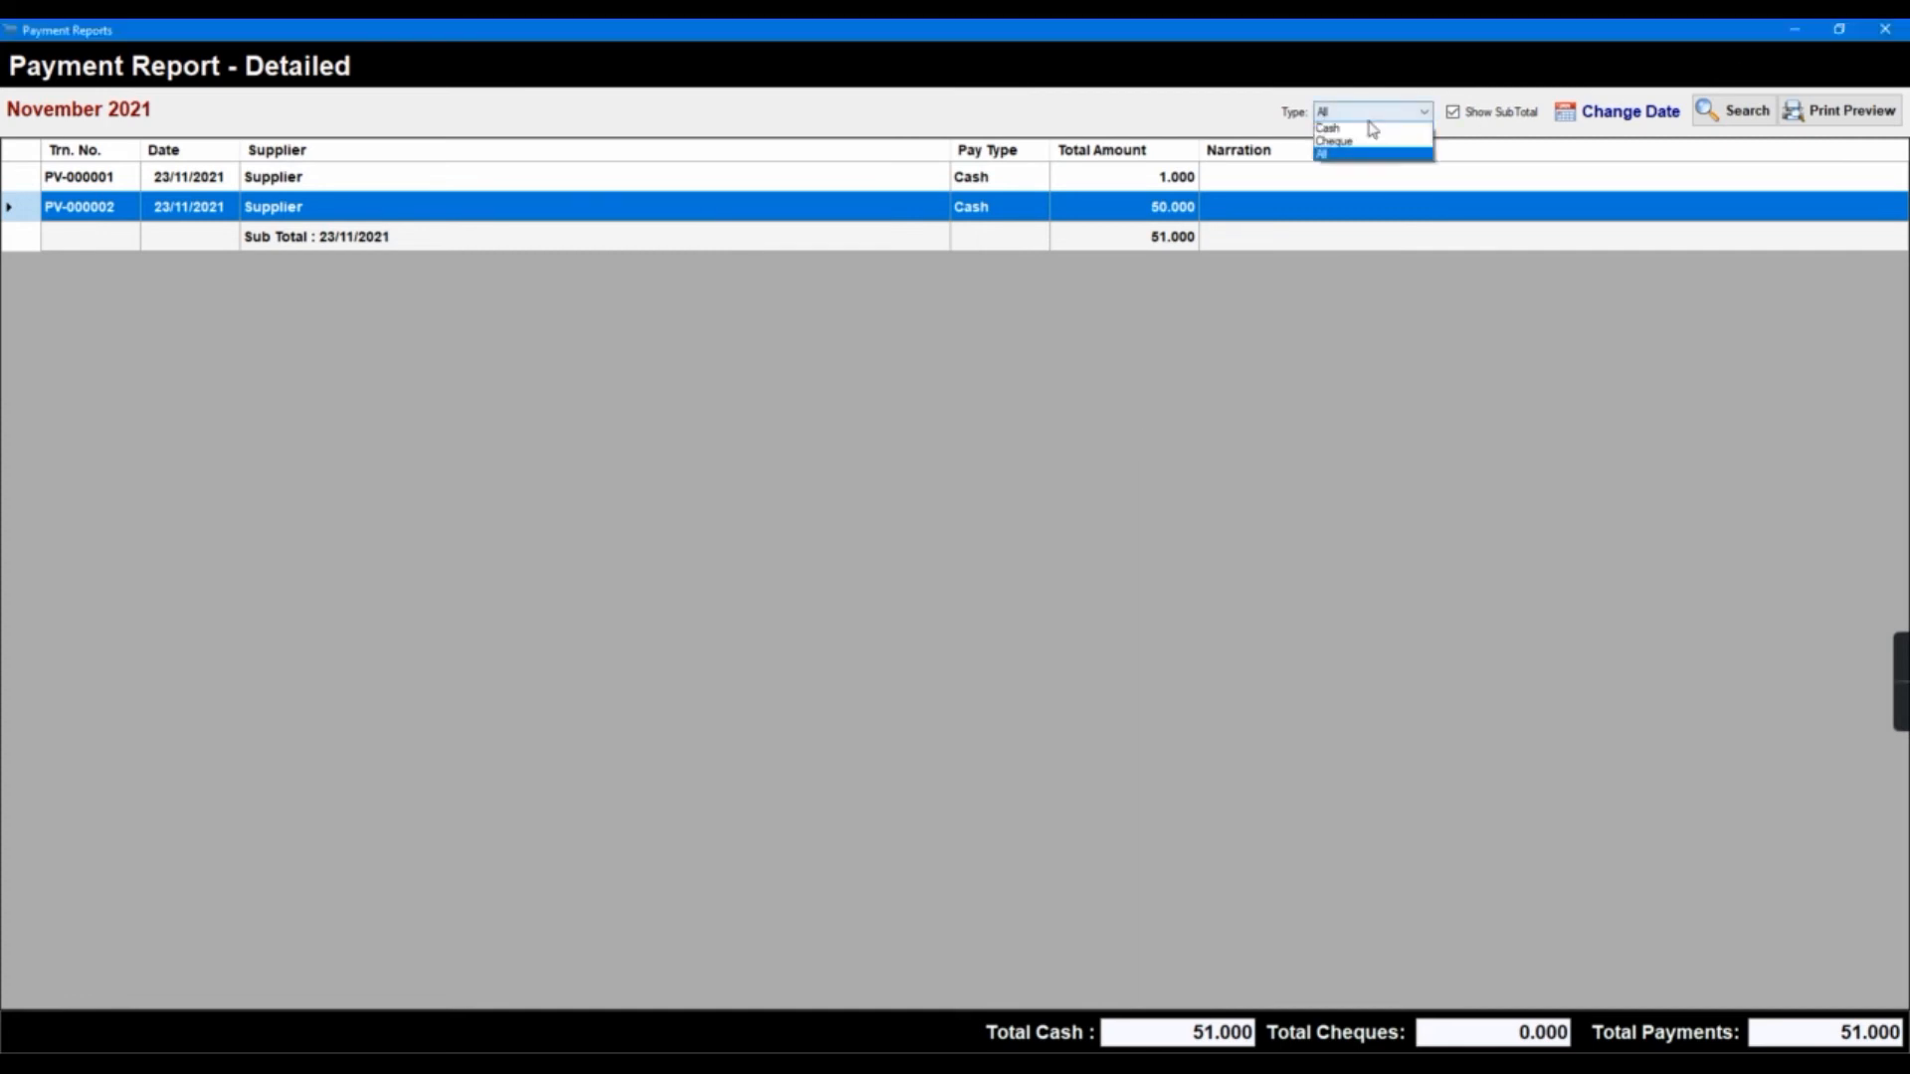
pyautogui.click(1289, 418)
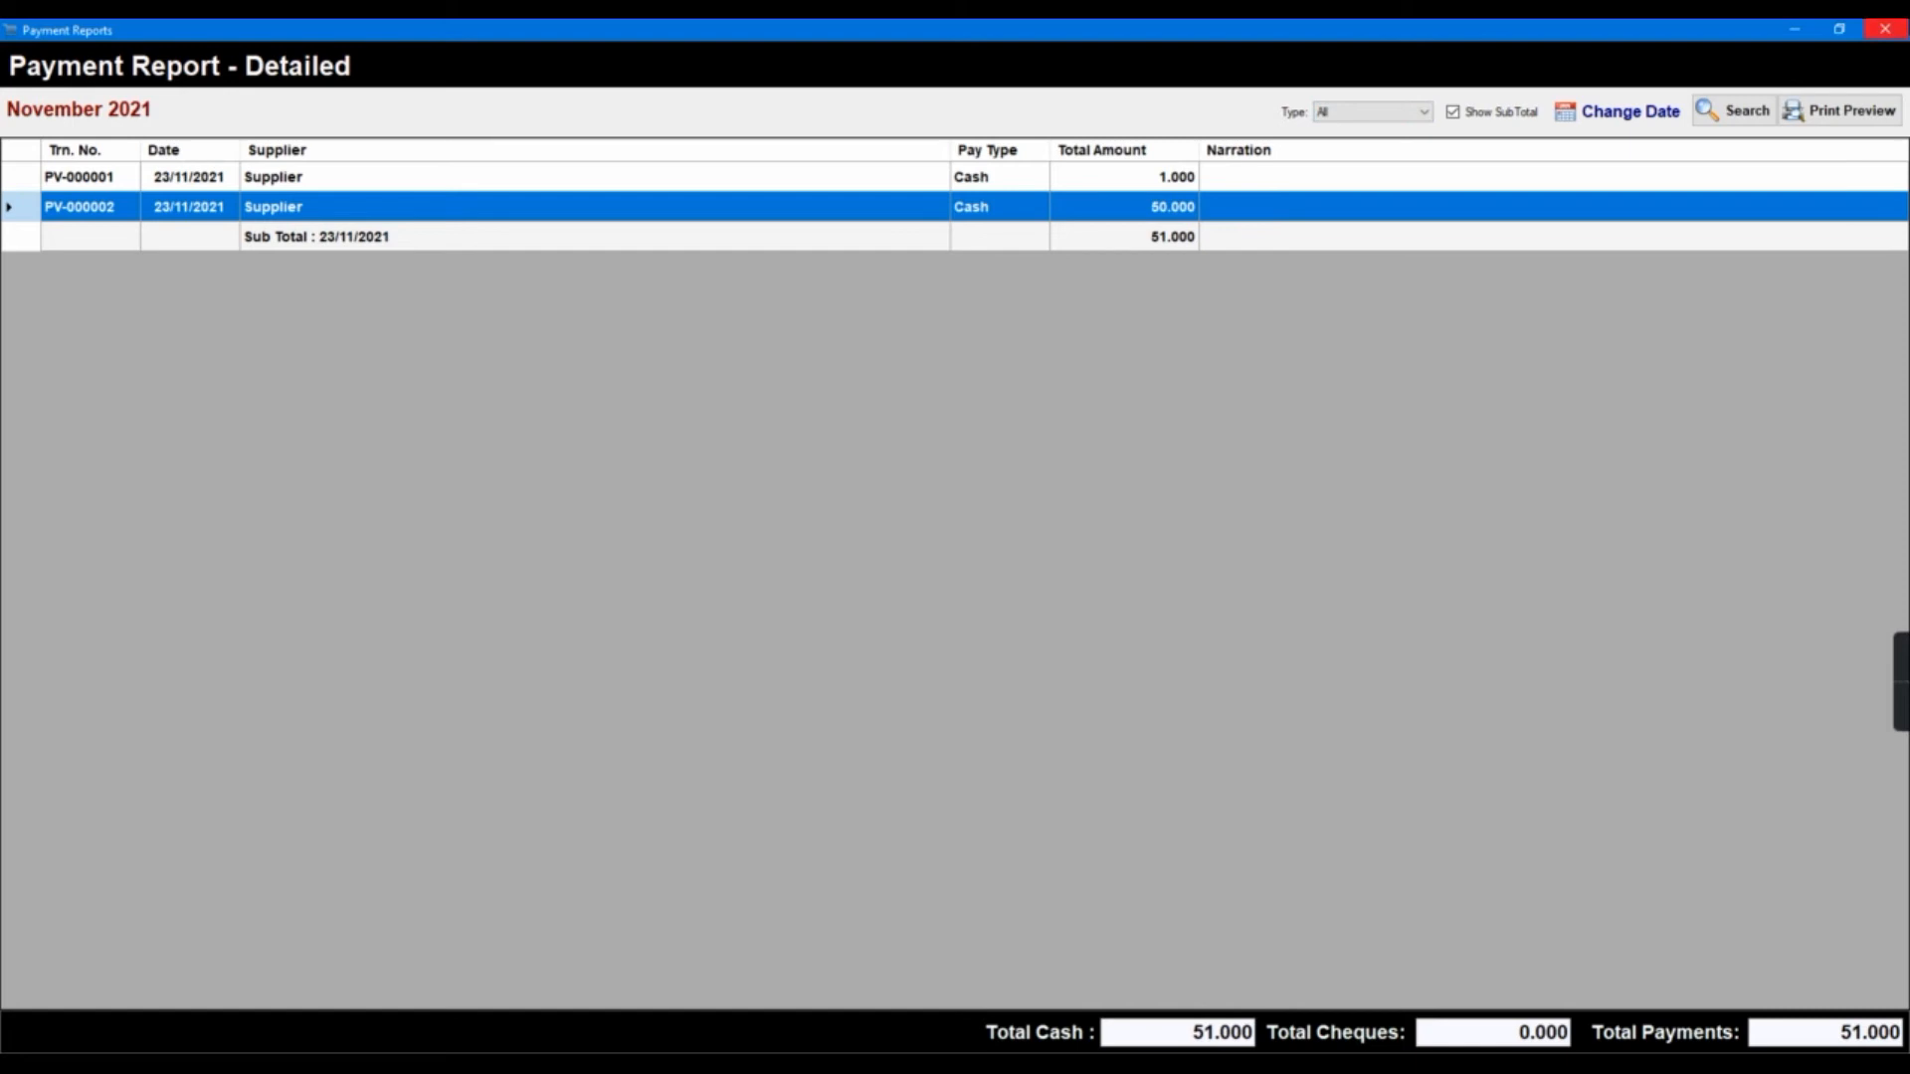
pyautogui.click(1885, 28)
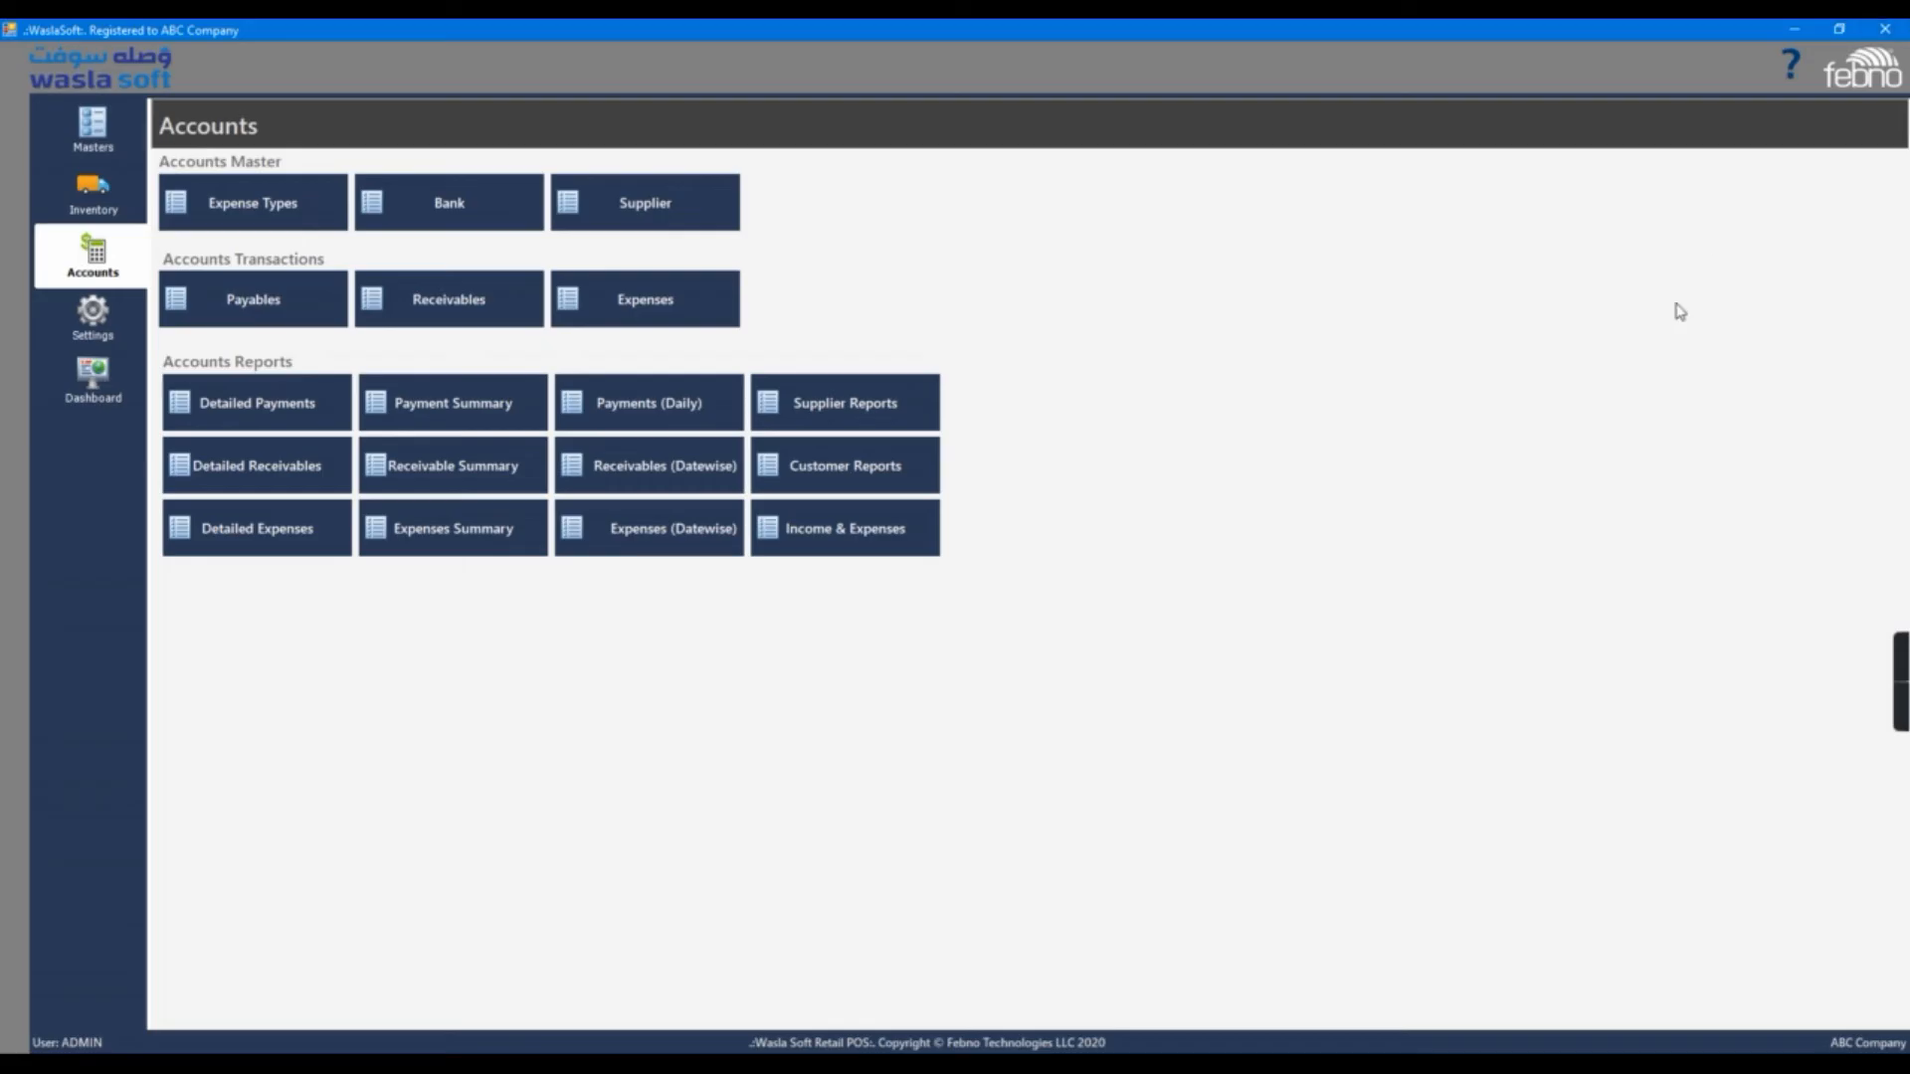
# Open the payment summary report for the month of November 2021, check its print preview and close both
pyautogui.click(497, 415)
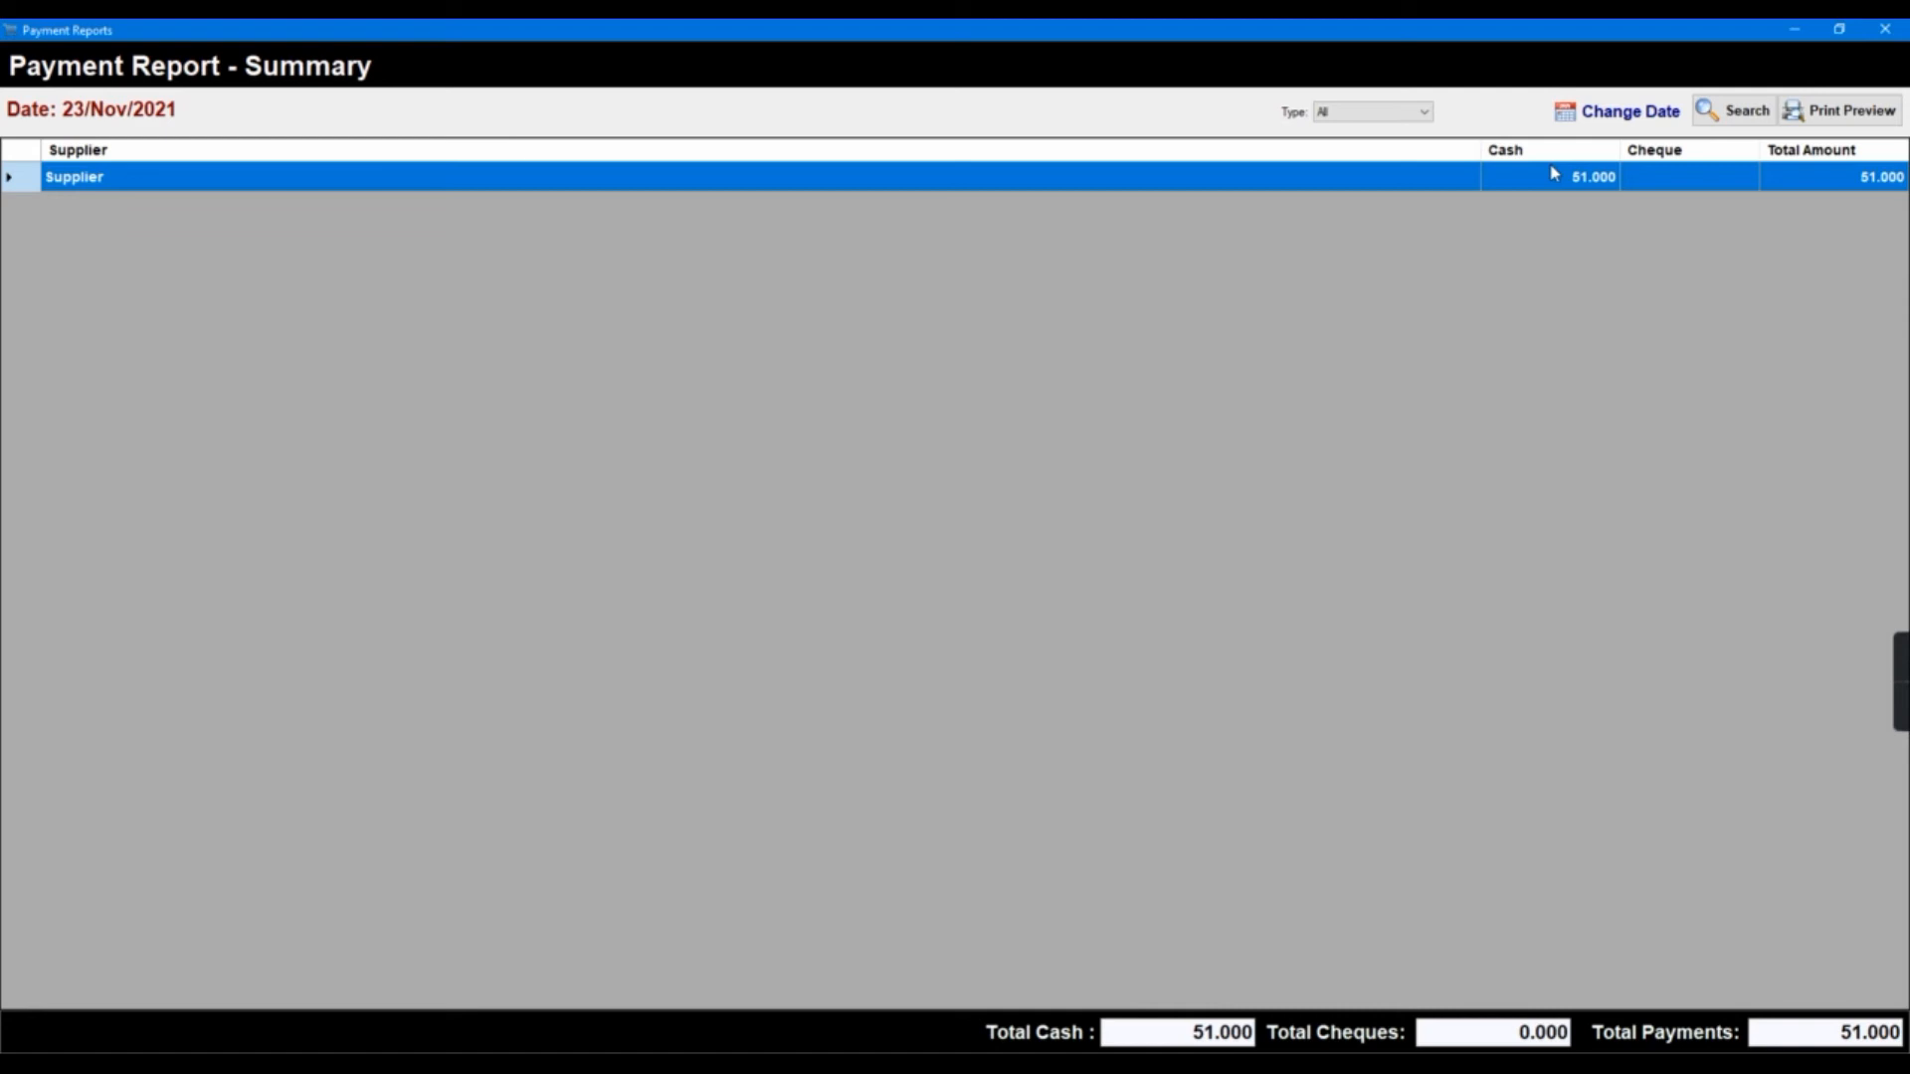
pyautogui.click(1598, 117)
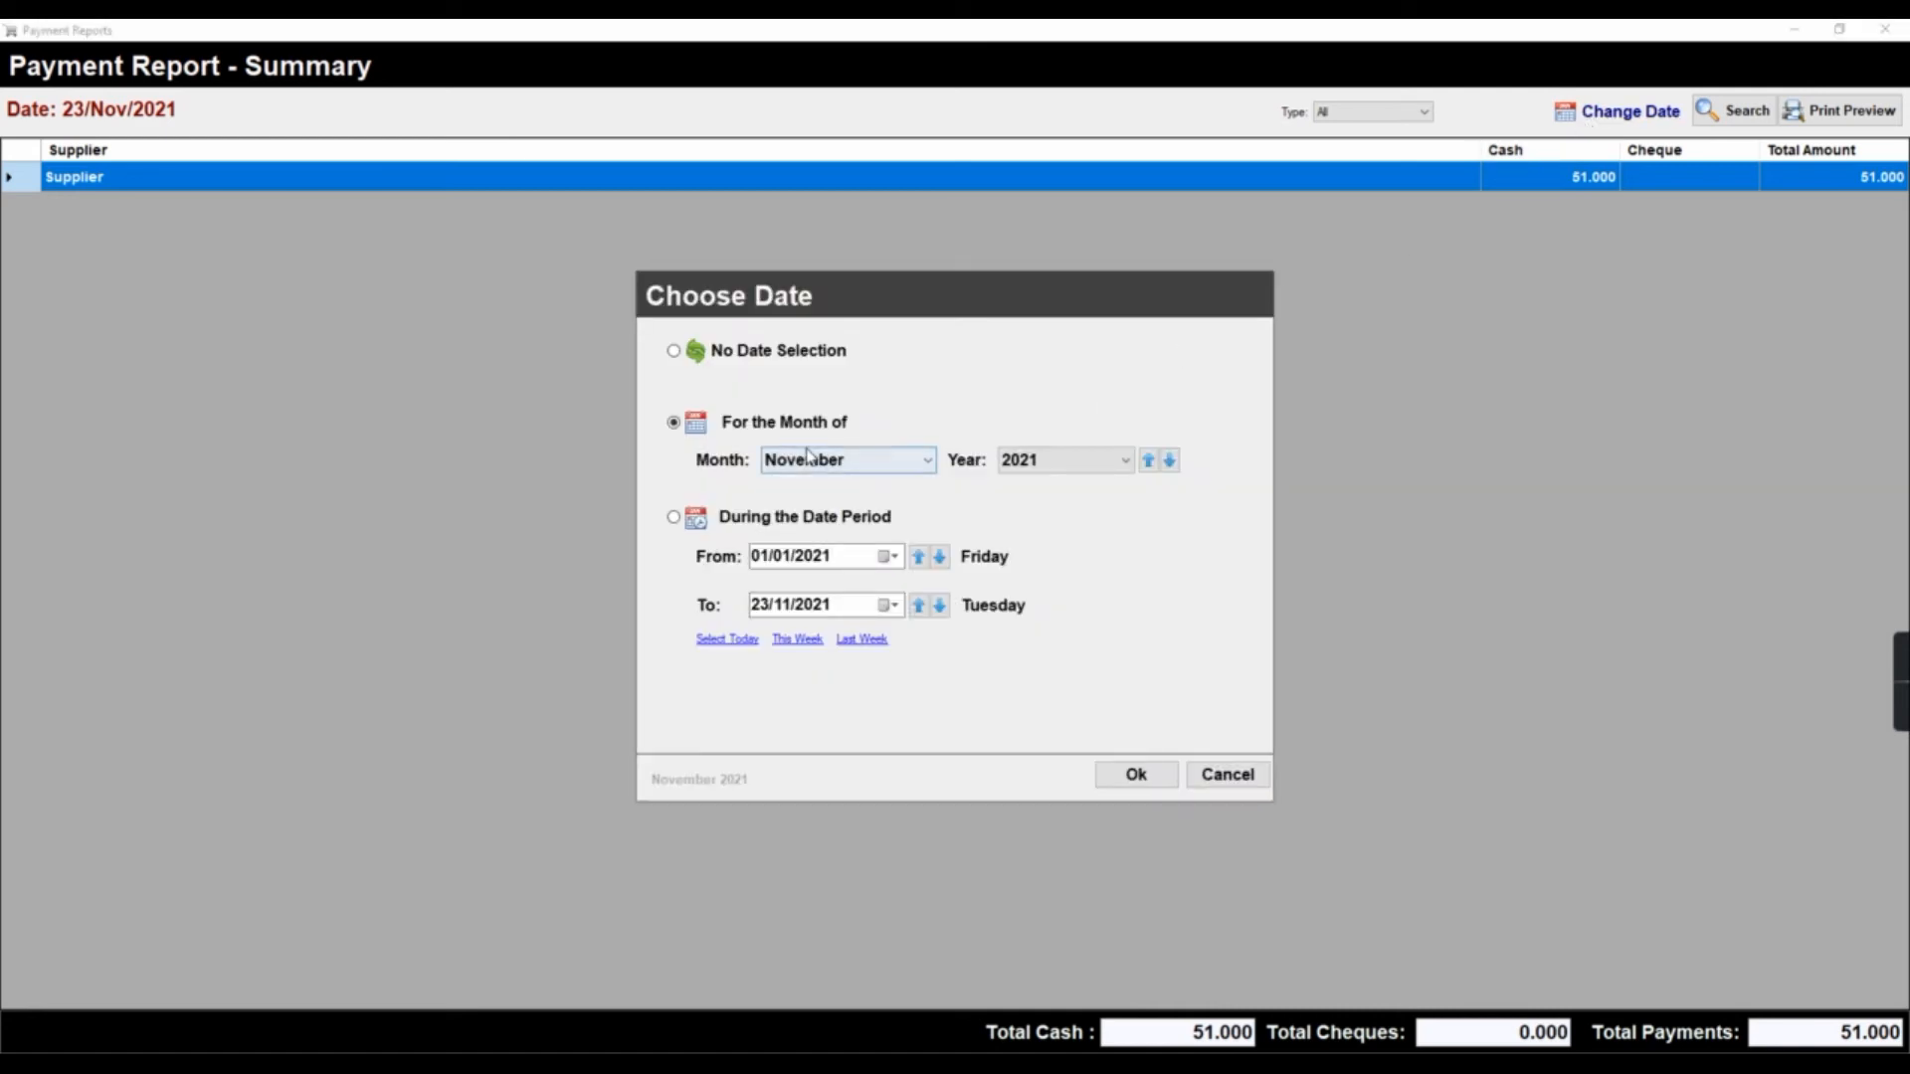
pyautogui.click(1119, 771)
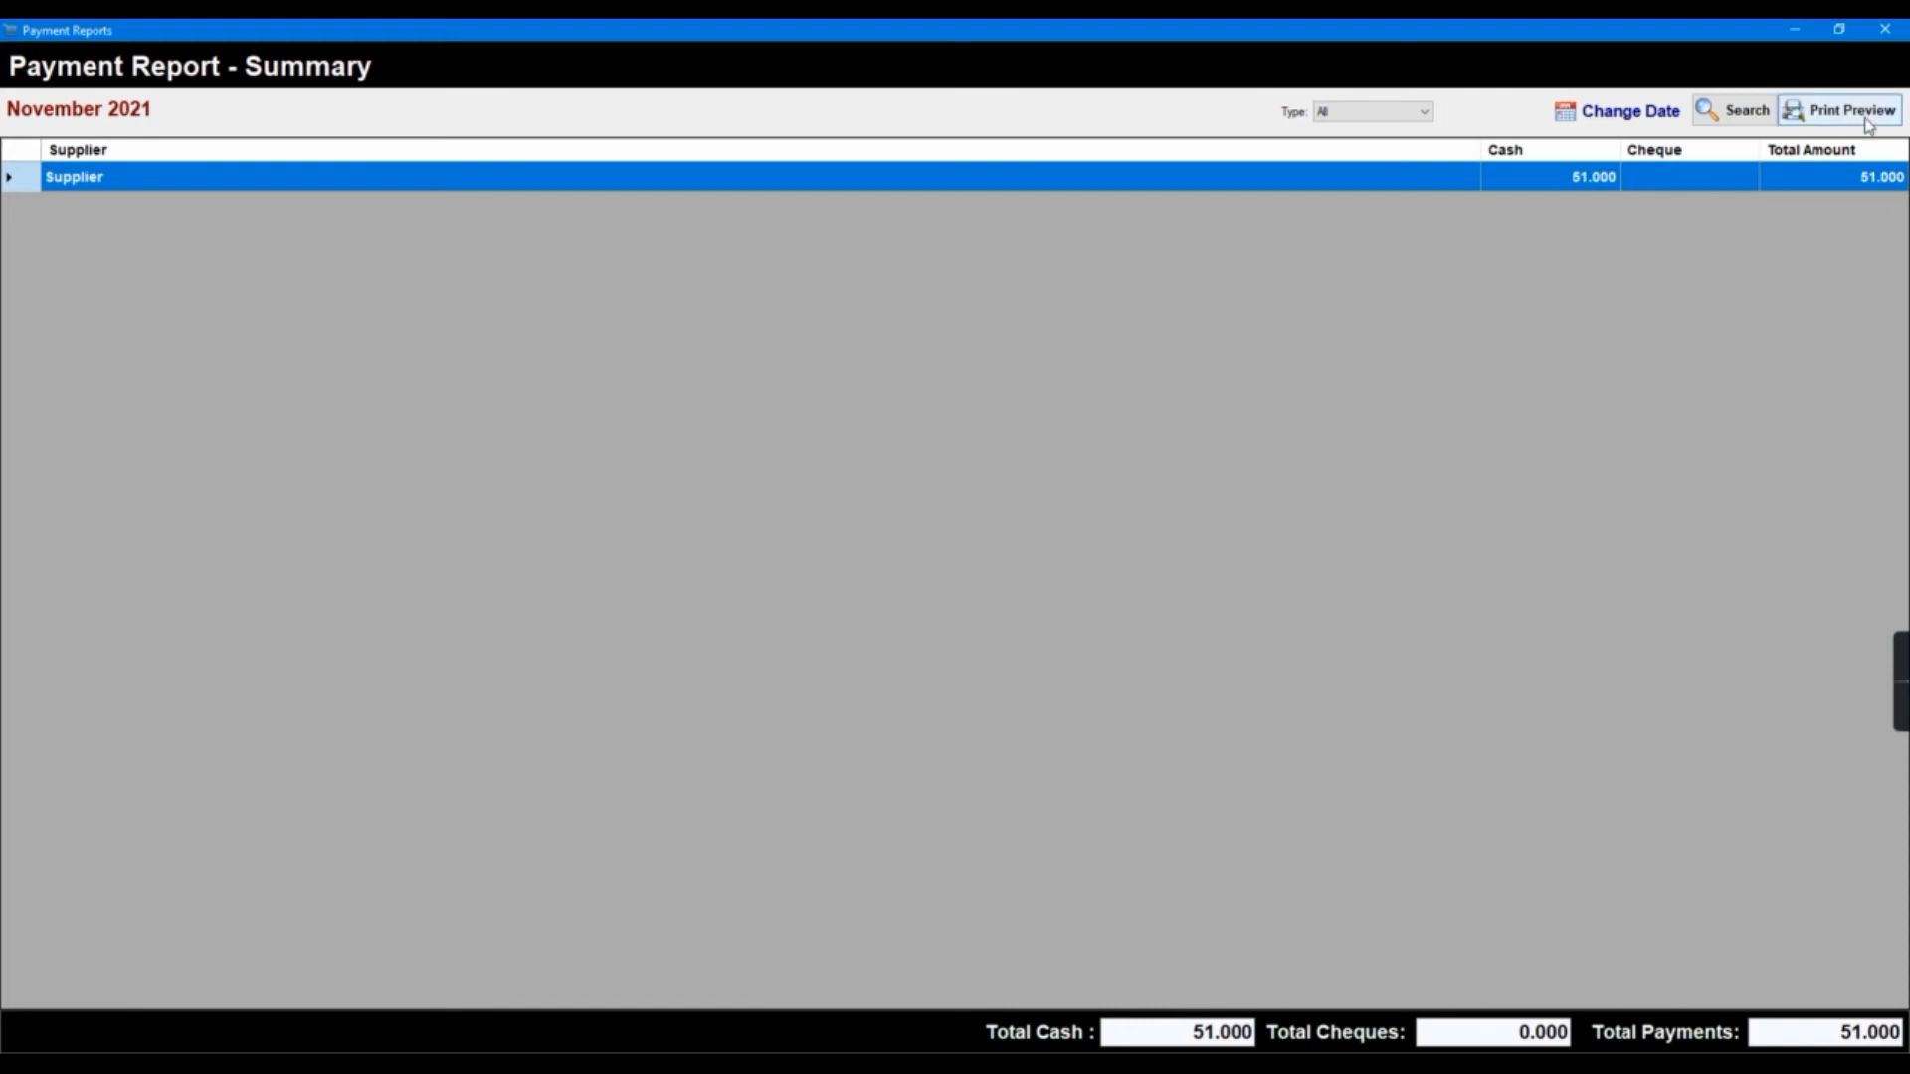
pyautogui.click(1852, 111)
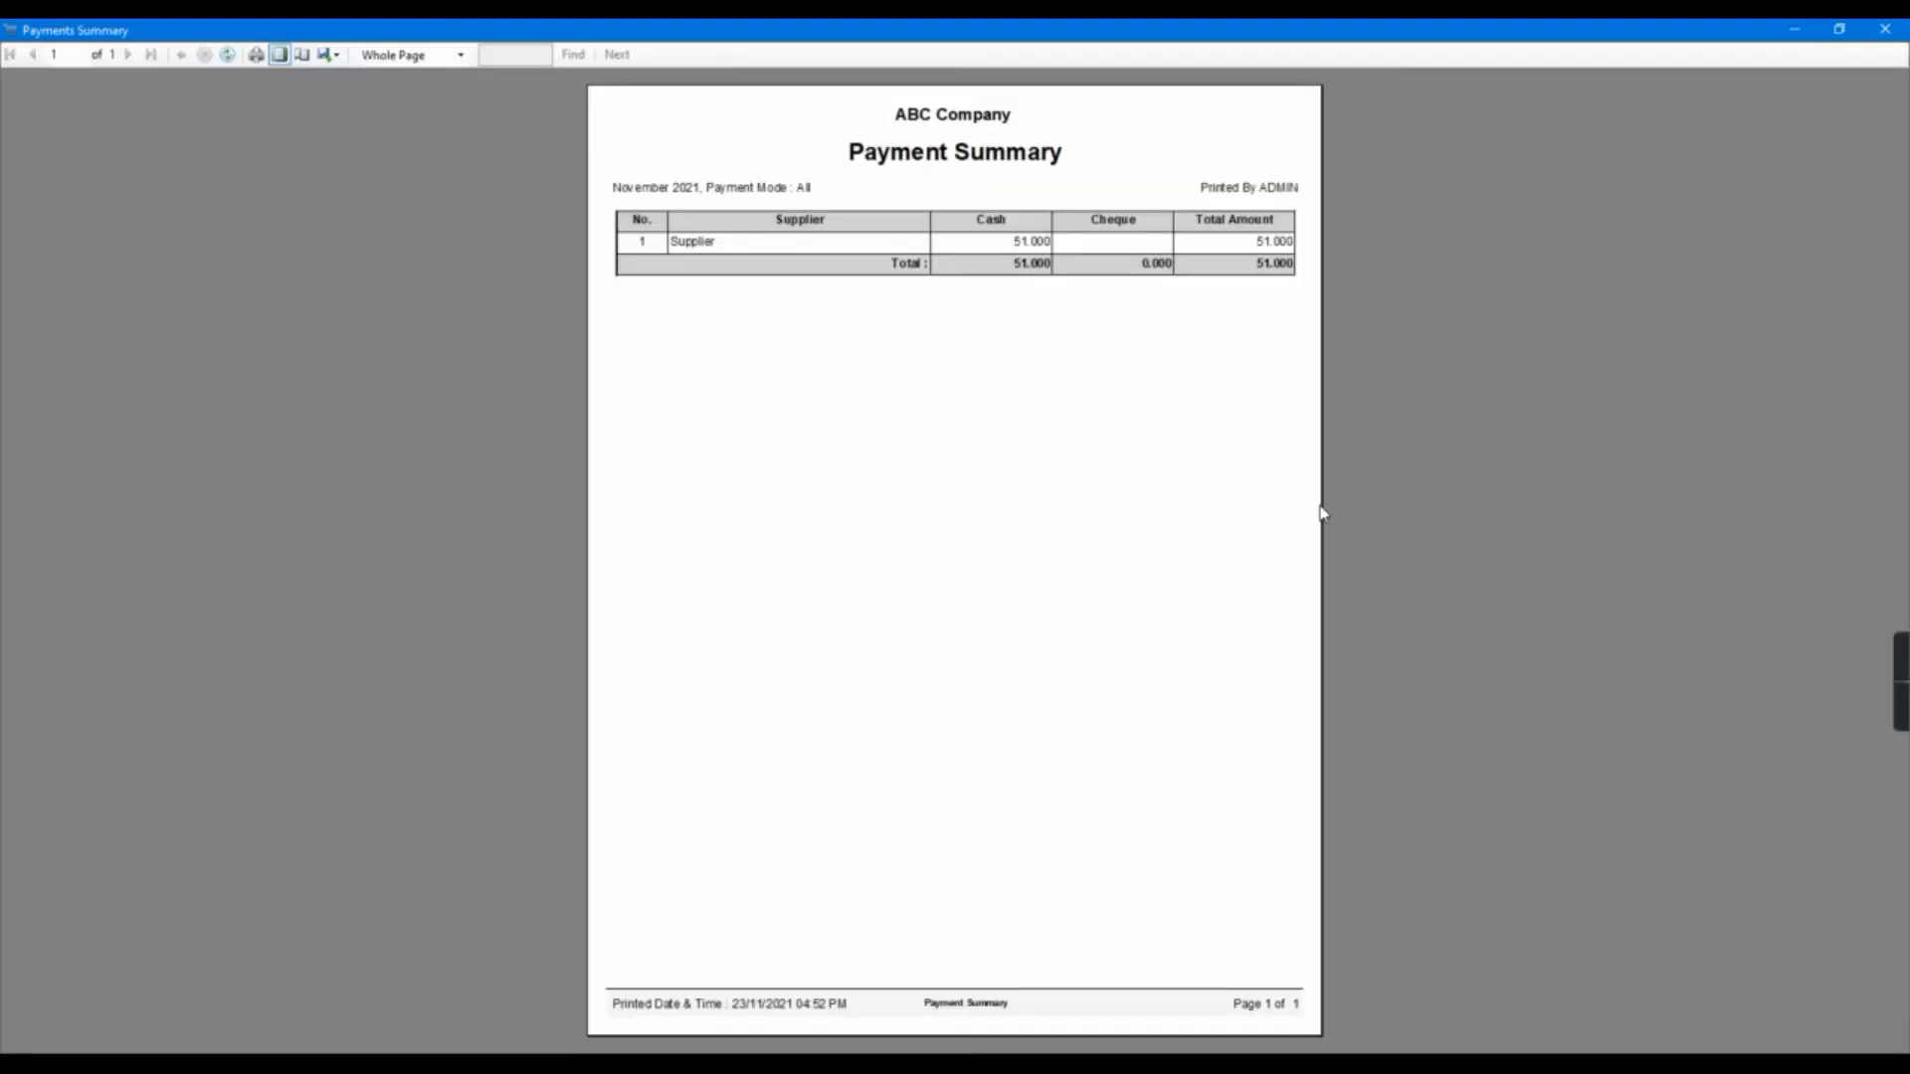
pyautogui.click(1885, 29)
pyautogui.click(1885, 29)
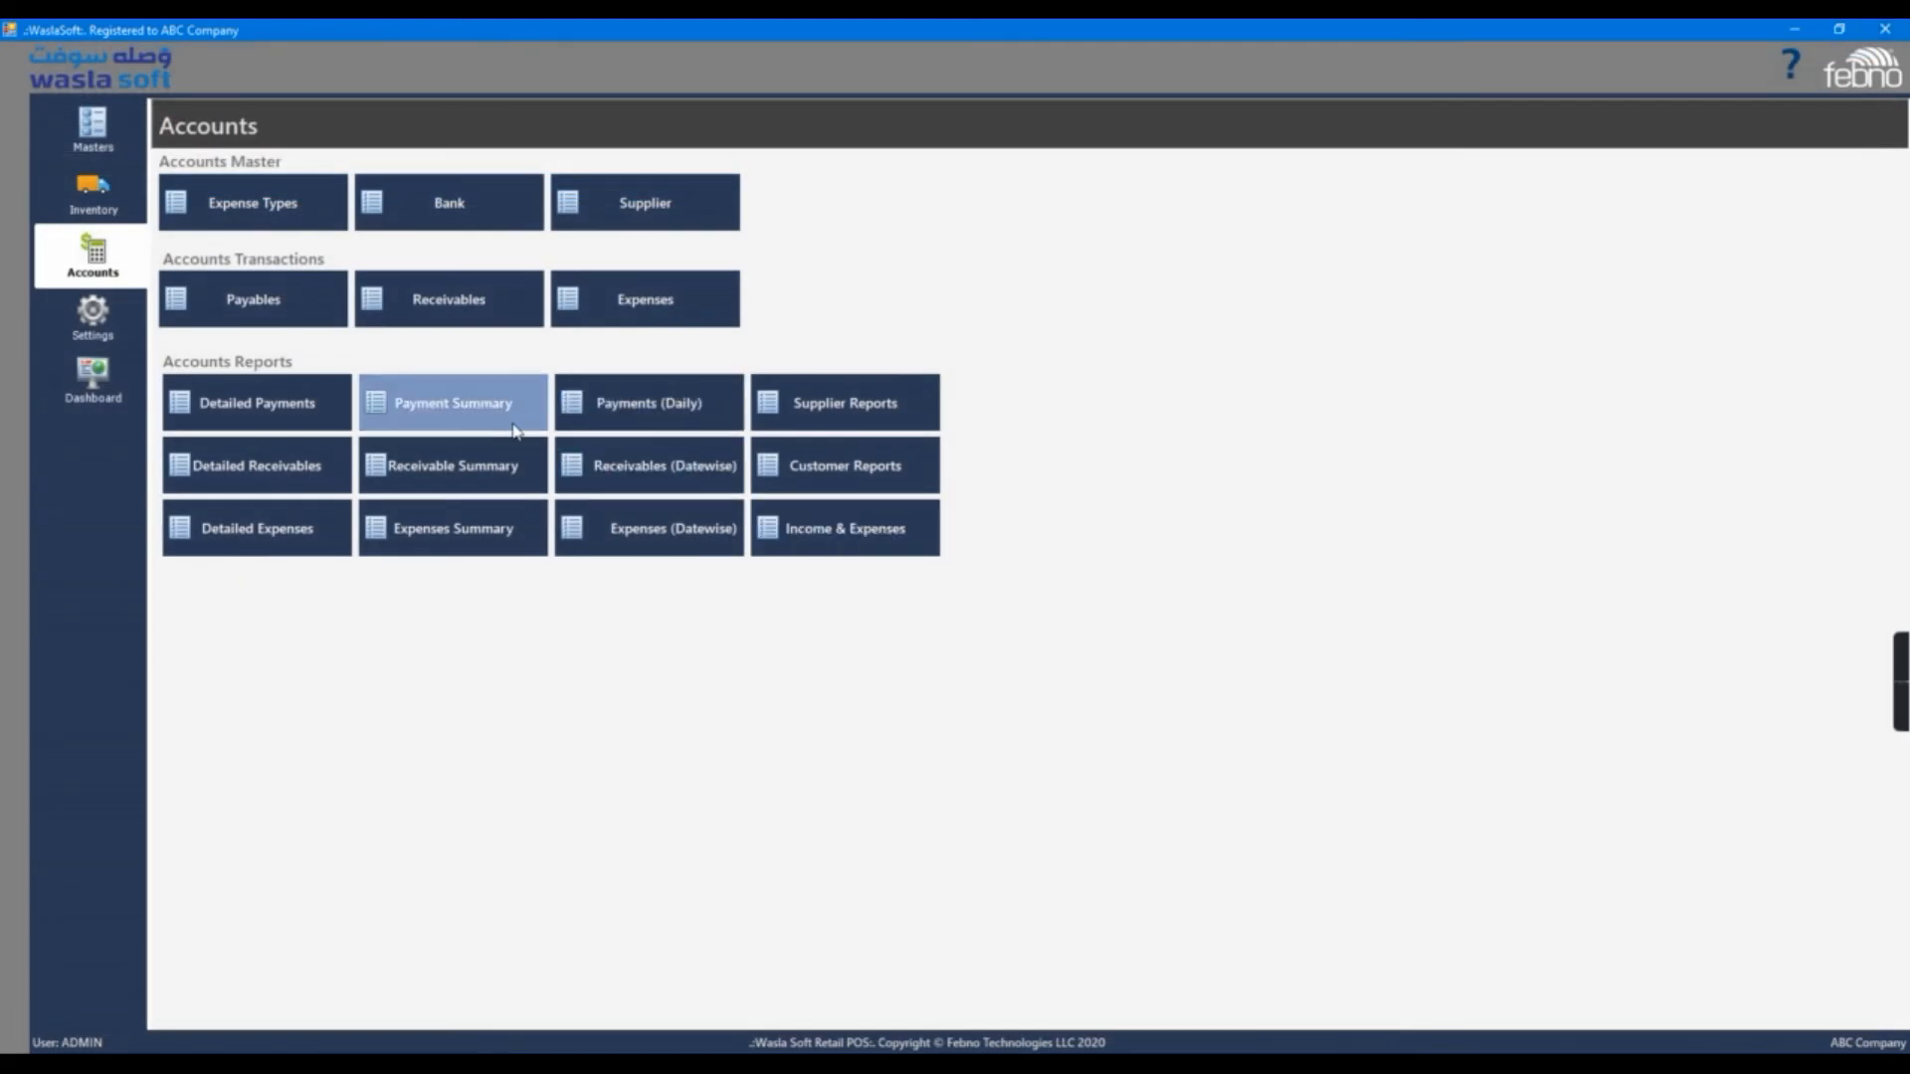
# View the daily payments report and the detailed receivables list, closing each one
pyautogui.click(652, 408)
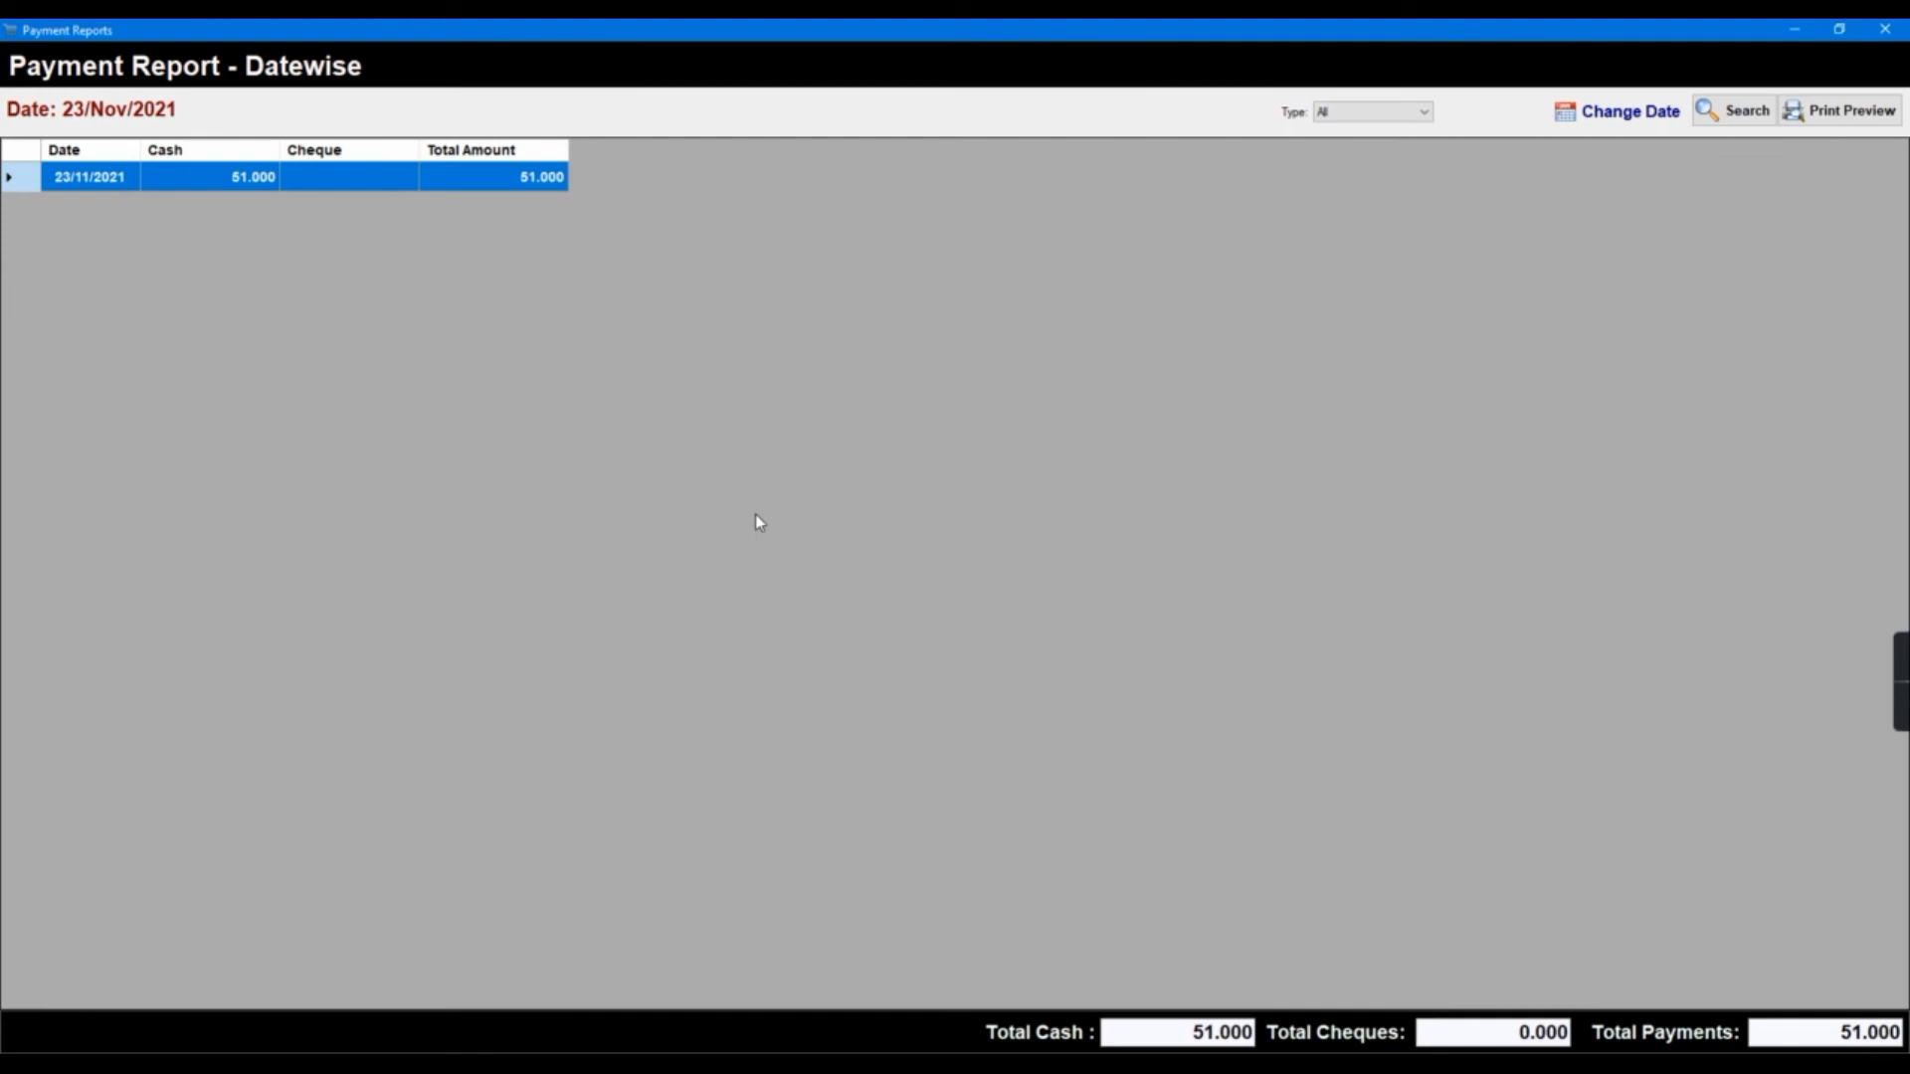
pyautogui.click(1885, 29)
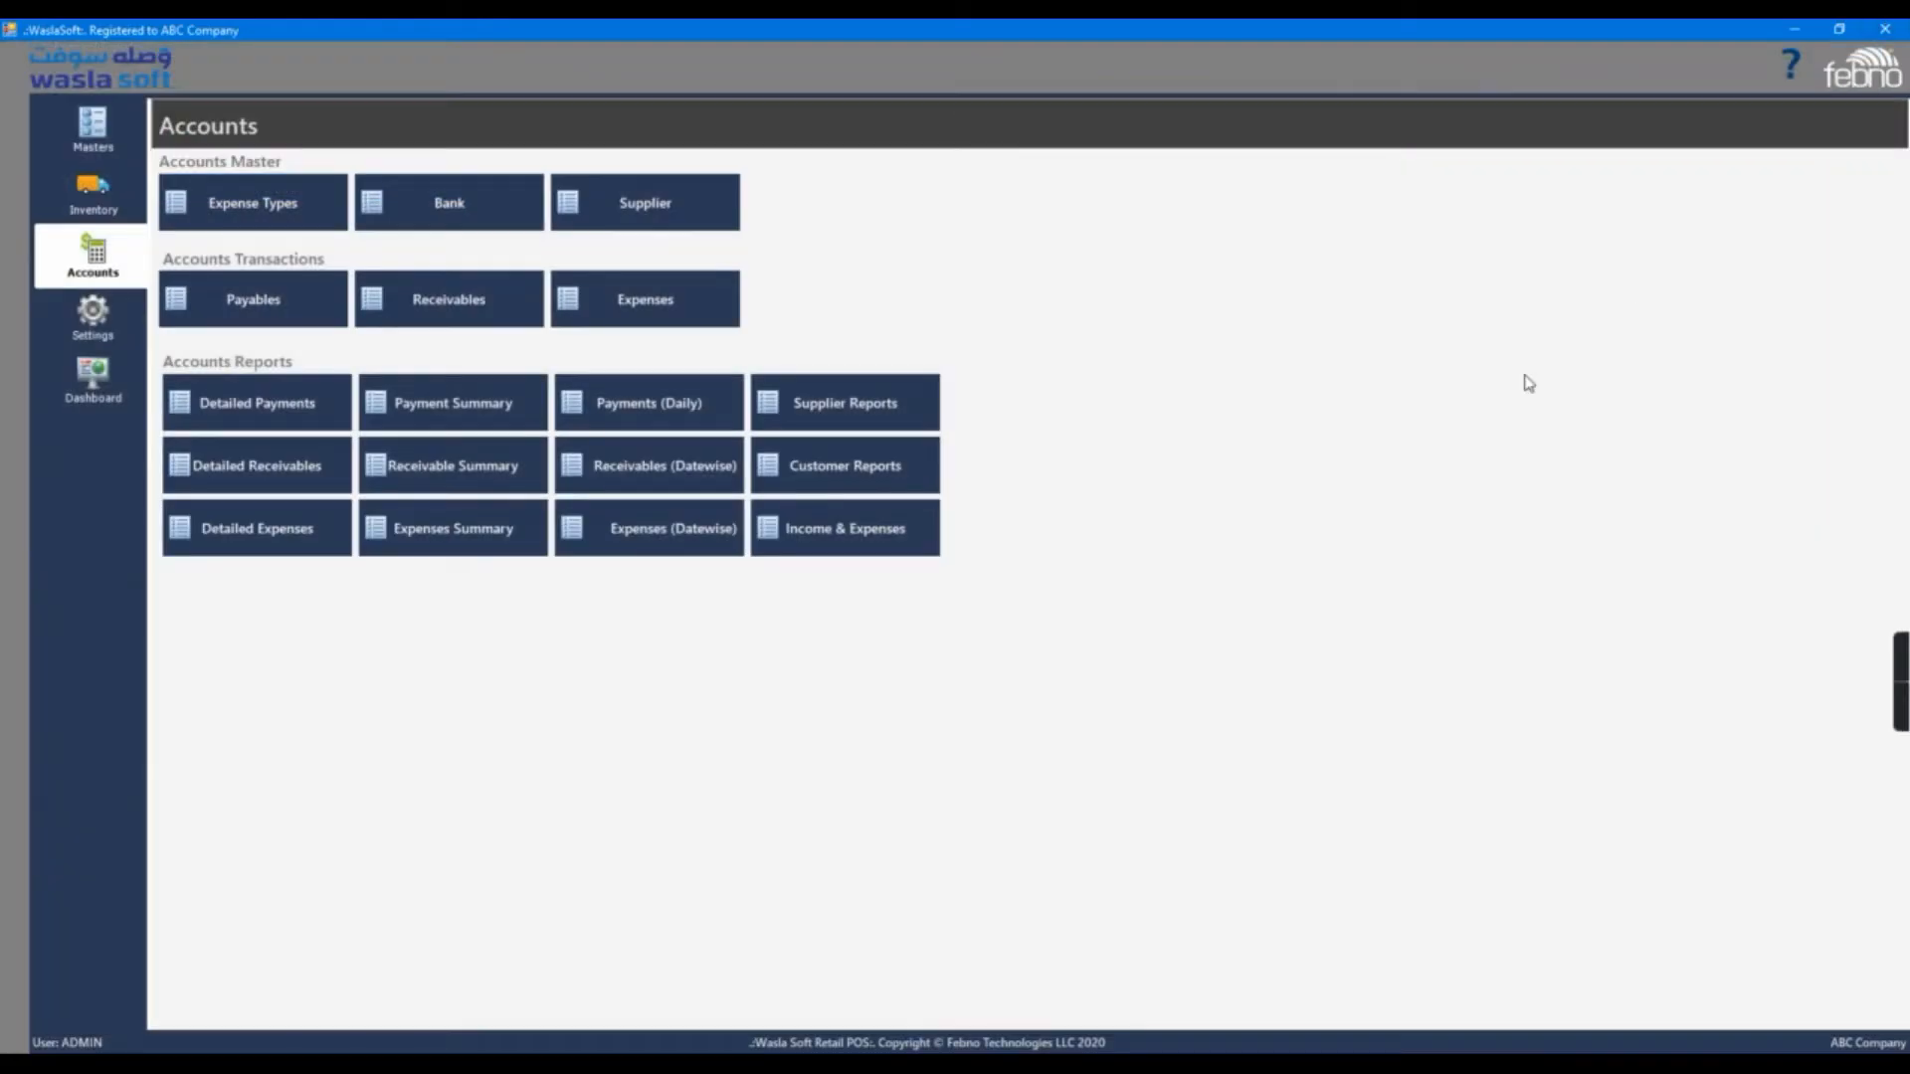
pyautogui.click(279, 475)
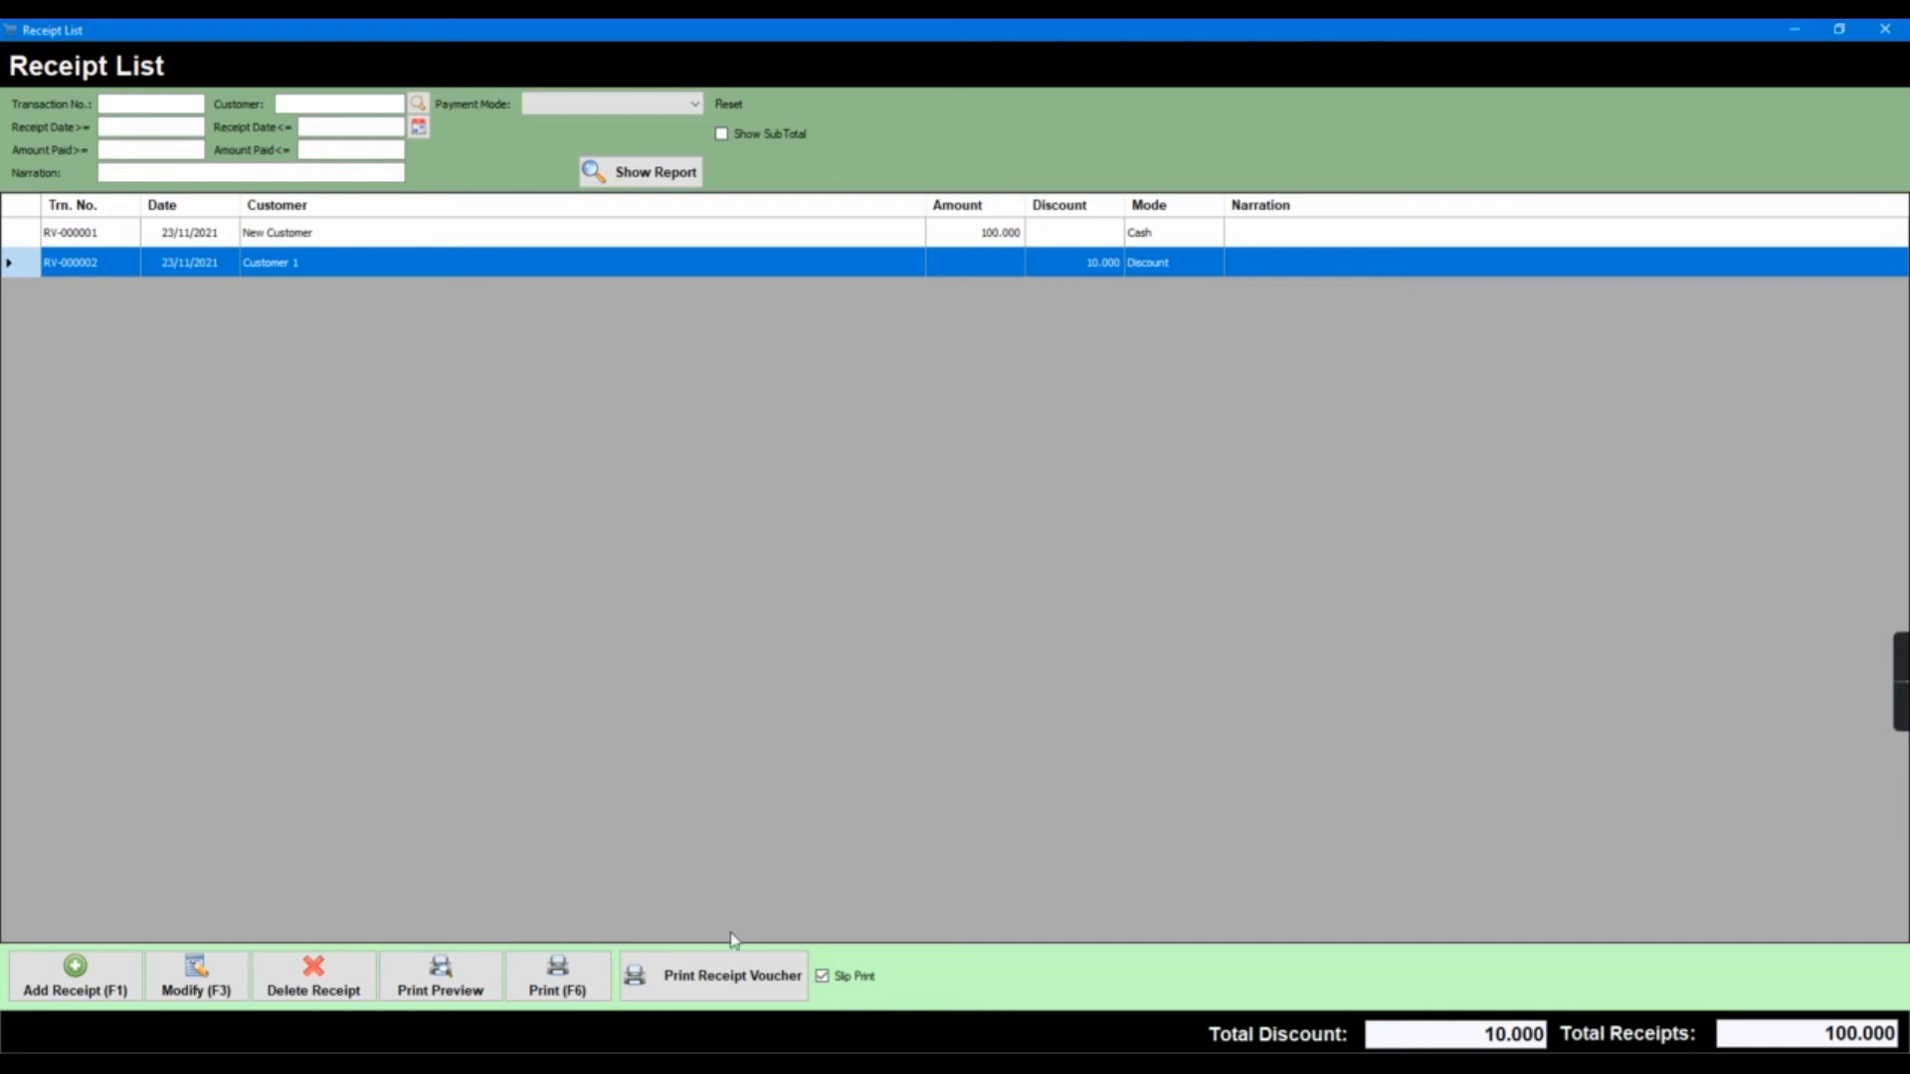
pyautogui.click(1885, 29)
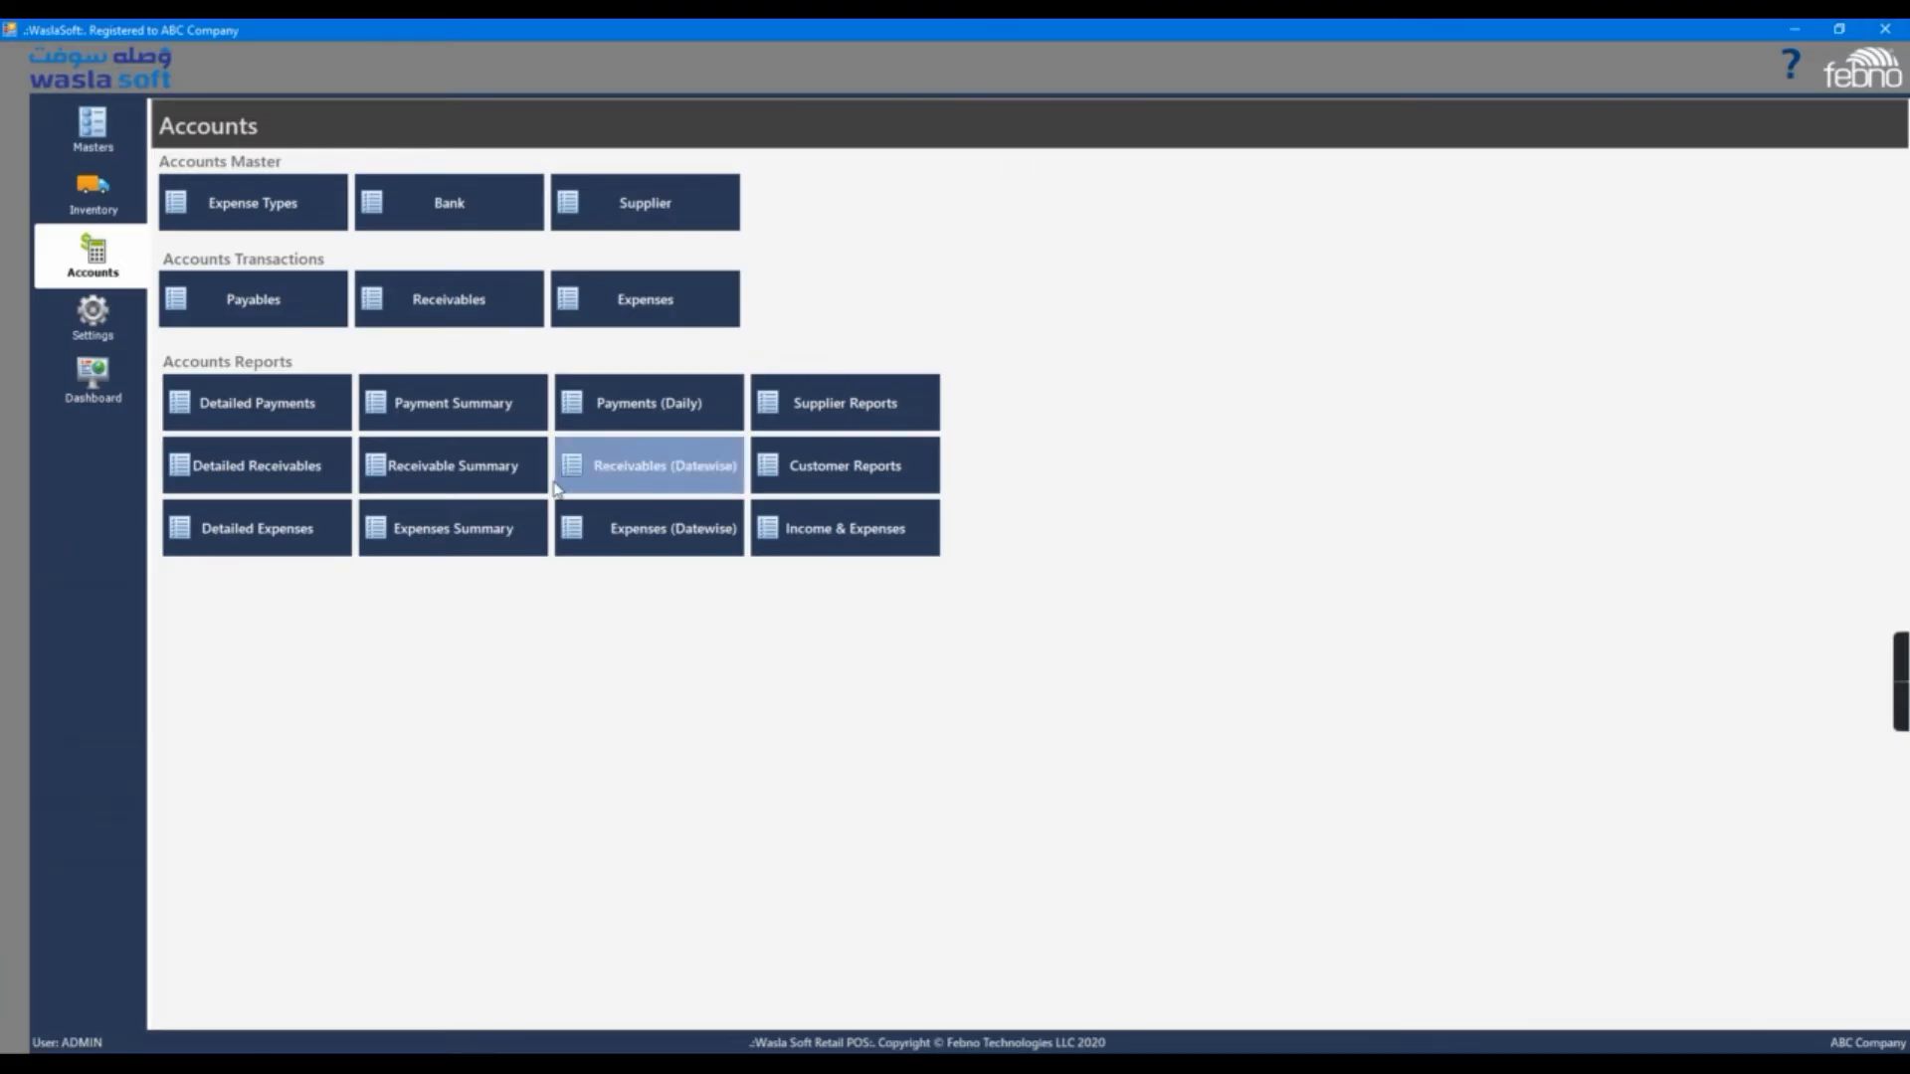
# Open the receivable summary report, examine the rows of Customer 1 and New Customer, and close the report
pyautogui.click(495, 485)
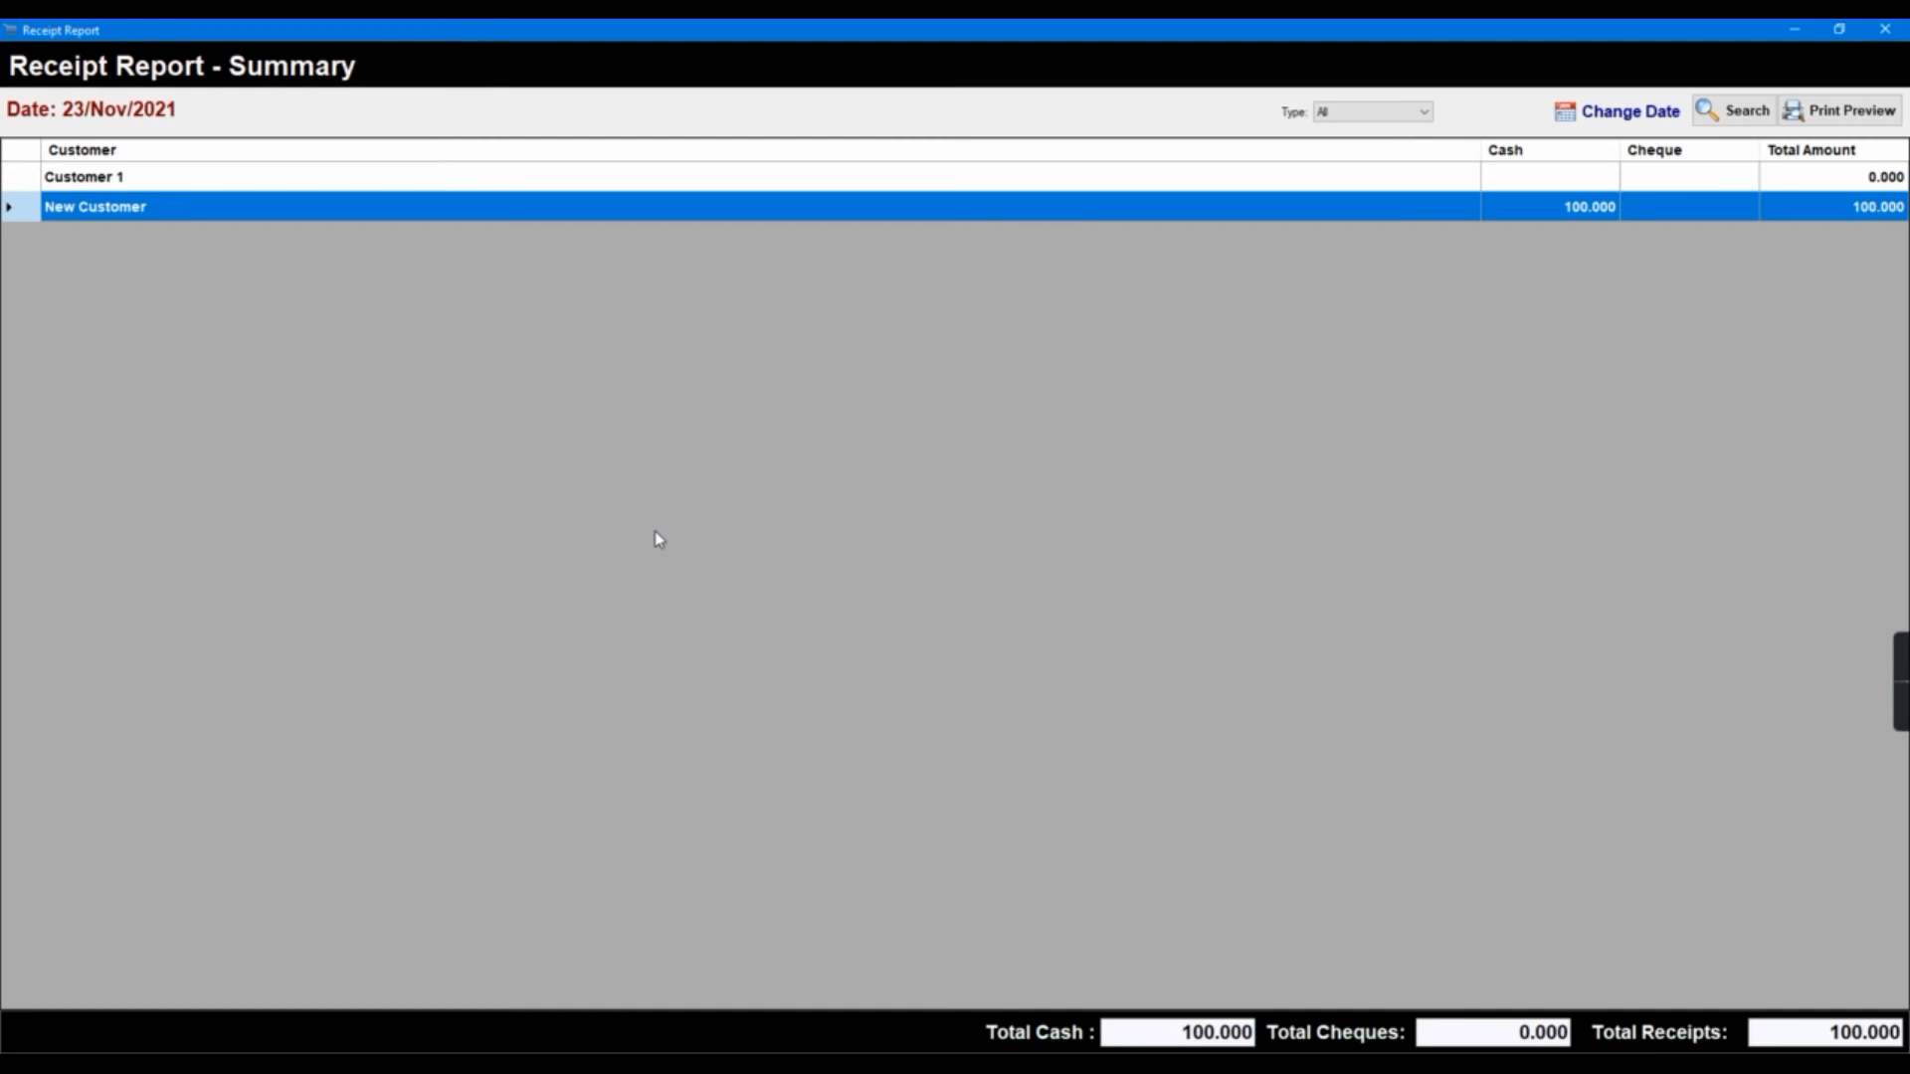
pyautogui.click(461, 179)
pyautogui.click(457, 209)
pyautogui.click(467, 179)
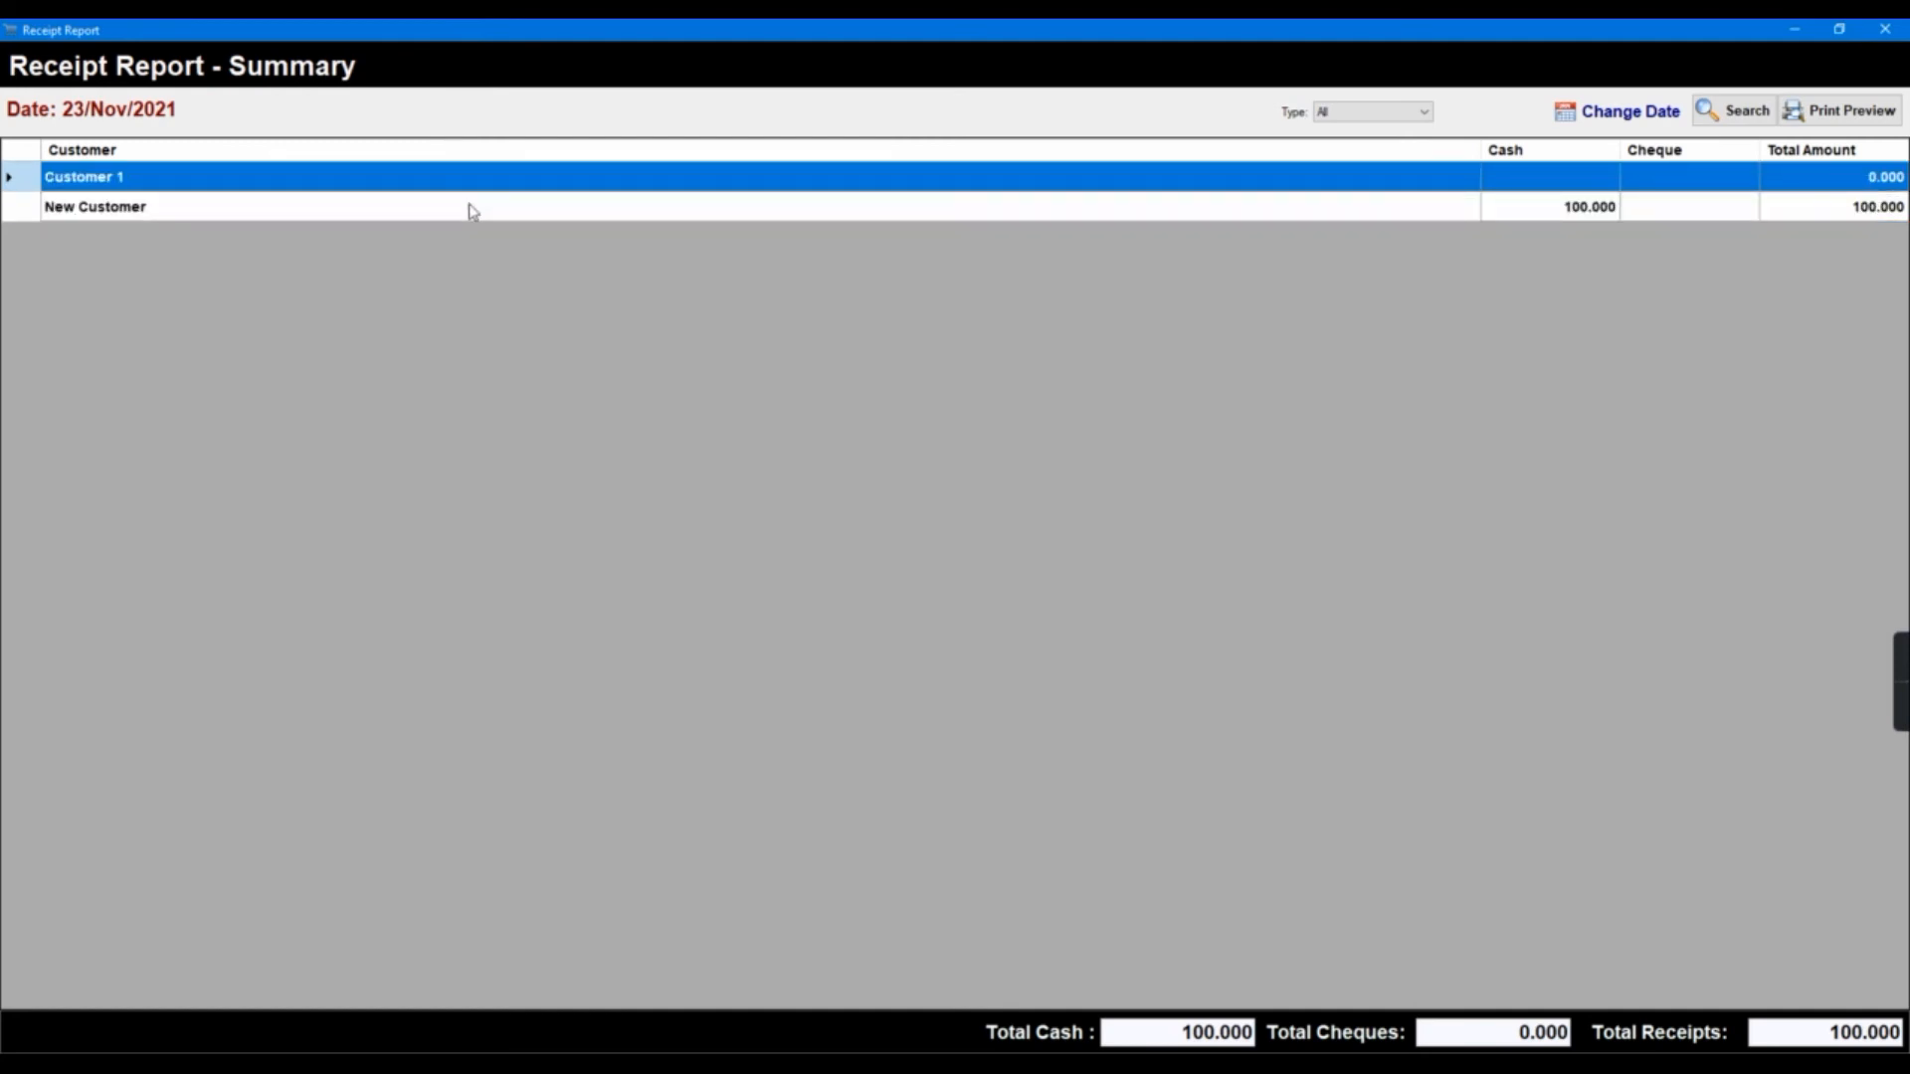
pyautogui.click(472, 211)
pyautogui.click(1885, 29)
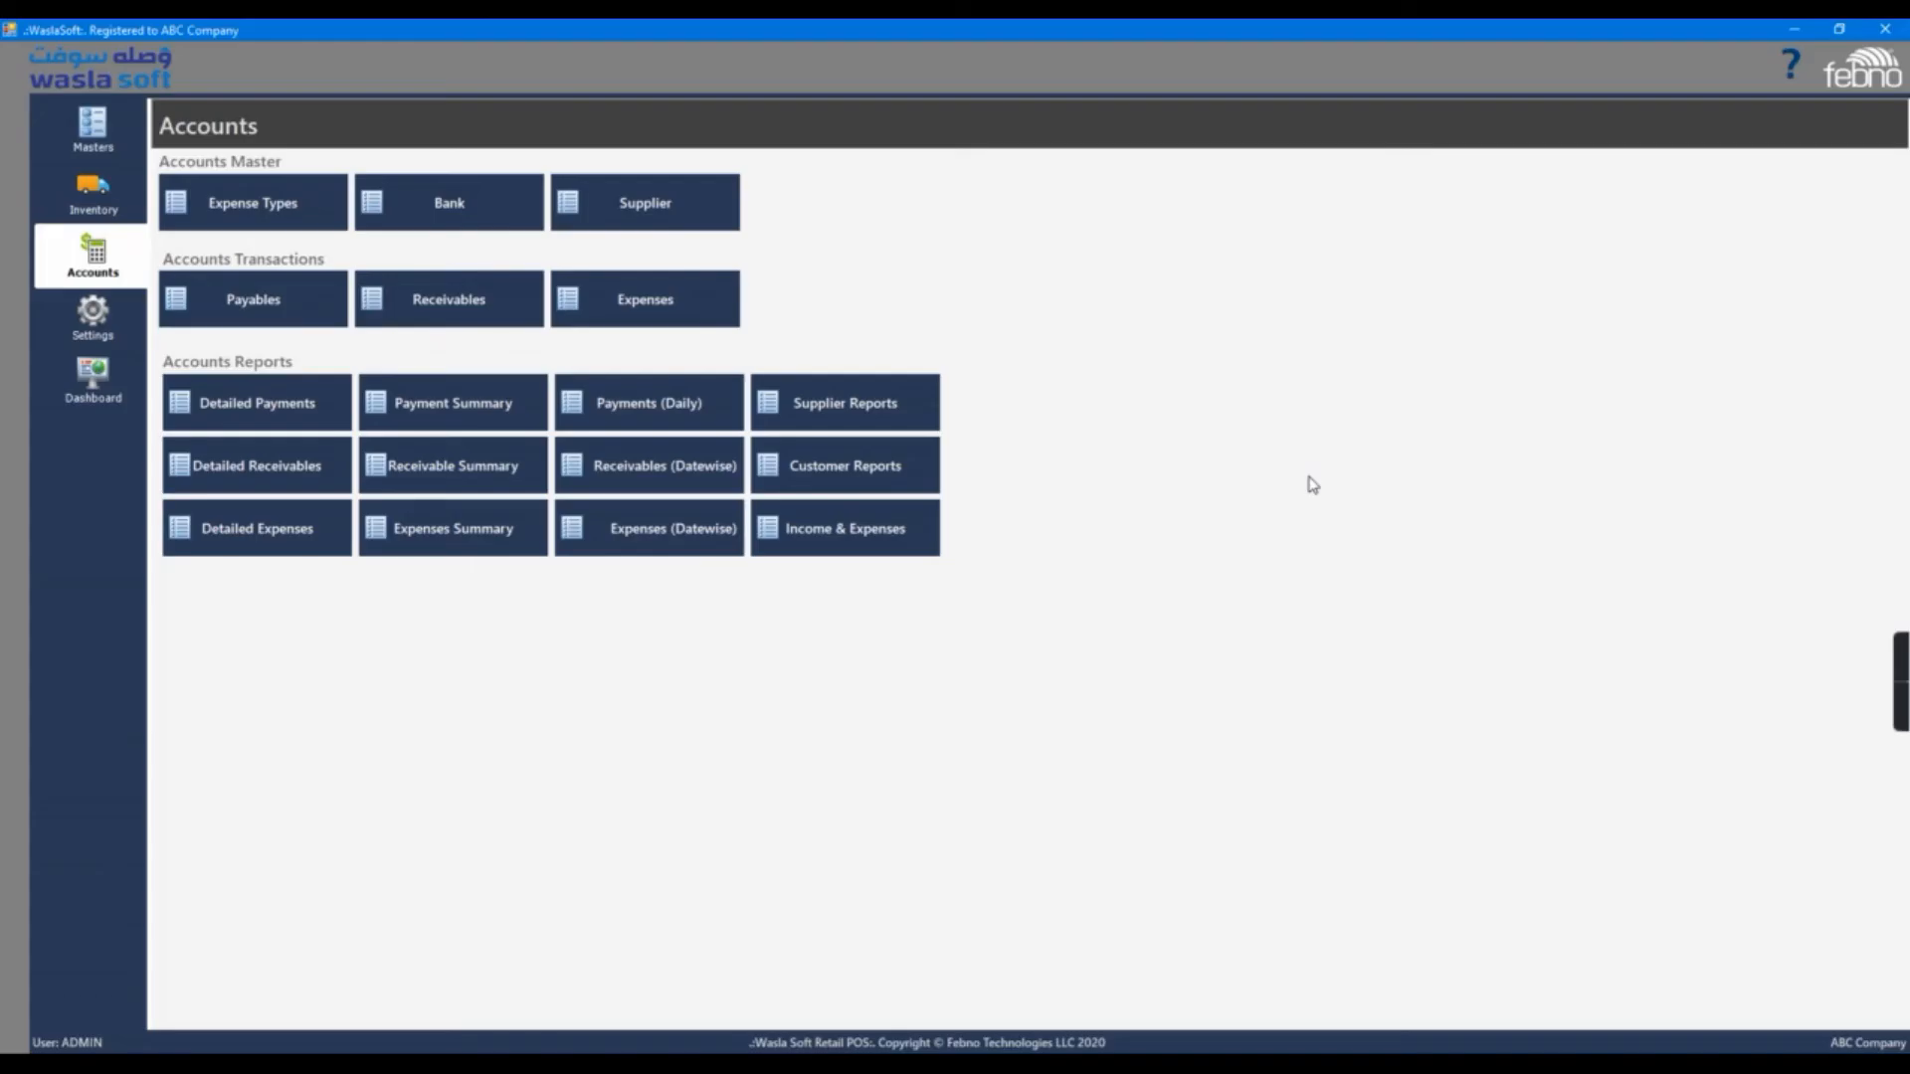
# View and close the datewise receivables report, and open the Supplier List from the supplier reports
pyautogui.click(704, 483)
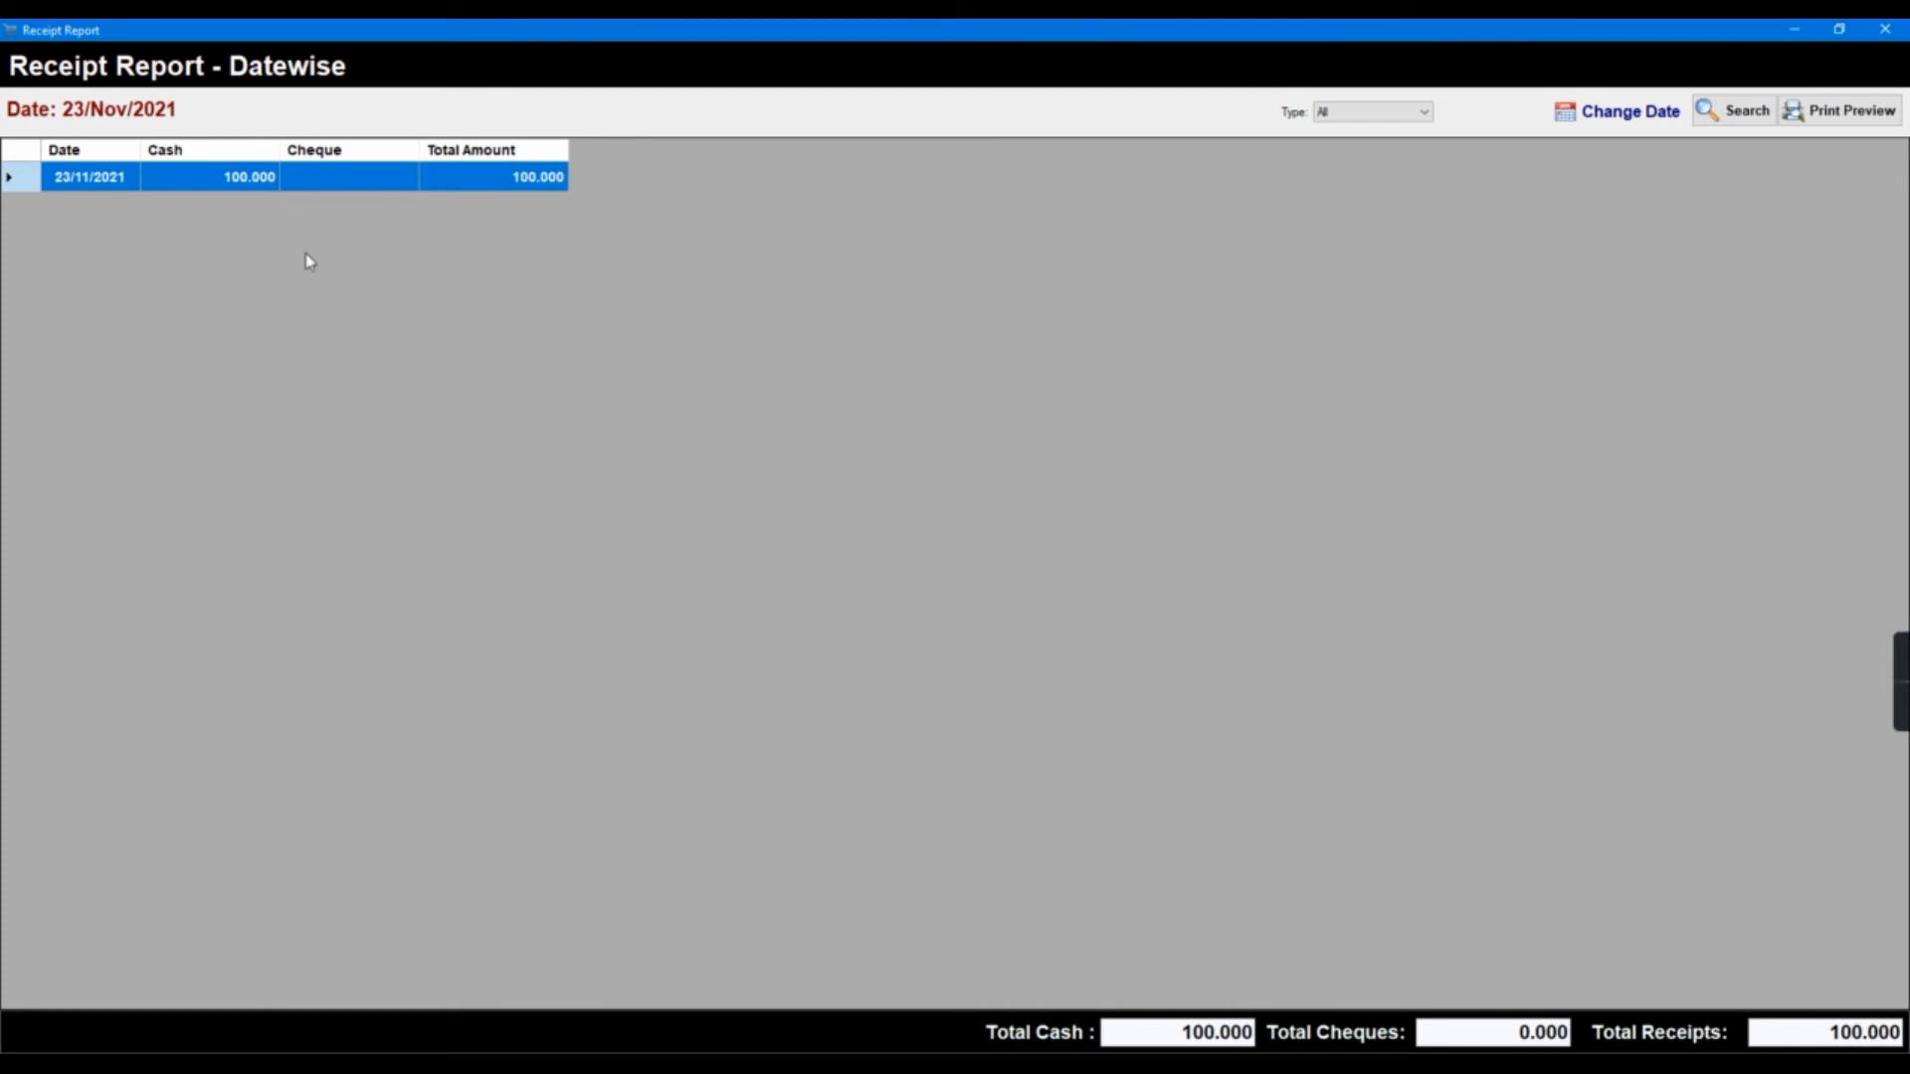
pyautogui.click(1885, 29)
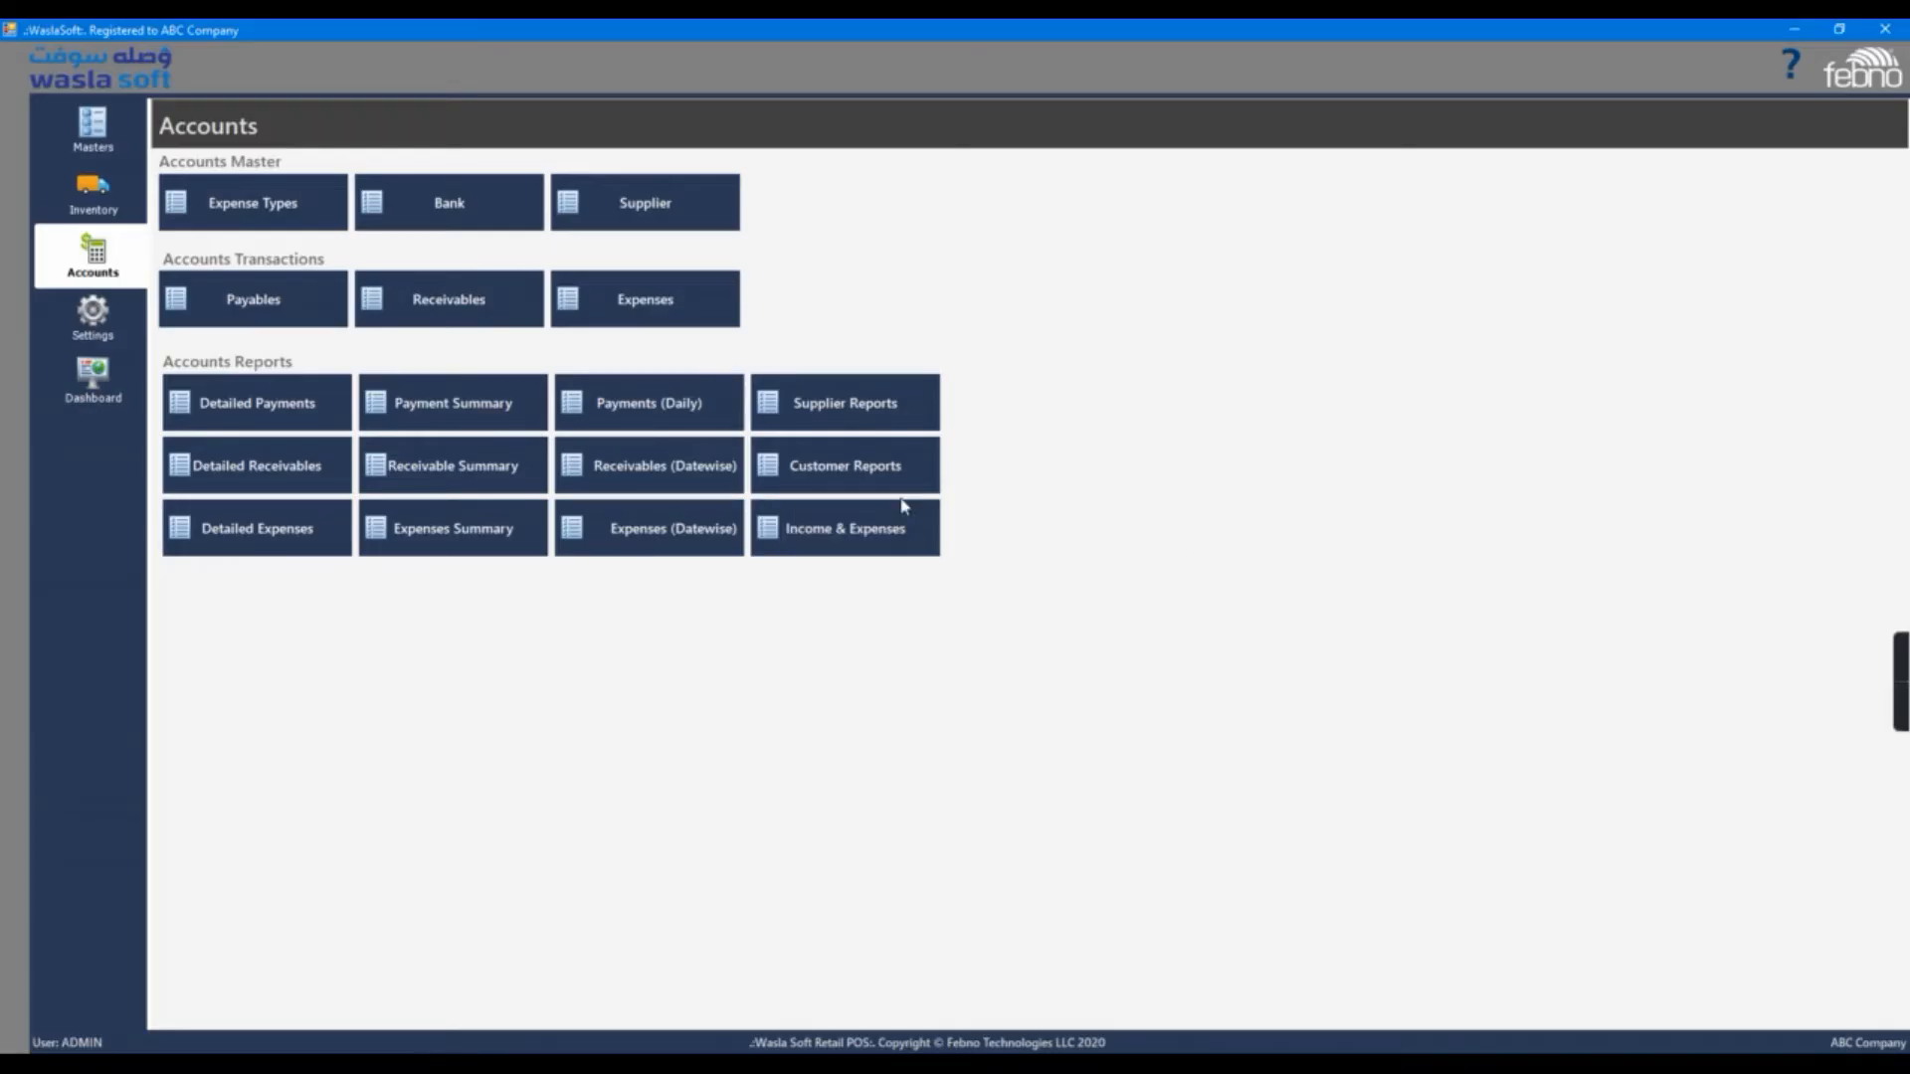
pyautogui.click(873, 403)
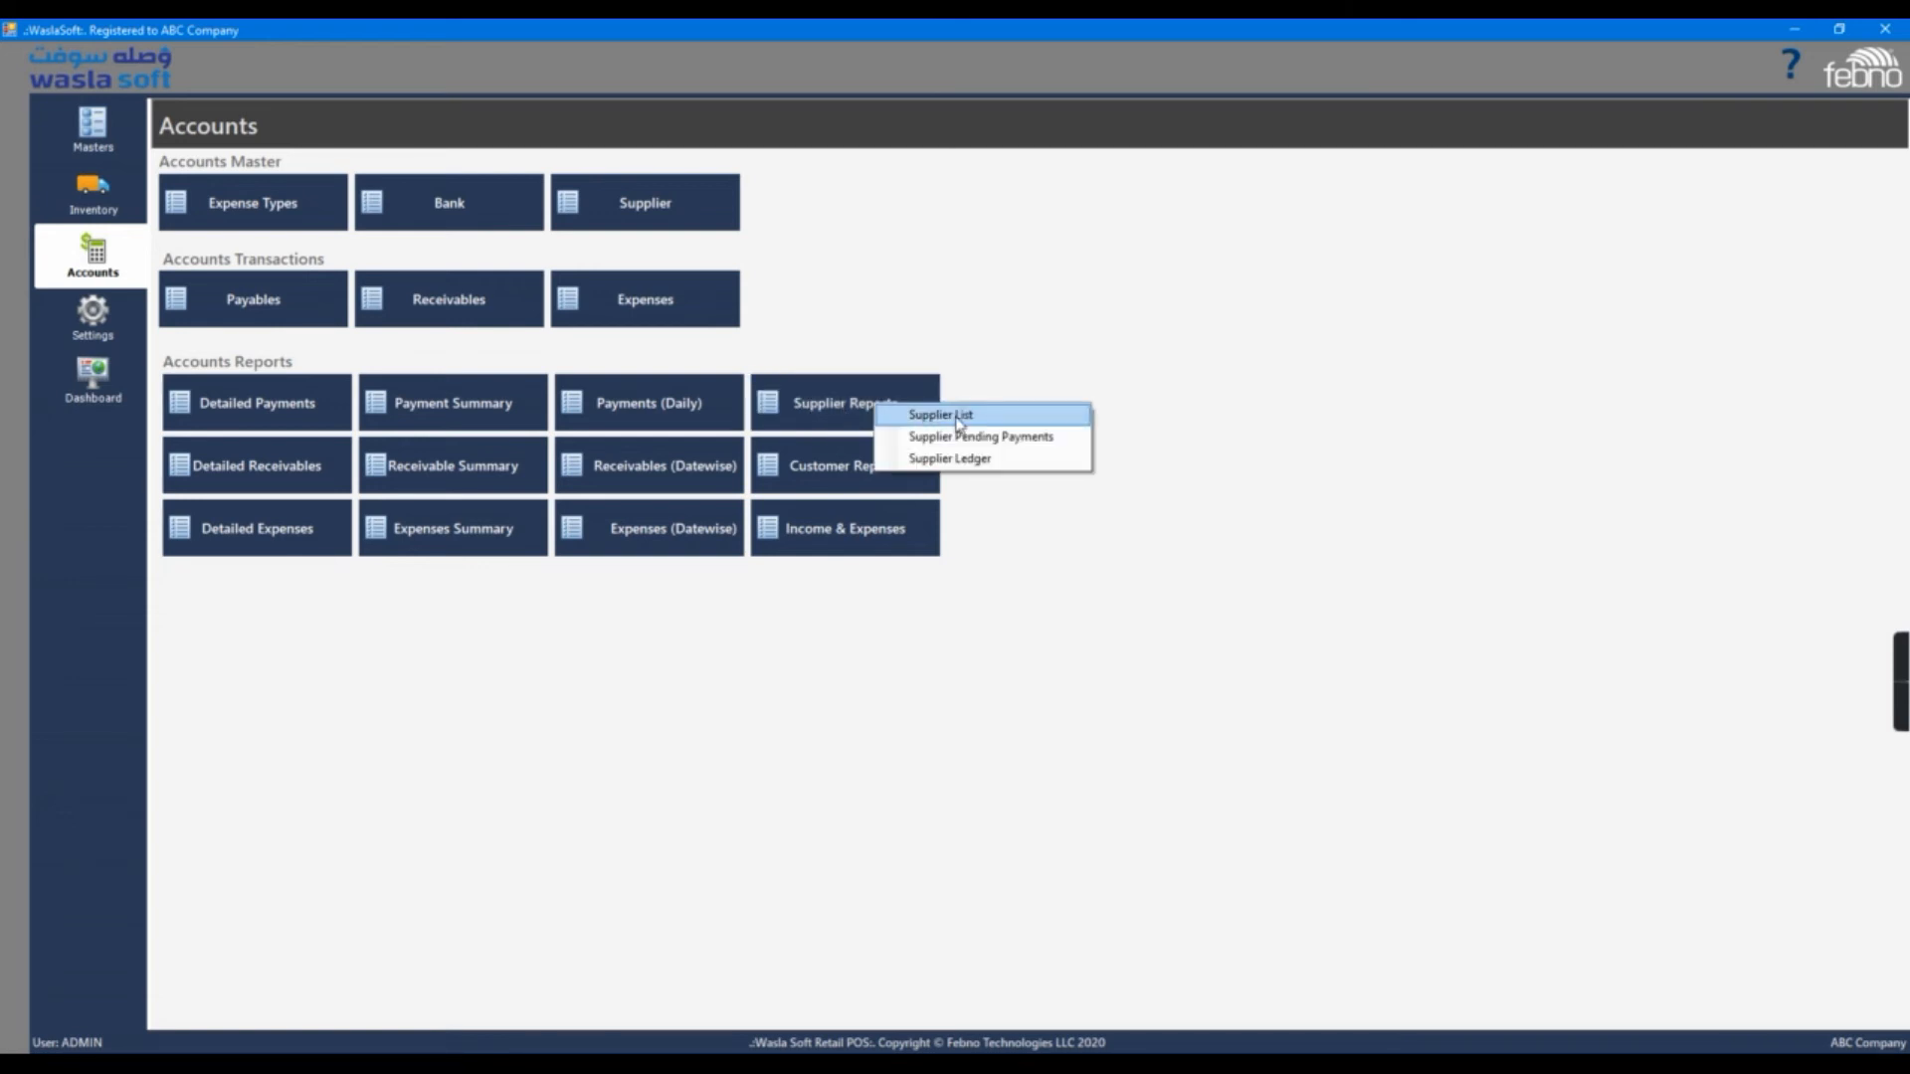
pyautogui.click(1007, 417)
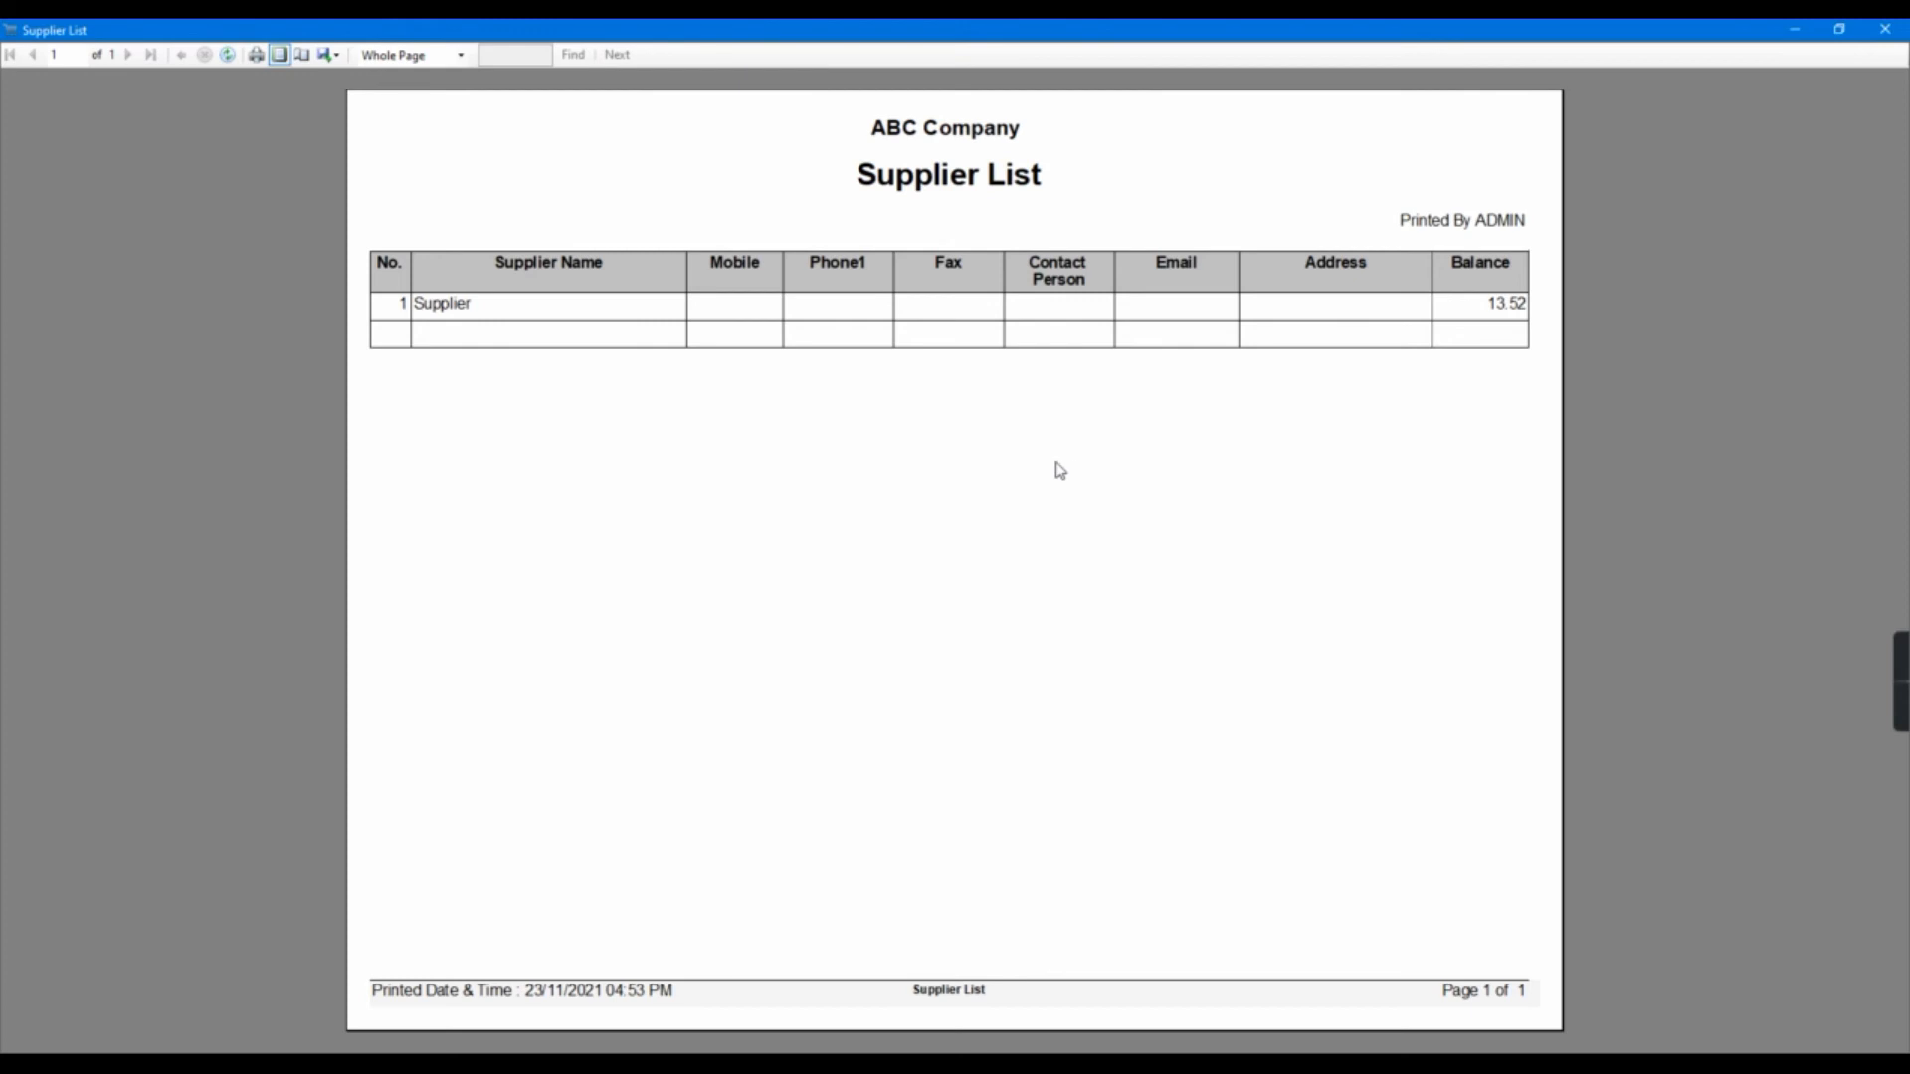
# Check the export formats offered for the Supplier List and close the report
pyautogui.click(334, 56)
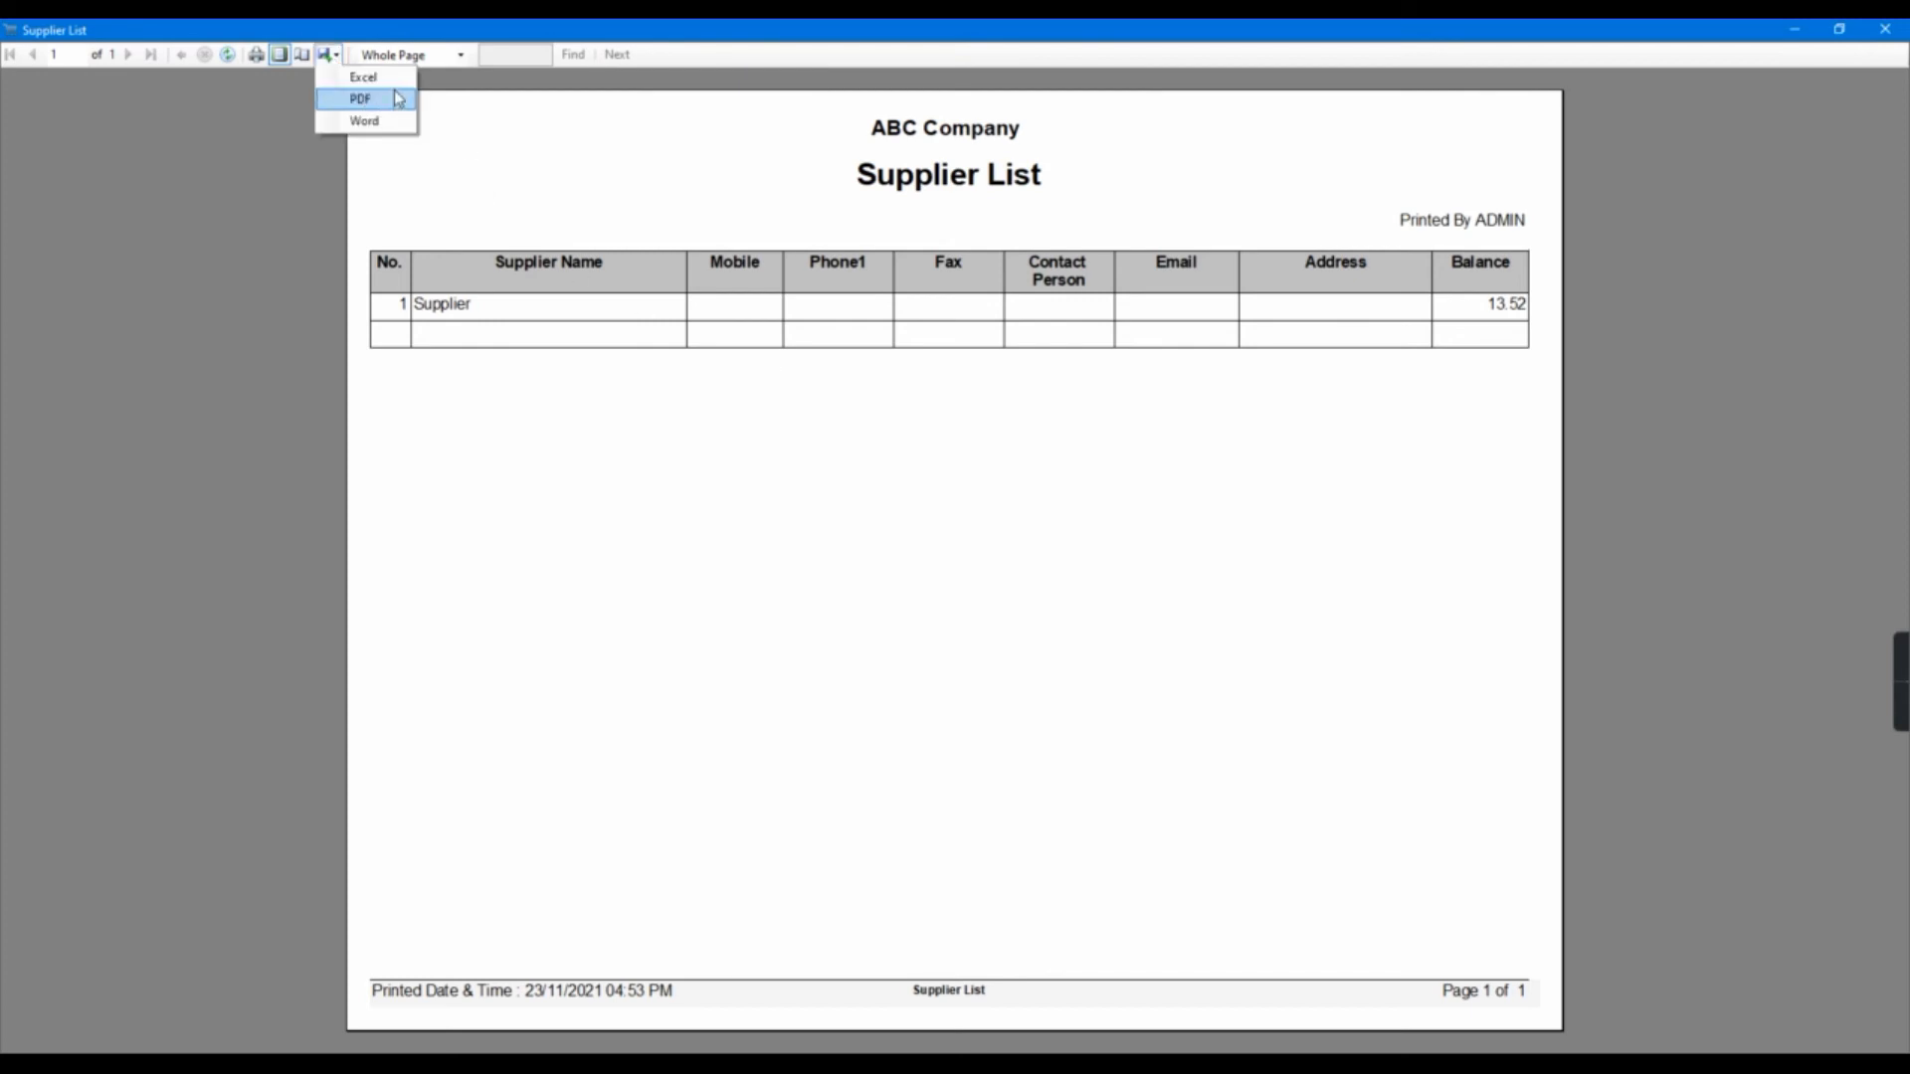
pyautogui.click(791, 519)
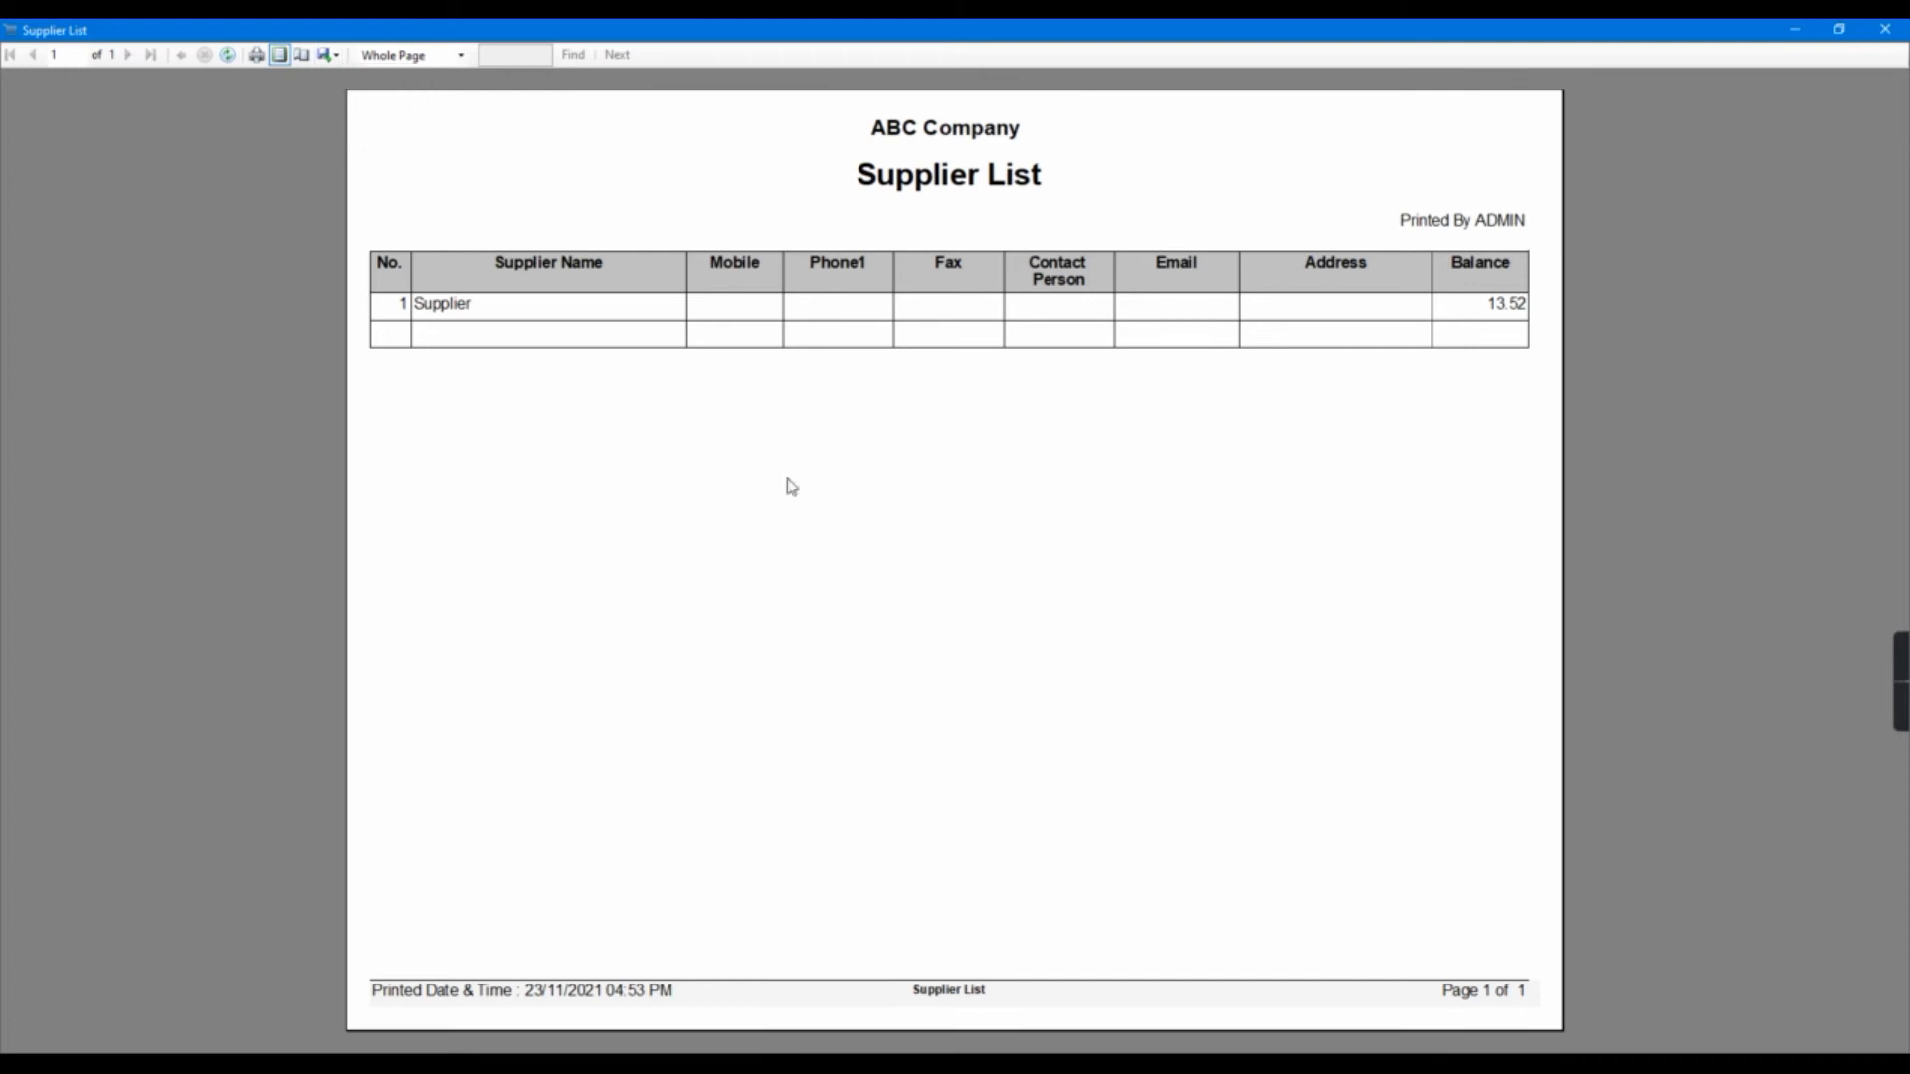
pyautogui.click(1885, 29)
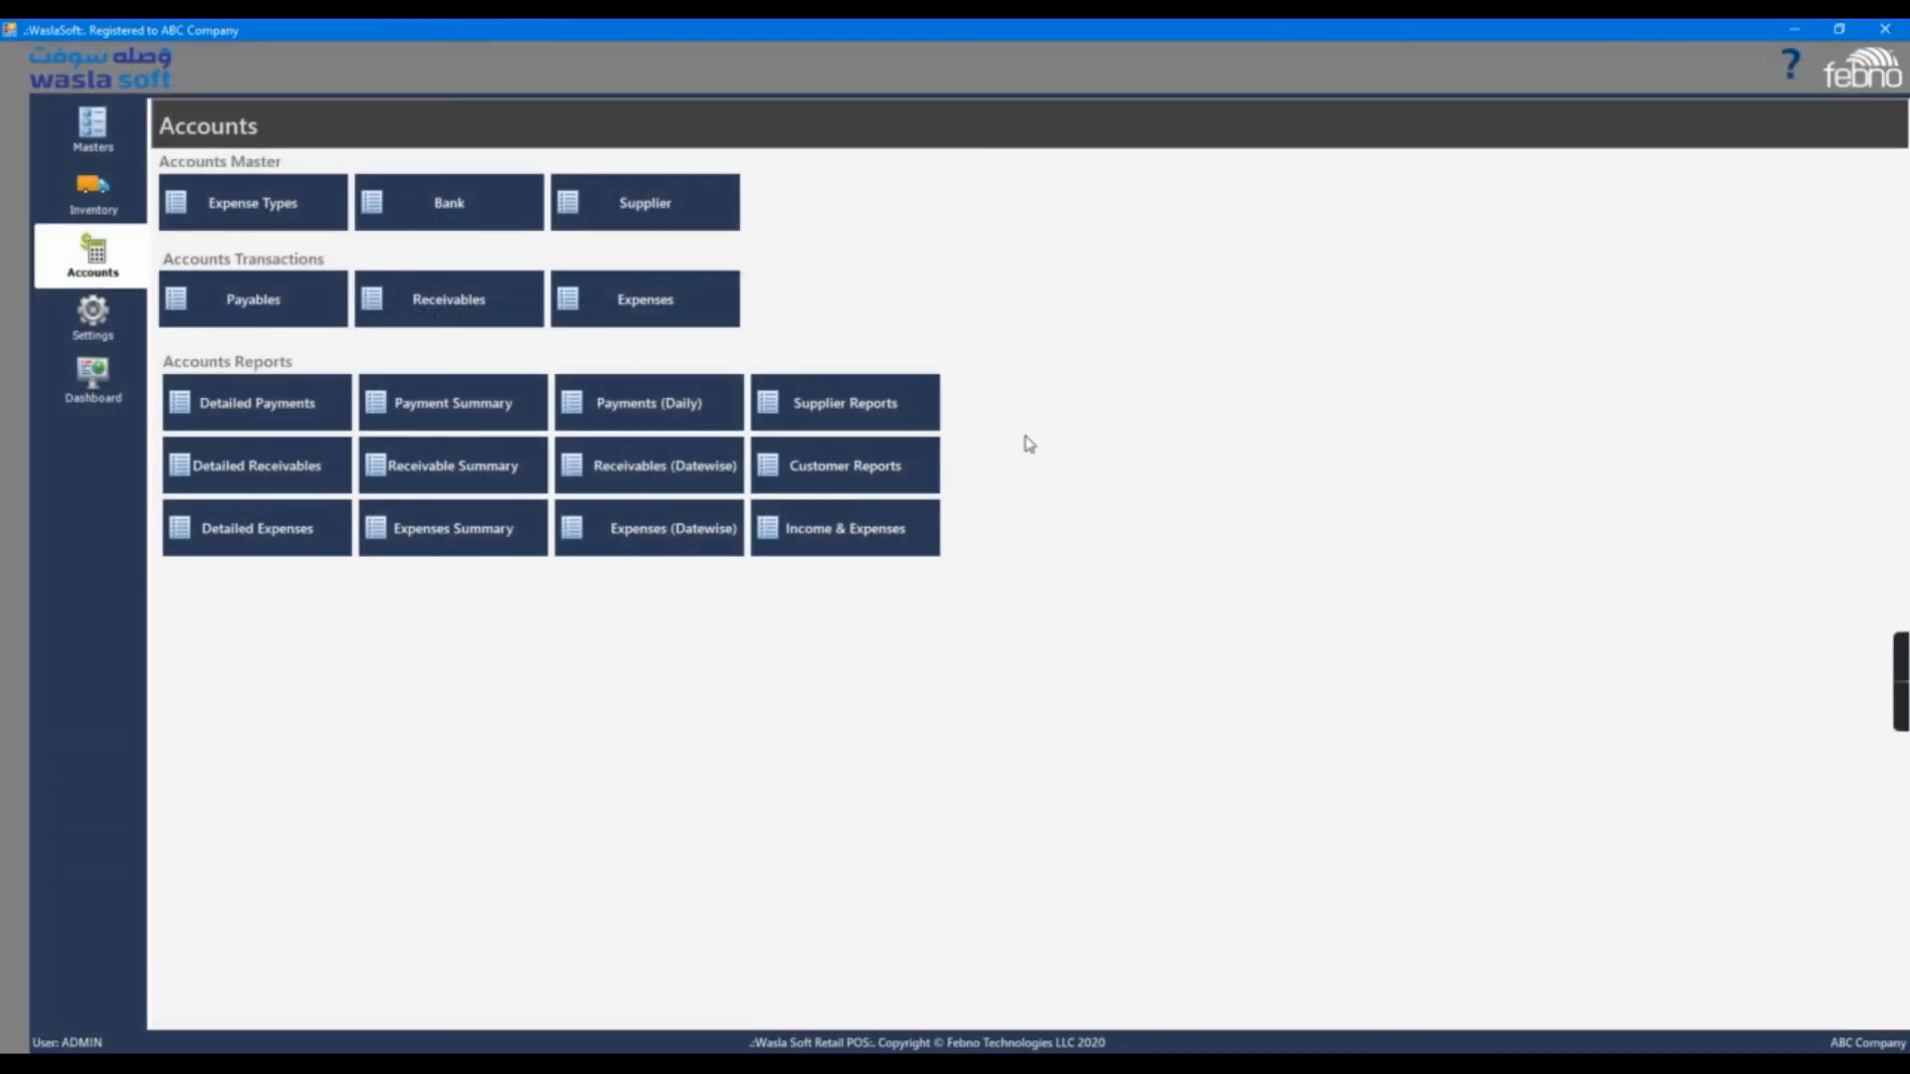
# Open the Supplier Pending Payments report, view the ledger of the supplier named Supplier for all dates, and close both
pyautogui.click(873, 421)
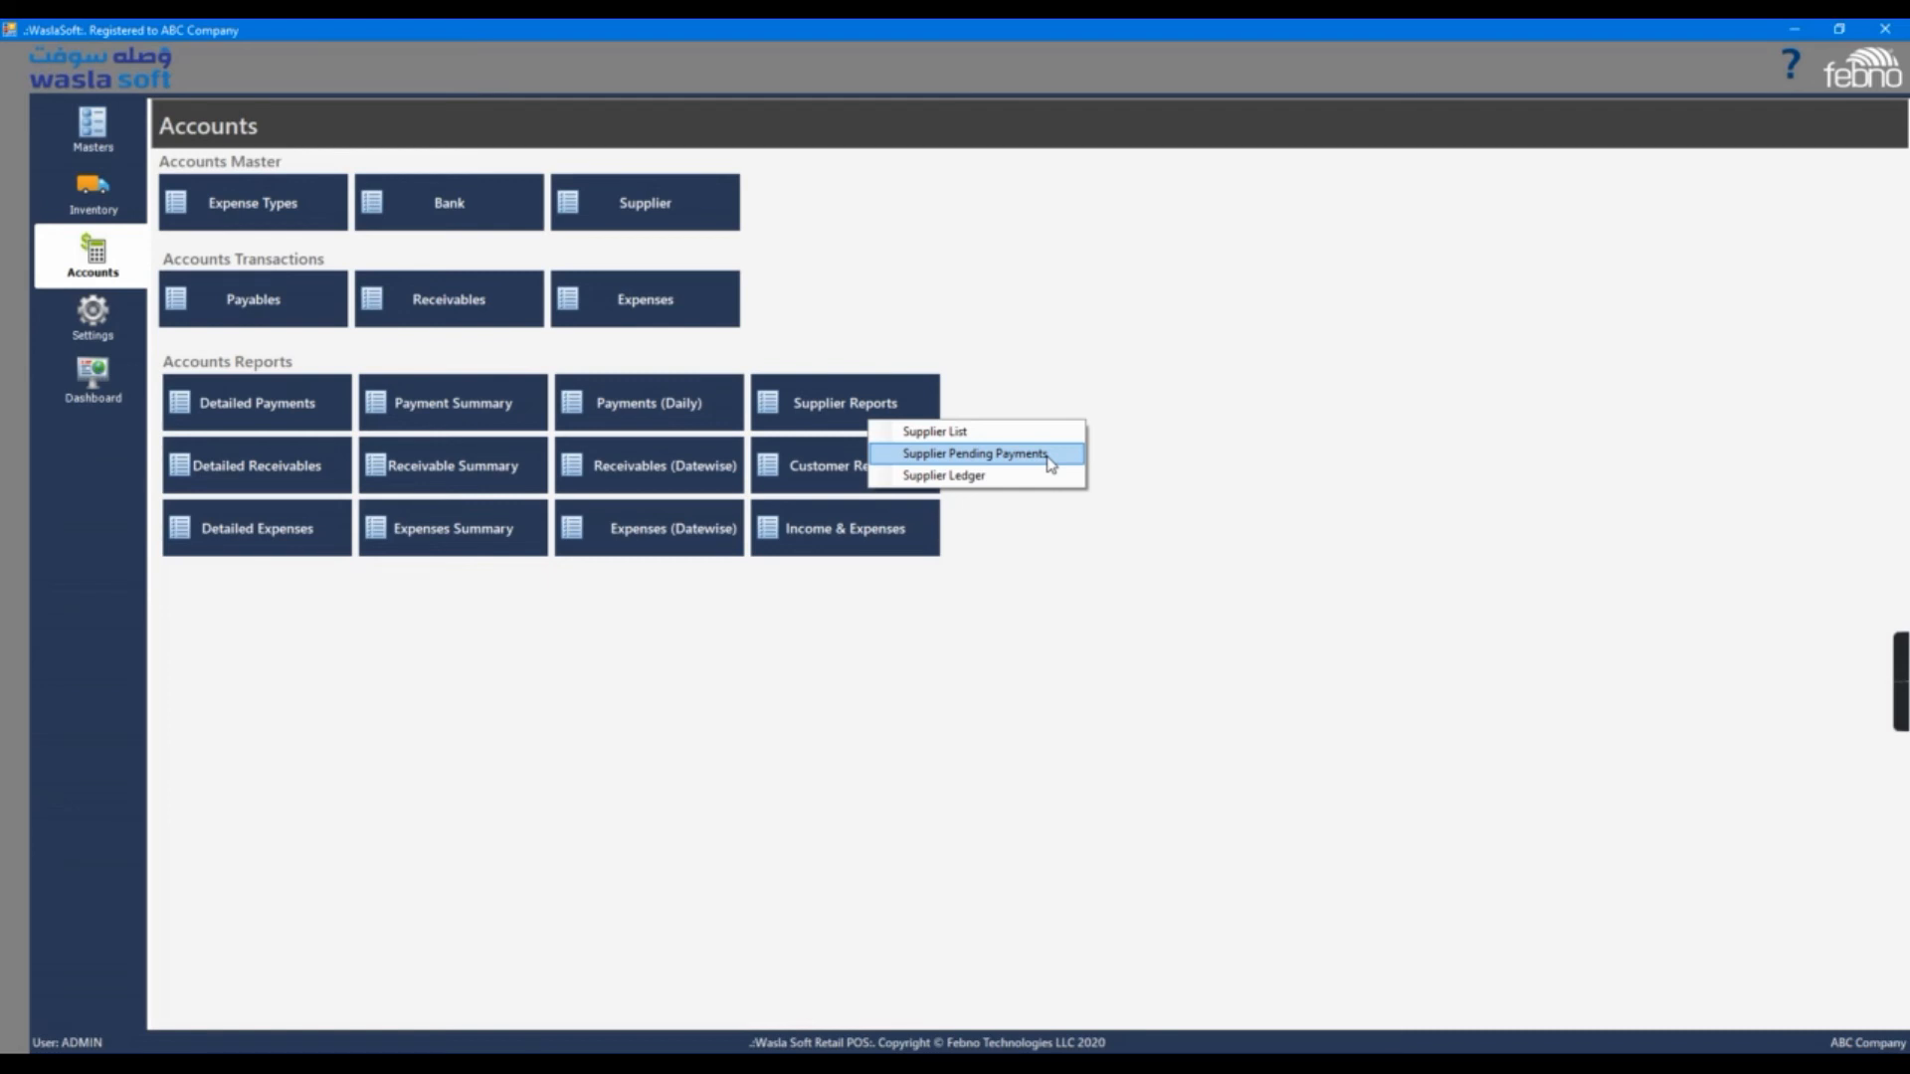
pyautogui.click(1051, 465)
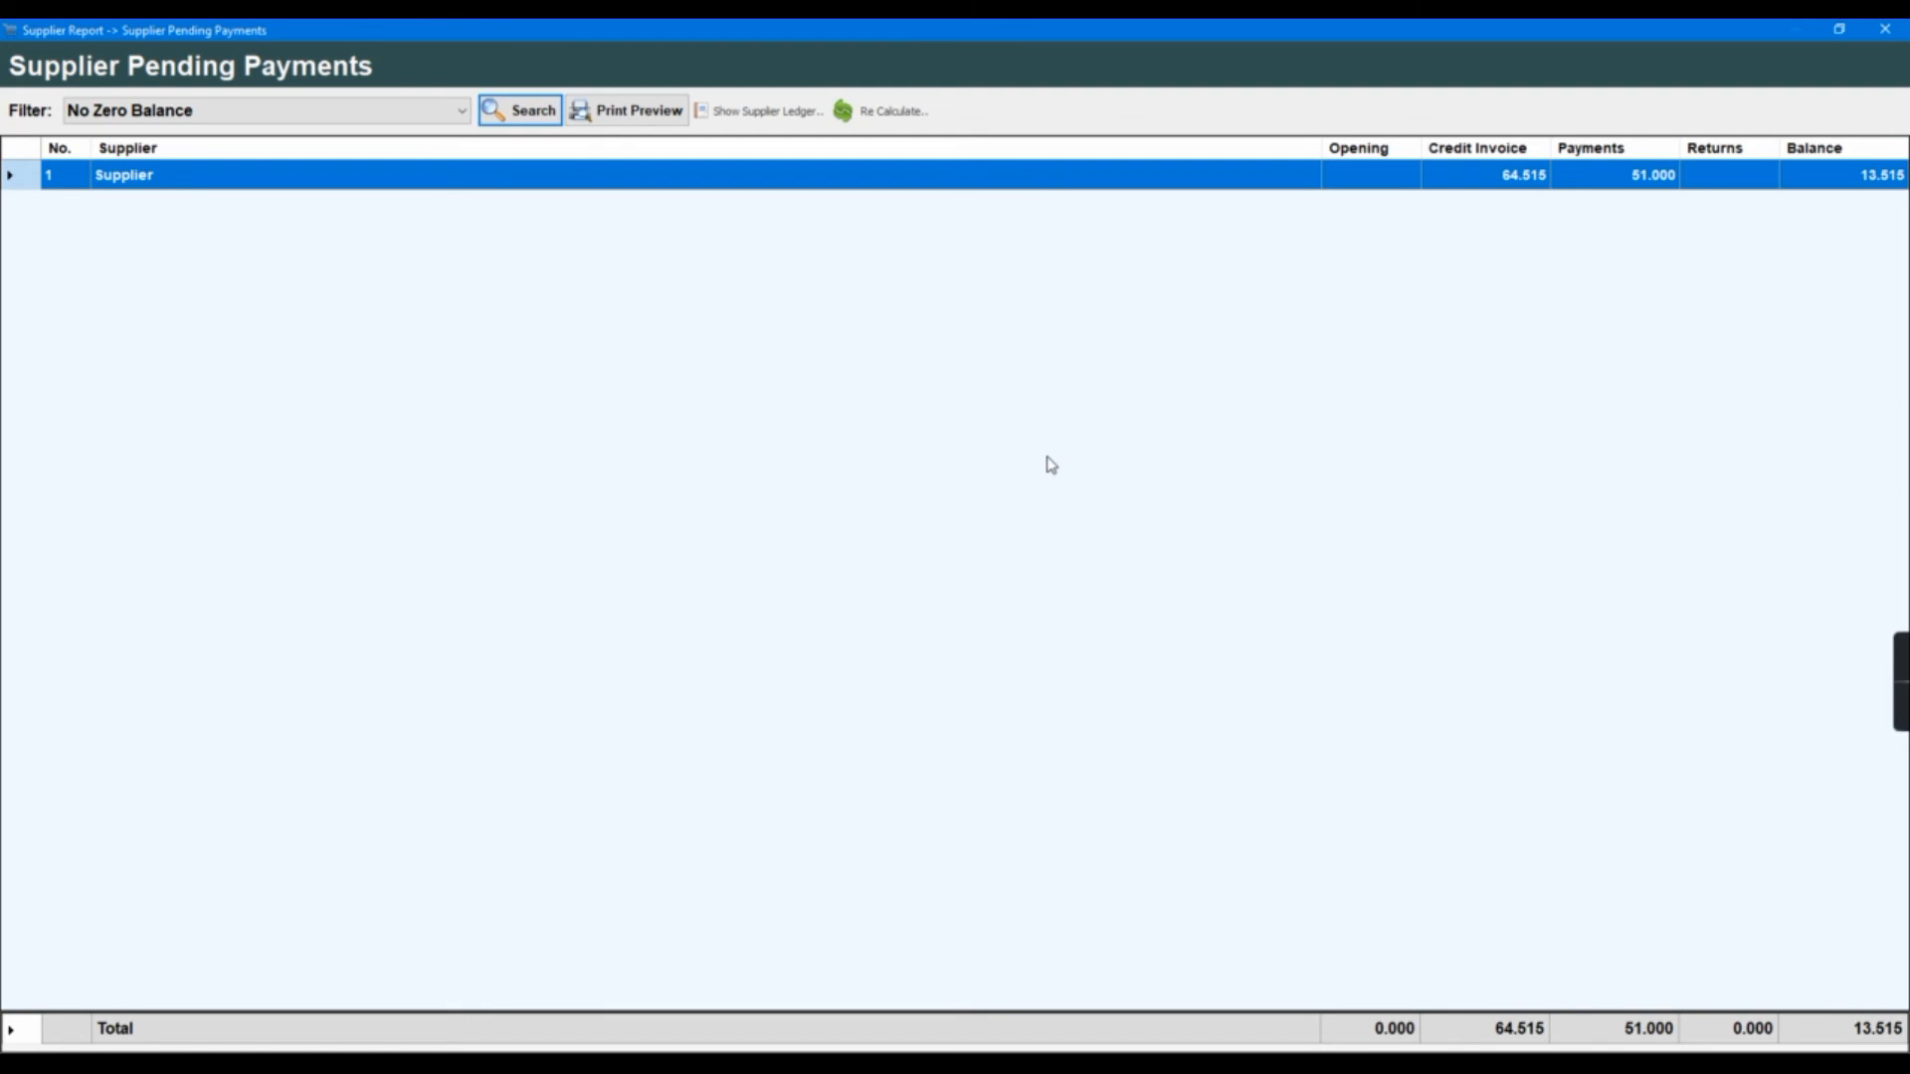
pyautogui.doubleClick(428, 189)
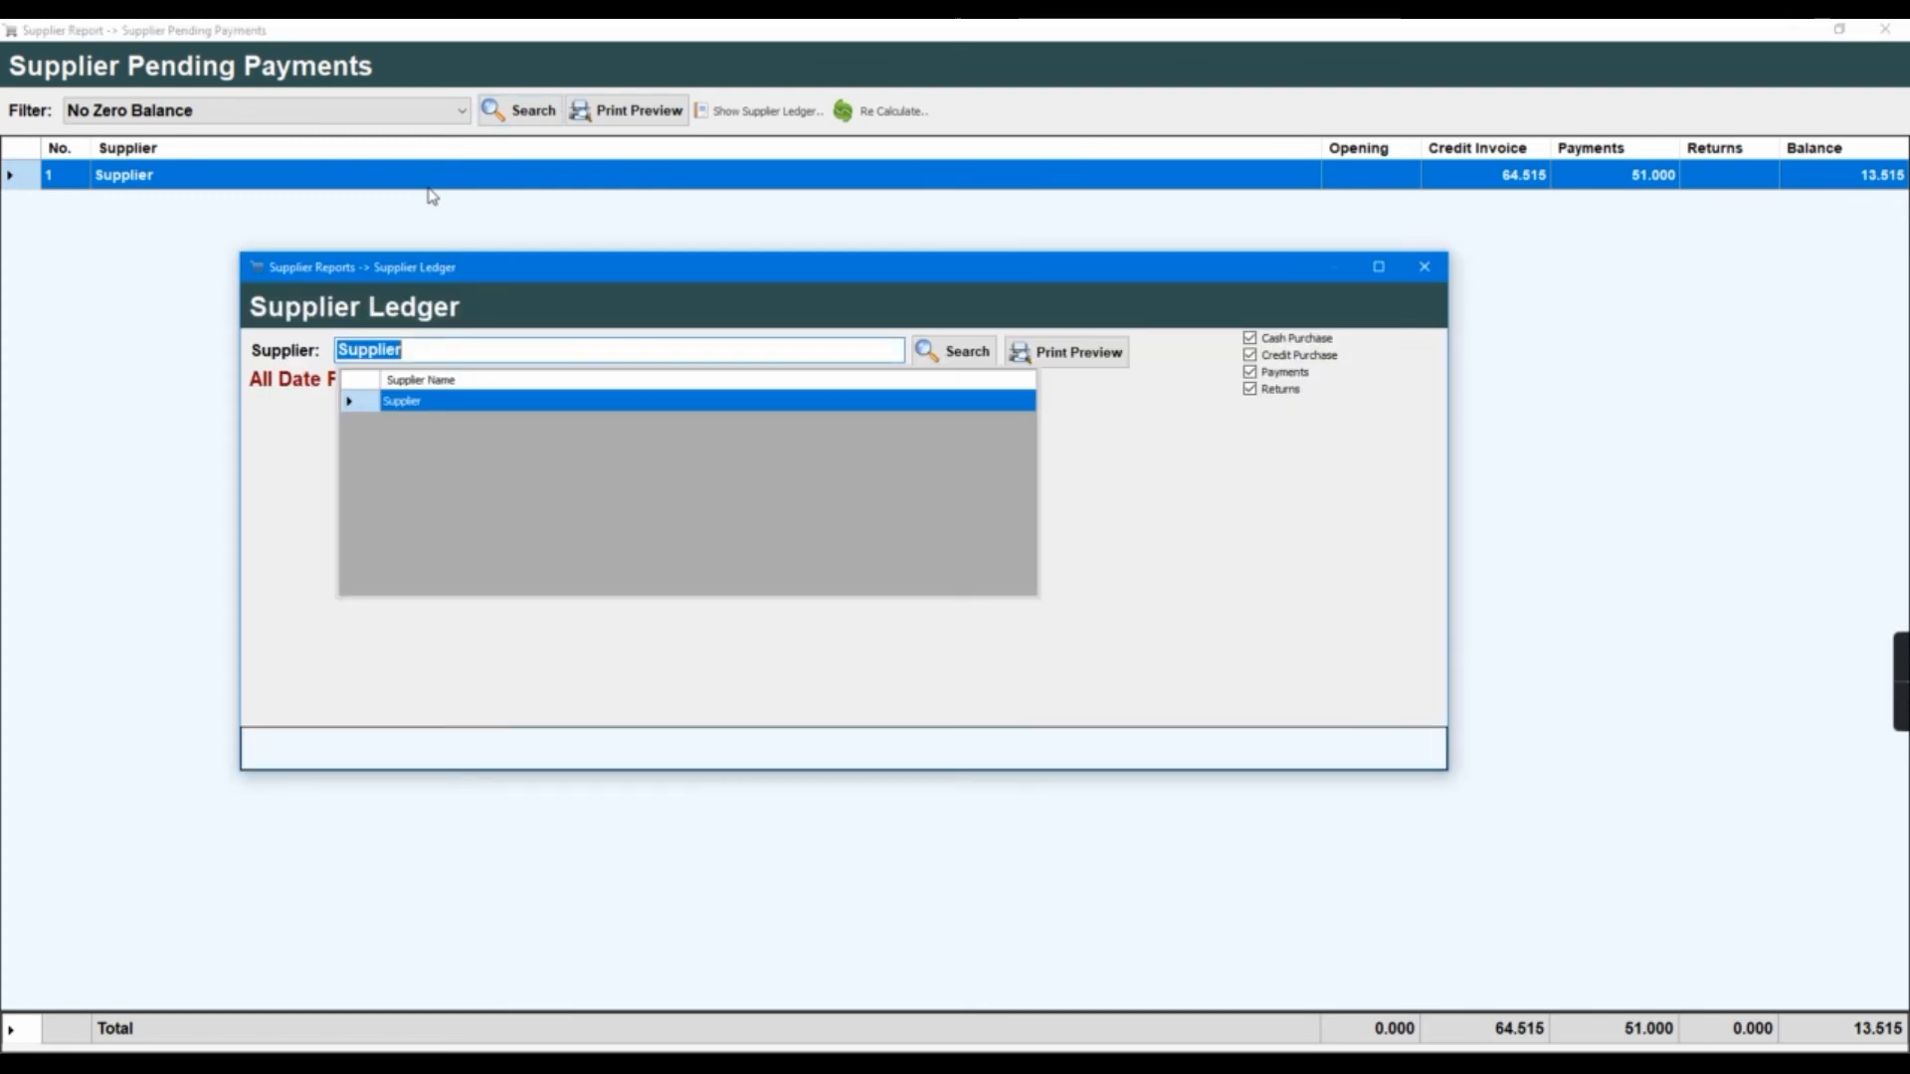
pyautogui.click(984, 366)
pyautogui.click(985, 370)
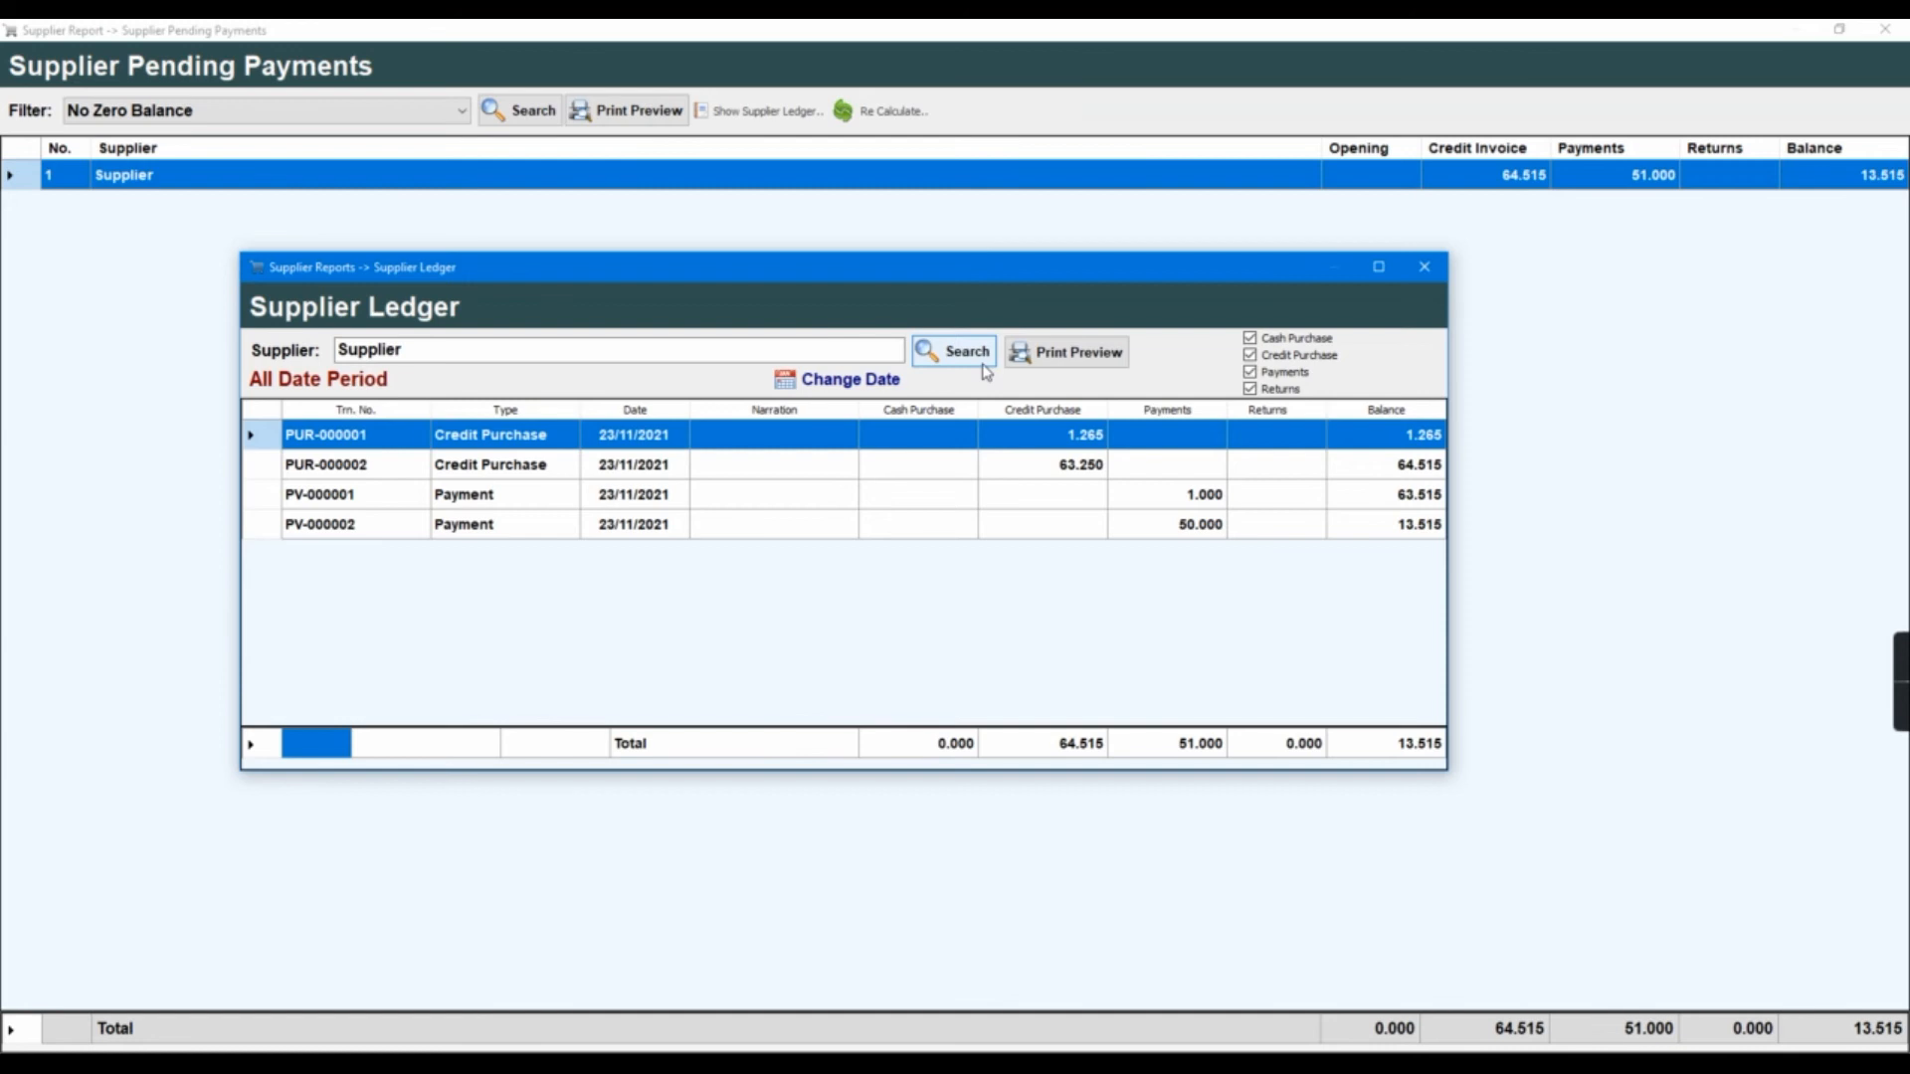
pyautogui.click(1442, 277)
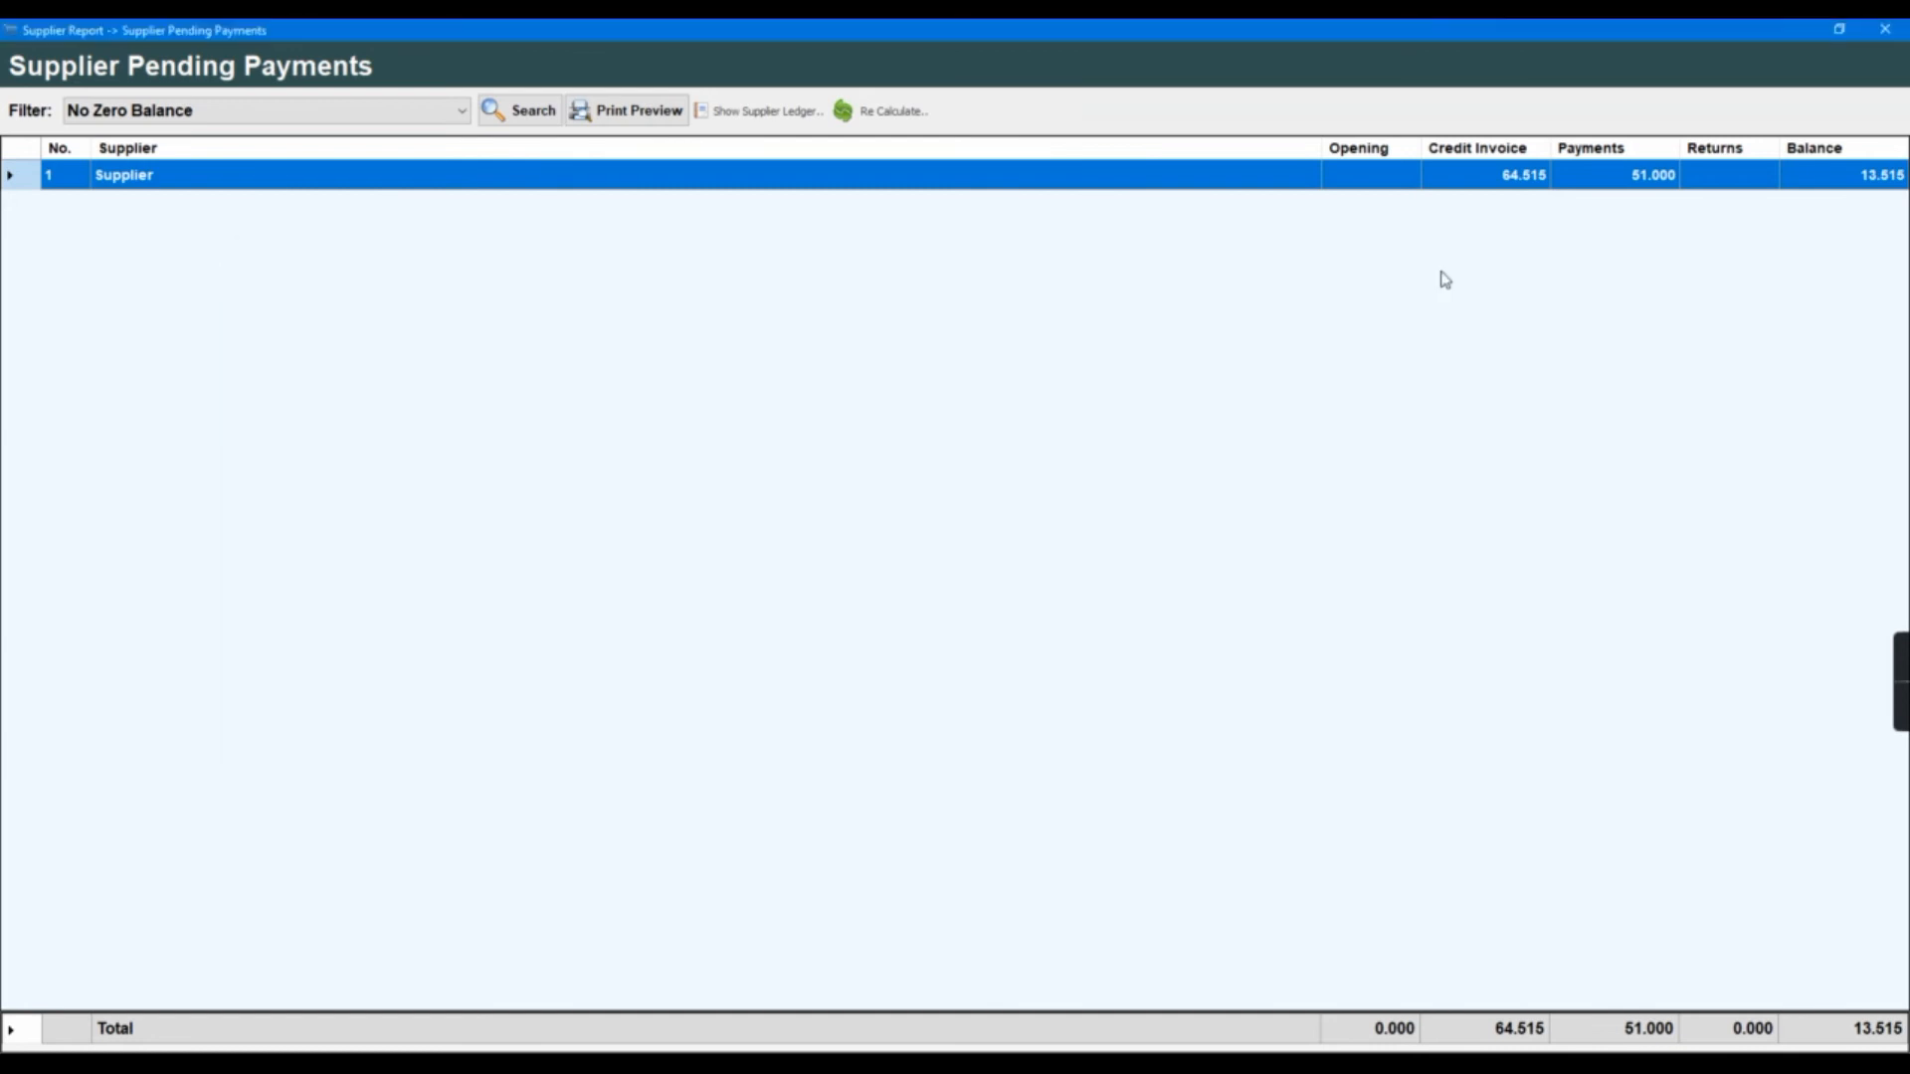
pyautogui.click(1898, 31)
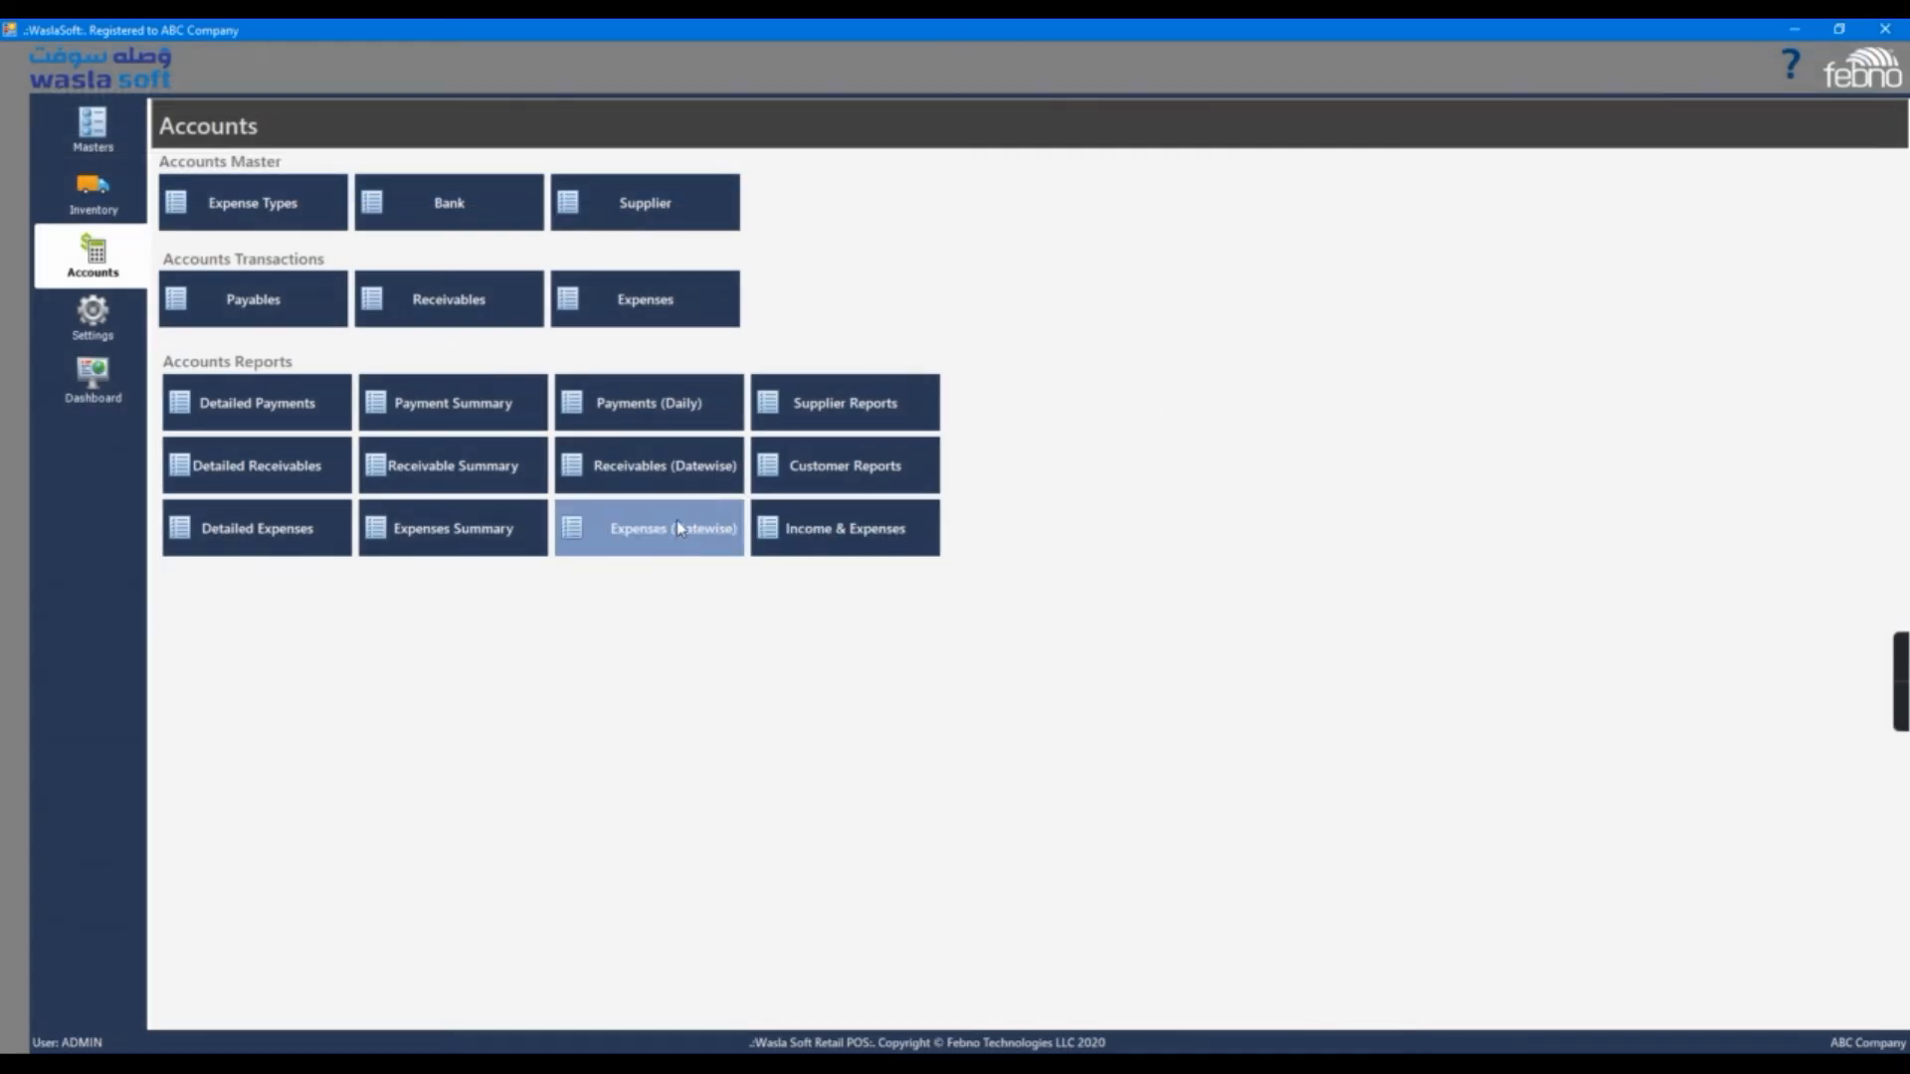
# Open the Supplier Ledger from the supplier reports, look at its supplier search field, and close it
pyautogui.click(851, 403)
pyautogui.click(940, 461)
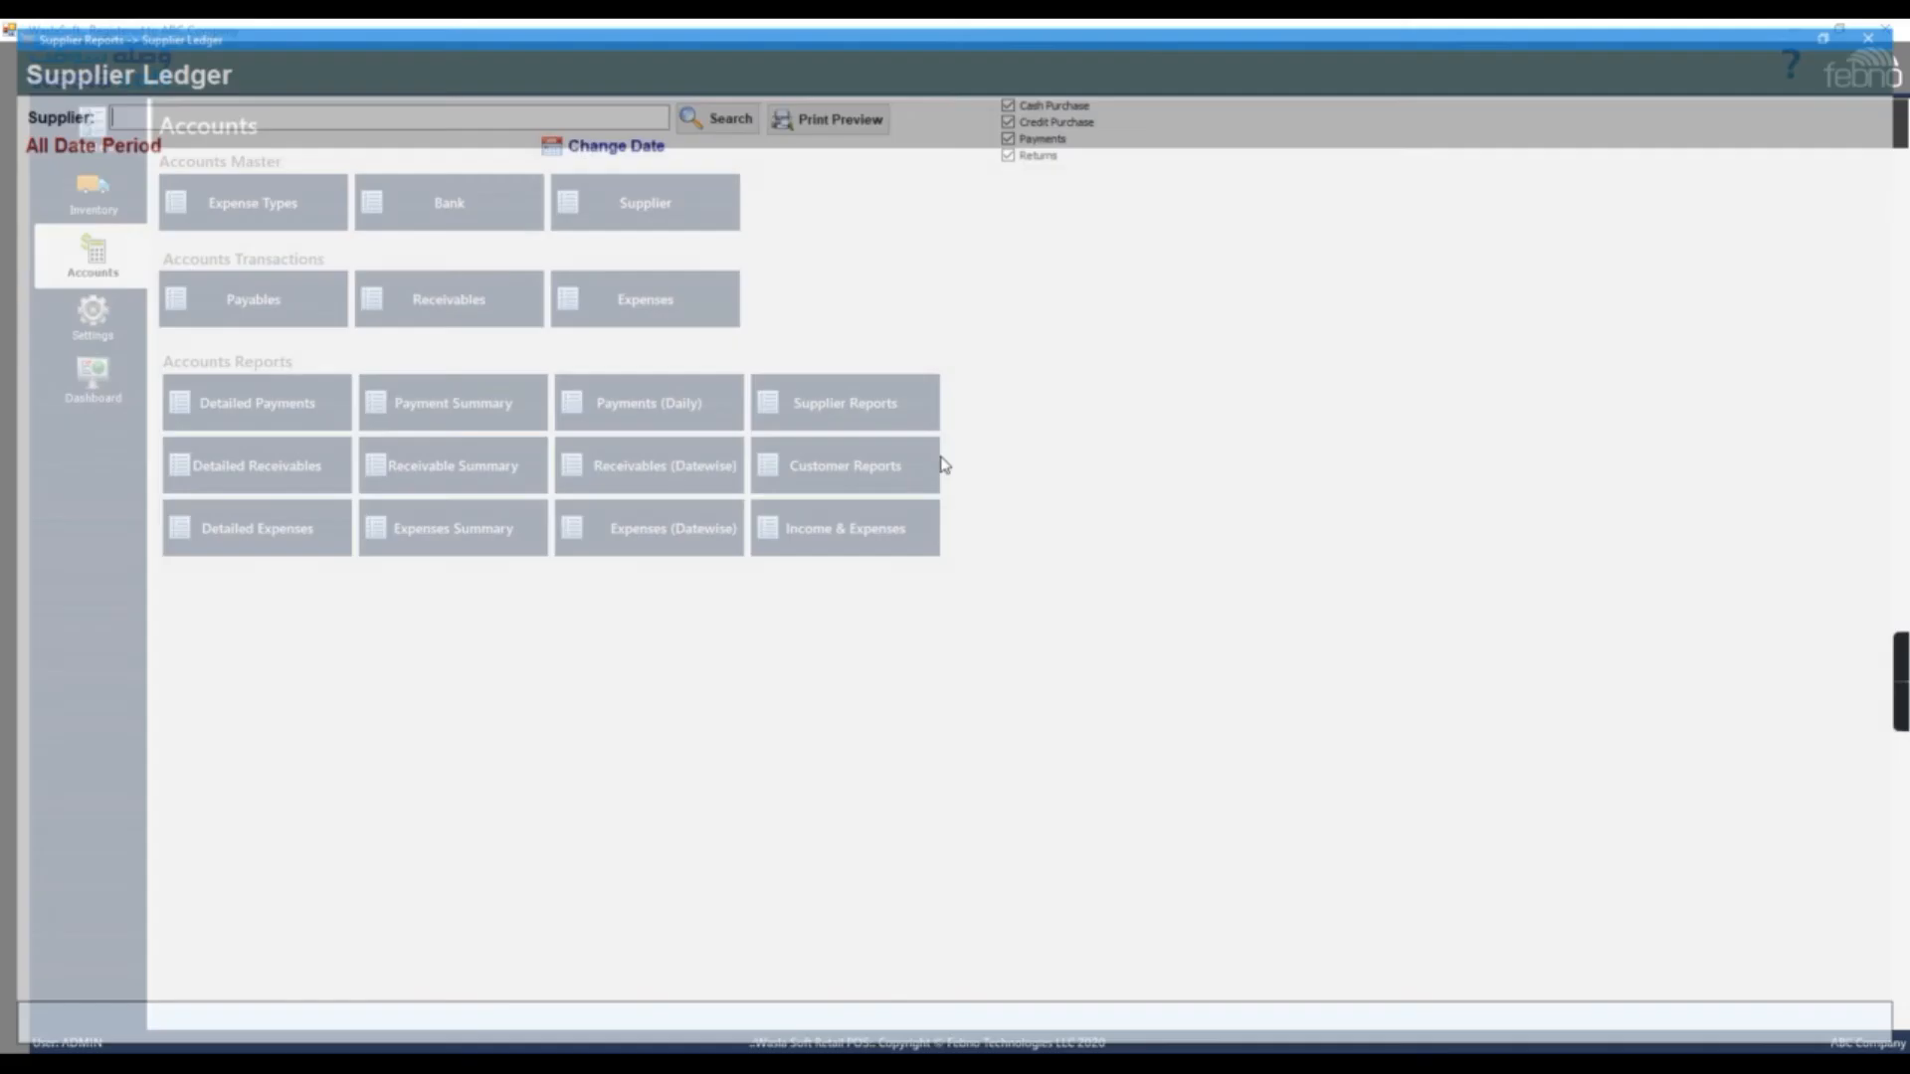
pyautogui.write('d')
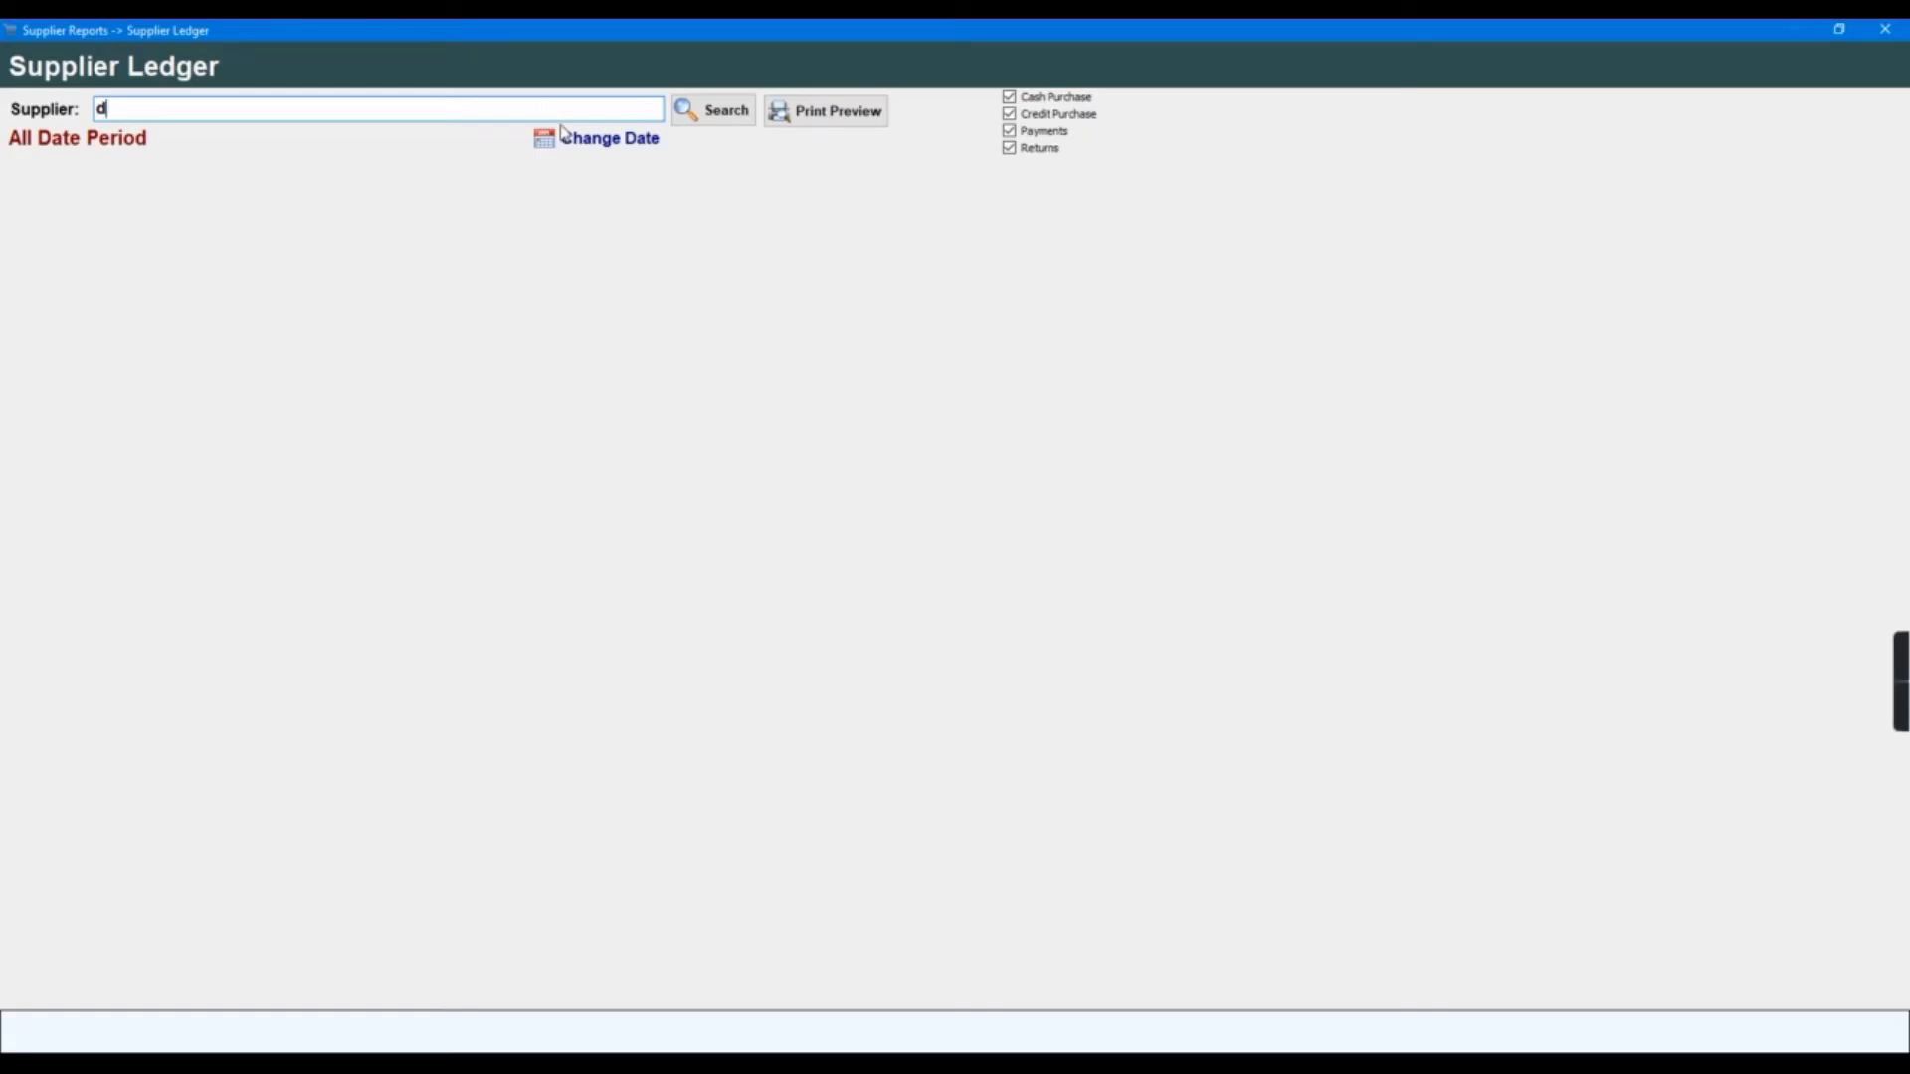
pyautogui.press('BackSpace')
pyautogui.click(552, 164)
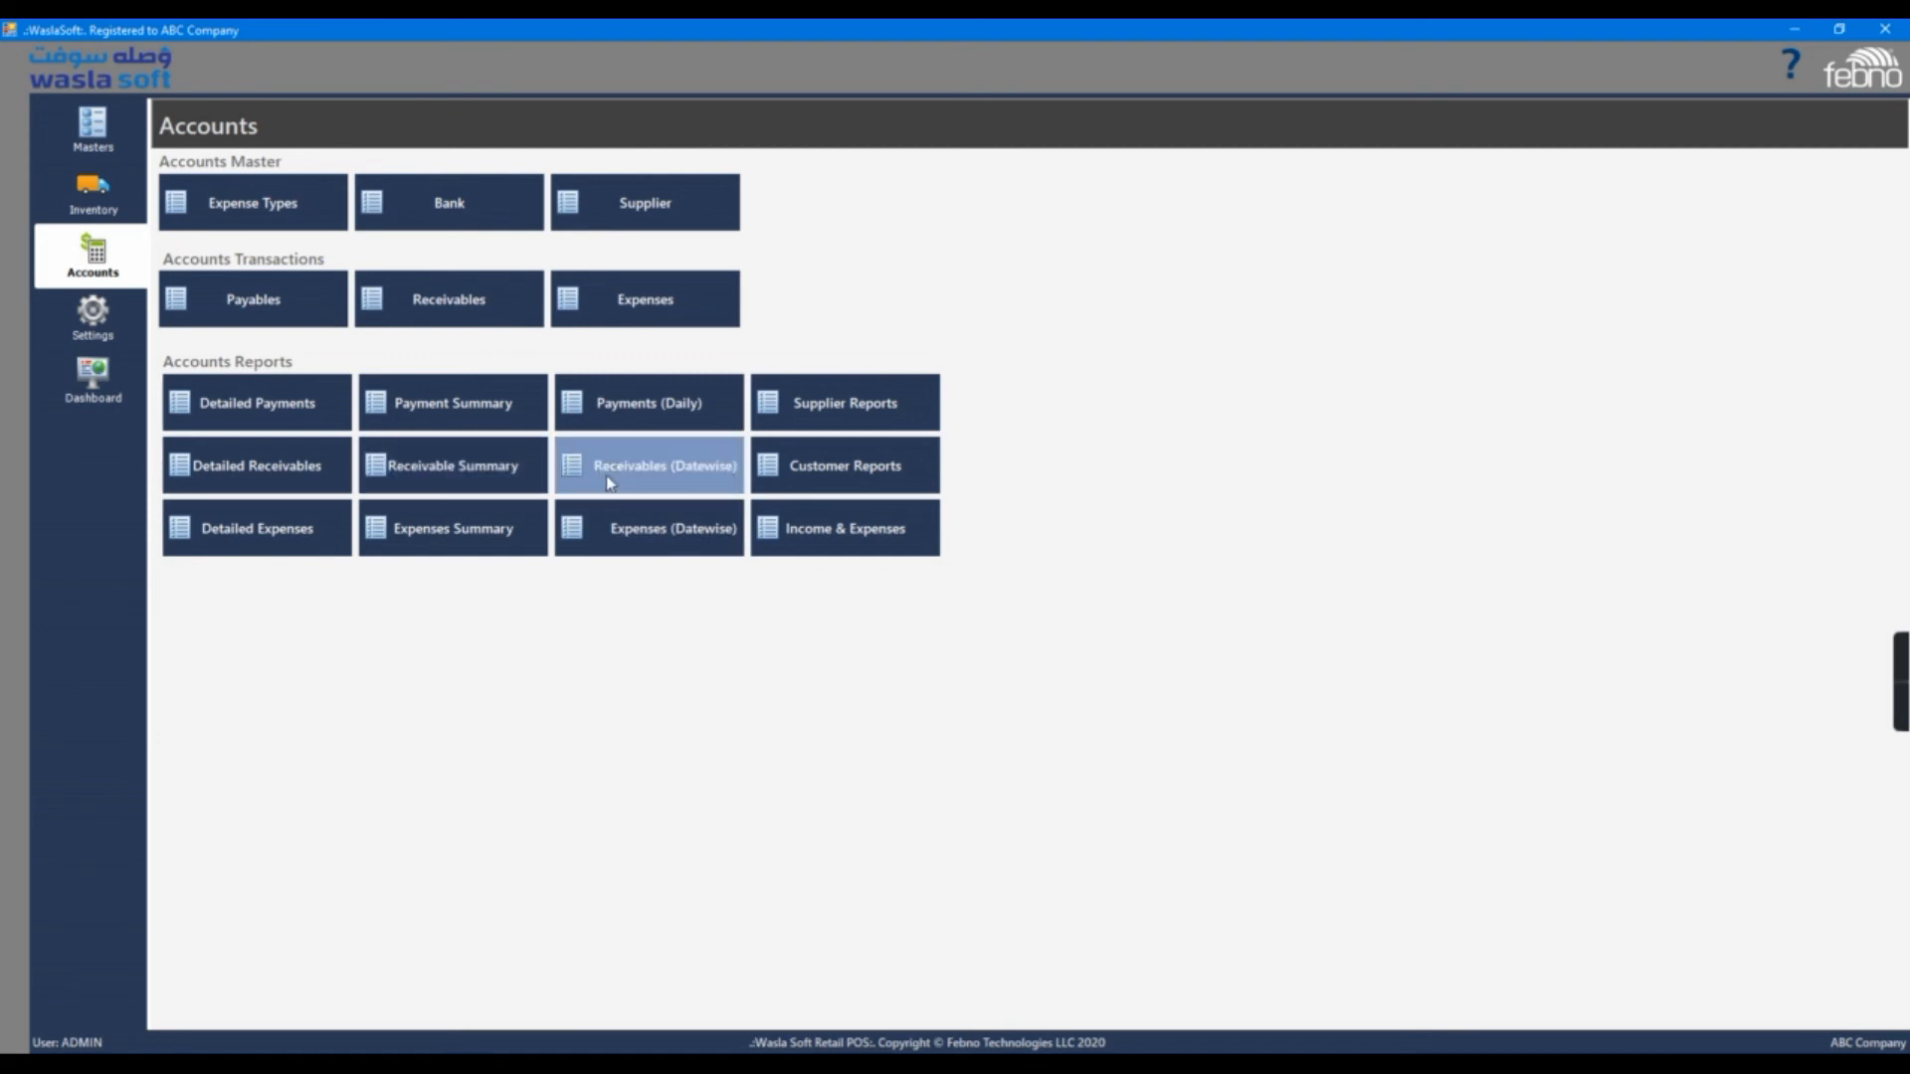
# Open the Customer List from the customer reports, check its export formats, and close it
pyautogui.click(862, 476)
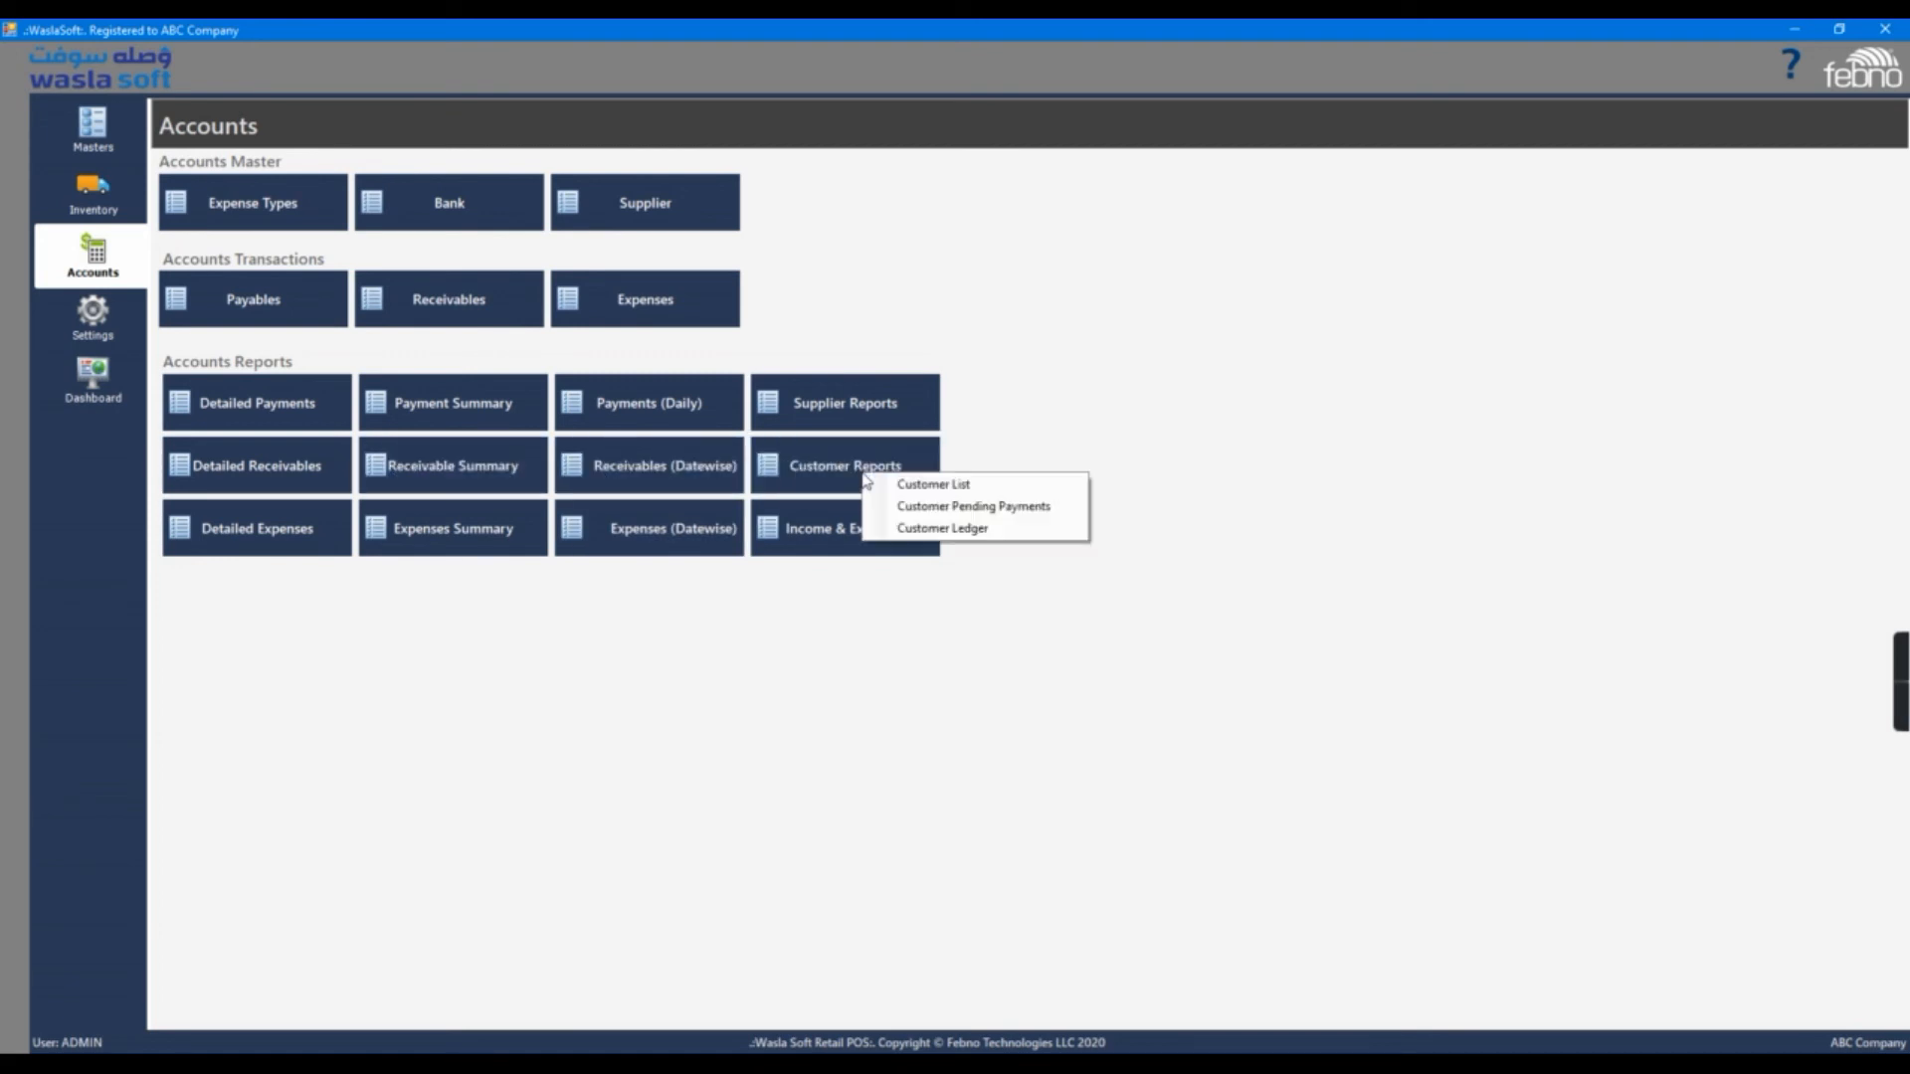
pyautogui.click(925, 484)
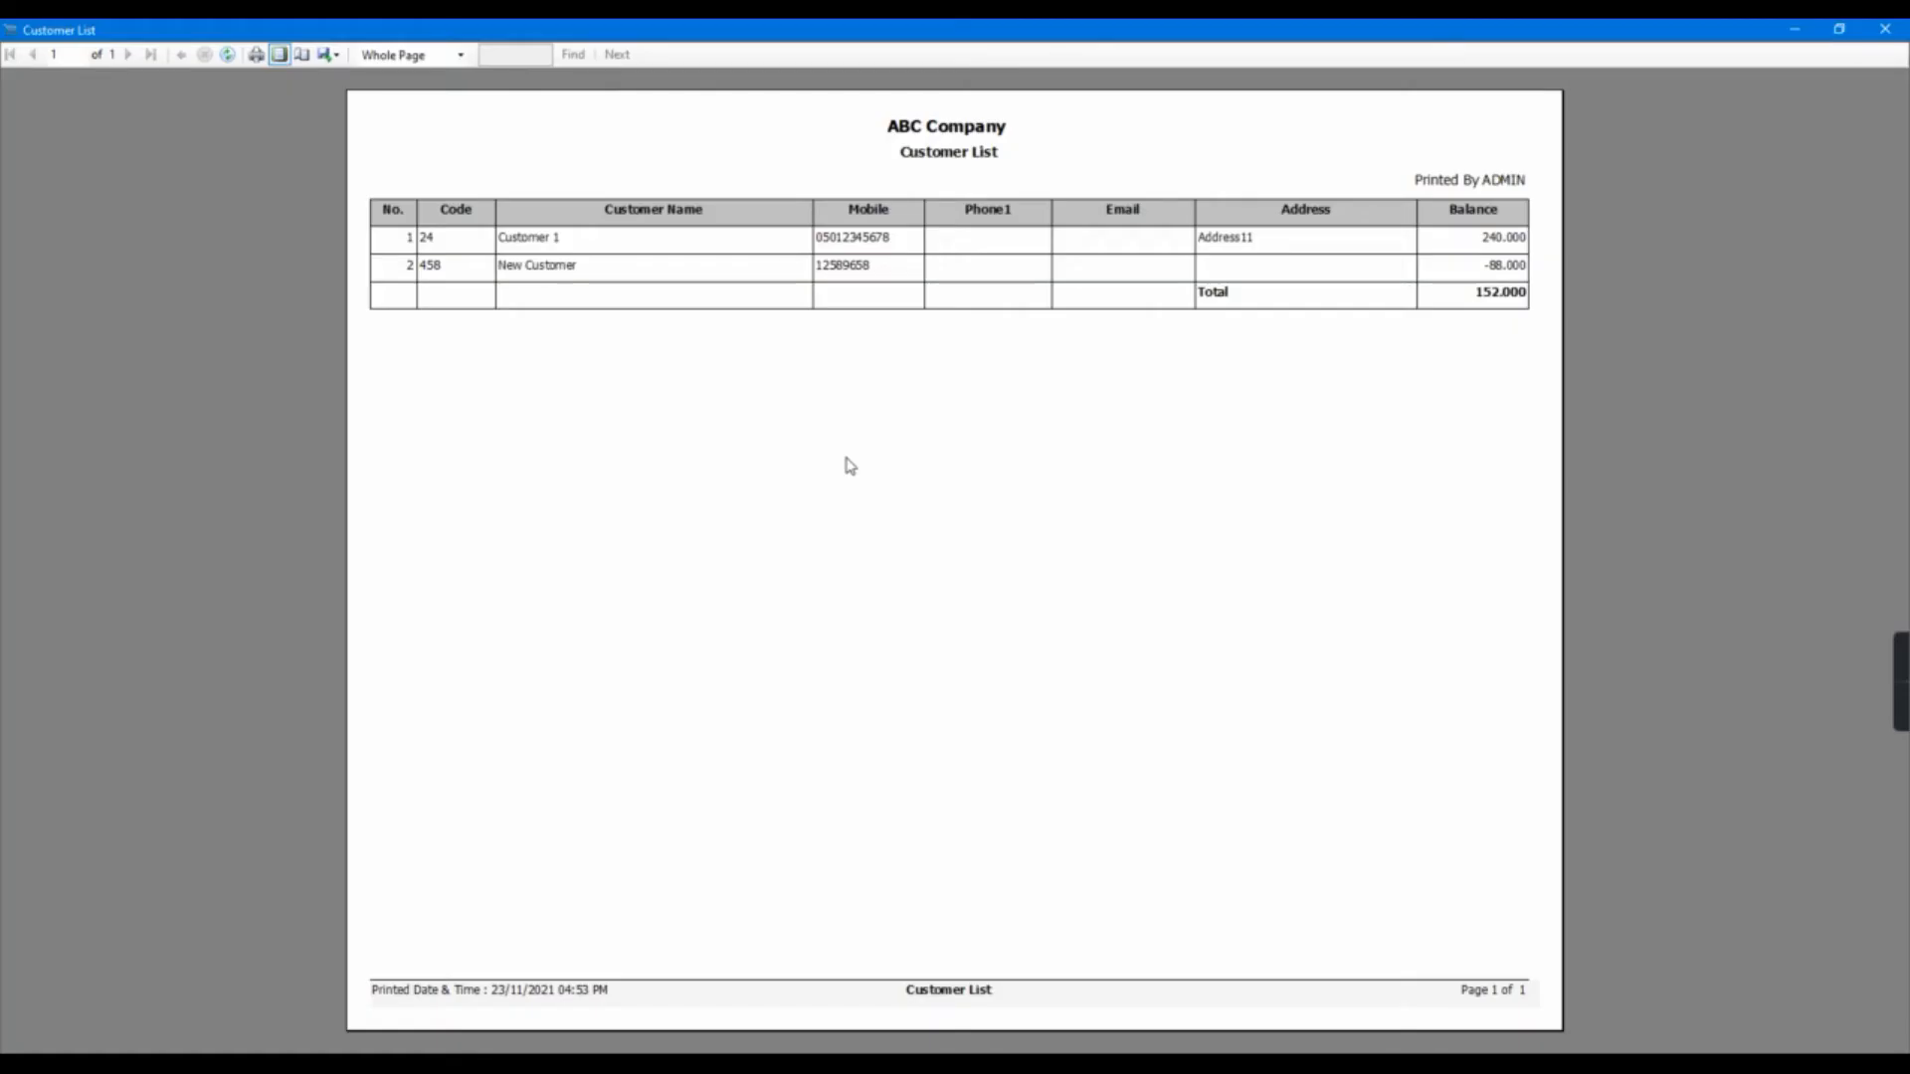
pyautogui.click(335, 54)
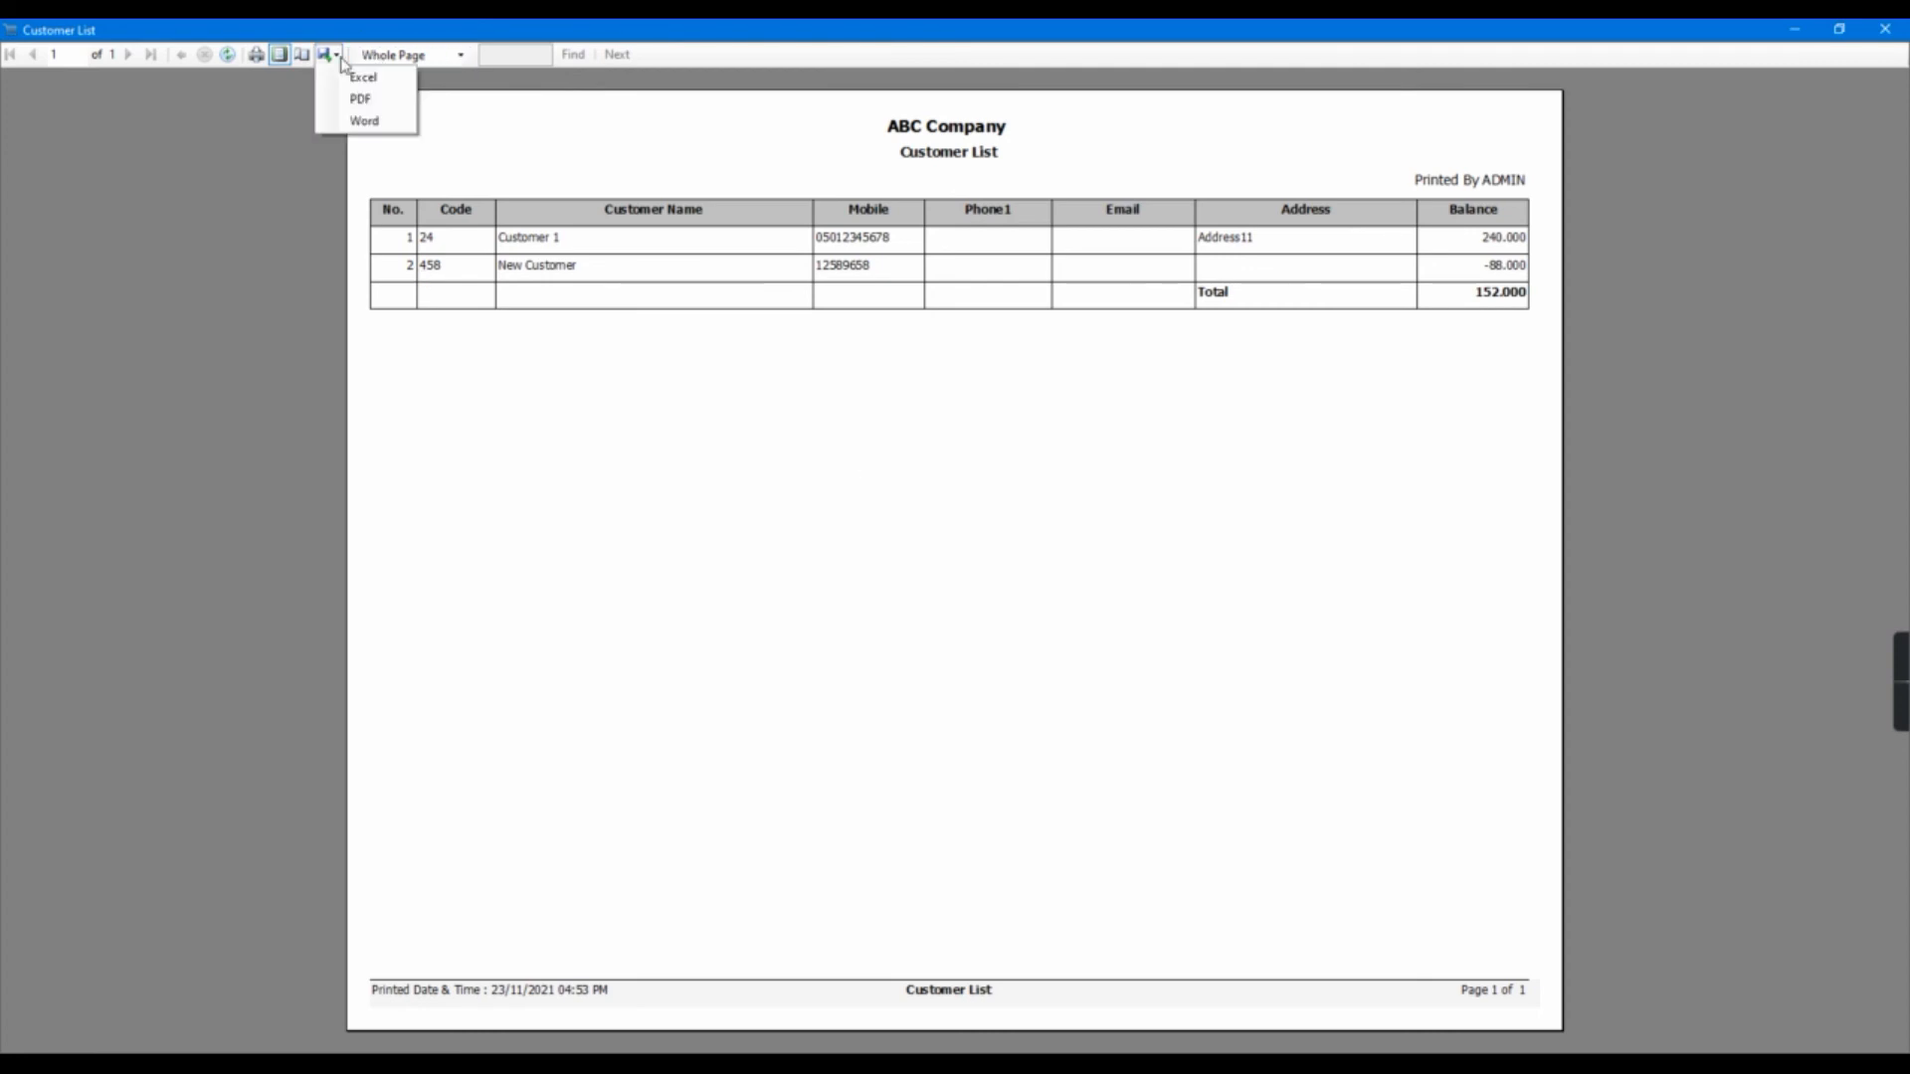
pyautogui.click(769, 492)
pyautogui.click(1884, 29)
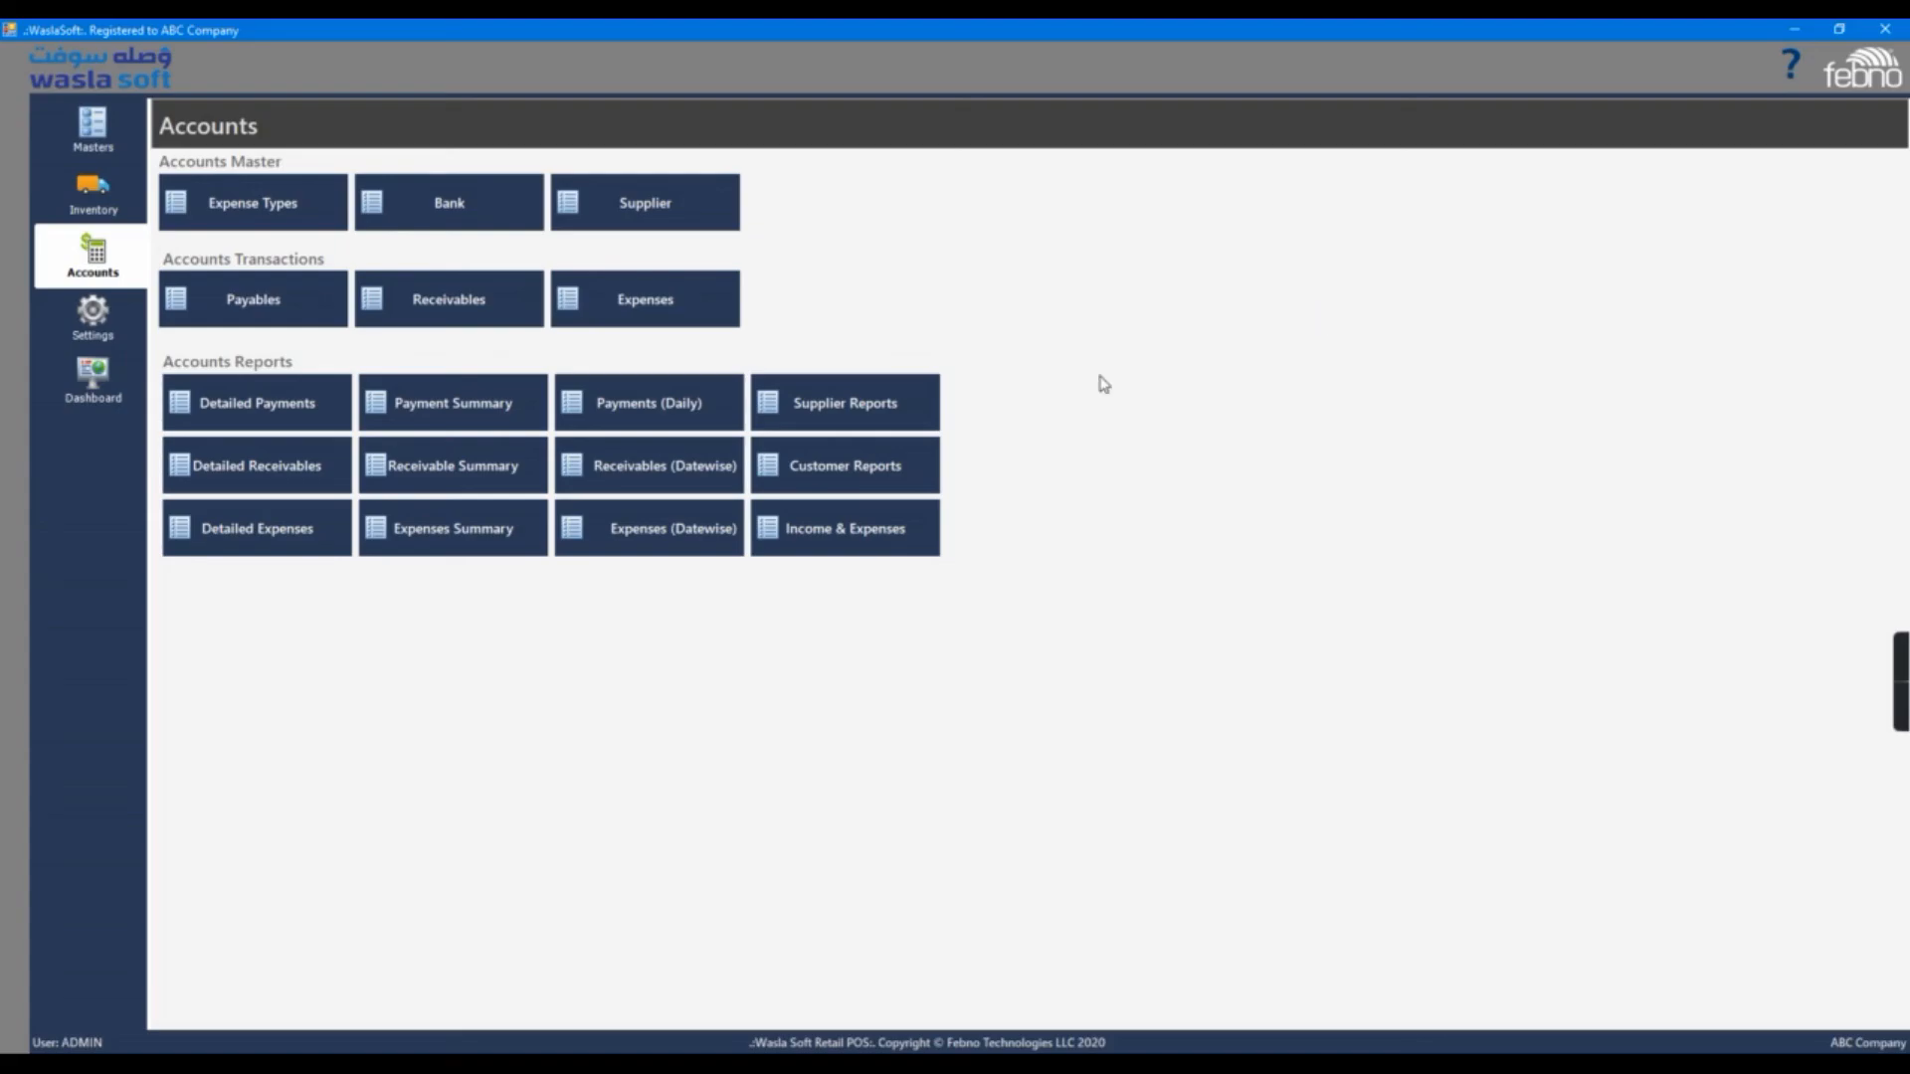
# Open the Customer Pending Payments report, select the New Customer row, and recalculate the balances
pyautogui.click(880, 484)
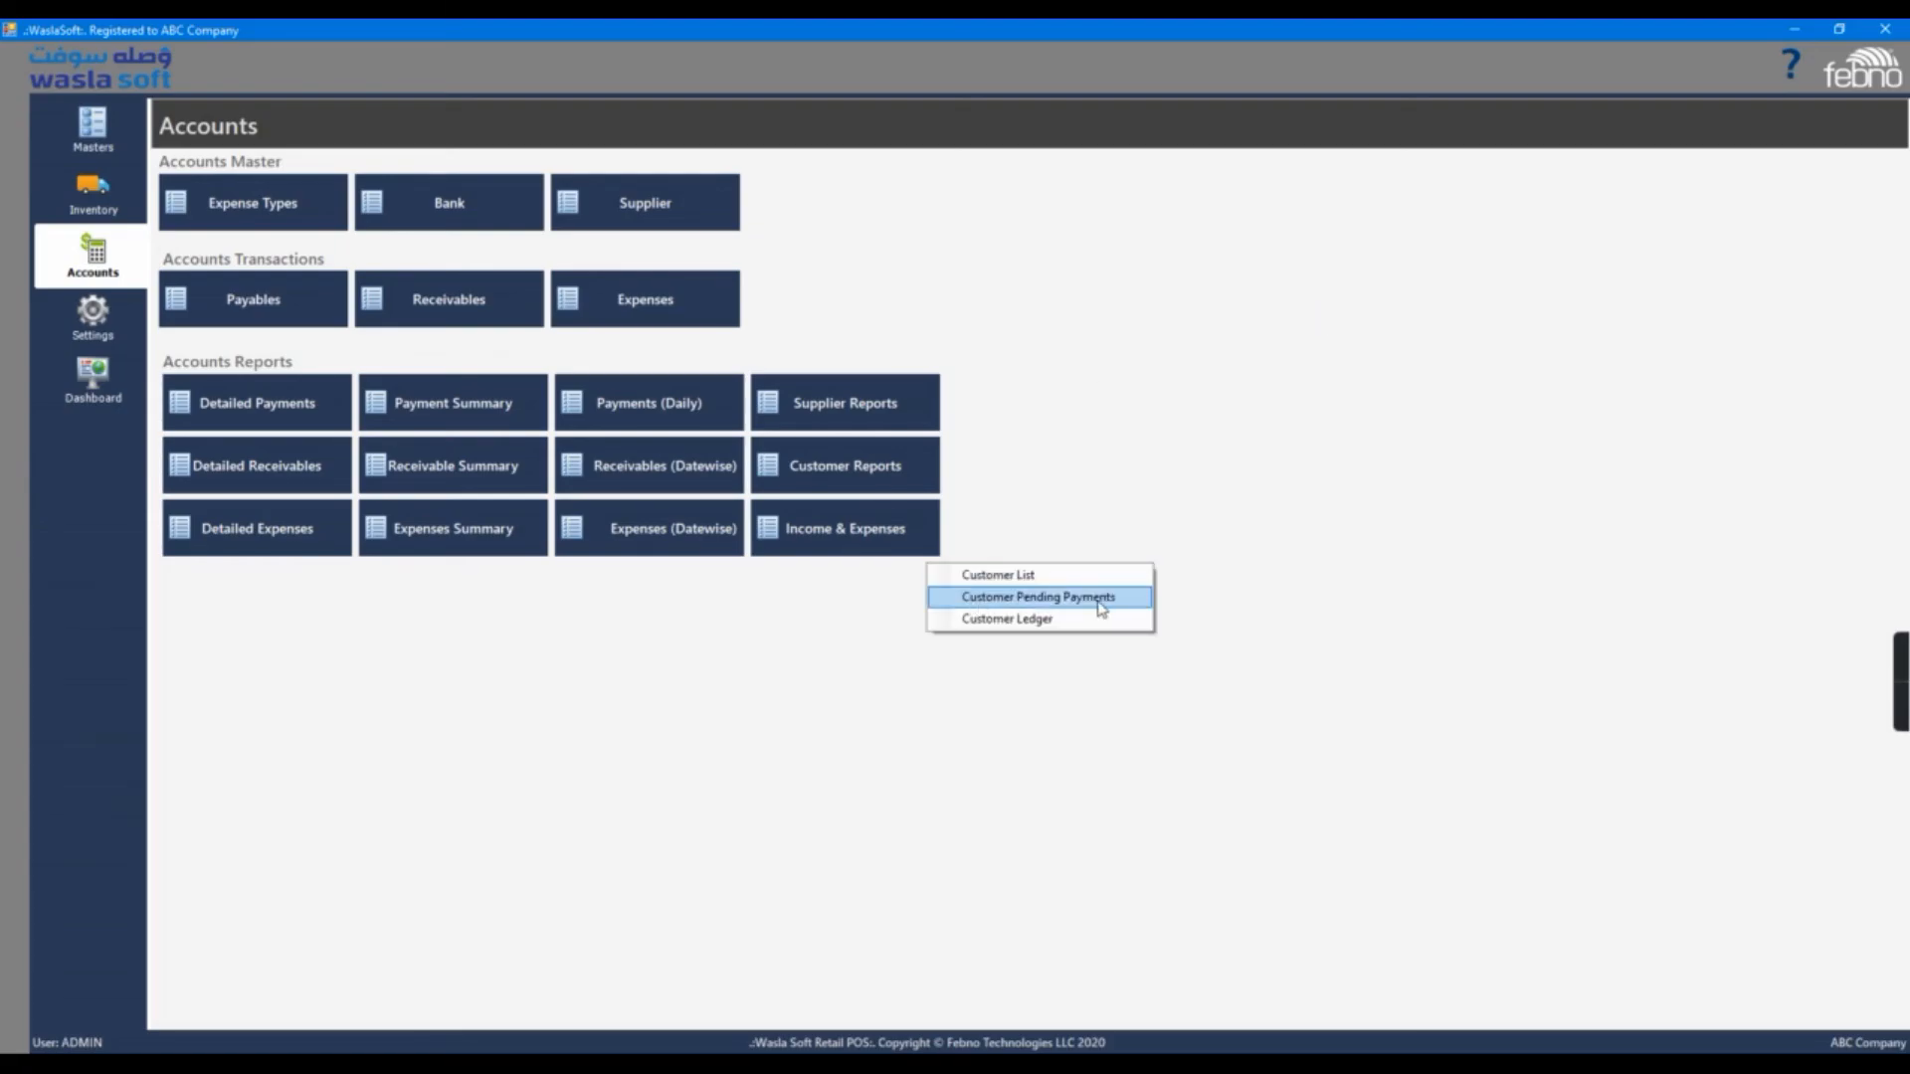
pyautogui.click(1097, 601)
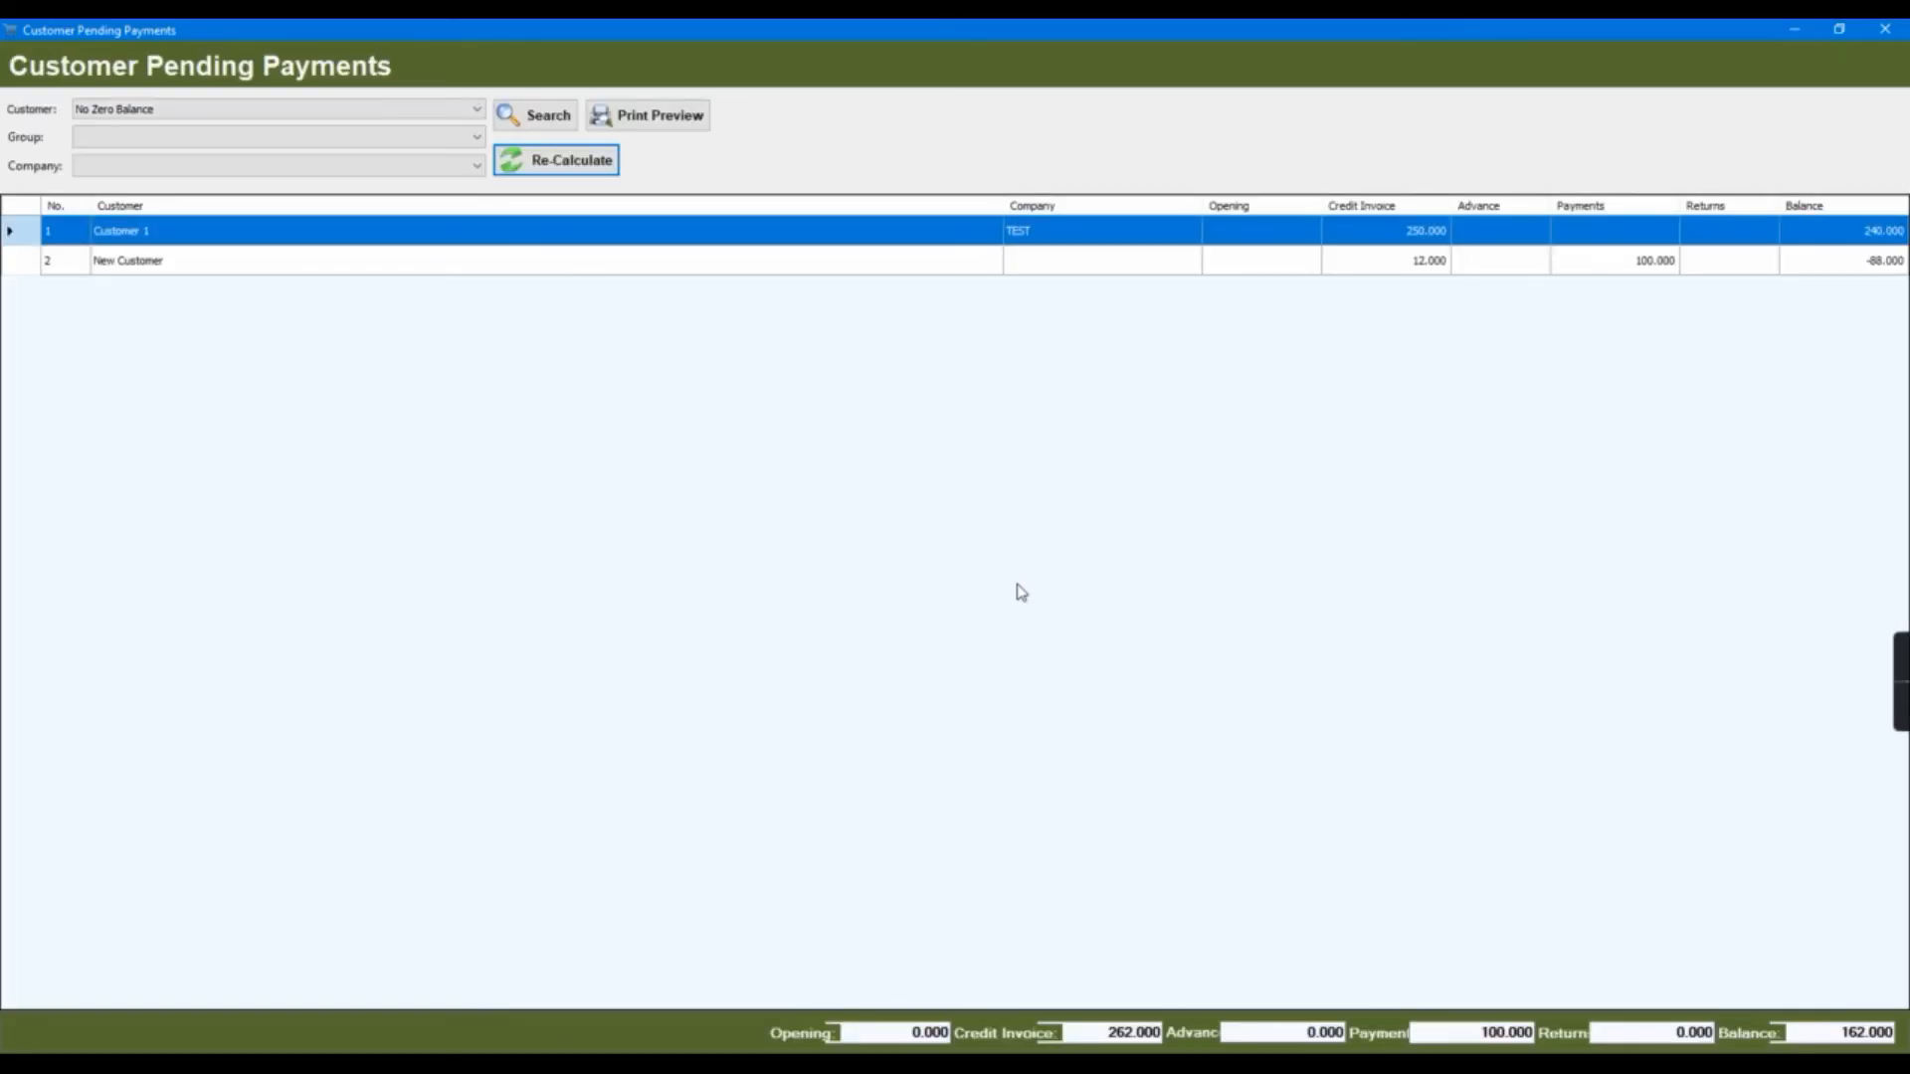
pyautogui.click(782, 263)
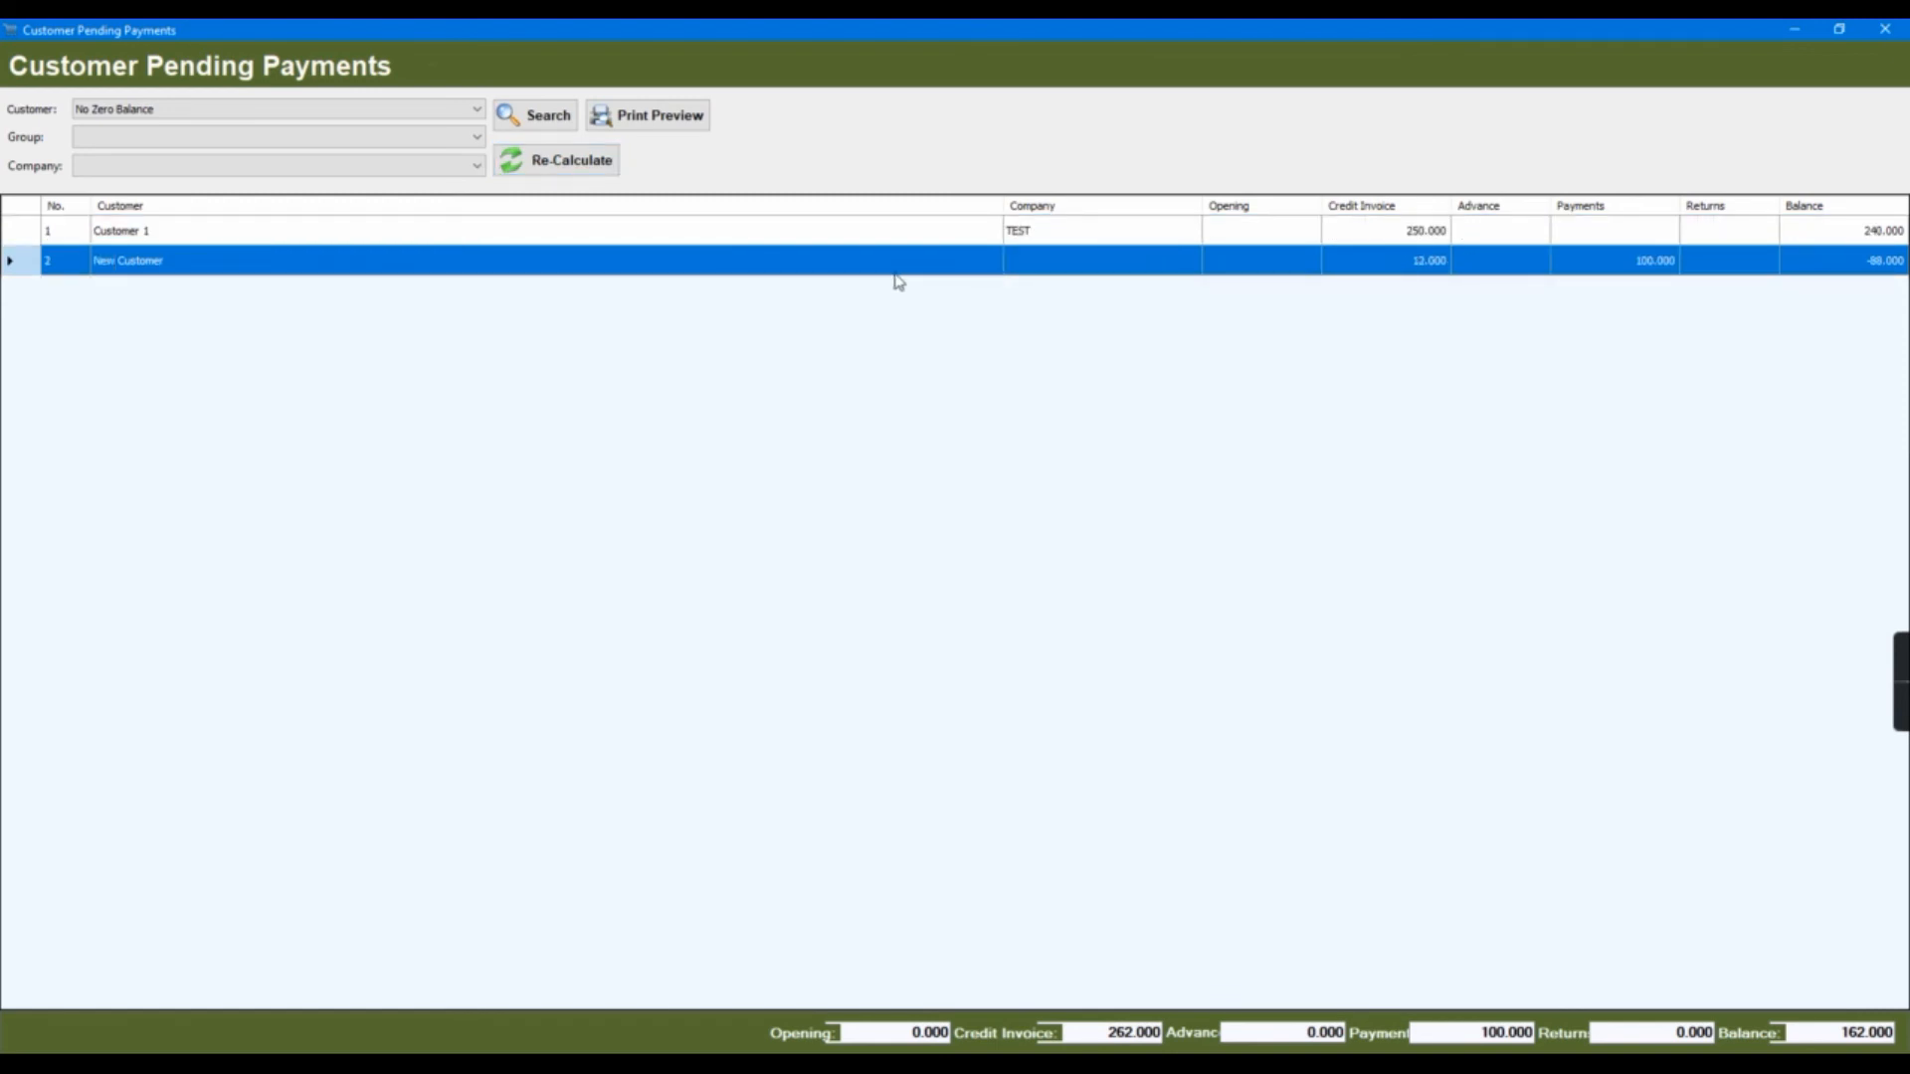
pyautogui.click(552, 165)
# Examine the Customer, Group and Company filter options of the pending payments report without changing the filters
pyautogui.click(461, 119)
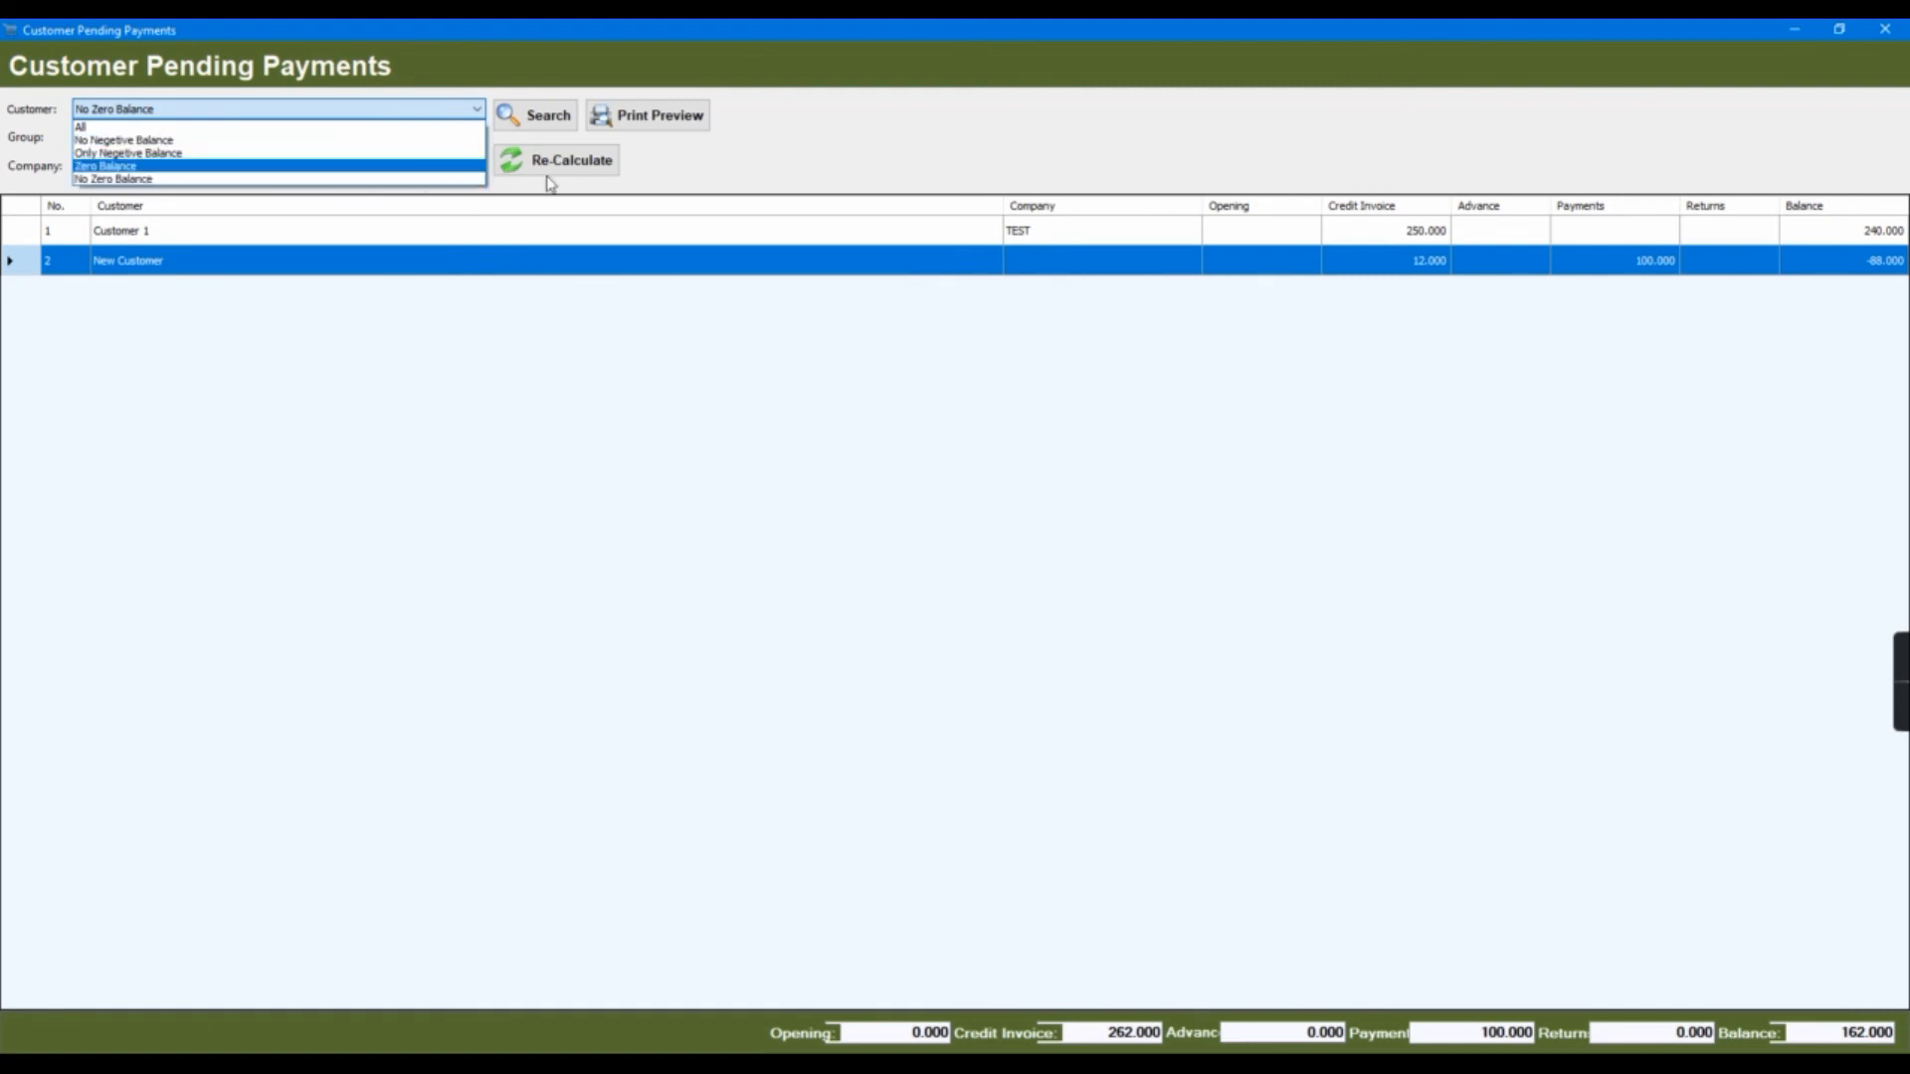
pyautogui.click(788, 199)
pyautogui.click(478, 142)
pyautogui.click(479, 142)
pyautogui.click(475, 169)
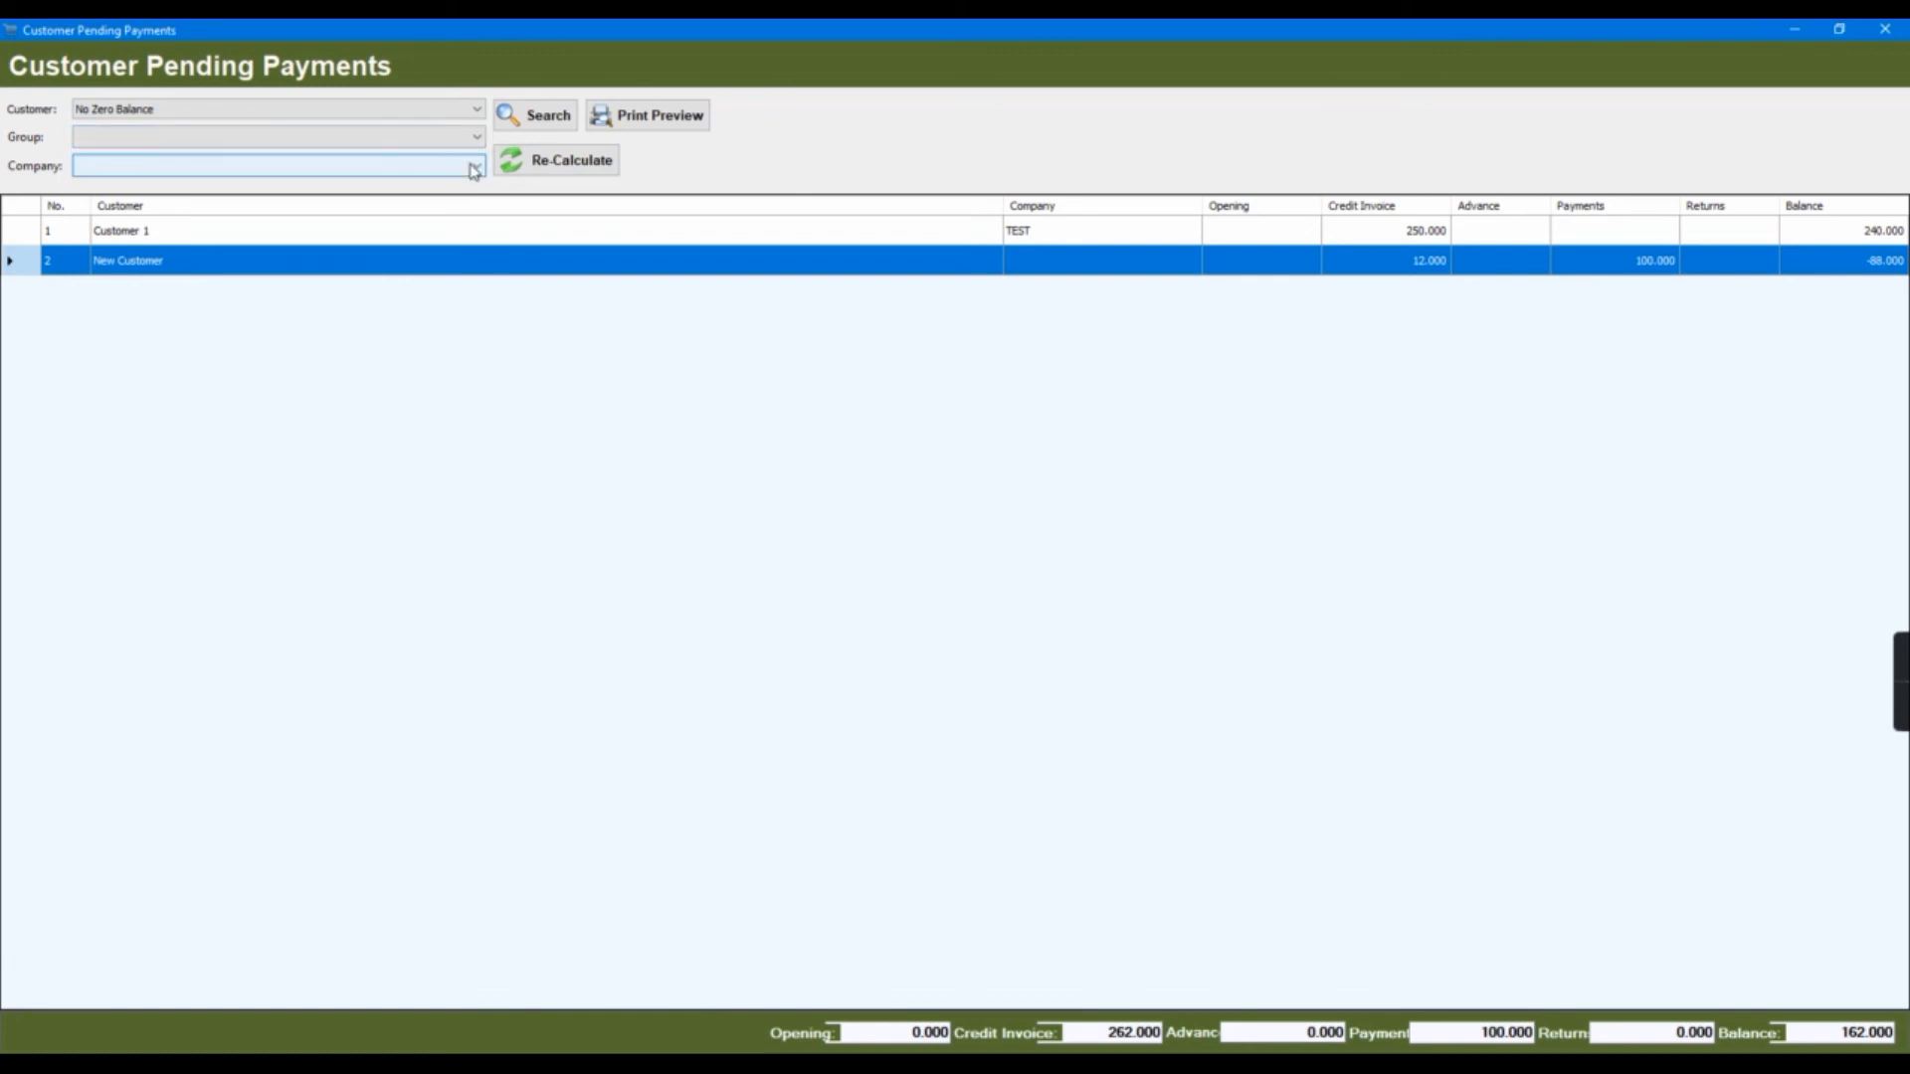
pyautogui.click(474, 169)
pyautogui.click(475, 170)
pyautogui.click(474, 169)
pyautogui.click(475, 170)
pyautogui.click(475, 169)
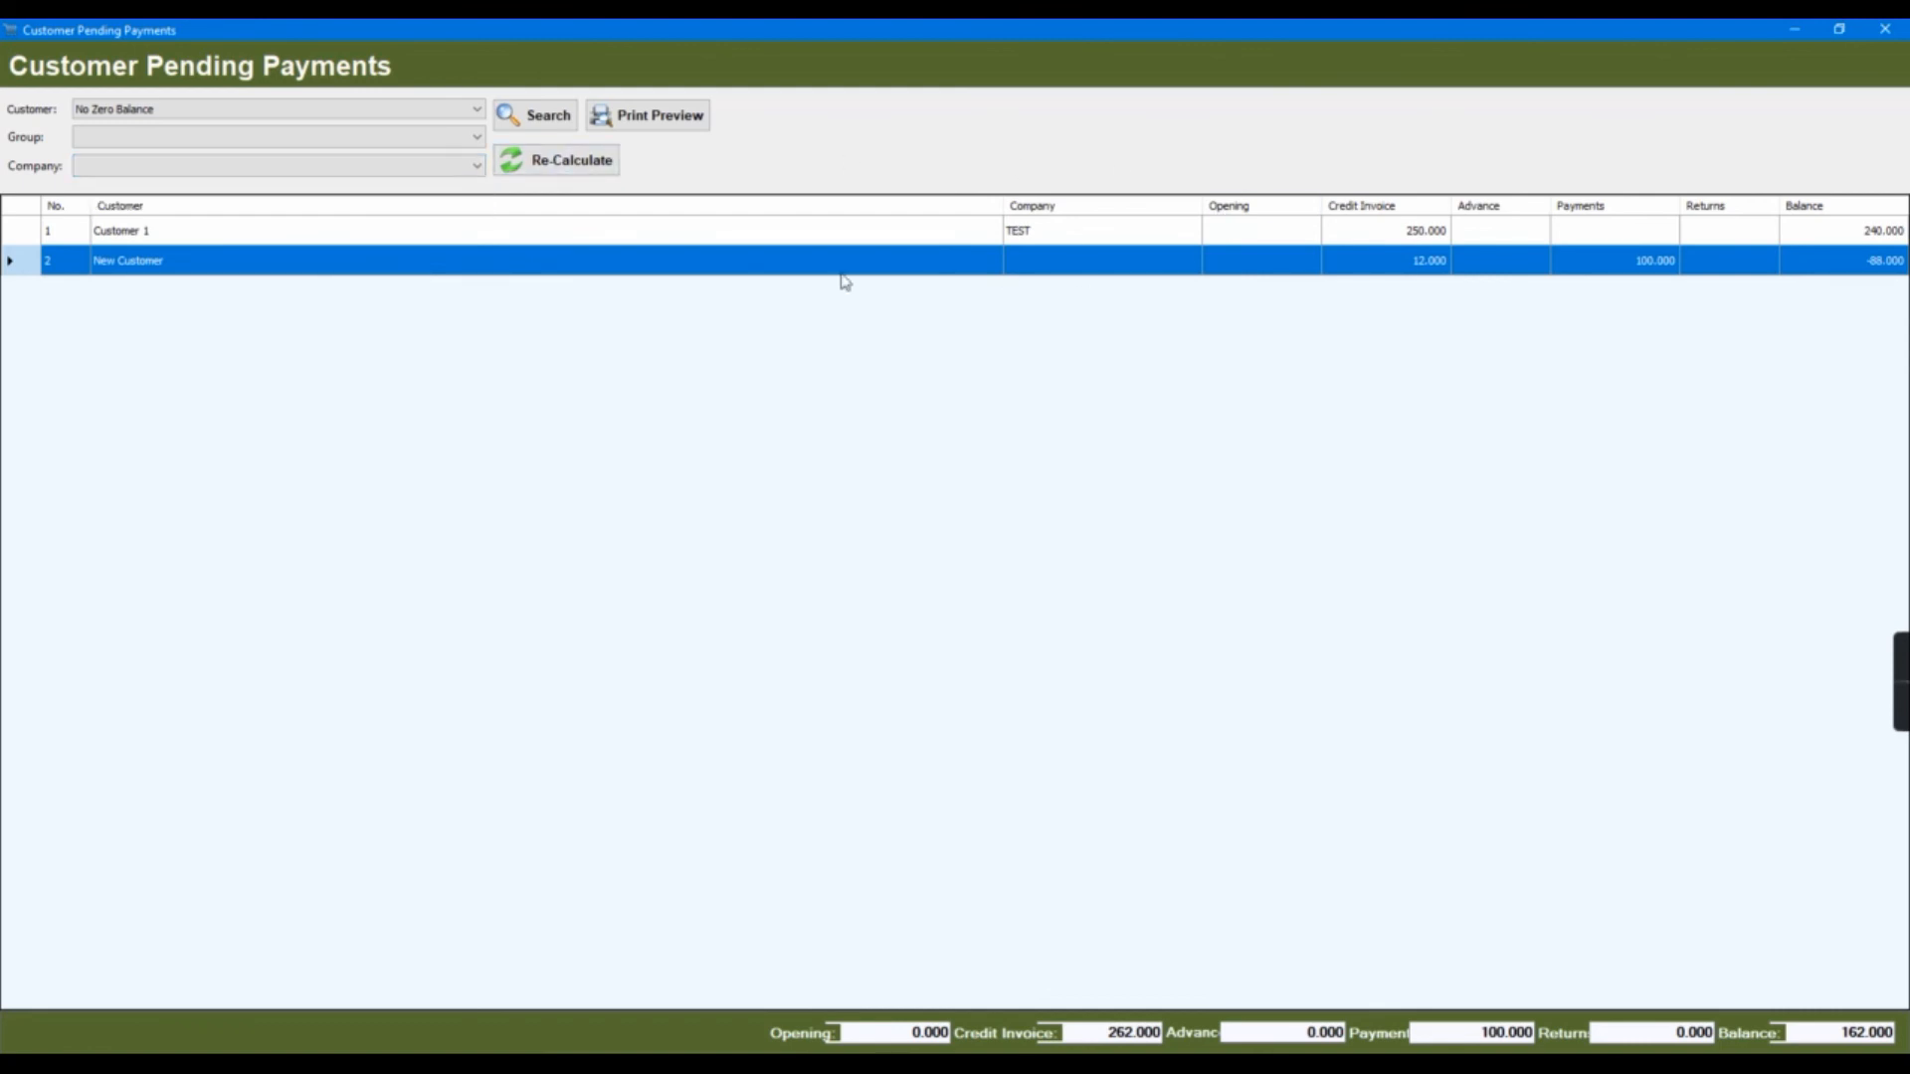
# Open the ledger of New Customer from the pending payments report and examine its cash and credit sales transactions
pyautogui.doubleClick(769, 263)
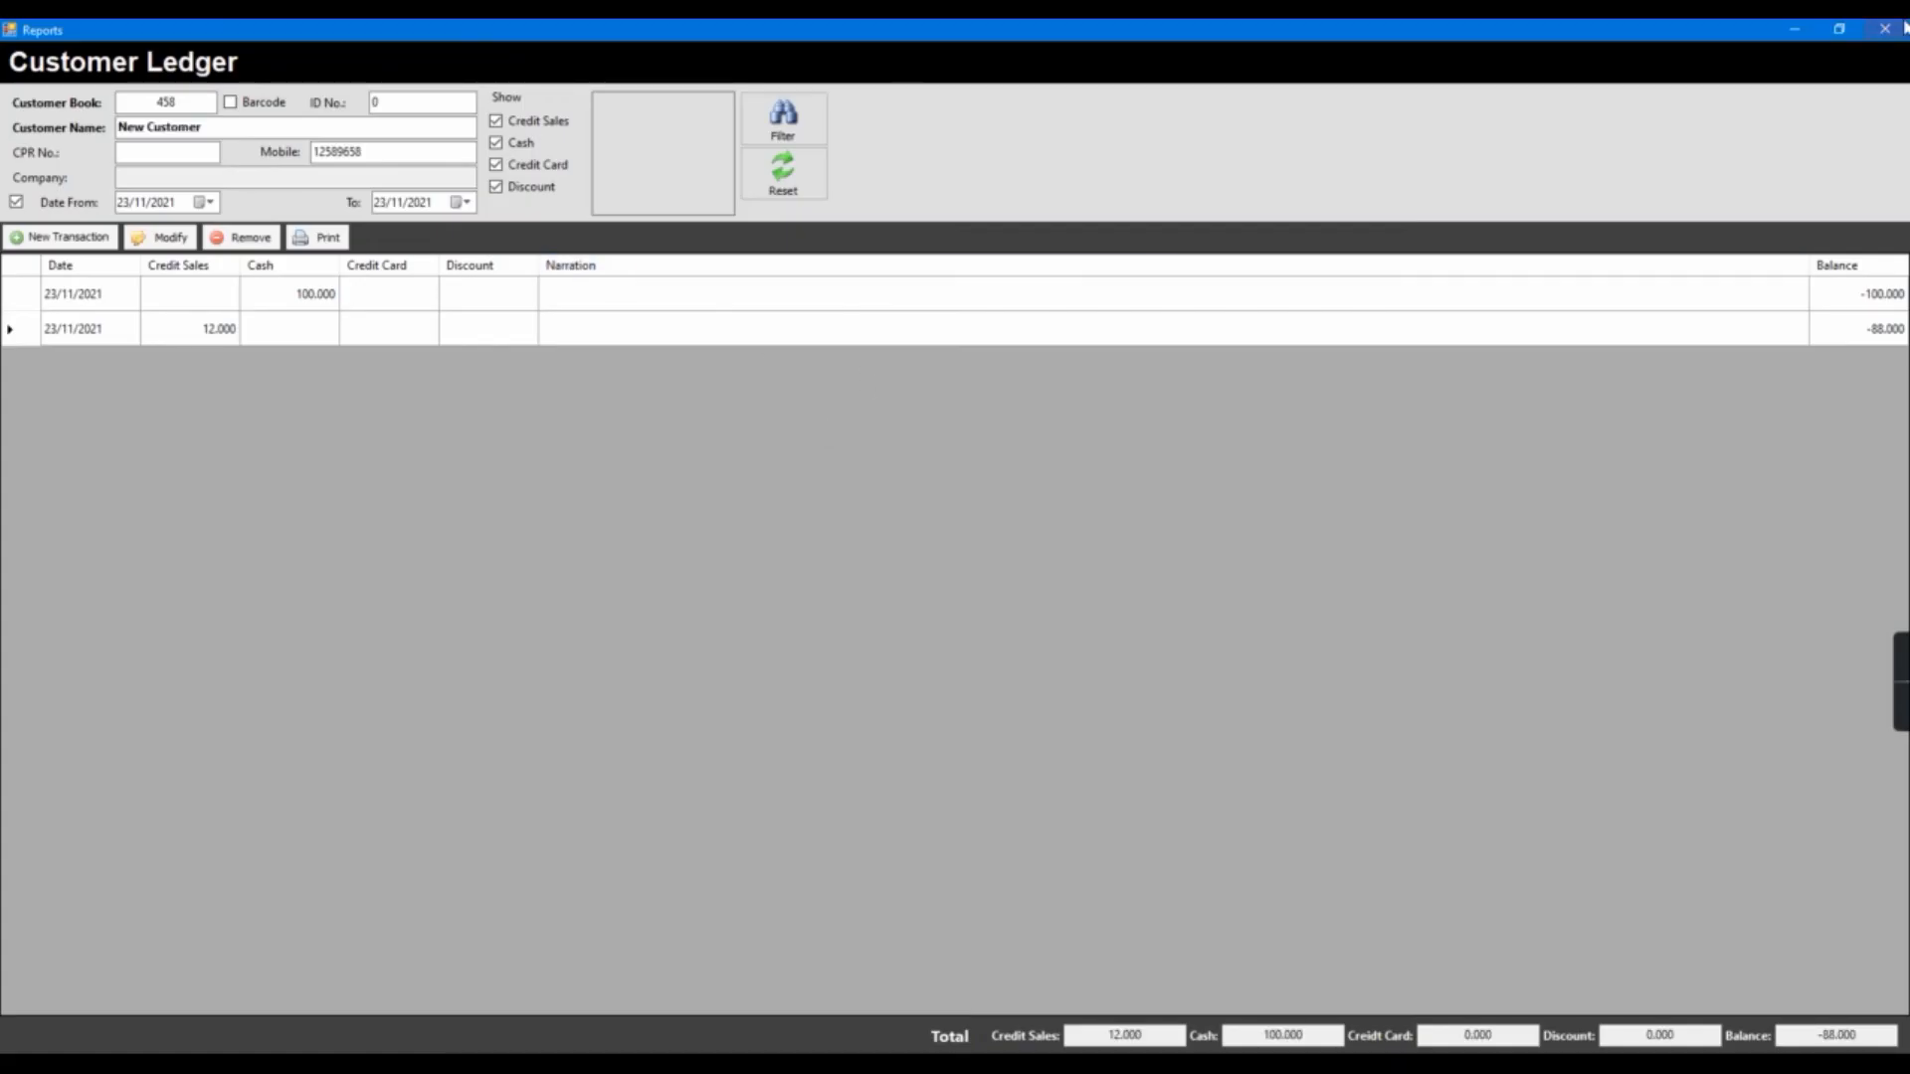
pyautogui.click(335, 342)
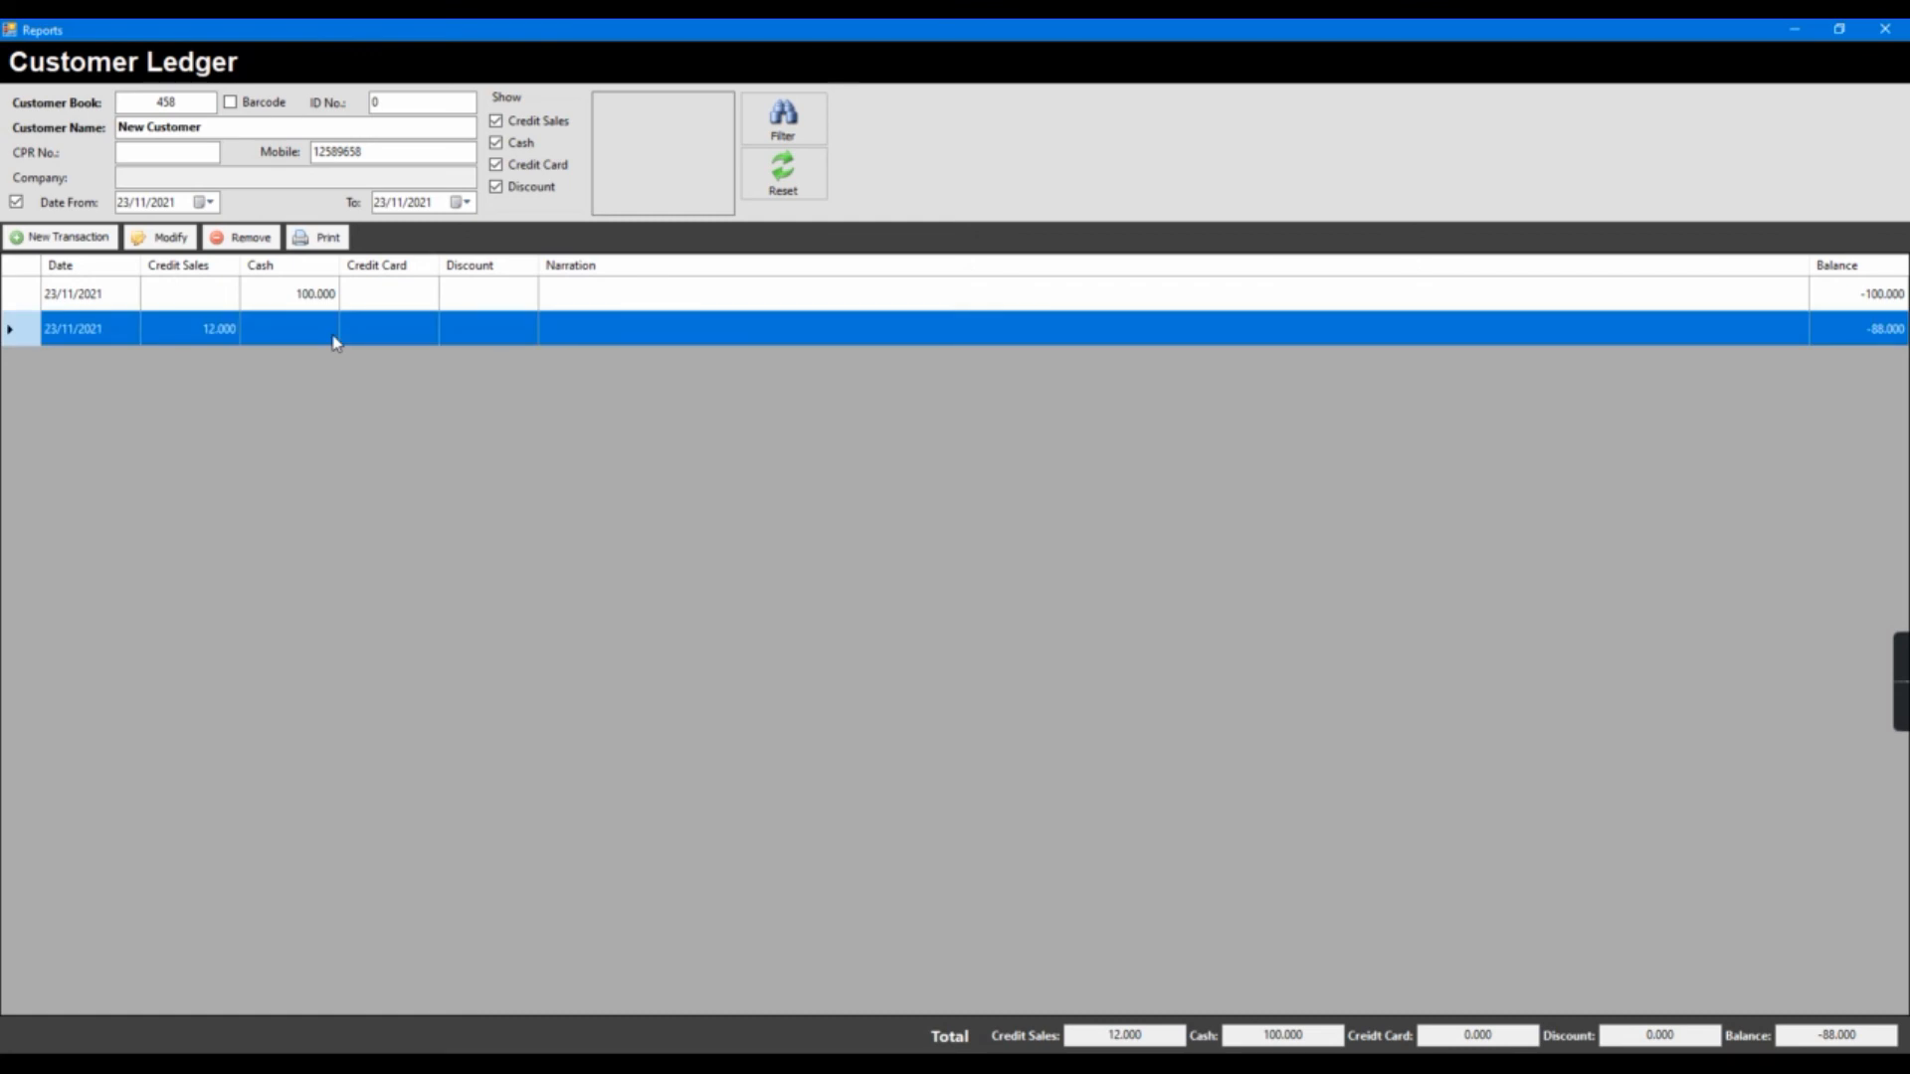
pyautogui.click(696, 301)
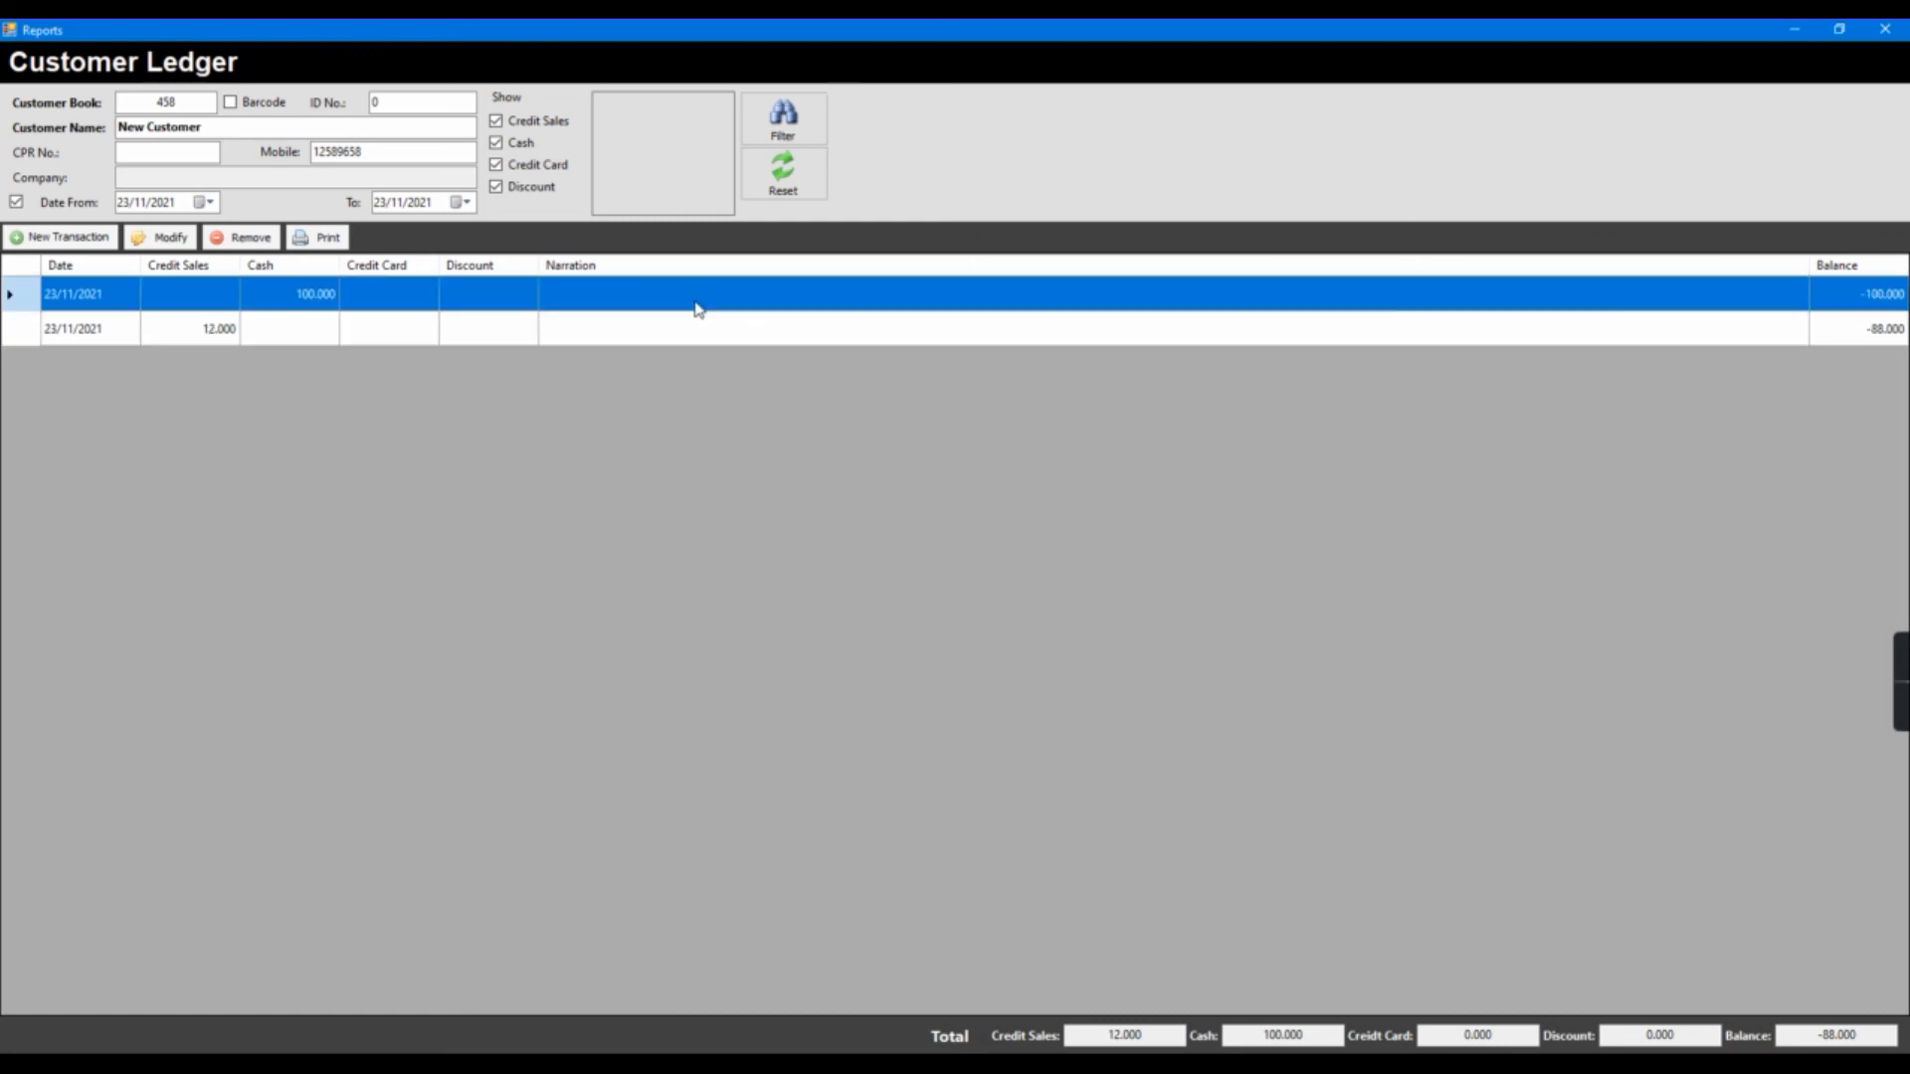
pyautogui.click(305, 343)
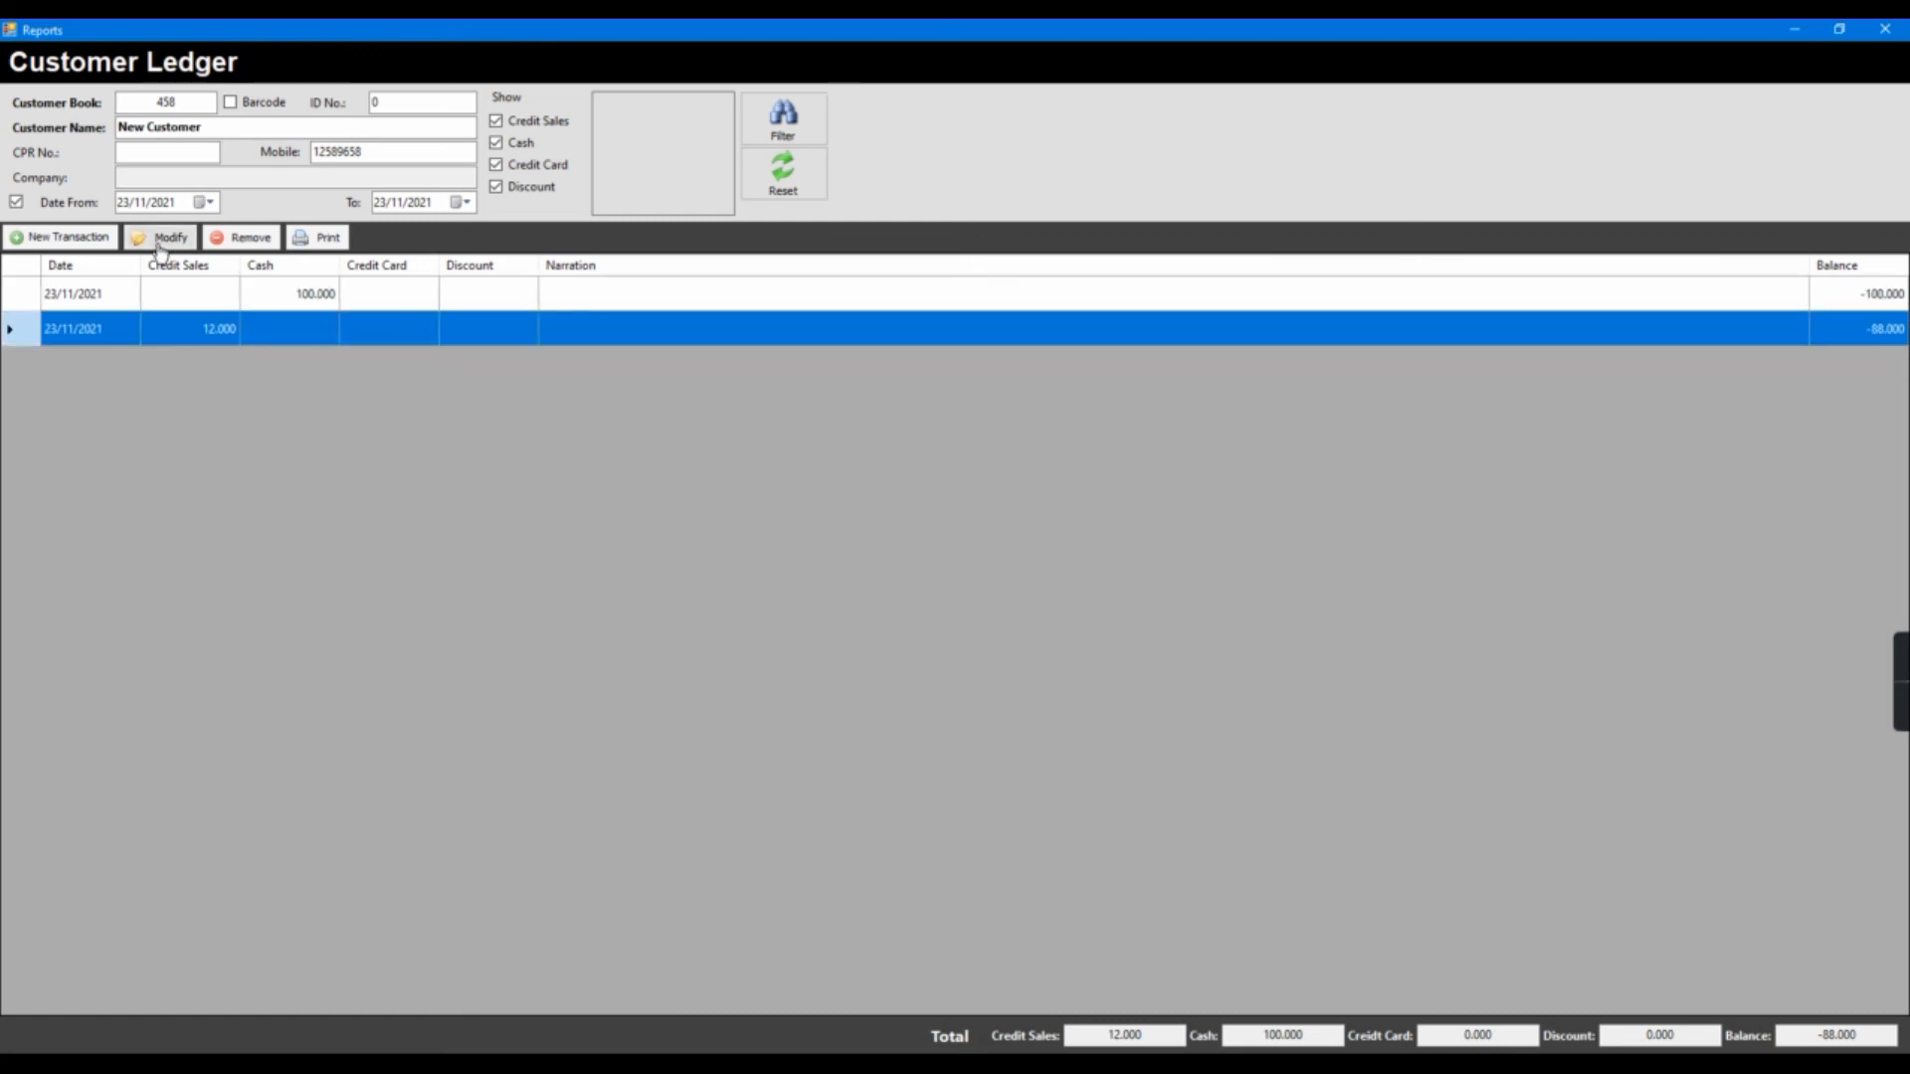
# View the ledger entry of New Customer's 100.000 cash payment, then close the entry, the ledger and the pending payments report
pyautogui.click(186, 292)
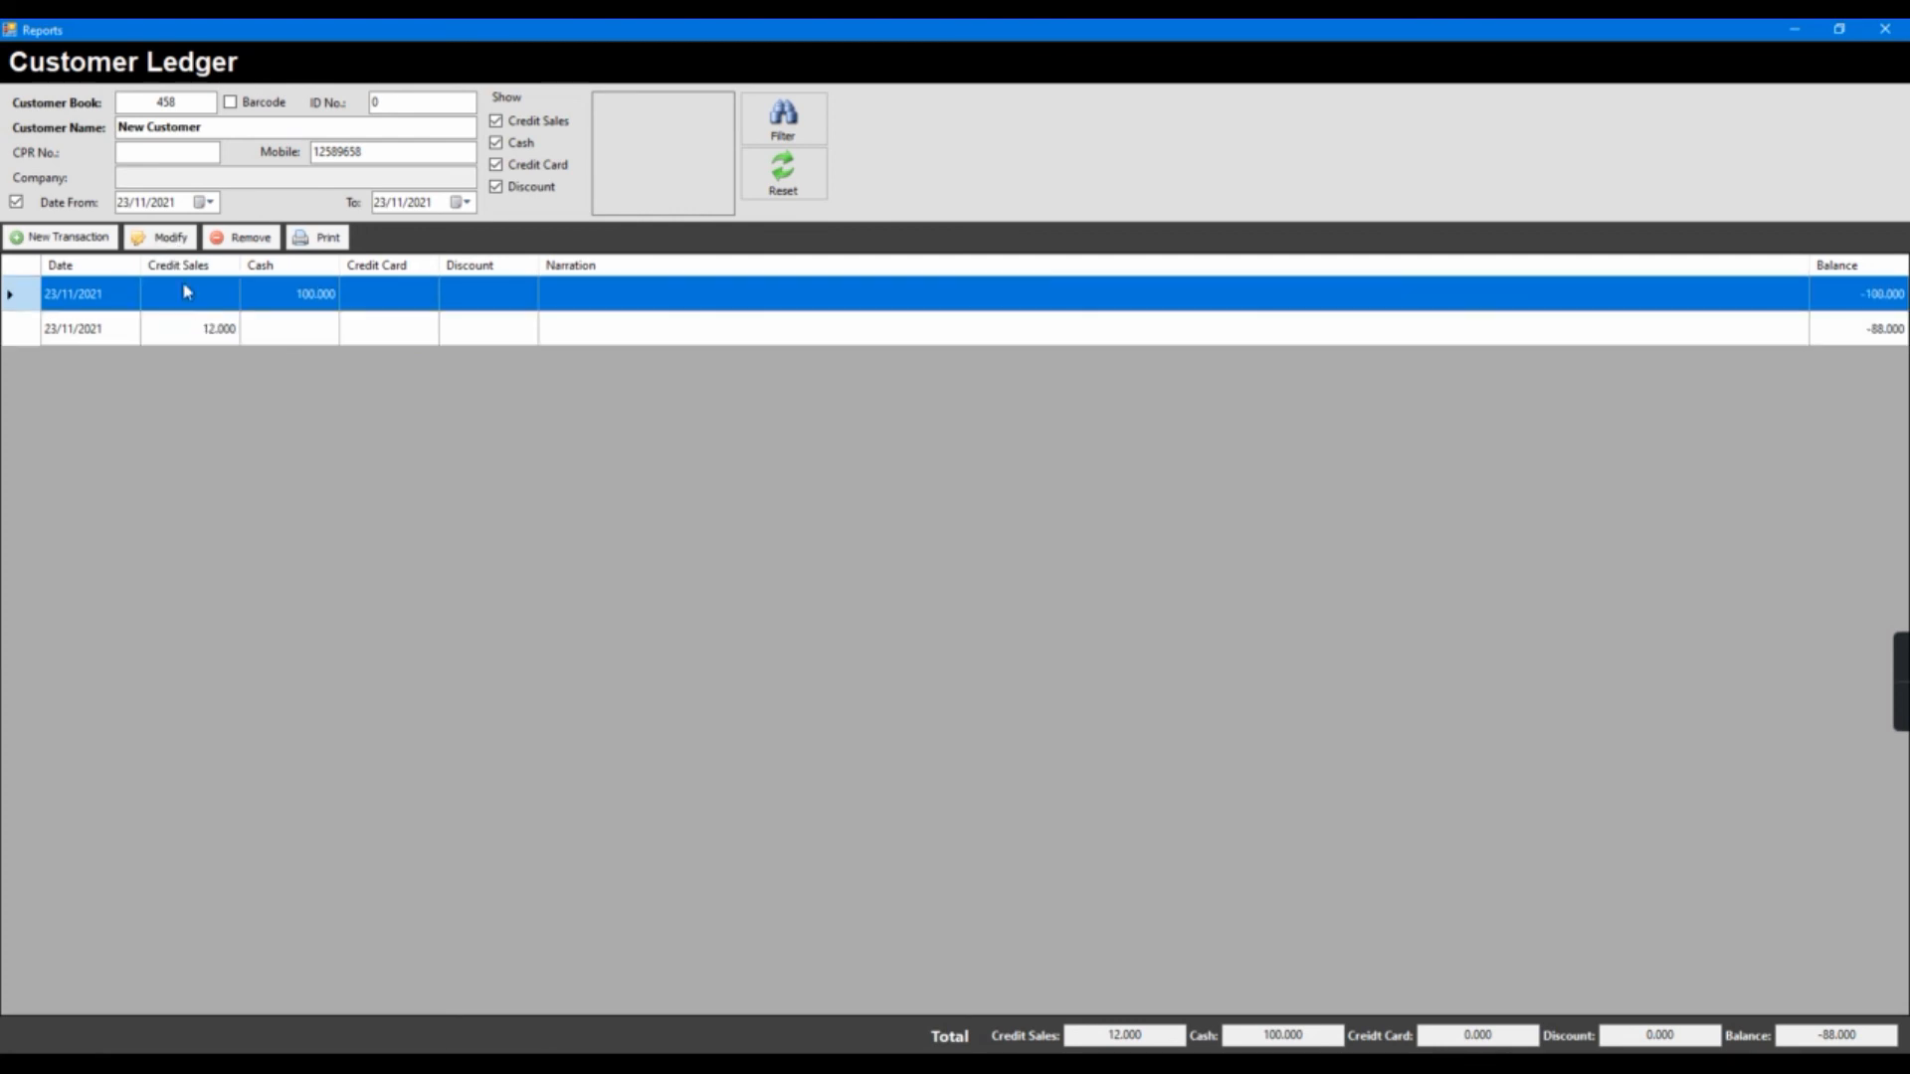
pyautogui.doubleClick(186, 292)
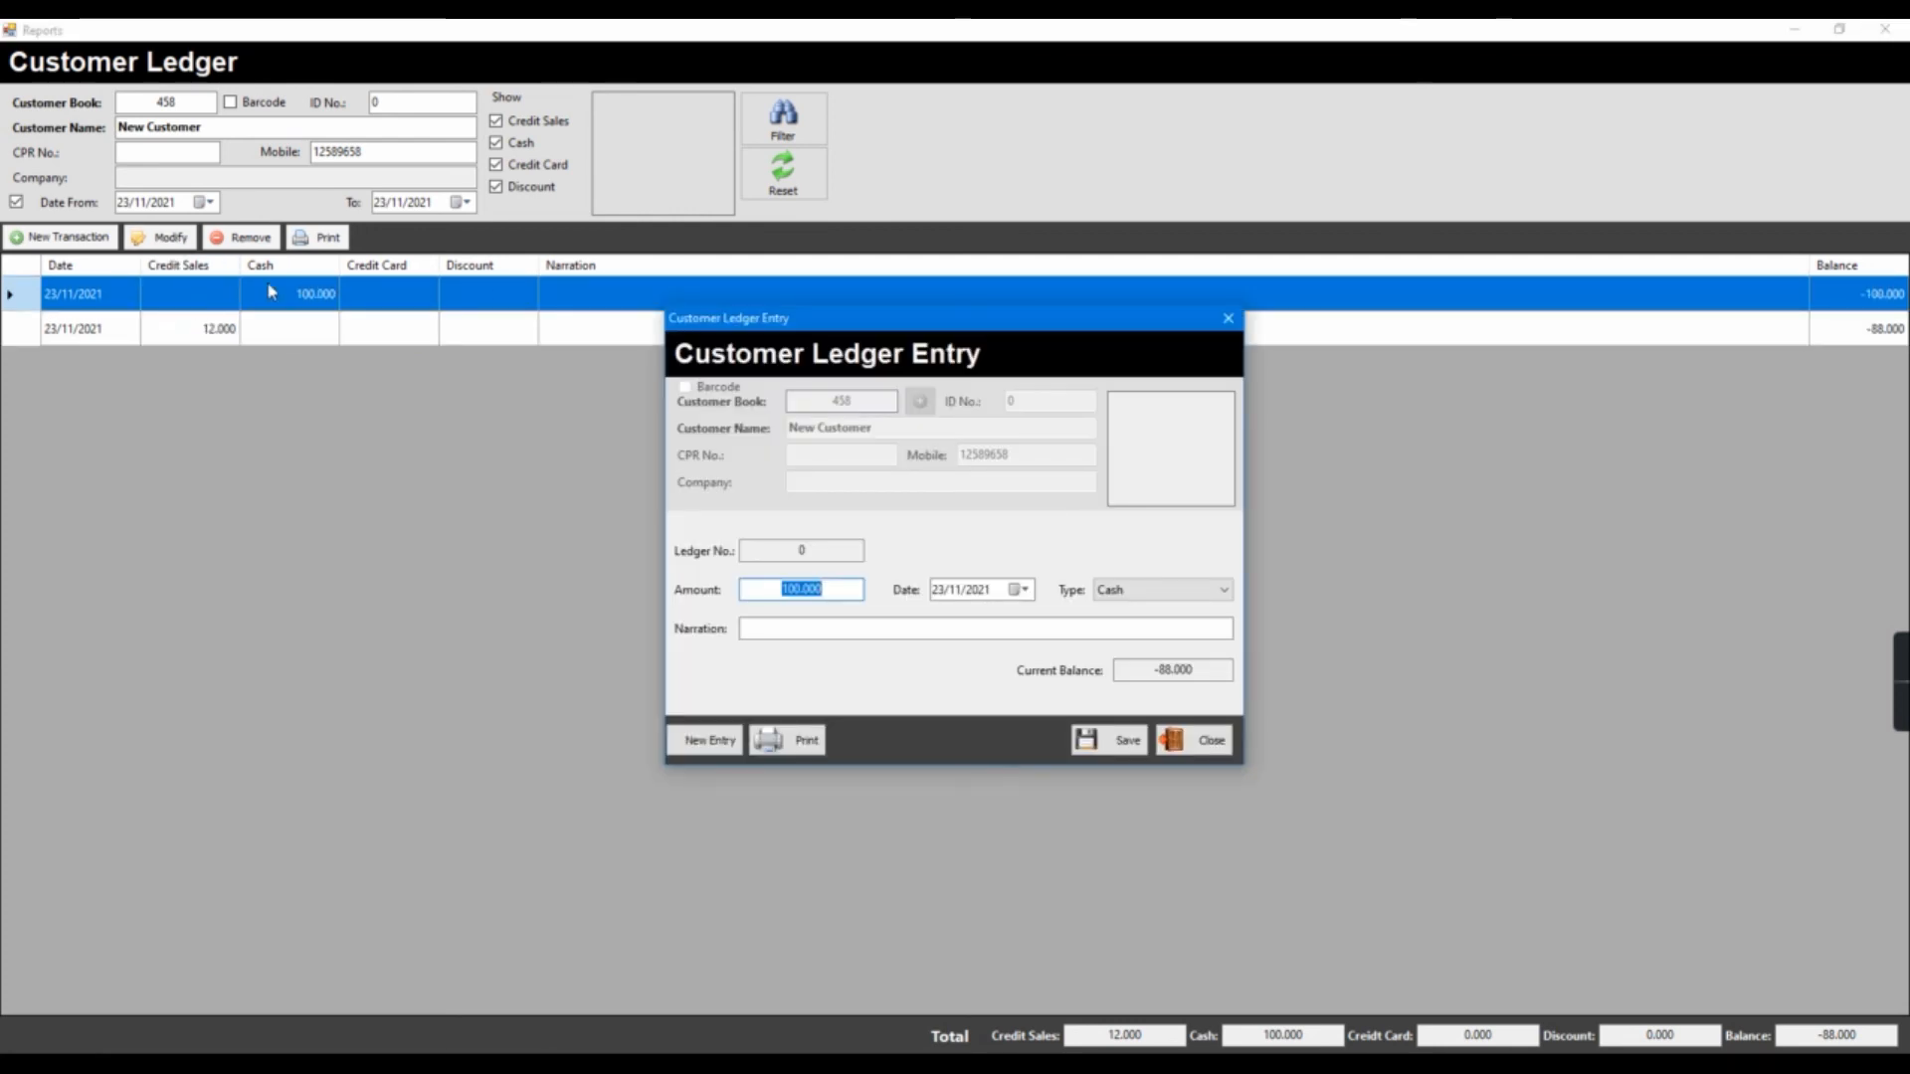
pyautogui.click(1211, 741)
pyautogui.click(1885, 29)
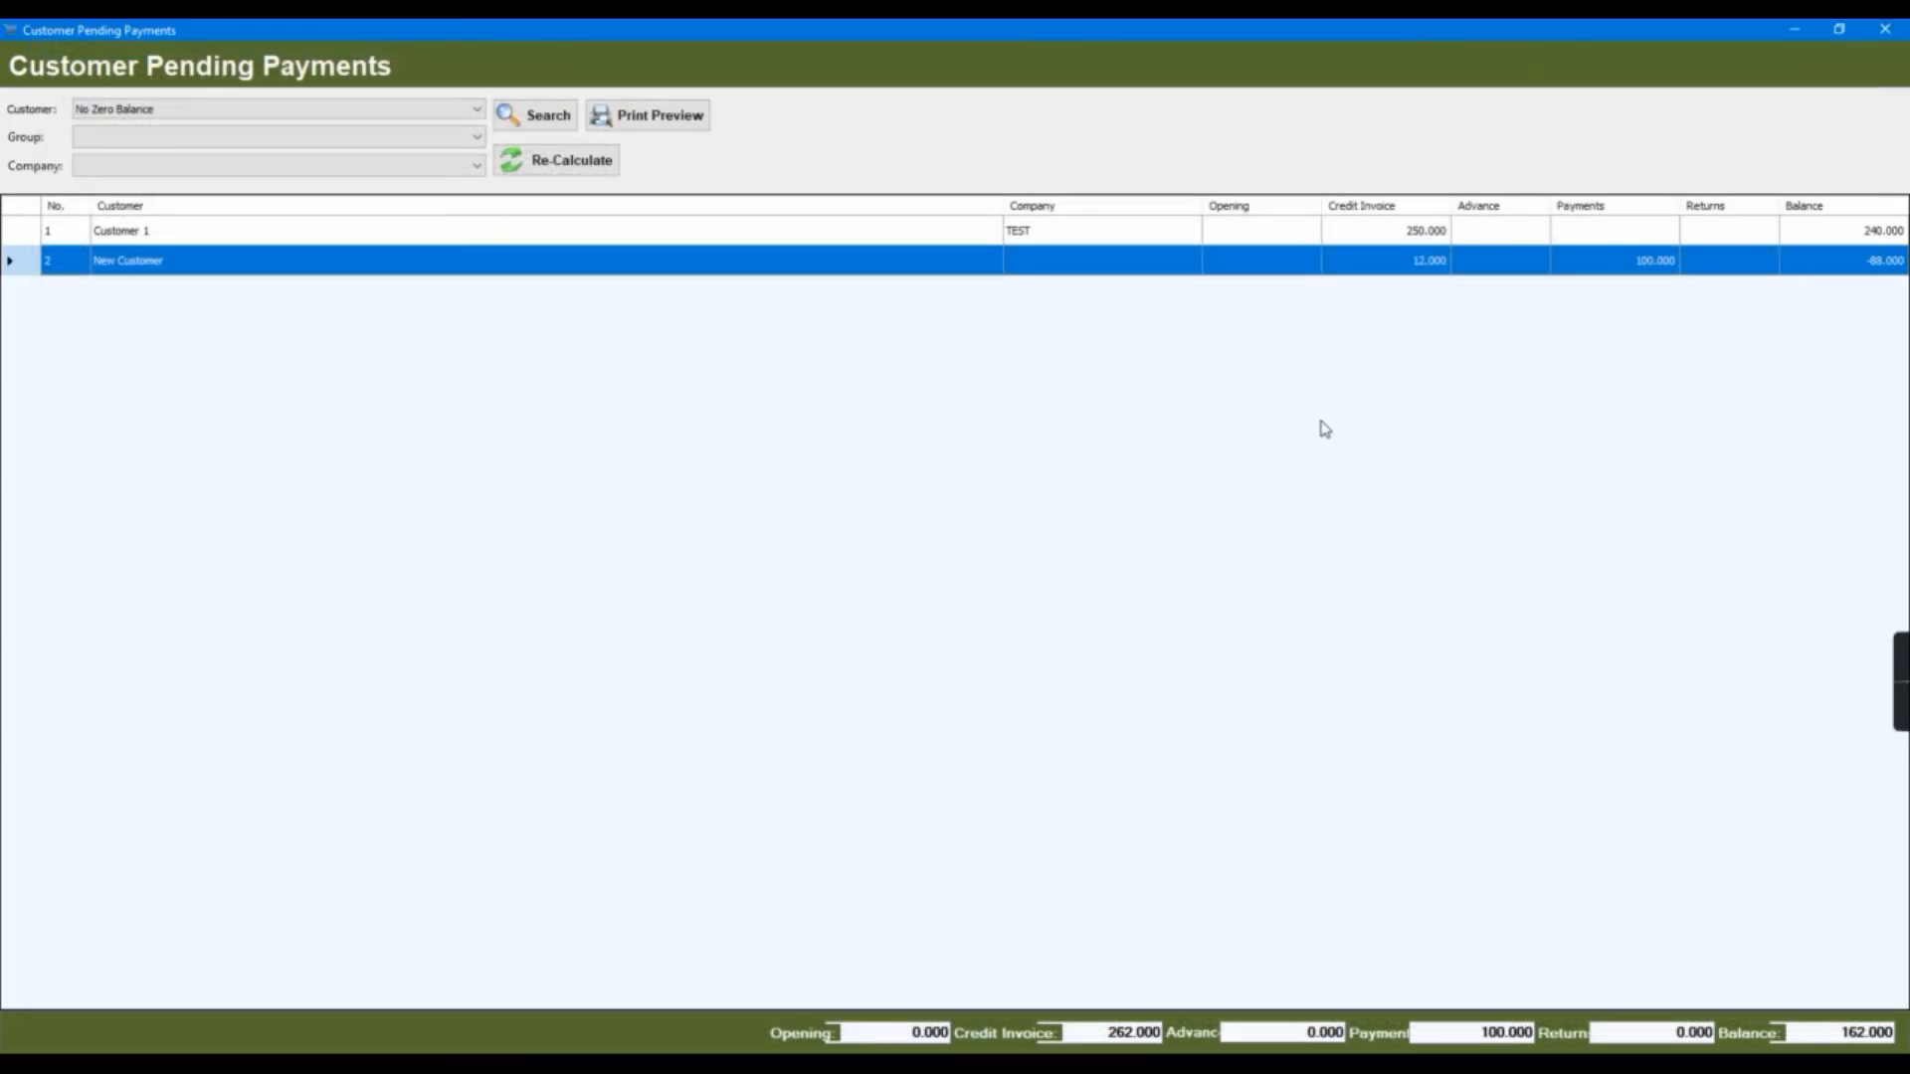
pyautogui.click(1890, 29)
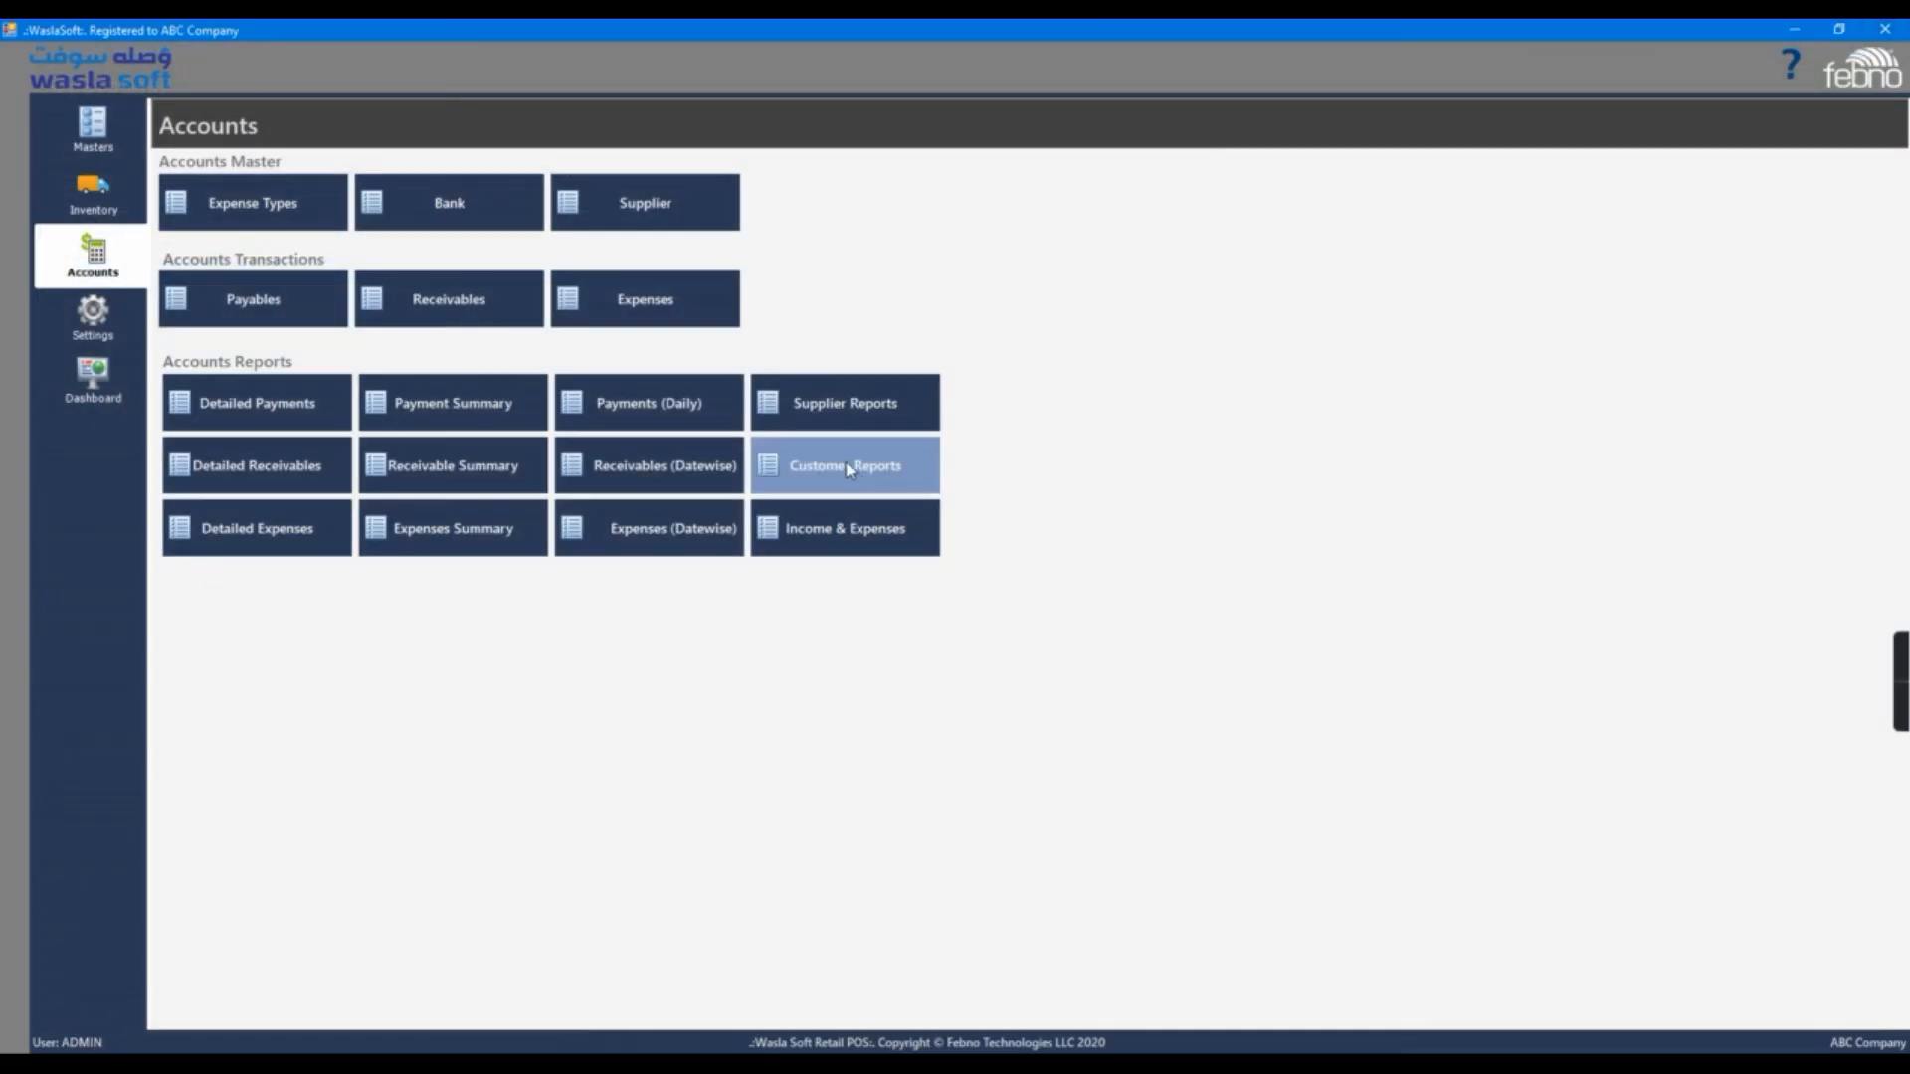
# View the detailed expenses list, the expenses summary and the datewise expense report, closing each one
pyautogui.click(262, 540)
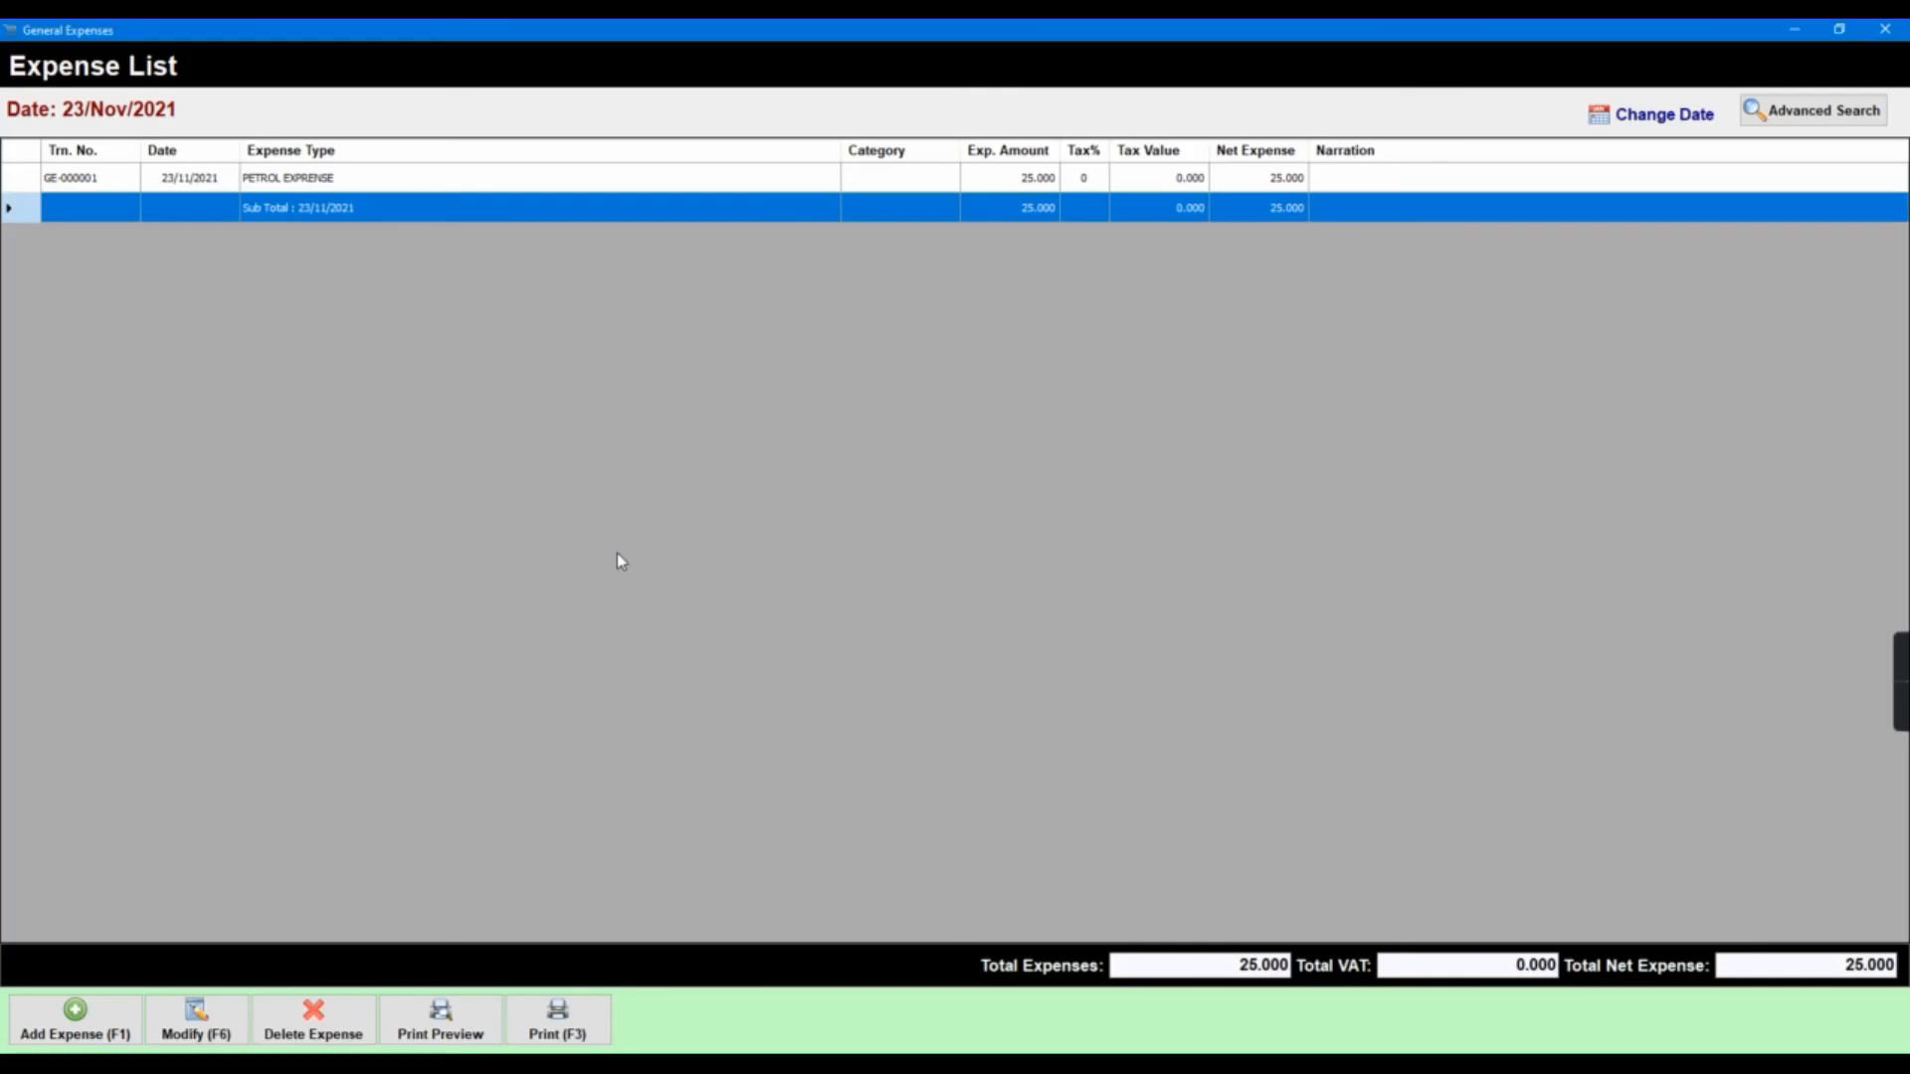
pyautogui.click(1883, 33)
pyautogui.click(487, 535)
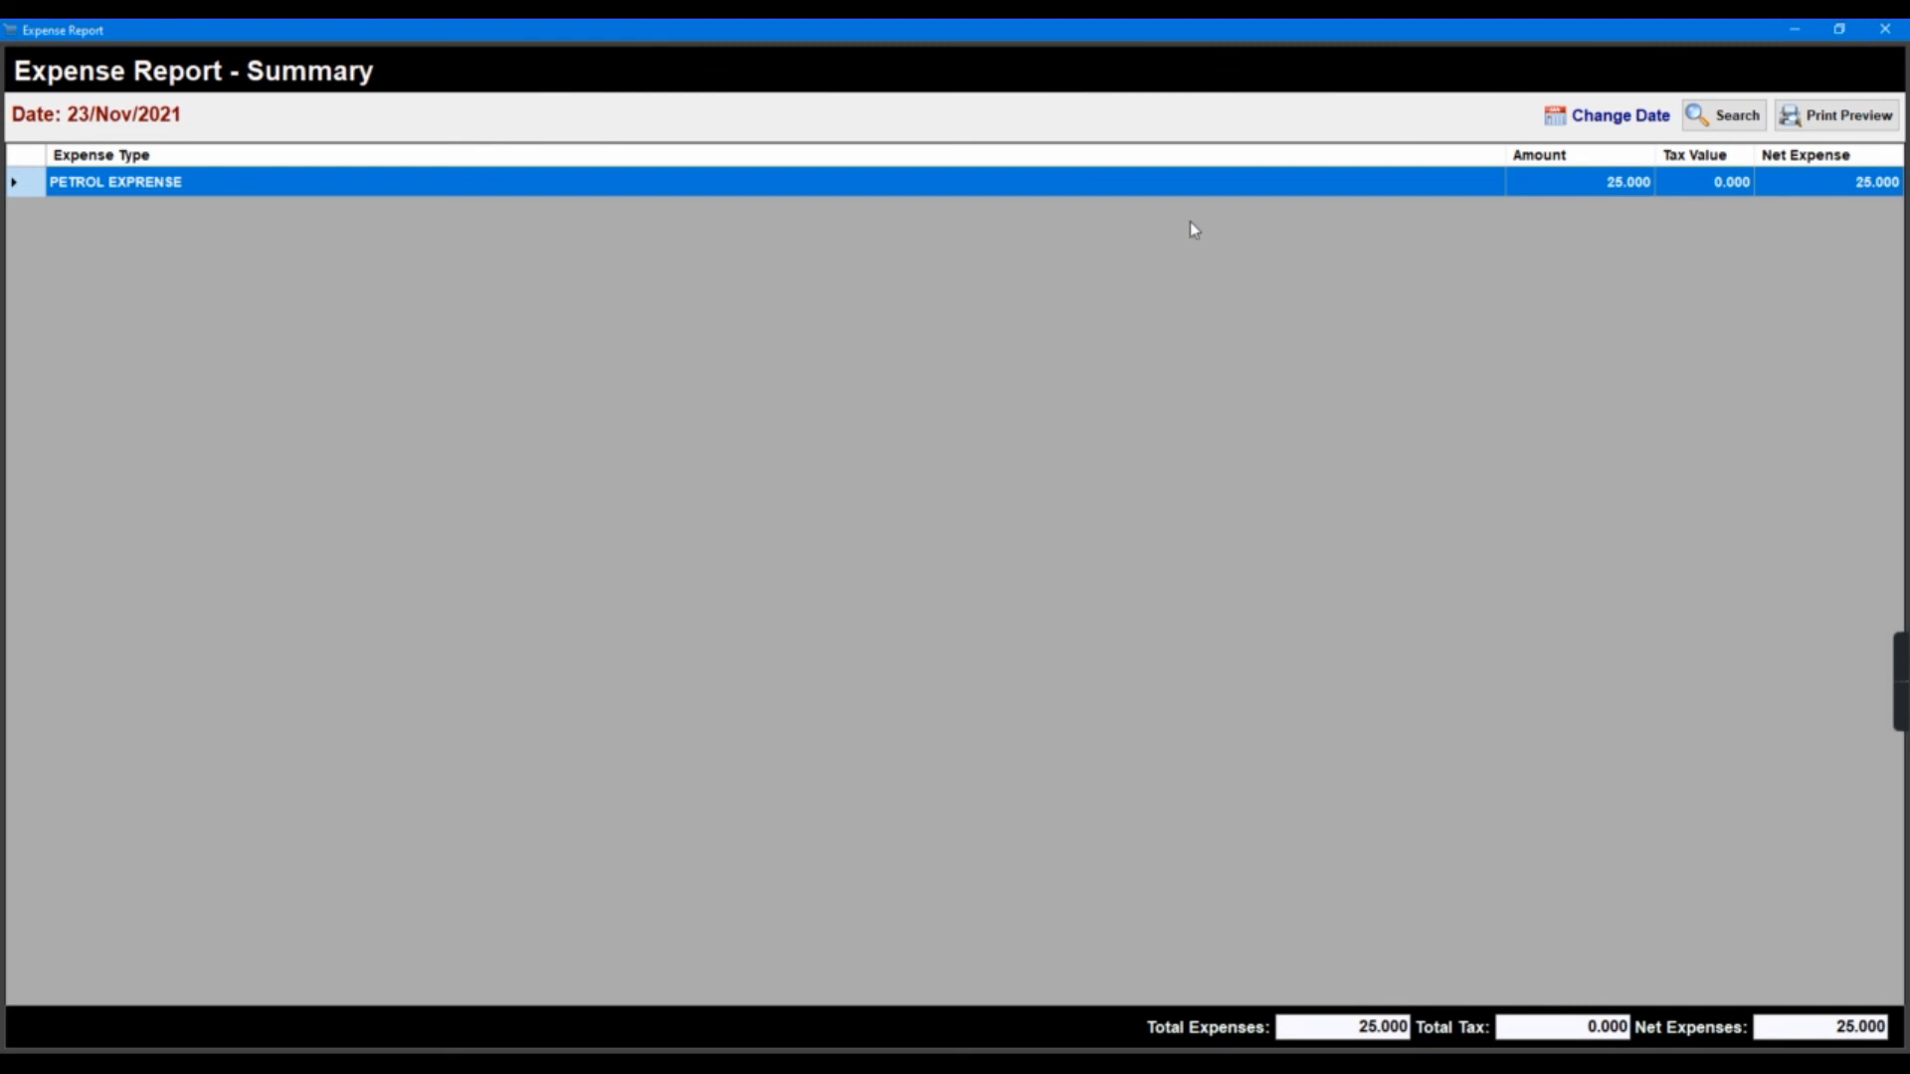
pyautogui.click(1885, 29)
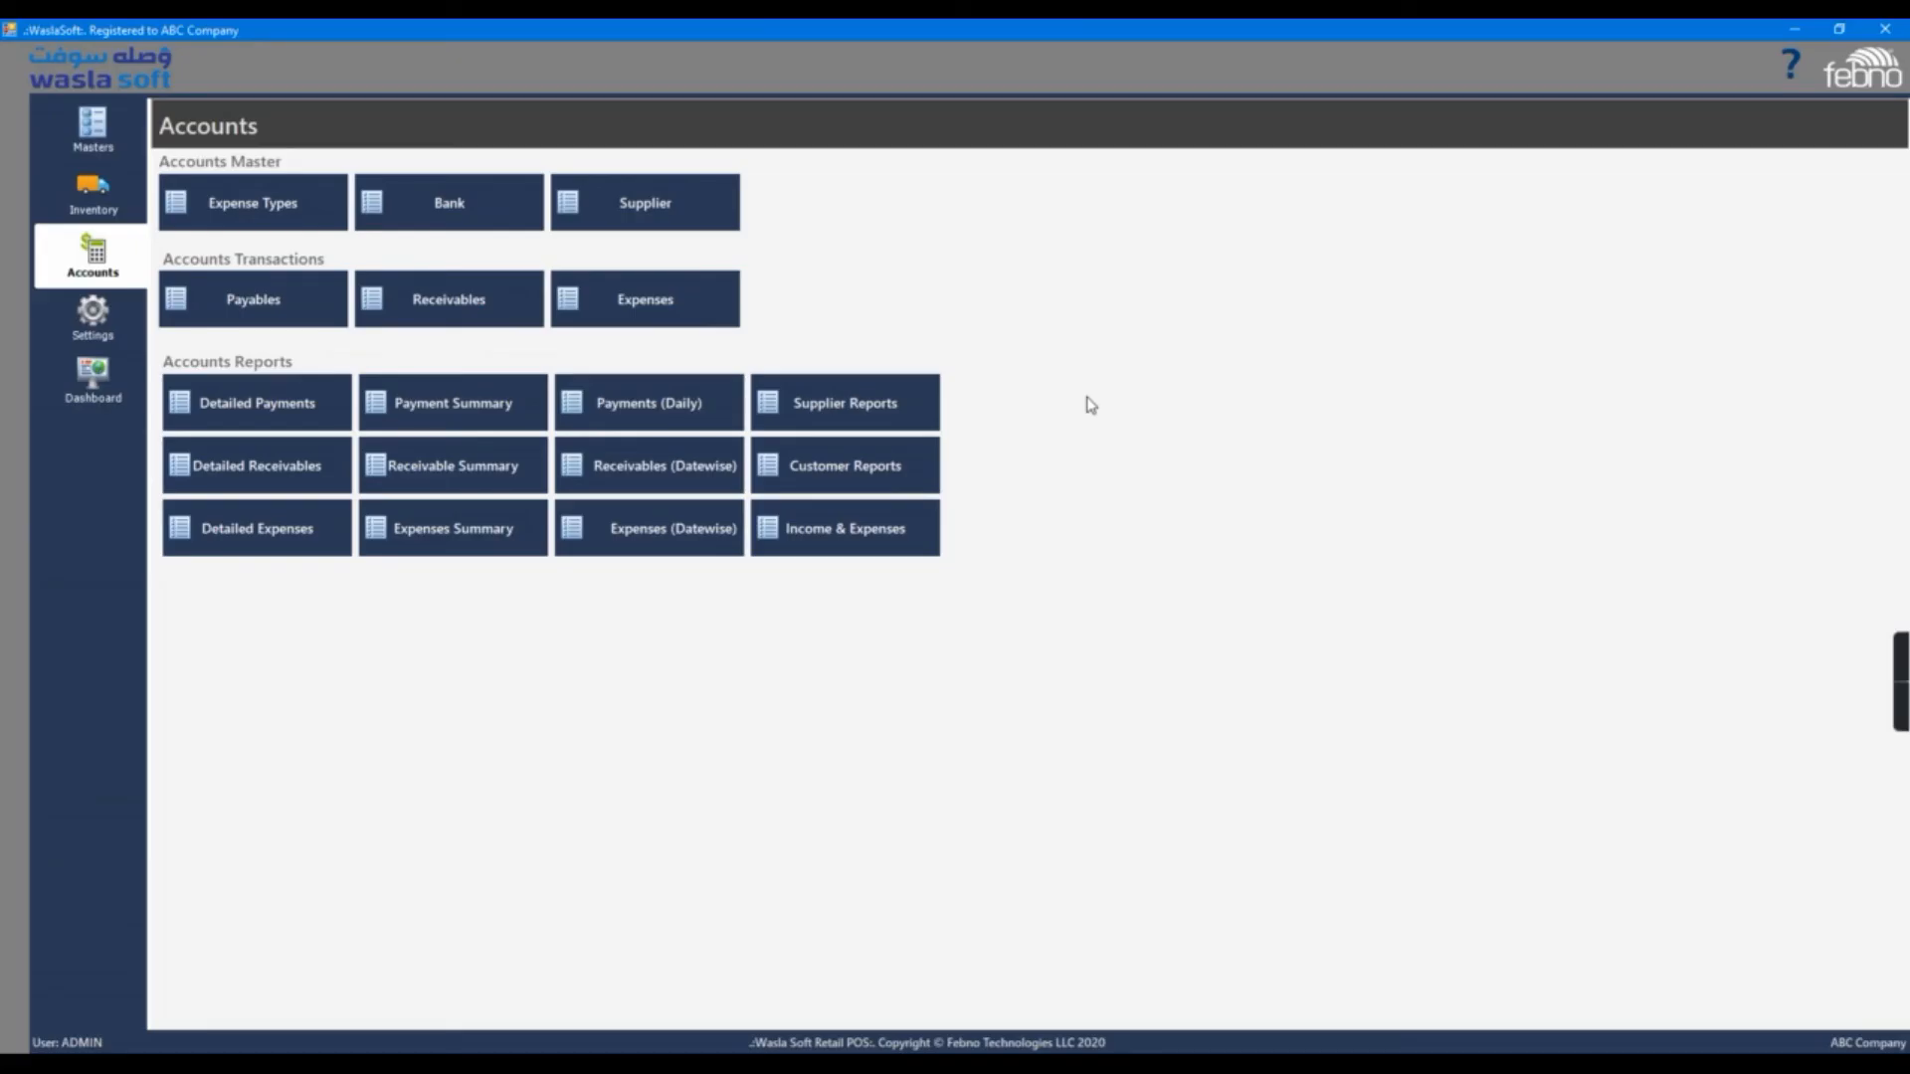
pyautogui.click(708, 548)
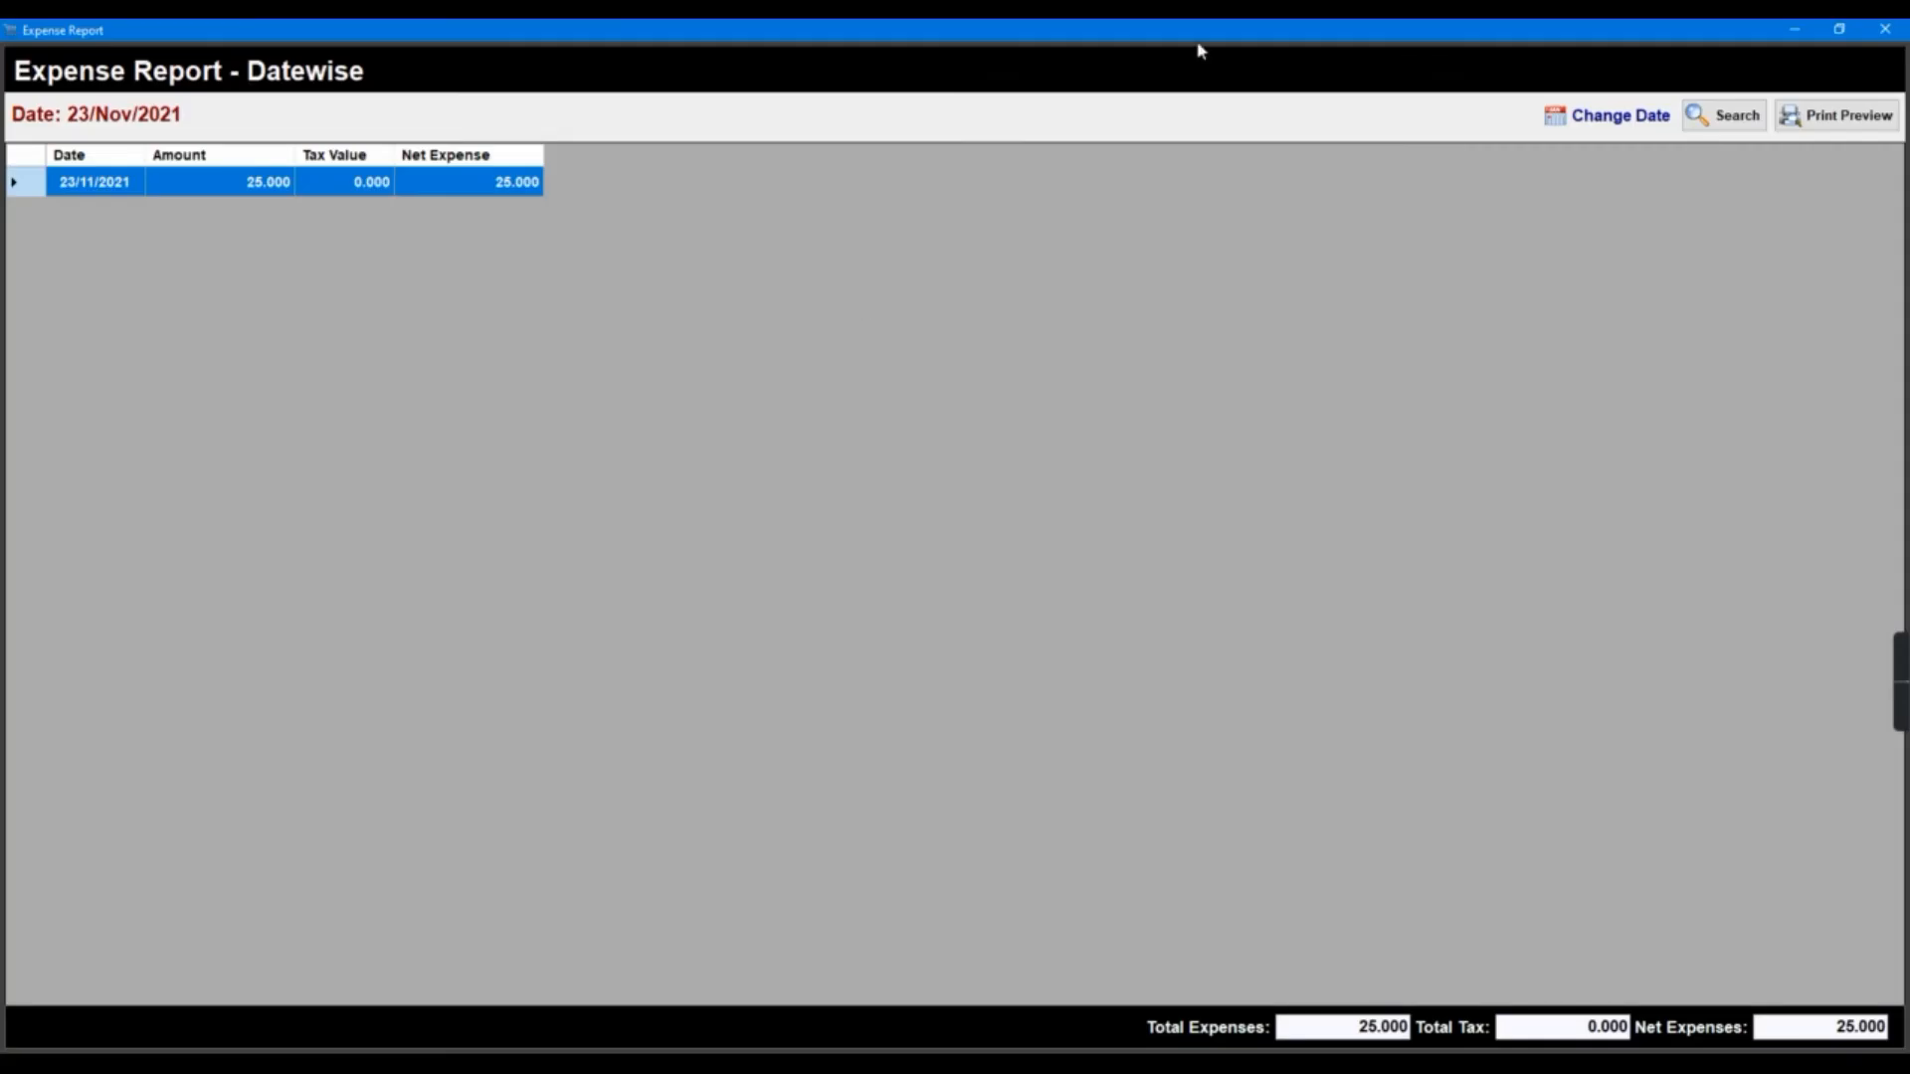
pyautogui.click(1885, 29)
# Open the Income & Expenses report and show its income and expense filter options
pyautogui.click(863, 550)
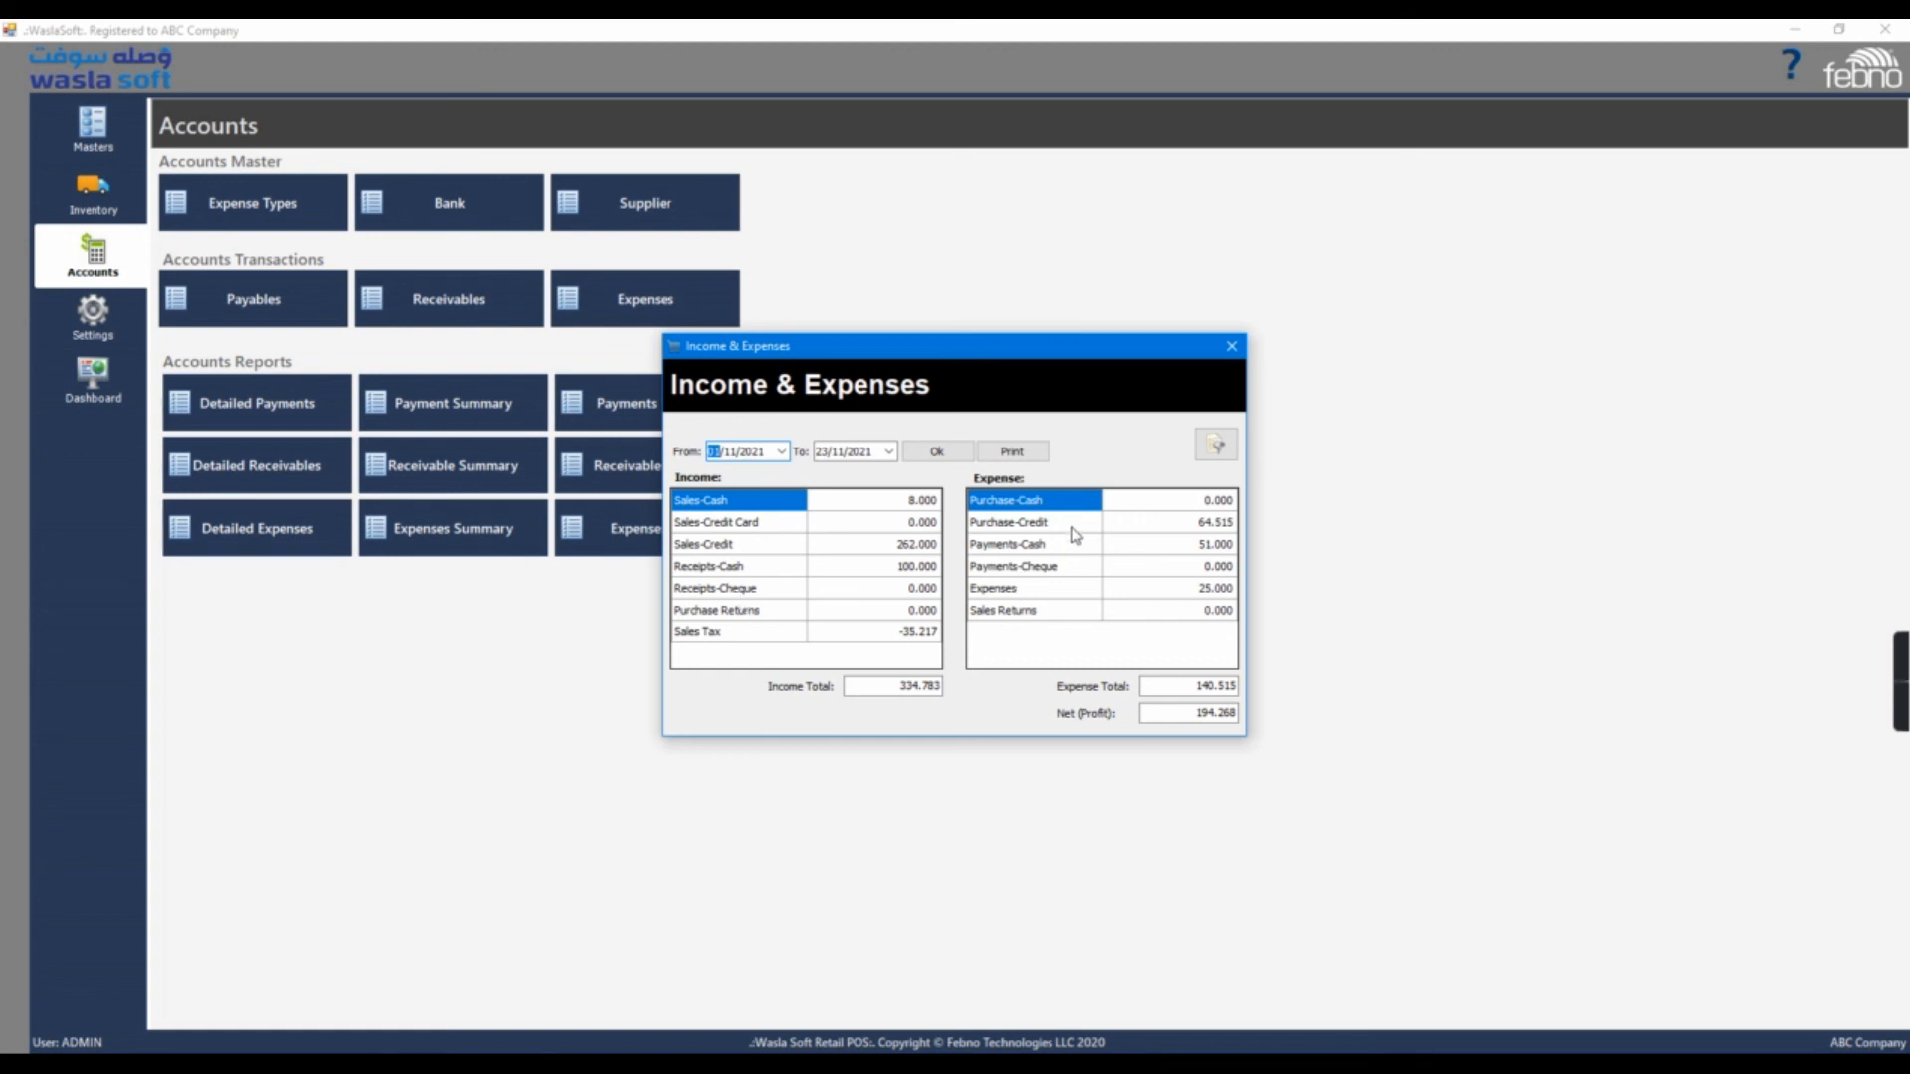
pyautogui.click(1215, 444)
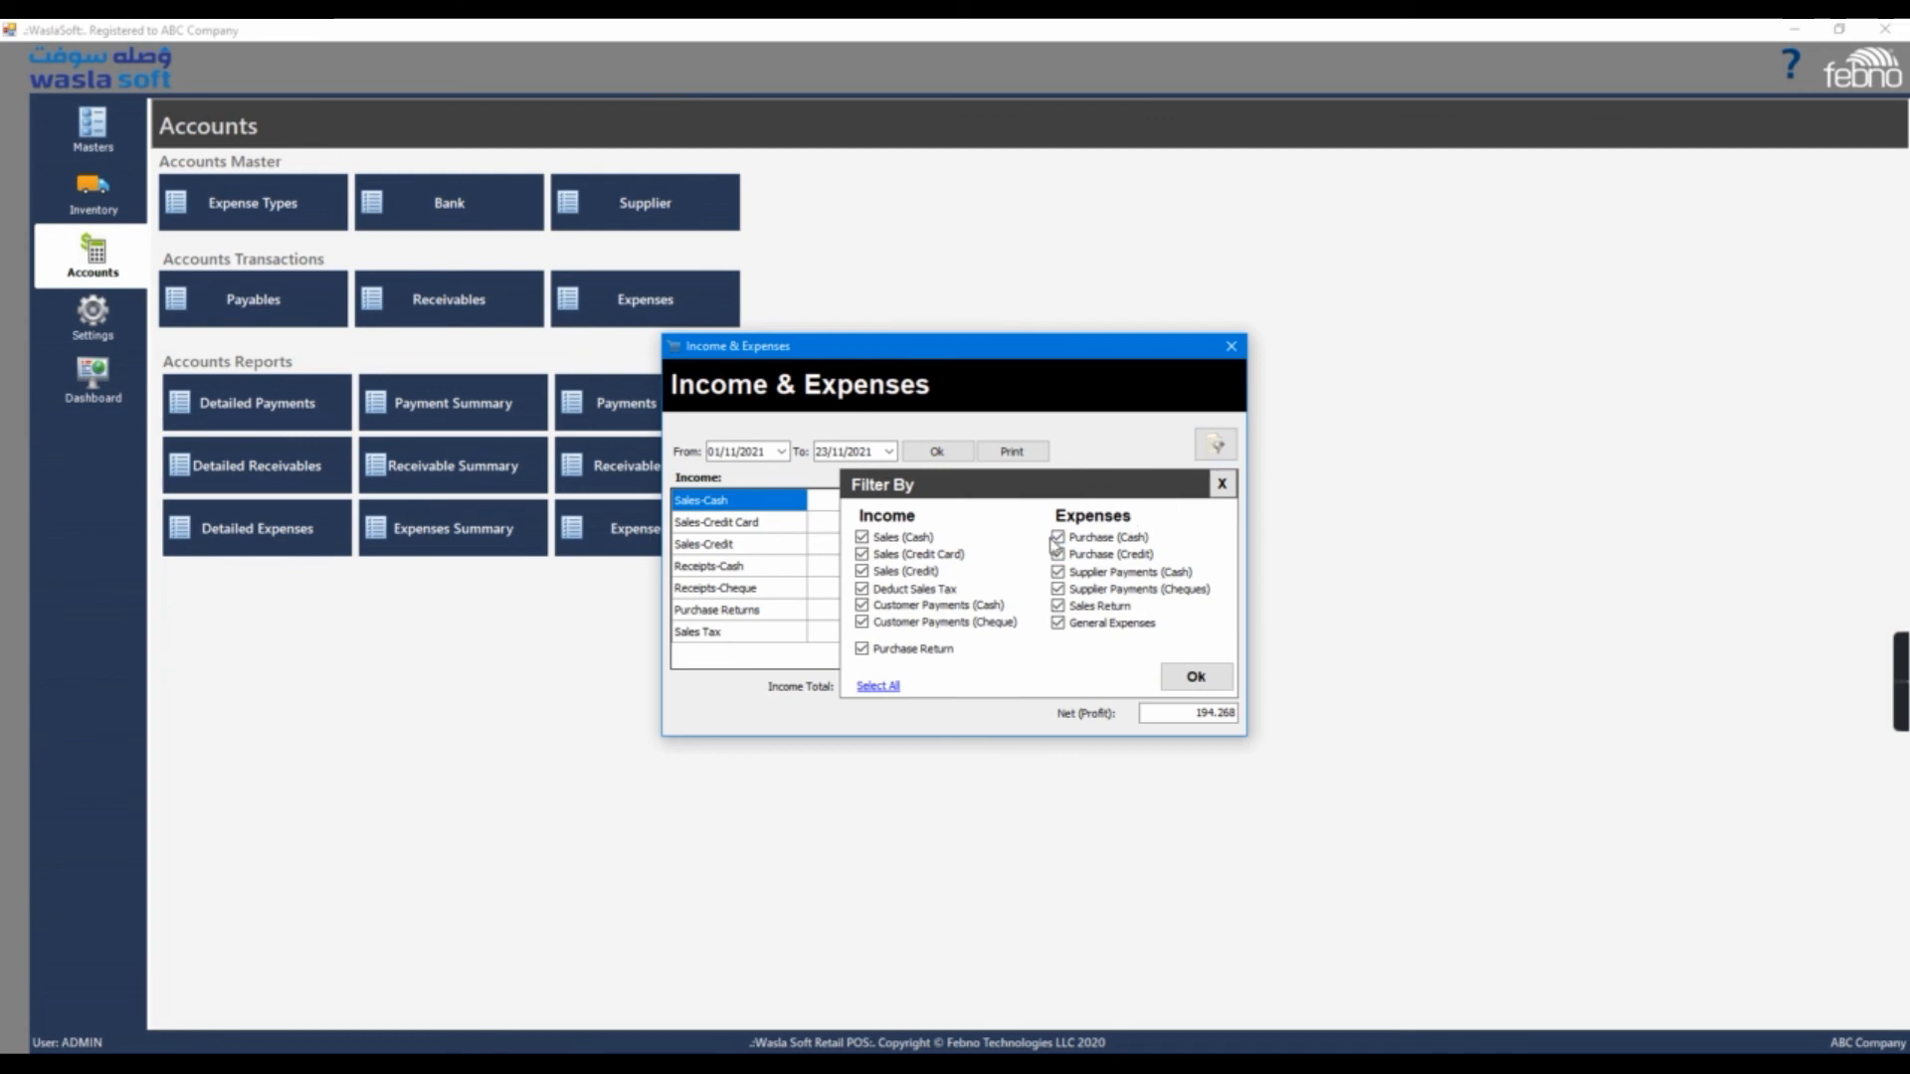